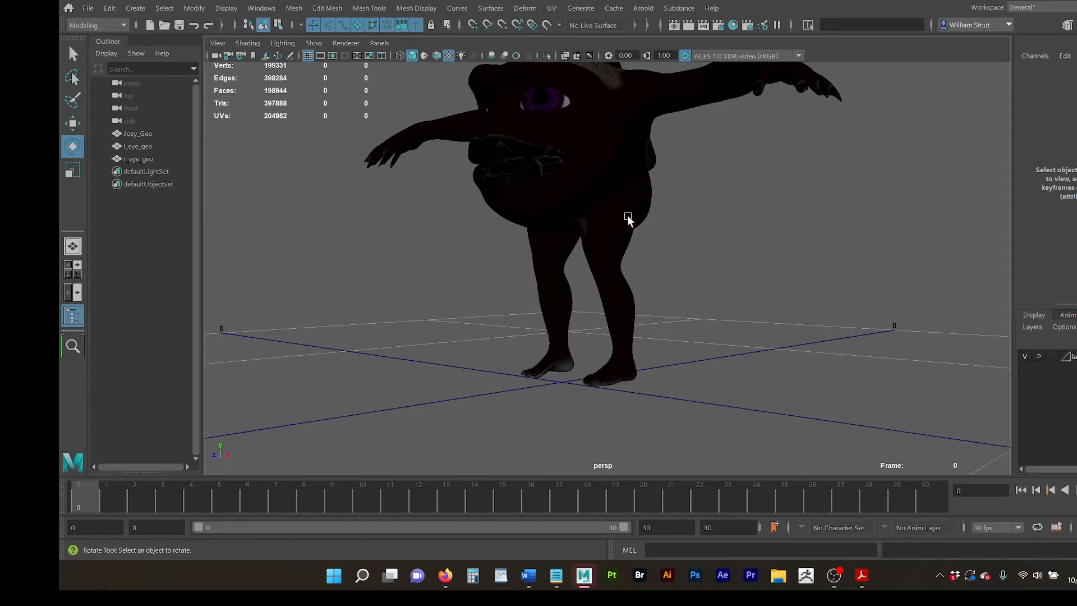
# Step: Create a locator at the scene origin and raise it into the character's pelvis area
pyautogui.keyDown('alt'); pyautogui.moveTo(626, 211); pyautogui.dragTo(619, 209); pyautogui.keyUp('alt')
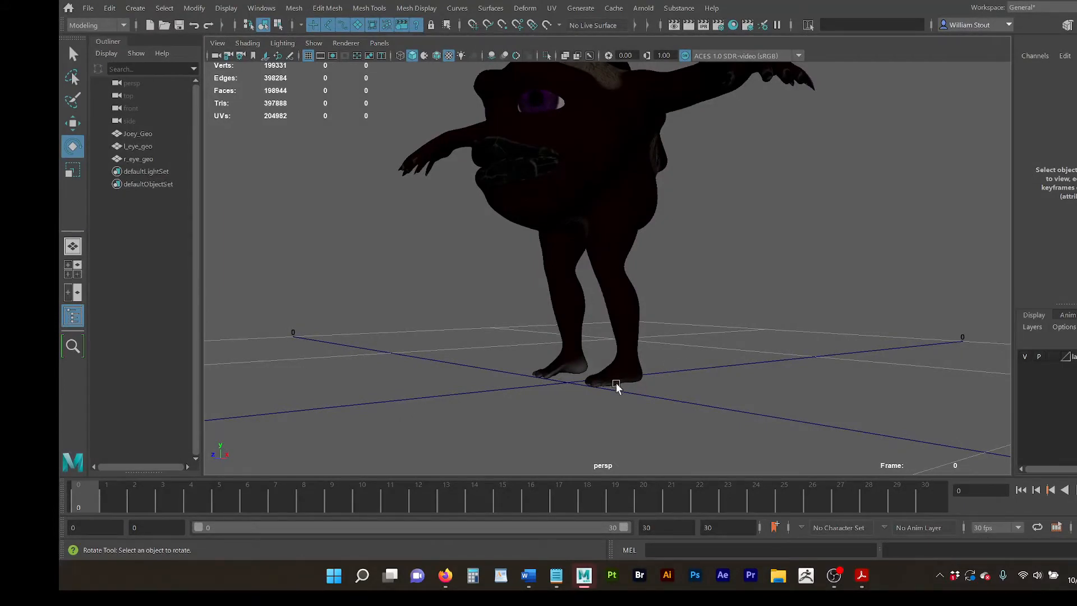
pyautogui.keyDown('alt'); pyautogui.moveTo(616, 386); pyautogui.dragTo(609, 368); pyautogui.keyUp('alt')
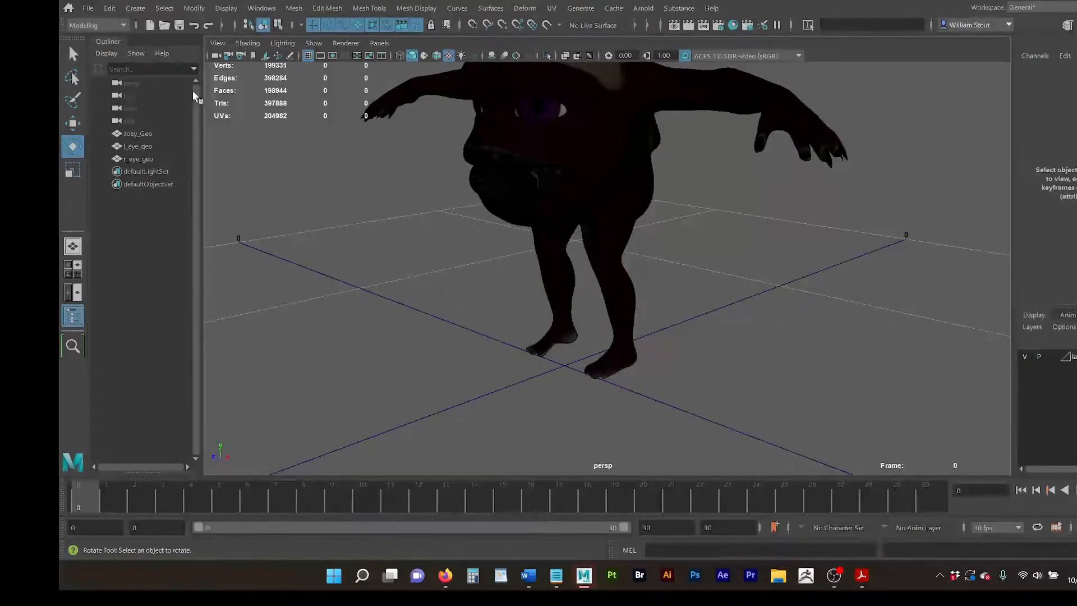
pyautogui.click(137, 9)
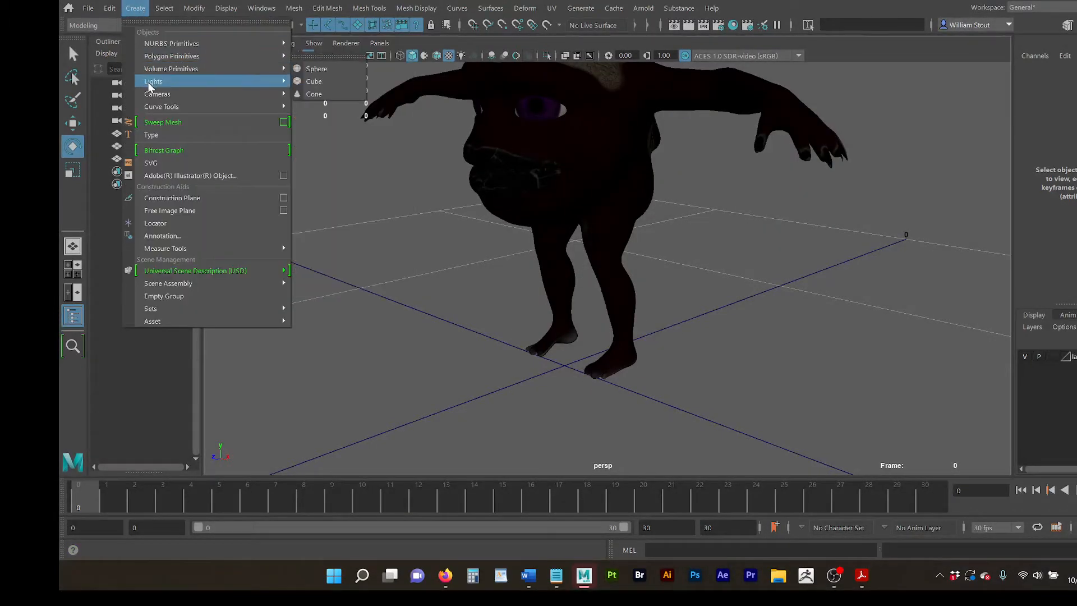
pyautogui.click(175, 226)
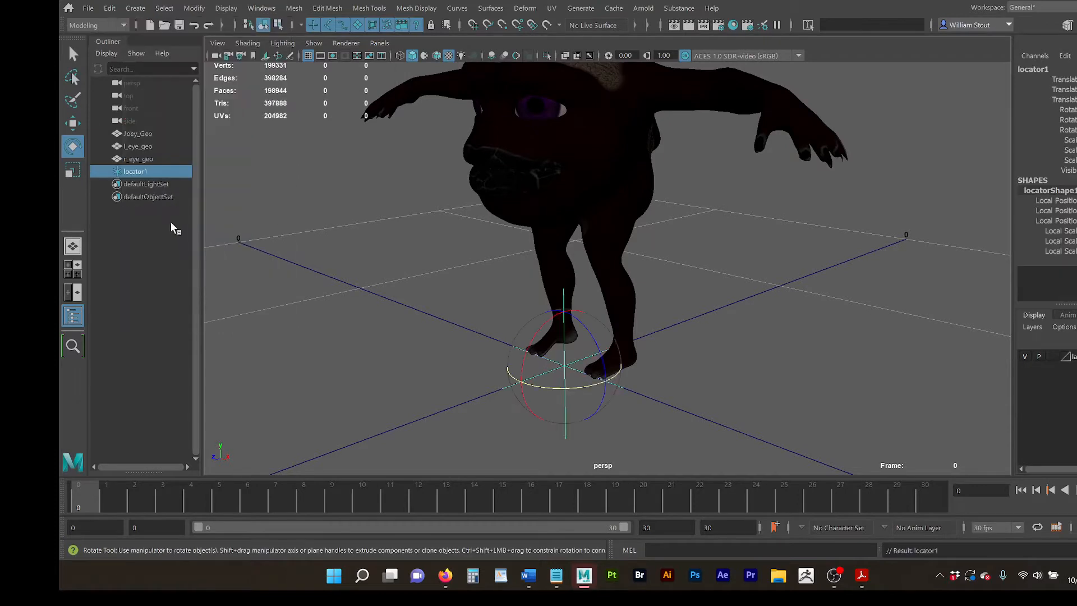
pyautogui.press('w')
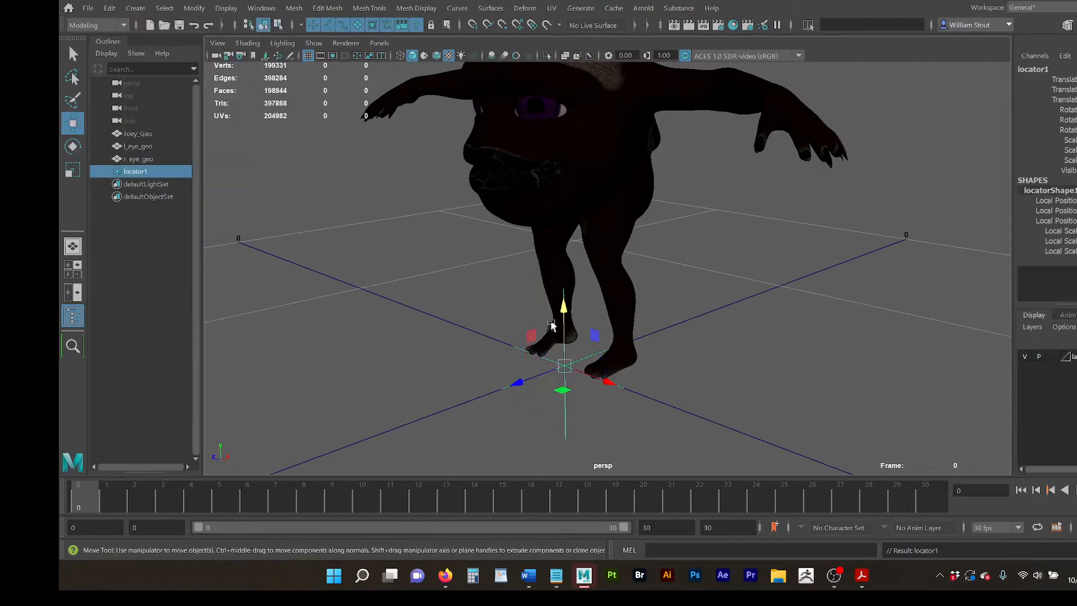
pyautogui.moveTo(563, 301); pyautogui.dragTo(558, 129)
# Step: Scale the locator down uniformly, show the front view in wireframe, and adjust the locator's height to about Y 2.13
pyautogui.press('r')
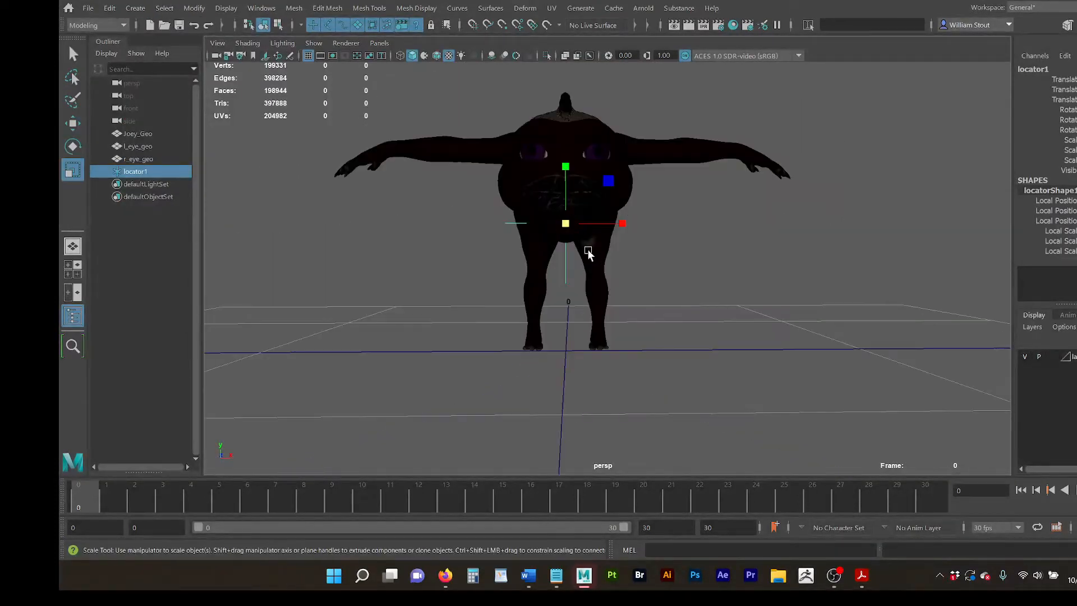
pyautogui.moveTo(566, 223); pyautogui.dragTo(620, 196)
pyautogui.press('space')
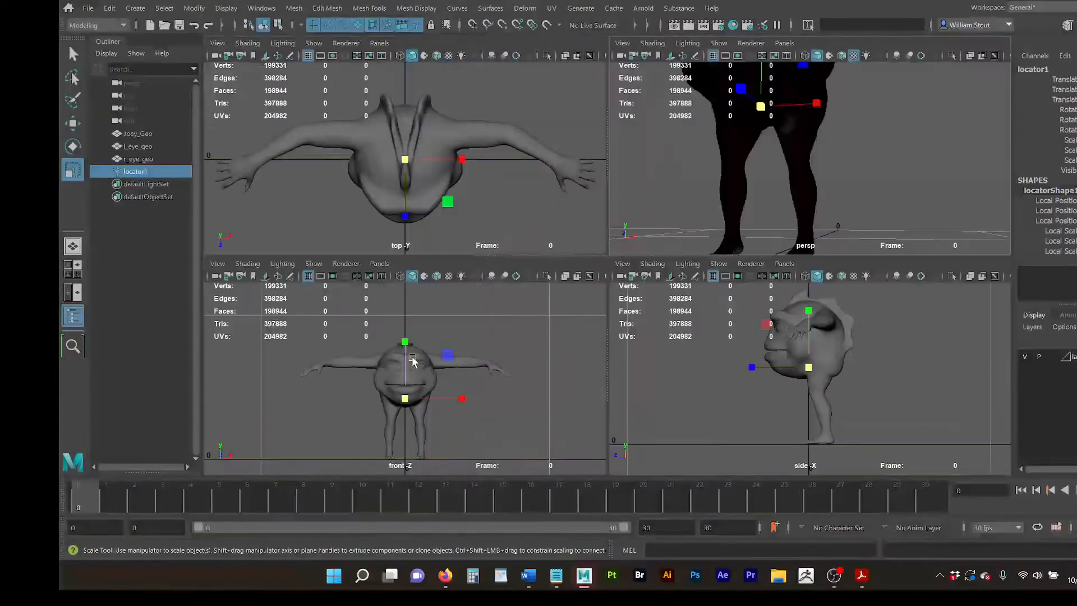
pyautogui.press('4')
pyautogui.press('space')
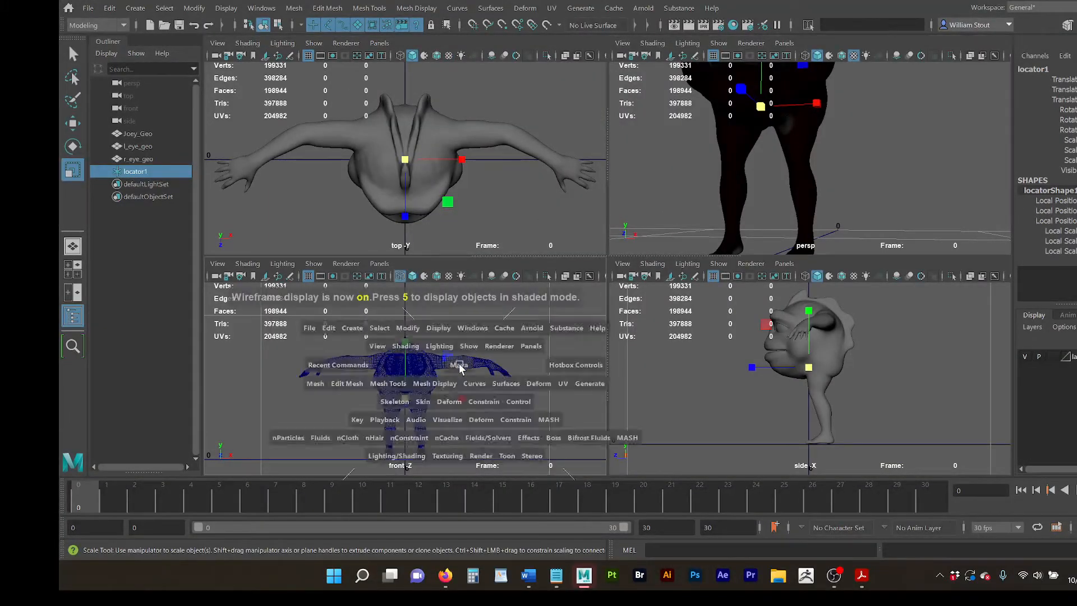
pyautogui.keyDown('alt'); pyautogui.moveTo(415, 220); pyautogui.dragTo(865, 232, button='right'); pyautogui.keyUp('alt')
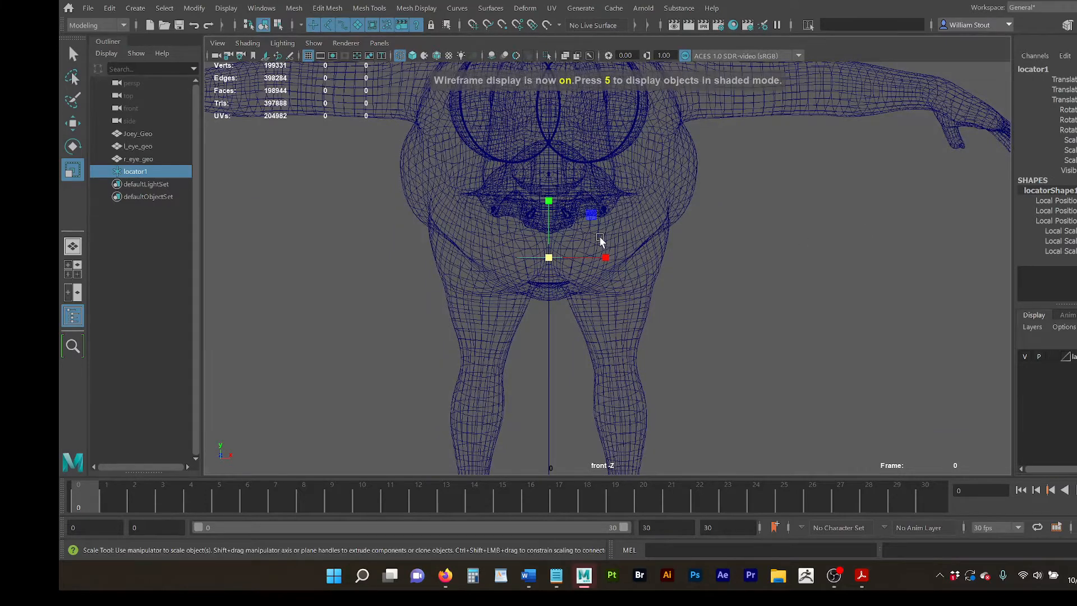
pyautogui.keyDown('alt'); pyautogui.moveTo(614, 199); pyautogui.dragTo(632, 222, button='middle'); pyautogui.keyUp('alt')
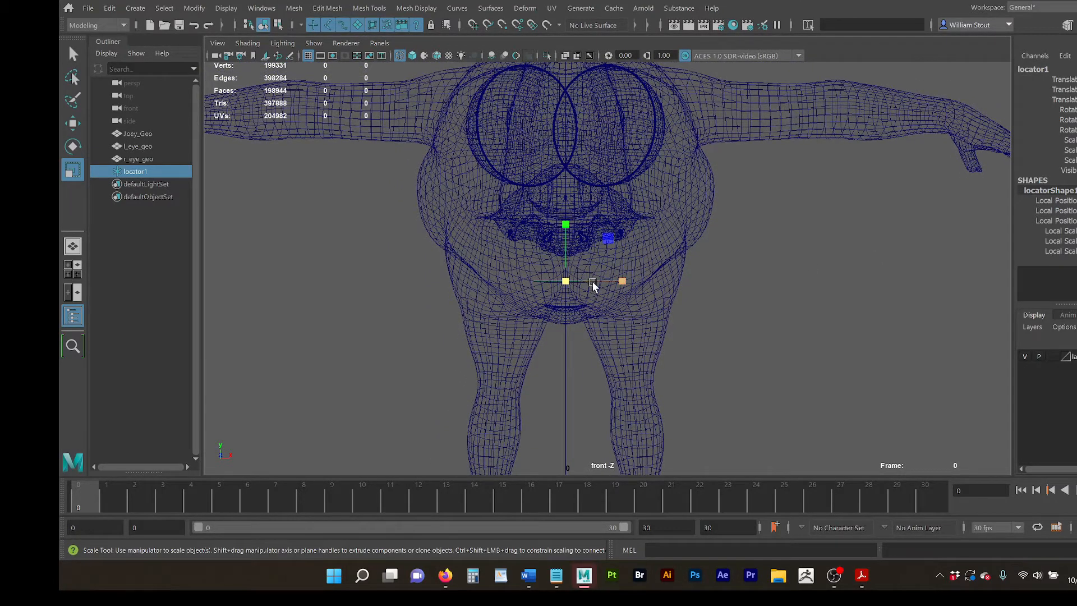
pyautogui.press('w')
pyautogui.moveTo(567, 237); pyautogui.dragTo(568, 235)
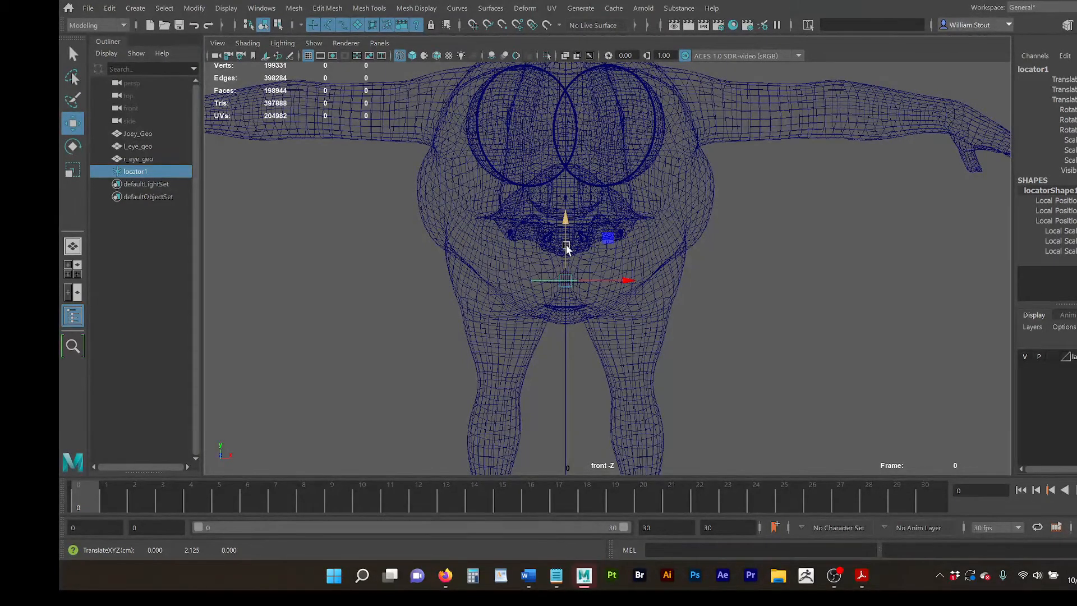
# Step: Move the pelvis locator back about 0.23 cm from the origin in the side view, in line with the upper leg
pyautogui.press('space')
pyautogui.keyDown('alt'); pyautogui.moveTo(754, 387); pyautogui.dragTo(836, 402, button='right'); pyautogui.keyUp('alt')
pyautogui.keyDown('alt'); pyautogui.moveTo(836, 402); pyautogui.dragTo(822, 405, button='middle'); pyautogui.keyUp('alt')
pyautogui.moveTo(733, 363); pyautogui.dragTo(747, 367)
pyautogui.scroll(5, 746, 370)
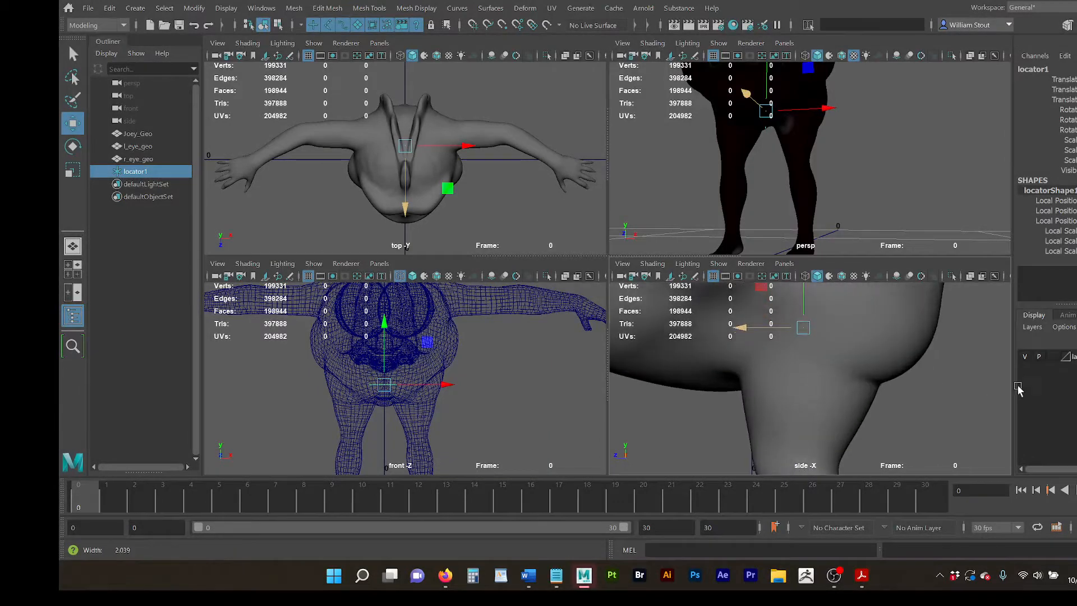
# Step: Display the character in plain shaded mode without textures in the perspective view and frame the hips and legs
pyautogui.press('space')
pyautogui.keyDown('alt'); pyautogui.moveTo(857, 152); pyautogui.dragTo(722, 202); pyautogui.keyUp('alt')
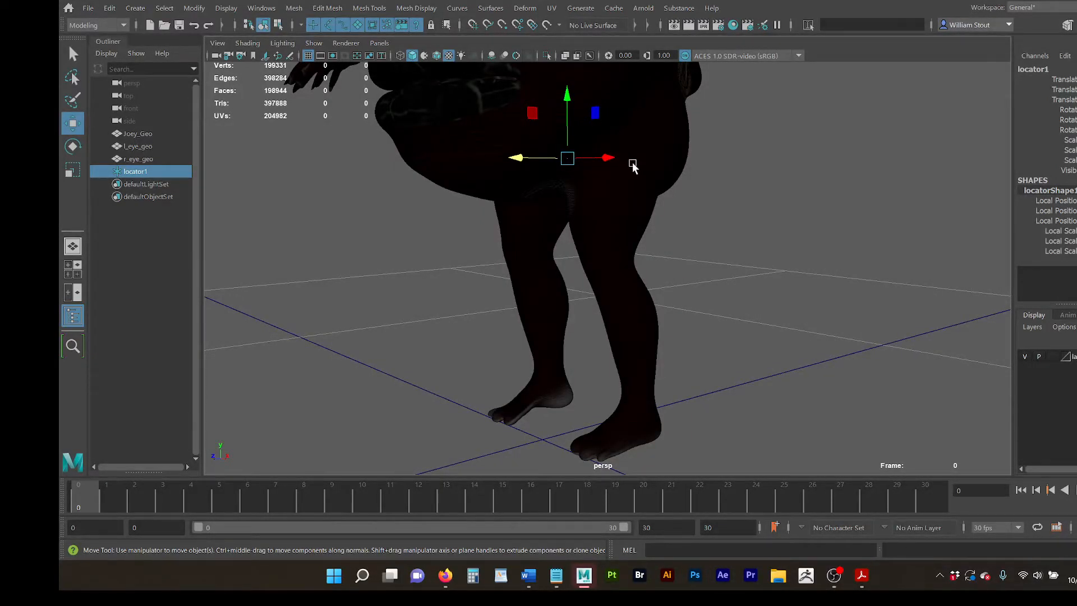
pyautogui.press('space')
pyautogui.keyDown('alt'); pyautogui.moveTo(836, 362); pyautogui.dragTo(769, 204, button='right'); pyautogui.keyUp('alt')
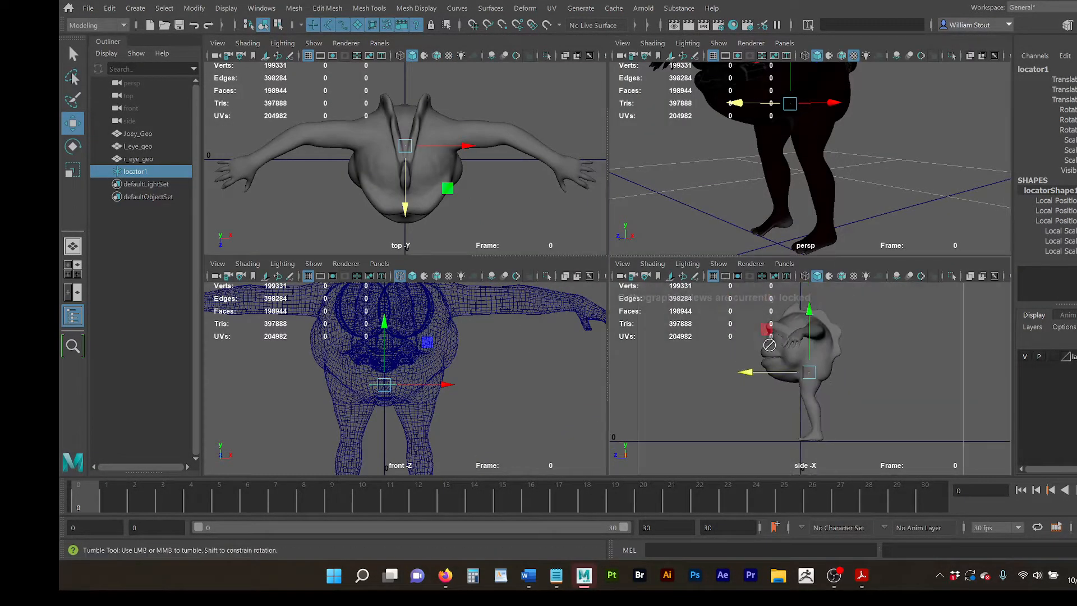
pyautogui.keyDown('alt'); pyautogui.moveTo(791, 245); pyautogui.dragTo(808, 200, button='right'); pyautogui.keyUp('alt')
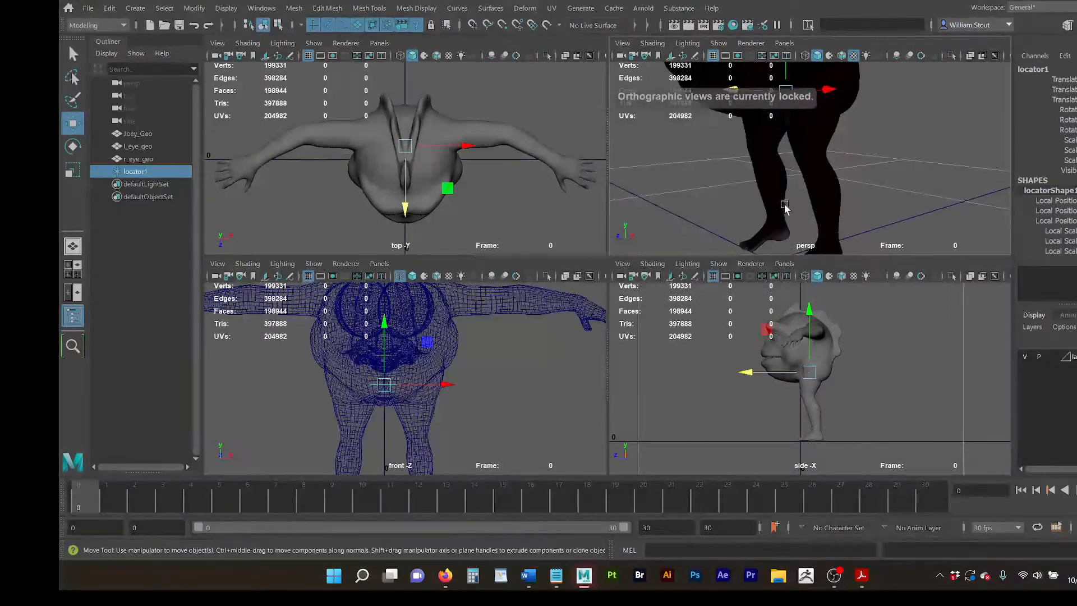
pyautogui.press('5')
pyautogui.press('space')
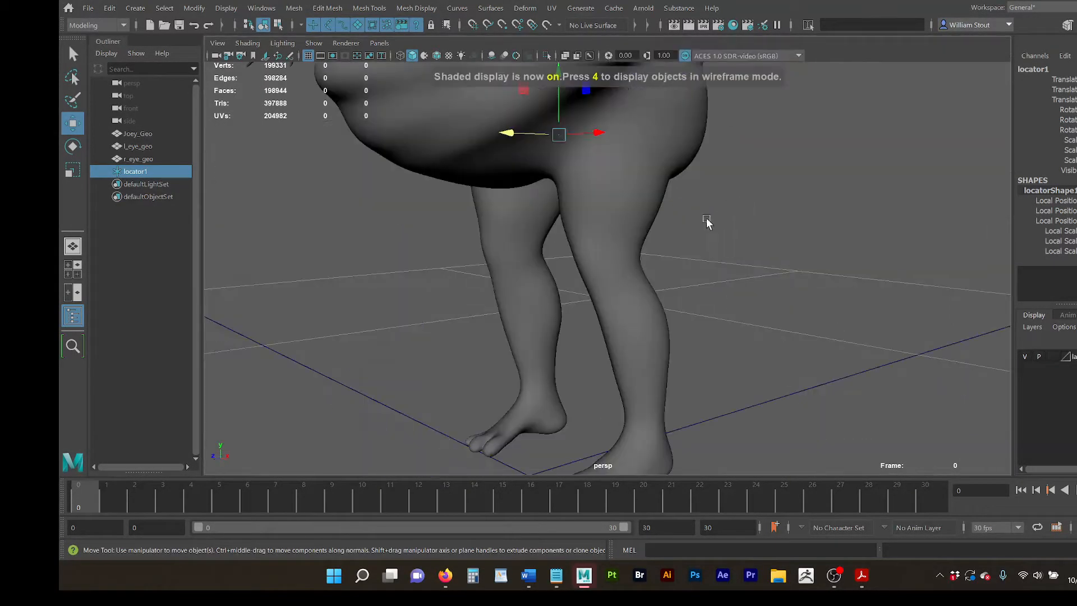
pyautogui.keyDown('alt'); pyautogui.moveTo(704, 221); pyautogui.dragTo(671, 202); pyautogui.keyUp('alt')
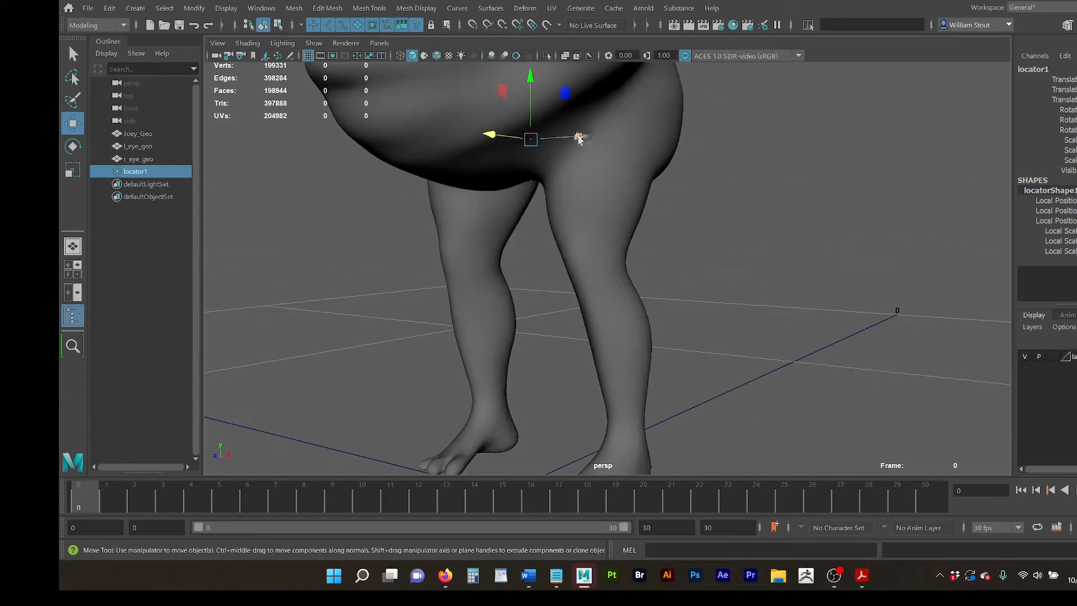
pyautogui.moveTo(584, 138); pyautogui.dragTo(625, 180)
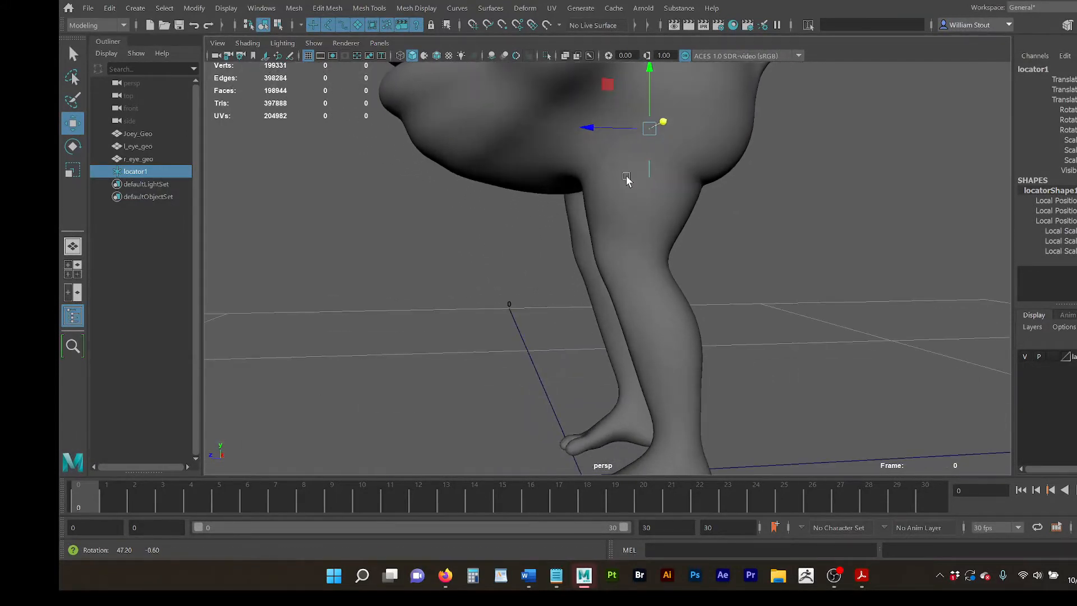
pyautogui.click(593, 128)
pyautogui.keyDown('alt'); pyautogui.moveTo(593, 128); pyautogui.dragTo(693, 139); pyautogui.keyUp('alt')
pyautogui.click(645, 121)
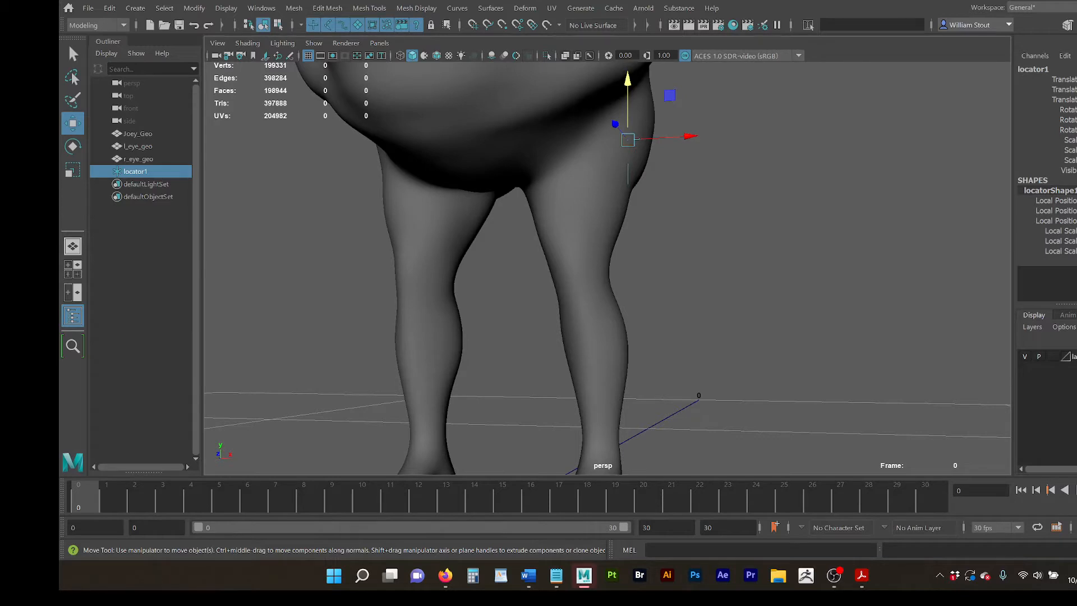
pyautogui.hotkey('ctrl', 'z')
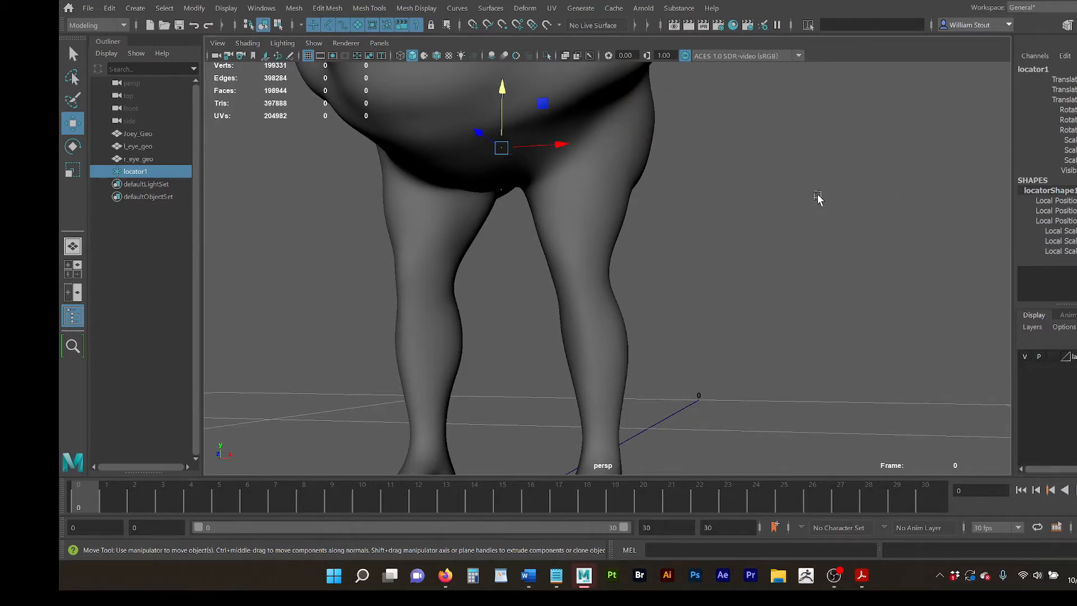
# Step: Duplicate the pelvis locator and place the copy at the character's left hip joint, at about X 0.515, Y 2.062
pyautogui.hotkey('ctrl', 'd')
pyautogui.moveTo(563, 145); pyautogui.dragTo(646, 140)
pyautogui.press('space')
pyautogui.keyDown('alt'); pyautogui.moveTo(496, 406); pyautogui.dragTo(505, 359, button='middle'); pyautogui.keyUp('alt')
pyautogui.press('space')
pyautogui.keyDown('alt'); pyautogui.moveTo(800, 309); pyautogui.dragTo(697, 301, button='right'); pyautogui.keyUp('alt')
pyautogui.keyDown('alt'); pyautogui.moveTo(693, 291); pyautogui.dragTo(677, 303, button='middle'); pyautogui.keyUp('alt')
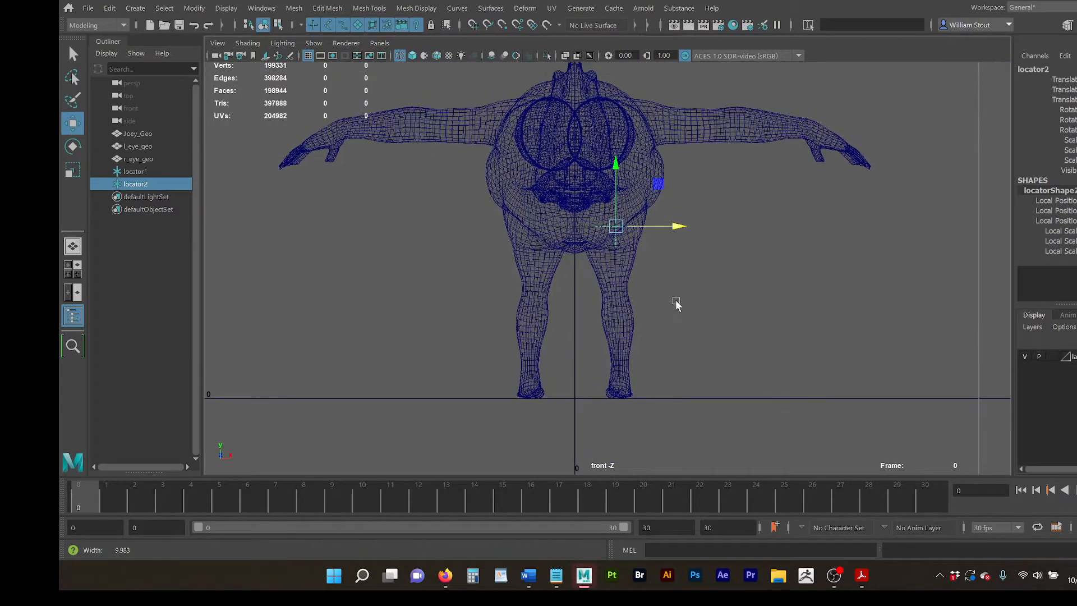
pyautogui.keyDown('alt'); pyautogui.moveTo(678, 303); pyautogui.dragTo(773, 268, button='right'); pyautogui.keyUp('alt')
pyautogui.click(682, 220)
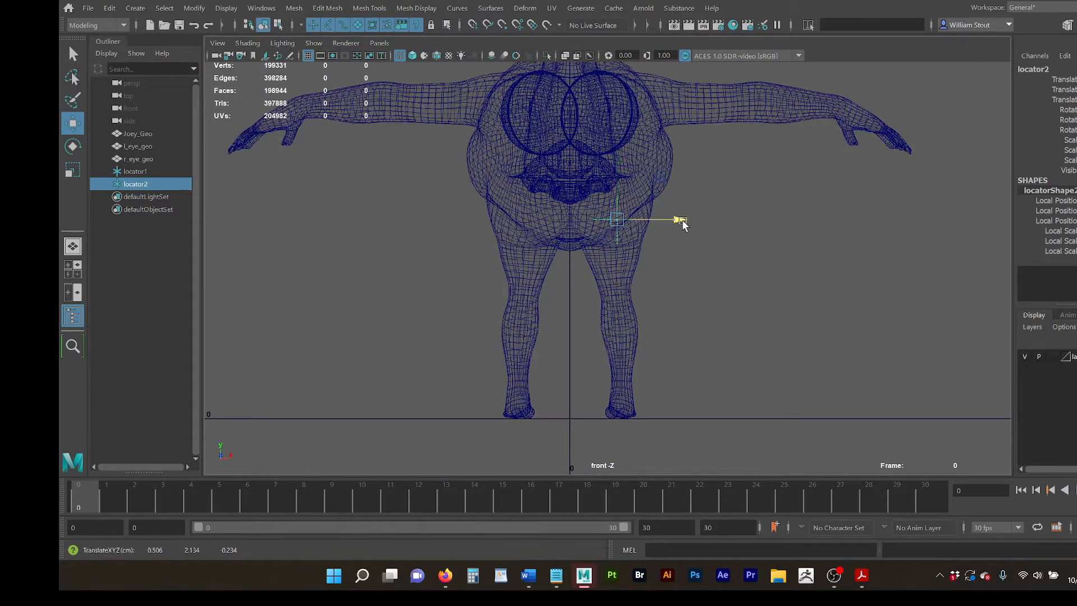
pyautogui.moveTo(682, 221)
pyautogui.mouseDown()
pyautogui.moveTo(692, 221)
pyautogui.moveTo(680, 221)
pyautogui.mouseUp()
pyautogui.moveTo(620, 164); pyautogui.dragTo(621, 171)
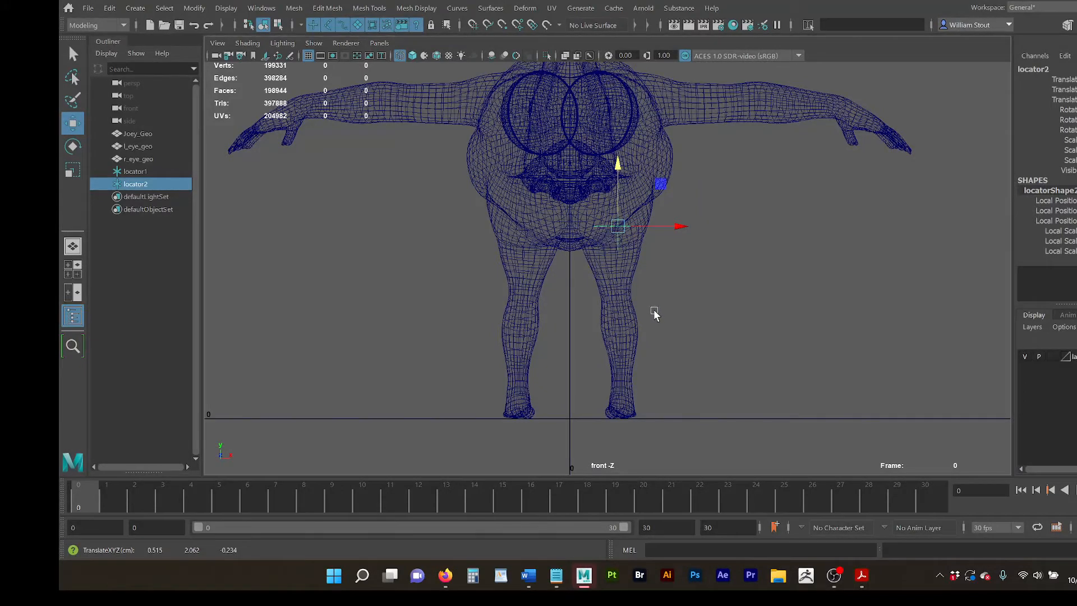
# Step: Duplicate the hip locator down to the knee and again to the ankle, setting the ankle copy at about Y 0.269, Z -0.484
pyautogui.hotkey('ctrl', 'd')
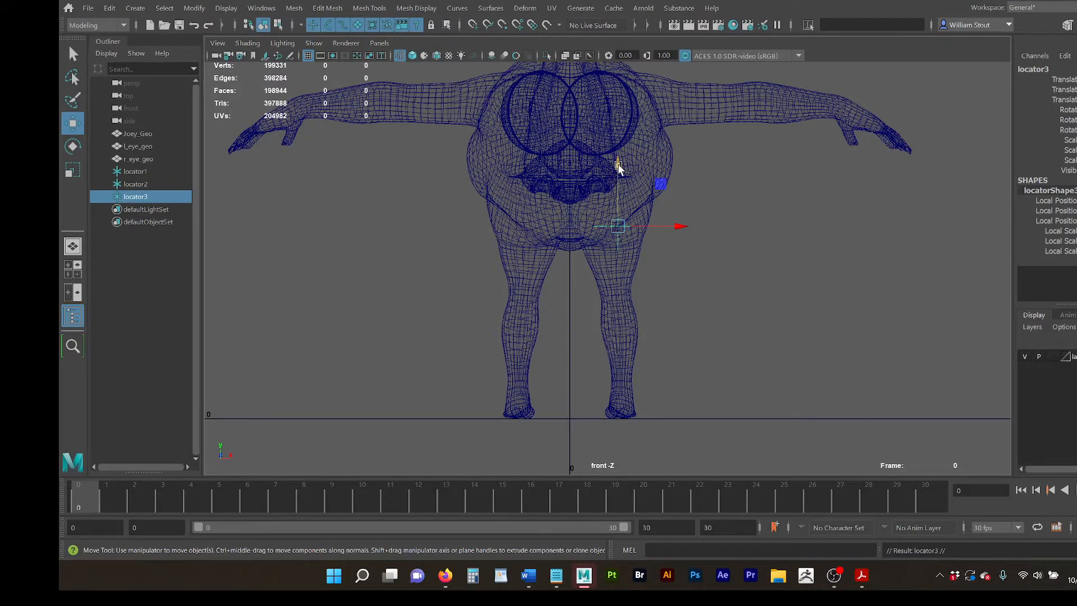
pyautogui.moveTo(618, 167); pyautogui.dragTo(618, 337)
pyautogui.hotkey('ctrl', 'd')
pyautogui.press('space')
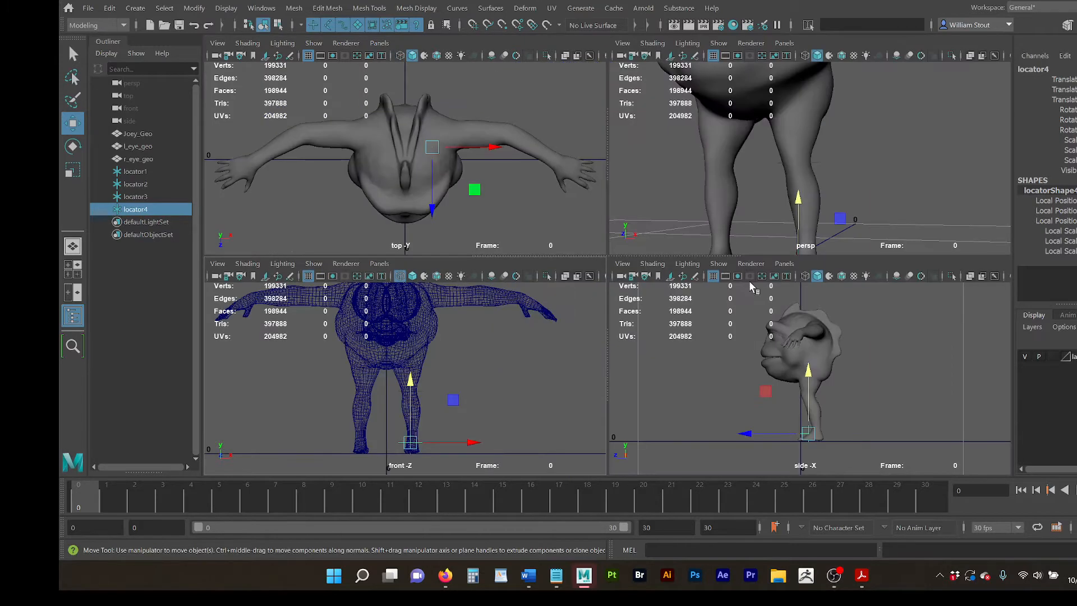
pyautogui.press('space')
pyautogui.keyDown('alt'); pyautogui.moveTo(708, 341); pyautogui.dragTo(786, 385, button='right'); pyautogui.keyUp('alt')
pyautogui.keyDown('alt'); pyautogui.moveTo(751, 389); pyautogui.dragTo(711, 221, button='middle'); pyautogui.keyUp('alt')
pyautogui.moveTo(500, 323); pyautogui.dragTo(535, 333)
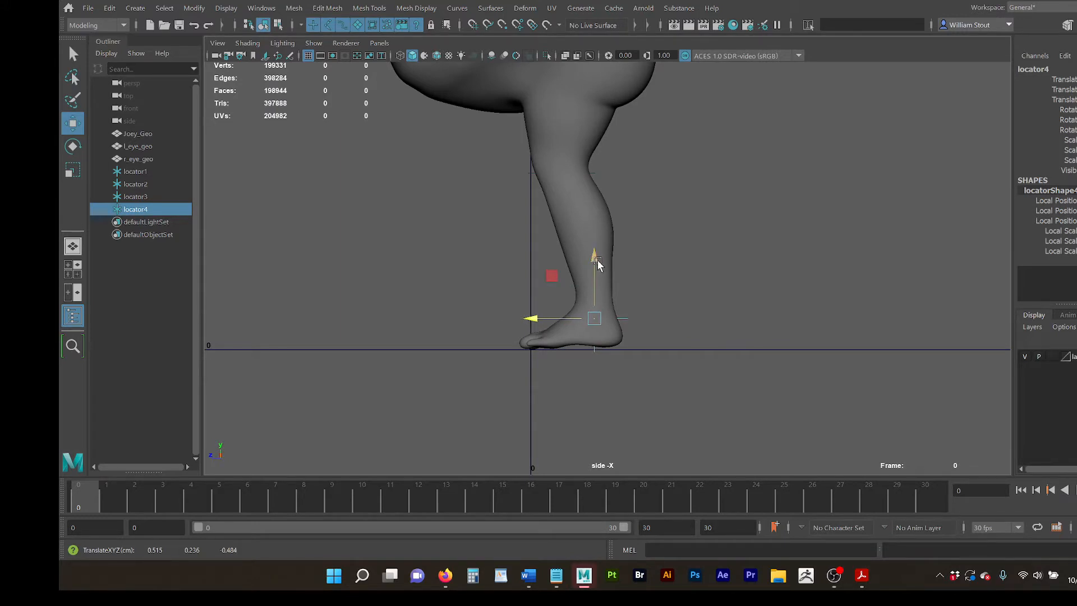
pyautogui.moveTo(594, 260); pyautogui.dragTo(594, 256)
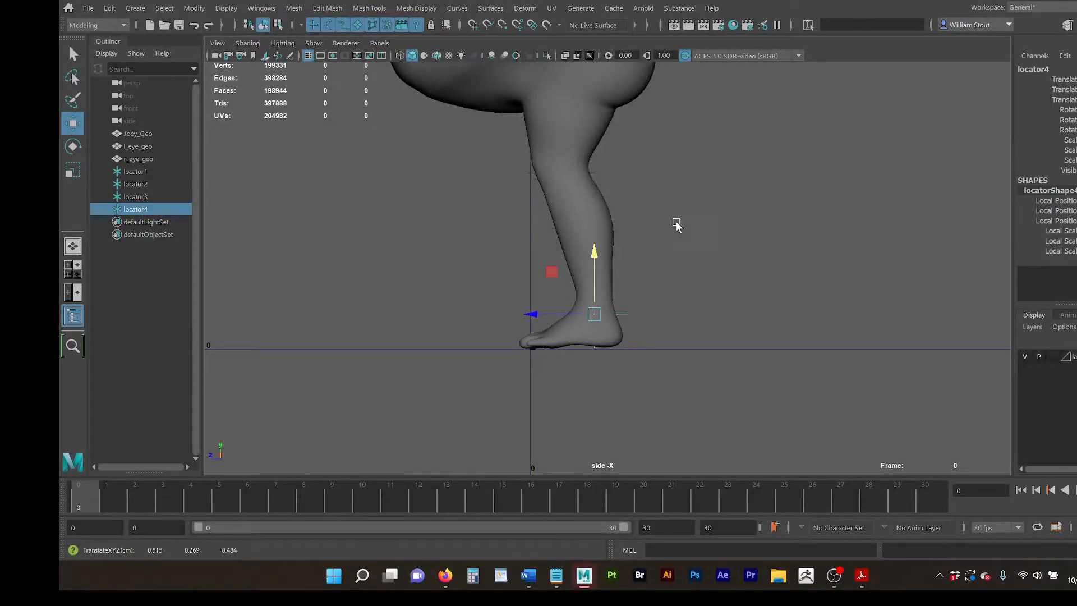
# Step: Duplicate the ankle locator and place the copy under the ball of the foot, at about Y 0.003, Z -0.191
pyautogui.click(527, 171)
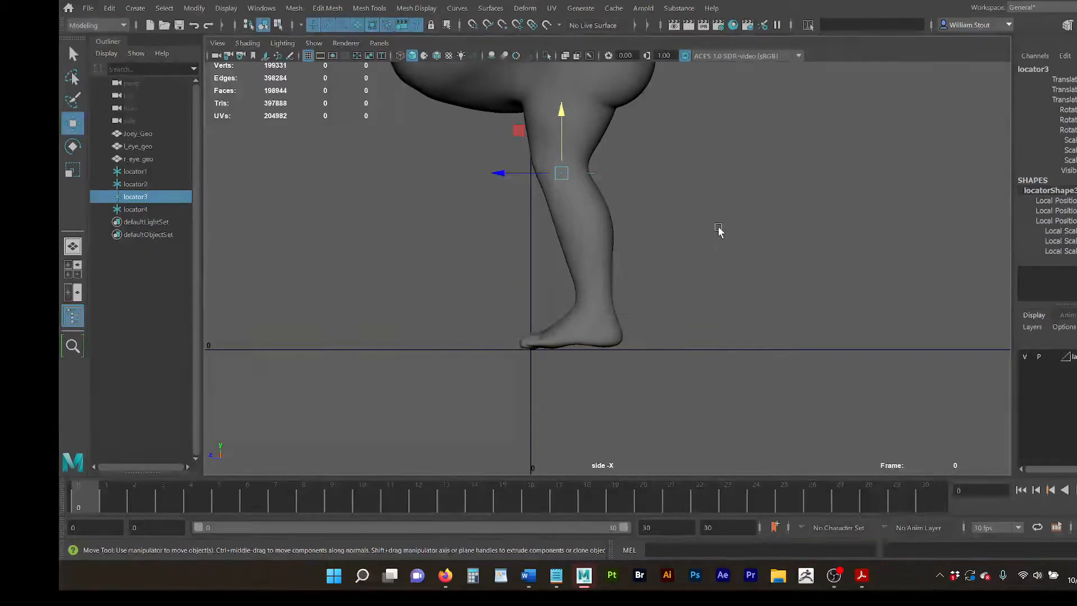
pyautogui.keyDown('alt'); pyautogui.moveTo(715, 310); pyautogui.dragTo(717, 269, button='middle'); pyautogui.keyUp('alt')
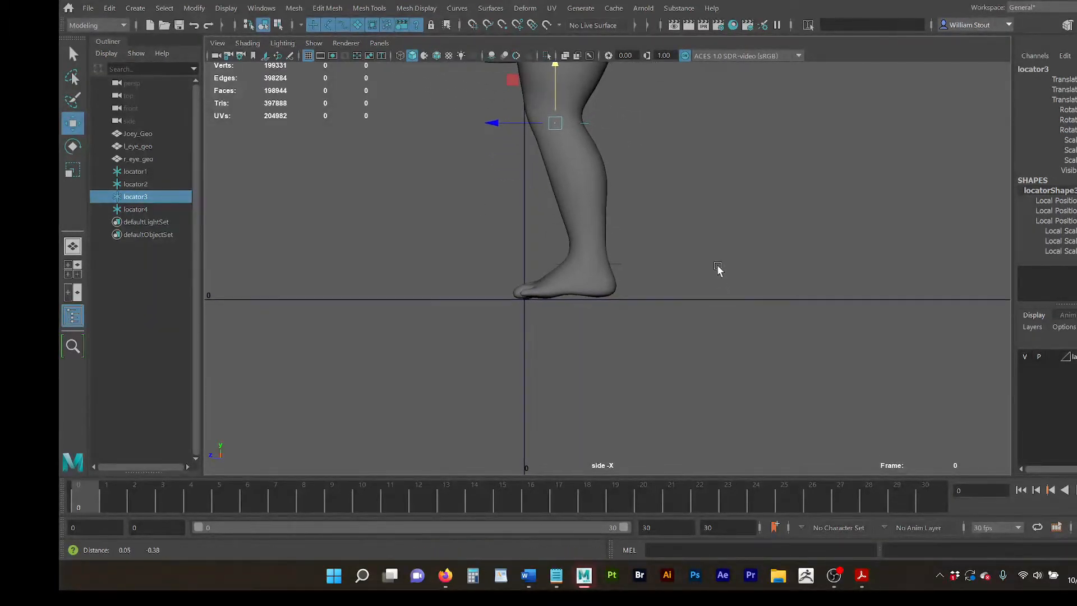
pyautogui.click(637, 264)
pyautogui.keyDown('alt'); pyautogui.moveTo(650, 291); pyautogui.dragTo(954, 287, button='right'); pyautogui.keyUp('alt')
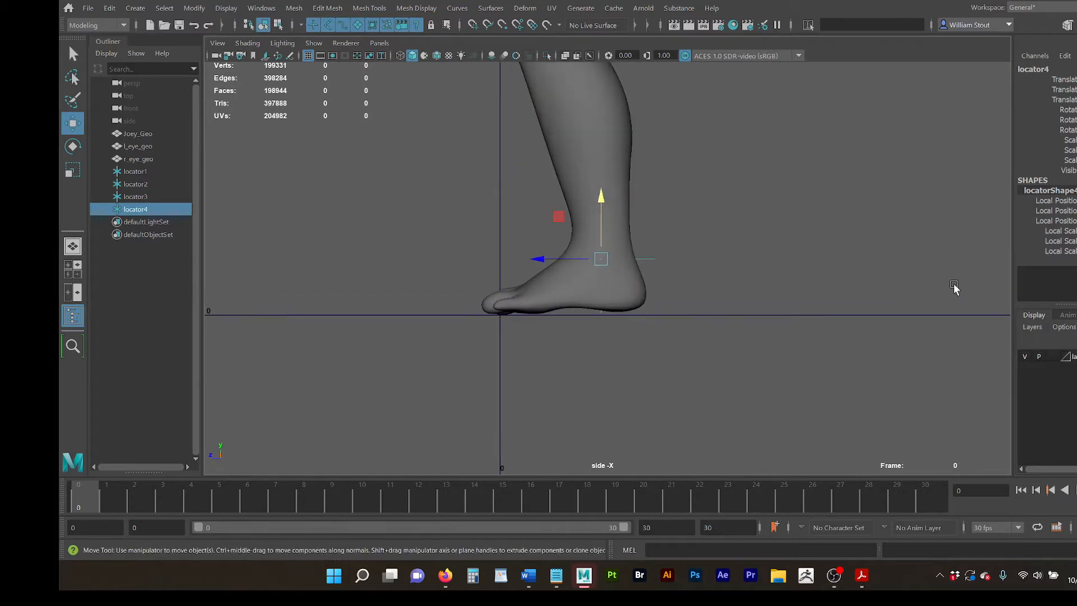
pyautogui.hotkey('ctrl', 'd')
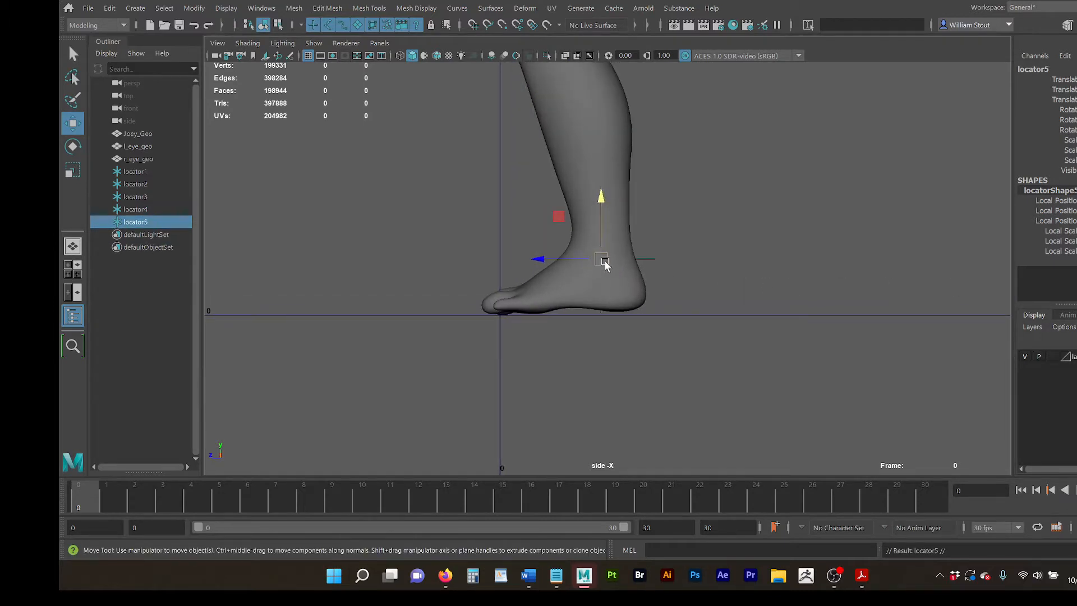
pyautogui.moveTo(605, 194); pyautogui.dragTo(601, 236)
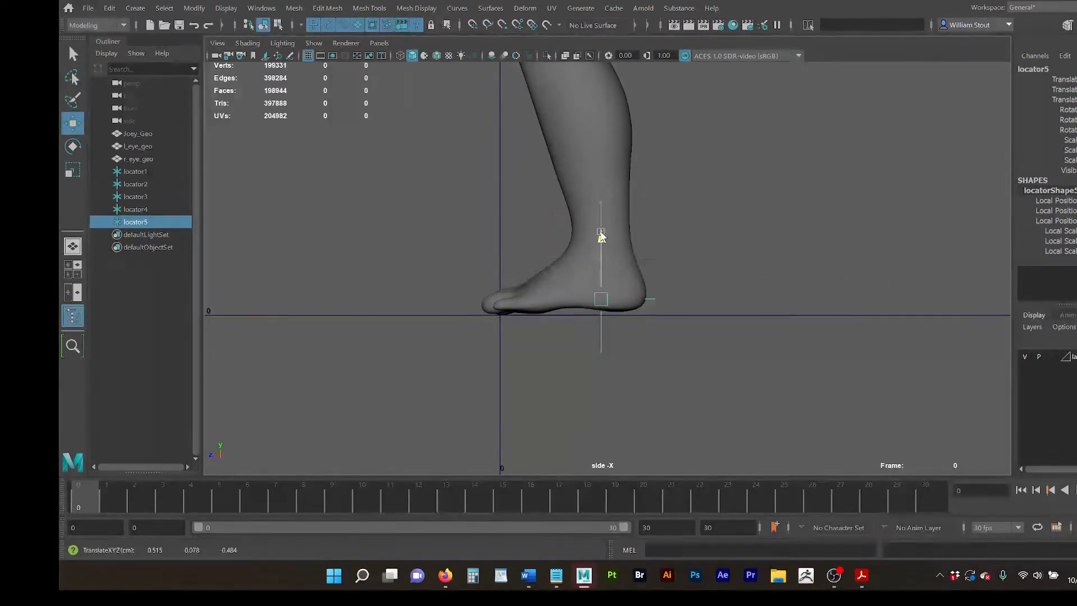
pyautogui.moveTo(547, 298); pyautogui.dragTo(478, 306)
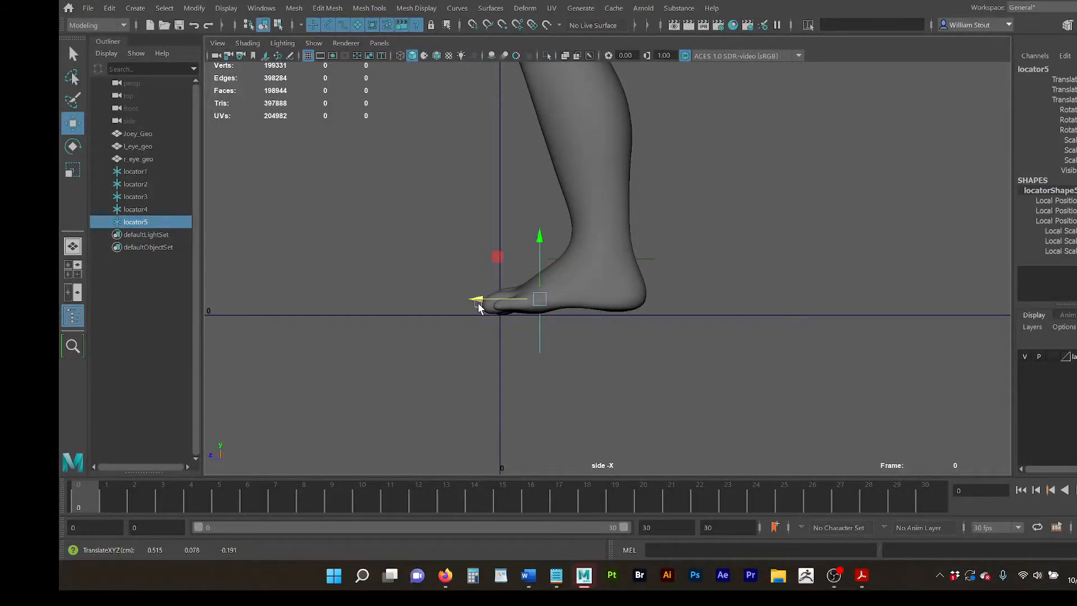
pyautogui.moveTo(539, 242); pyautogui.dragTo(539, 257)
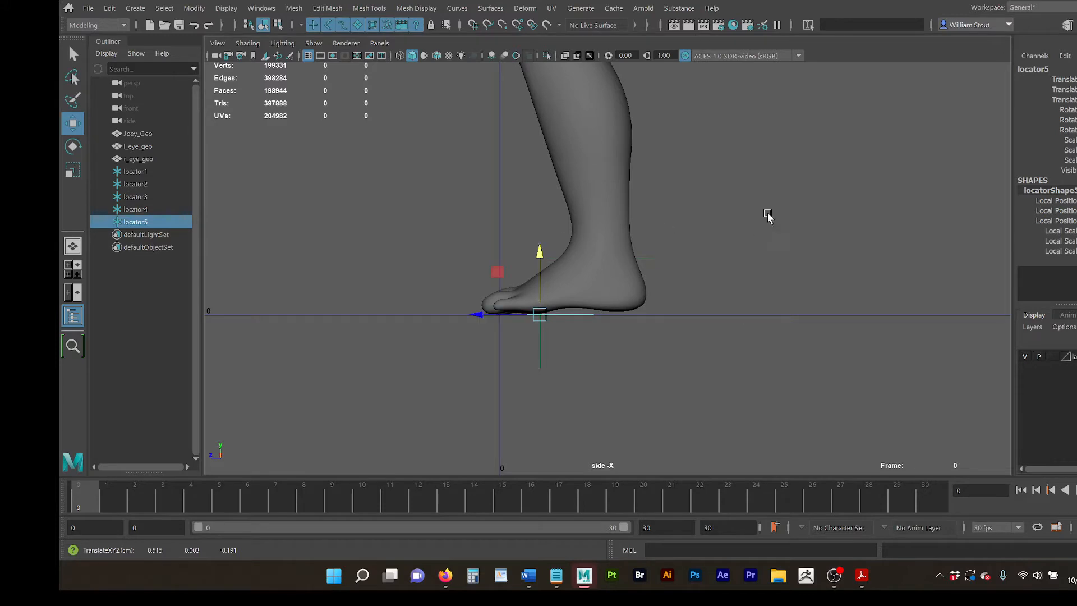
# Step: Shift the body and both eye meshes slightly along Y to seat the foot on the ground line, and freeze their transformations
pyautogui.scroll(-5, 768, 217)
pyautogui.moveTo(578, 205); pyautogui.dragTo(579, 206)
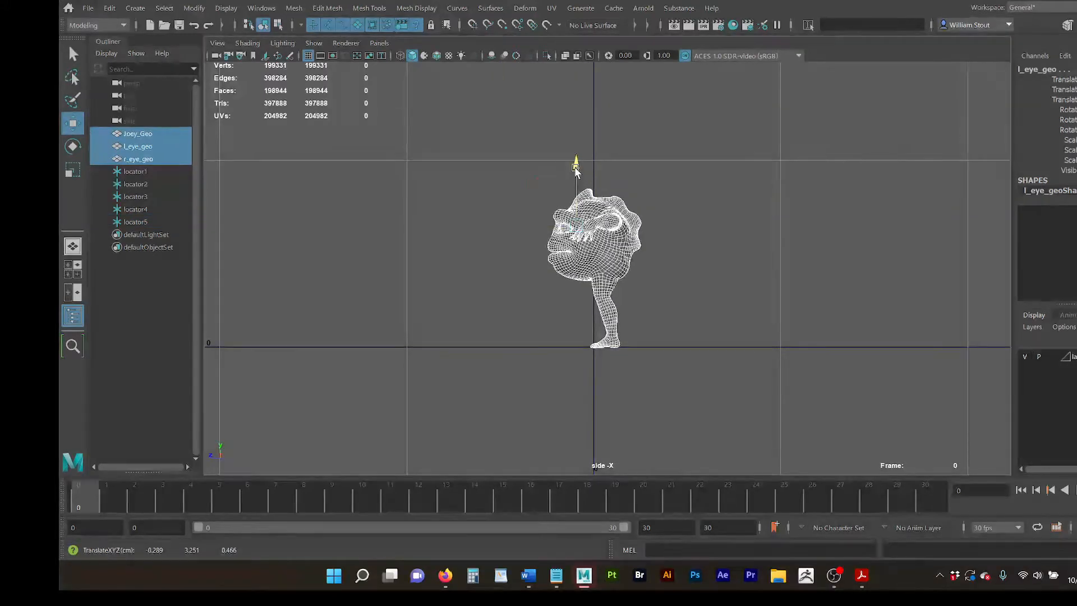
pyautogui.press('f')
pyautogui.keyDown('alt'); pyautogui.moveTo(755, 365); pyautogui.dragTo(749, 222, button='middle'); pyautogui.keyUp('alt')
pyautogui.keyDown('alt'); pyautogui.moveTo(678, 255); pyautogui.dragTo(889, 270, button='right'); pyautogui.keyUp('alt')
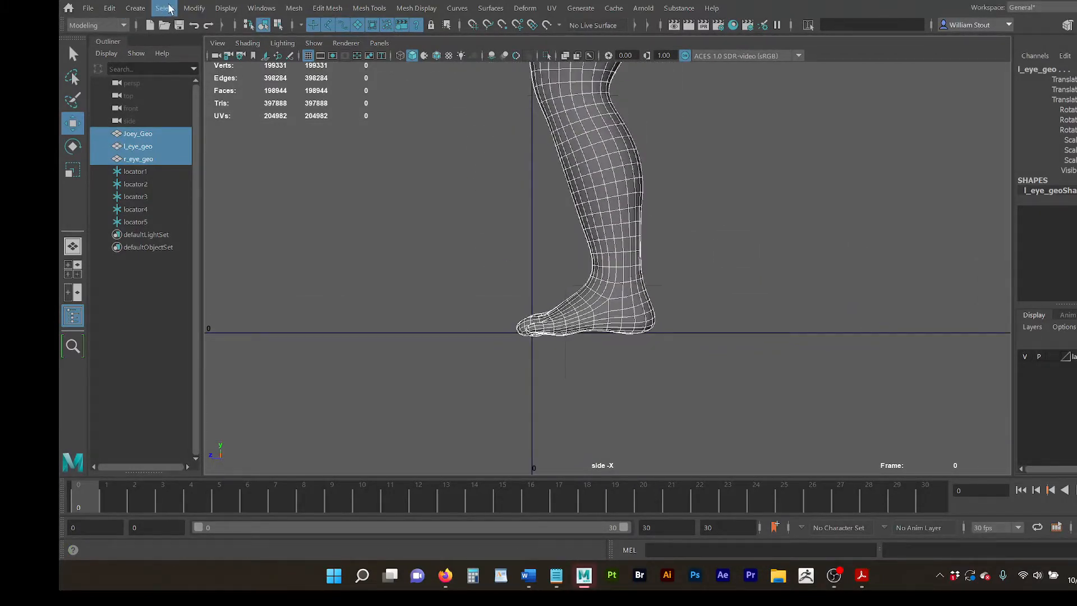
pyautogui.click(194, 7)
pyautogui.click(229, 73)
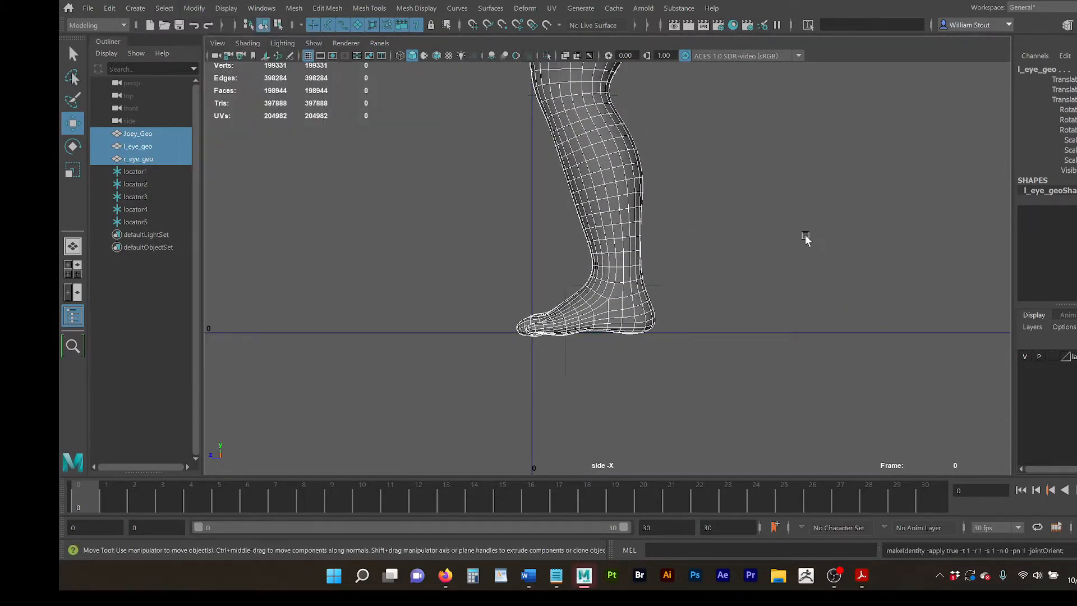
# Step: Duplicate the ball-of-foot locator and place the copy at the tip of the toes, at about Z 0.080
pyautogui.click(567, 370)
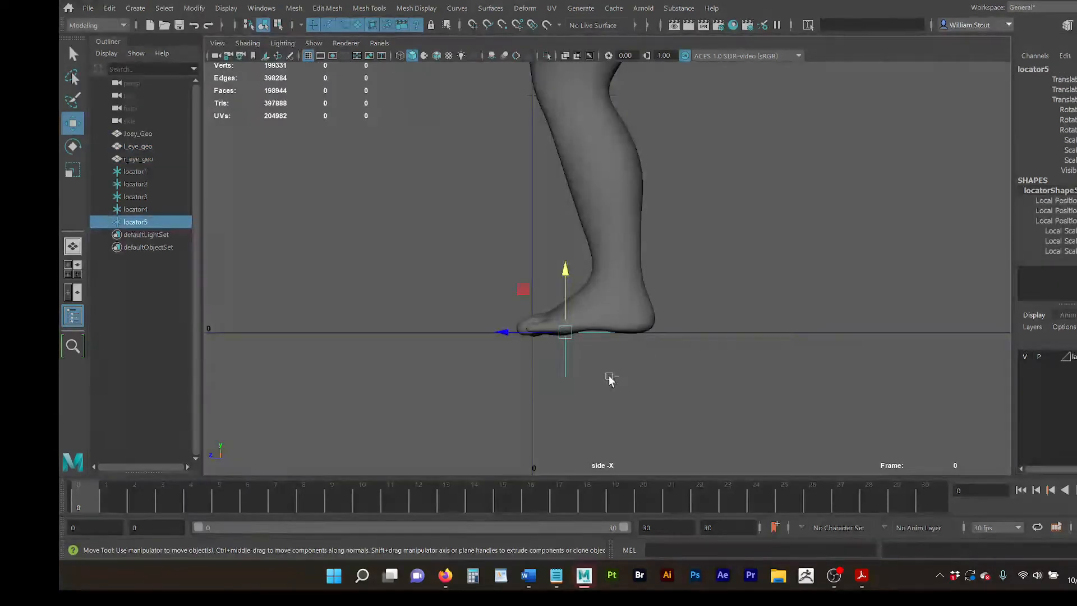
pyautogui.hotkey('ctrl', 'd')
pyautogui.moveTo(502, 332); pyautogui.dragTo(446, 330)
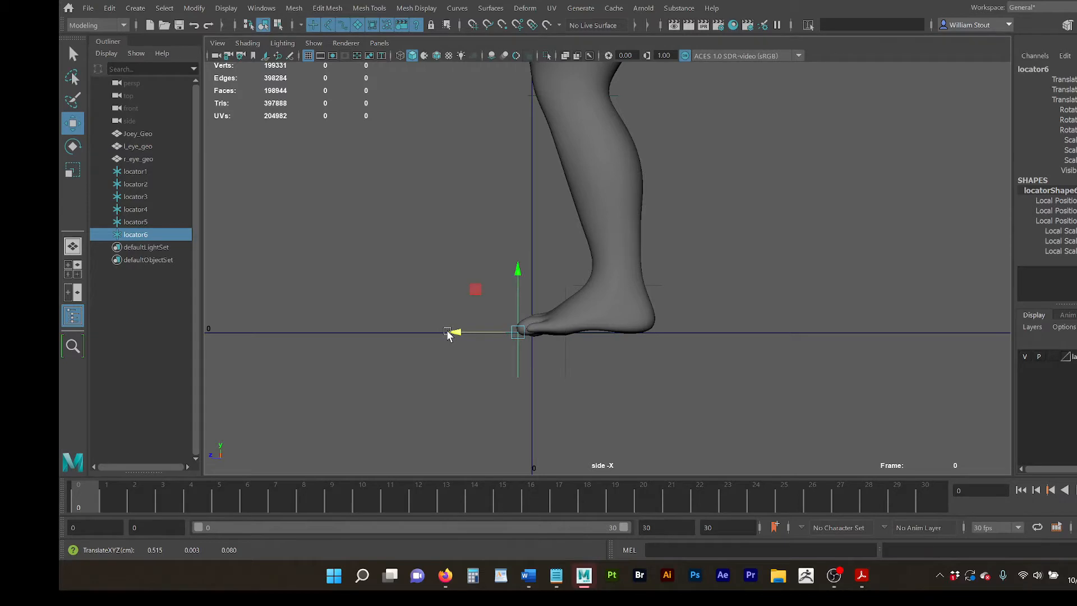
# Step: Hide the character's display layer and show the leg locators in the perspective view
pyautogui.click(1032, 364)
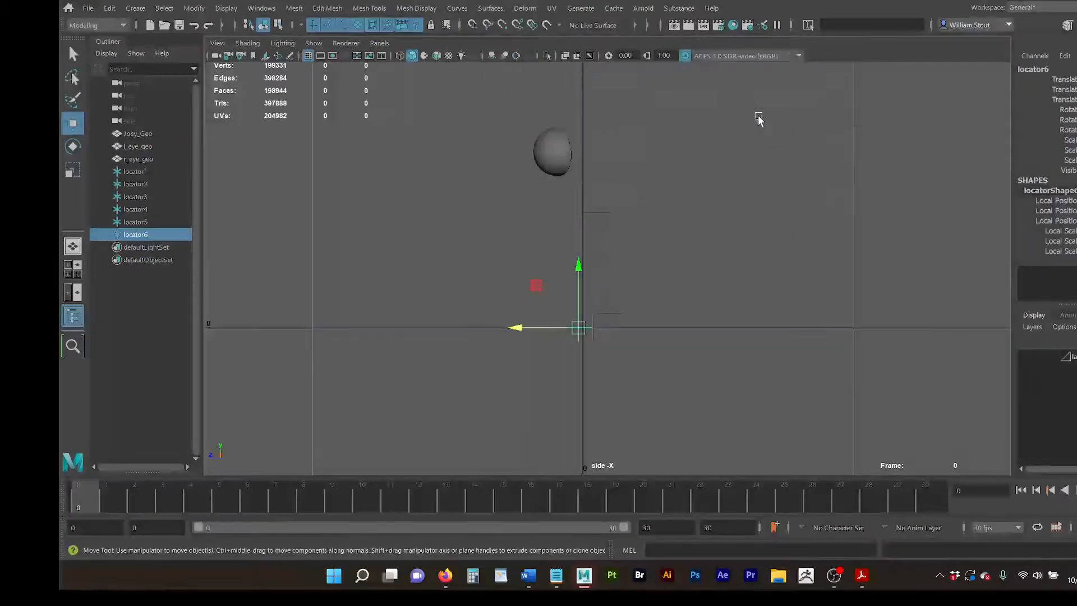
pyautogui.press('space')
pyautogui.press('space')
pyautogui.keyDown('alt'); pyautogui.moveTo(799, 215); pyautogui.dragTo(564, 229); pyautogui.keyUp('alt')
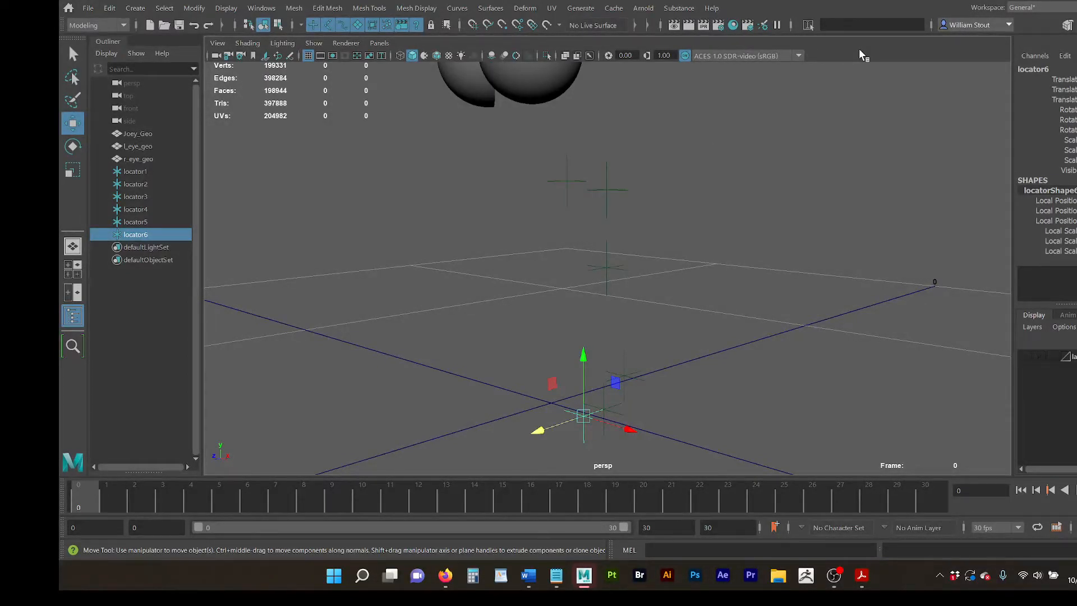
# Step: Build a joint chain with the Joint Tool, snapping joints to the pelvis, hip, knee, ankle, ball-of-foot and toe locators
pyautogui.click(92, 25)
pyautogui.click(92, 51)
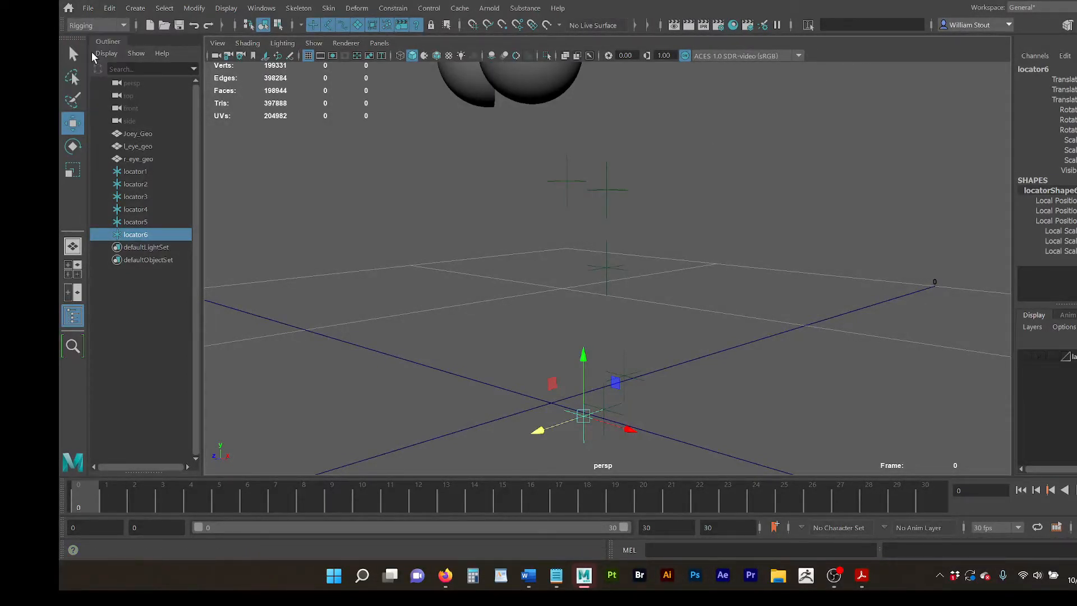
pyautogui.click(298, 8)
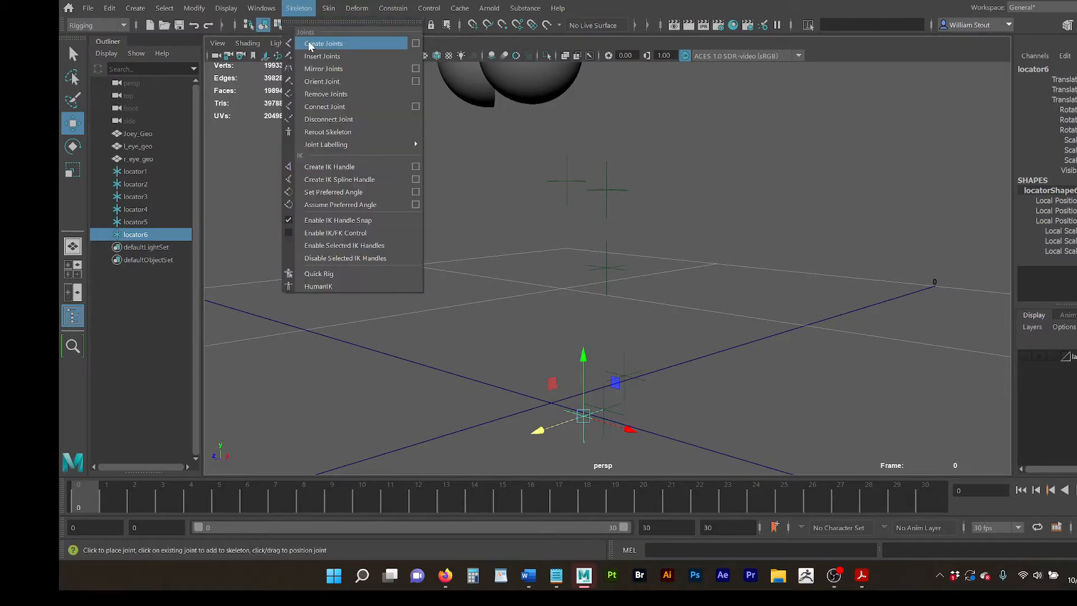
pyautogui.click(309, 44)
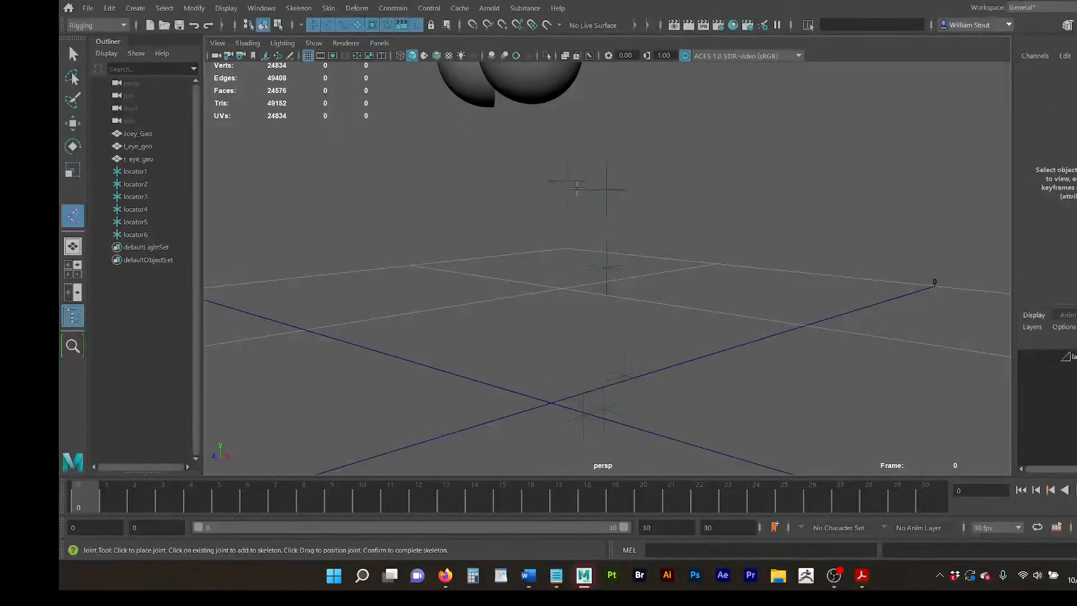
pyautogui.press('v')
pyautogui.click(567, 181)
pyautogui.click(607, 189)
pyautogui.click(607, 268)
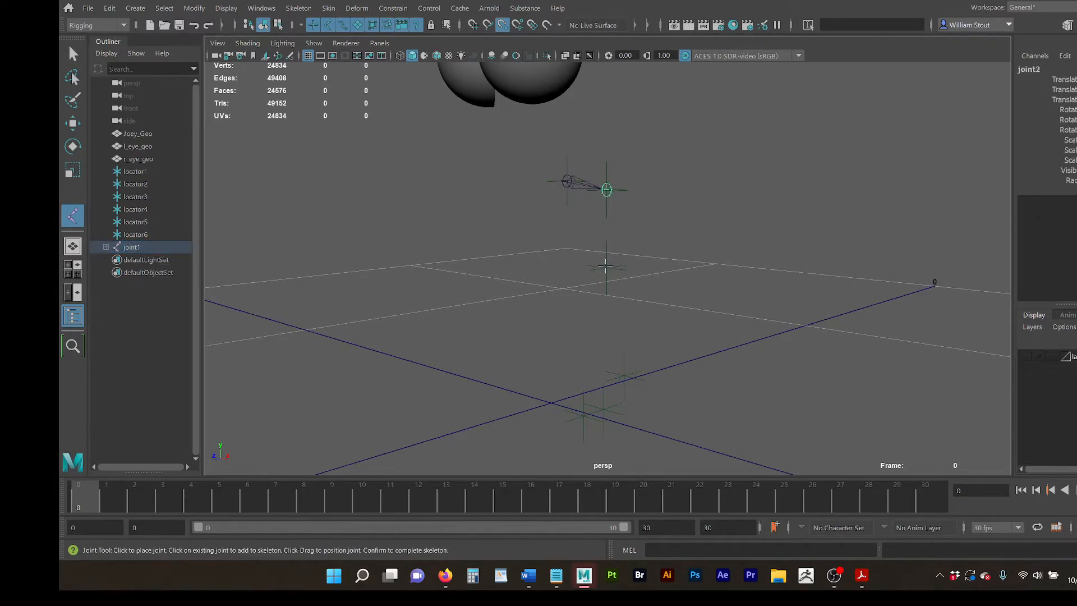
pyautogui.click(624, 375)
pyautogui.click(583, 415)
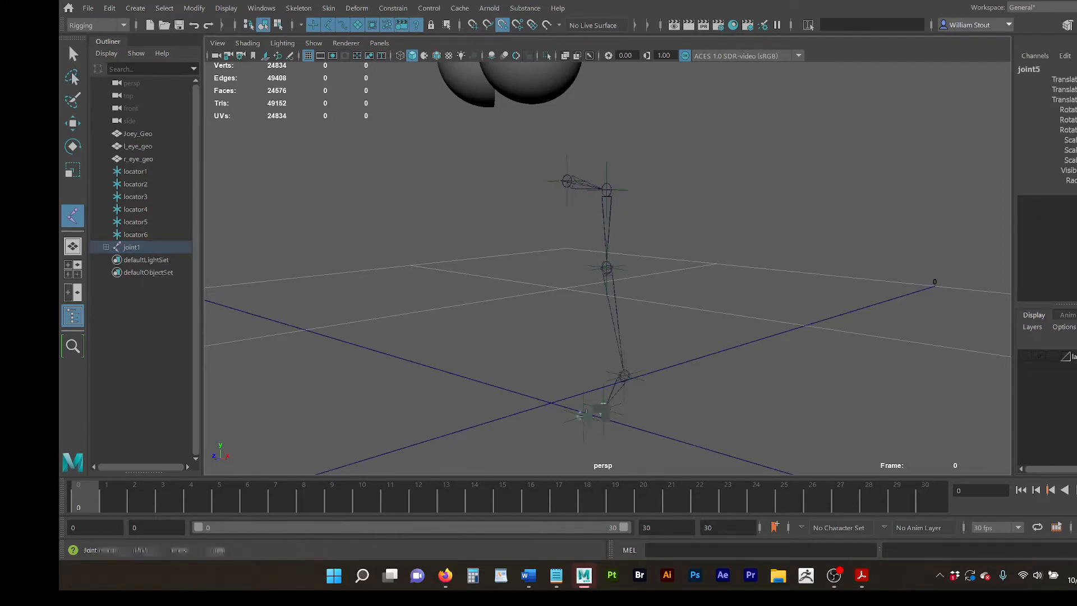
pyautogui.keyDown('alt'); pyautogui.moveTo(745, 287); pyautogui.dragTo(703, 273); pyautogui.keyUp('alt')
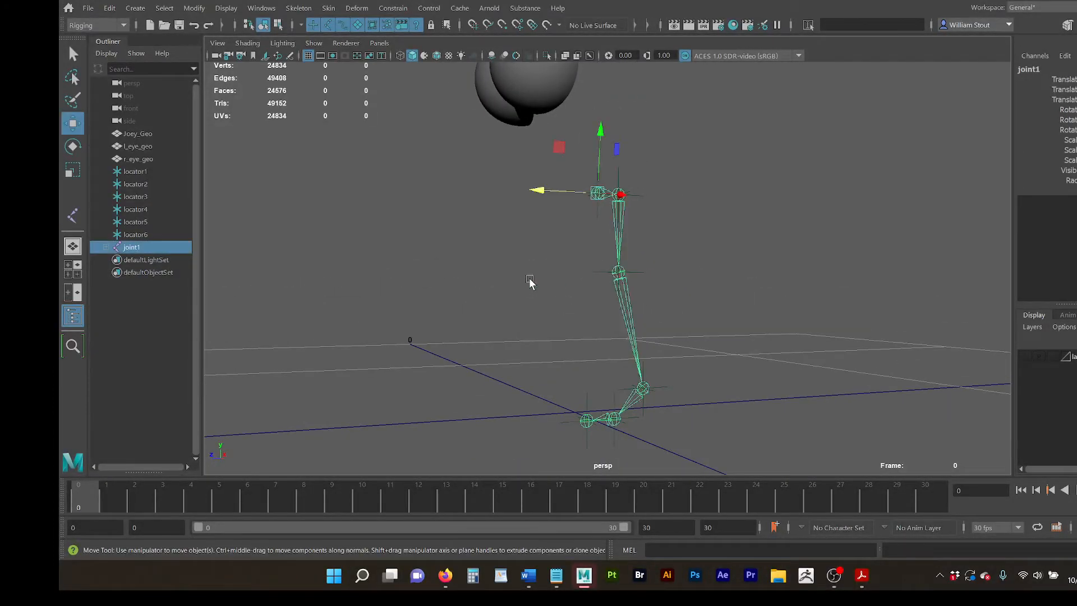
pyautogui.moveTo(509, 279)
pyautogui.keyDown('alt'); pyautogui.mouseDown()
pyautogui.moveTo(728, 273)
pyautogui.moveTo(529, 294)
pyautogui.moveTo(471, 262)
pyautogui.moveTo(505, 264)
pyautogui.mouseUp(); pyautogui.keyUp('alt')
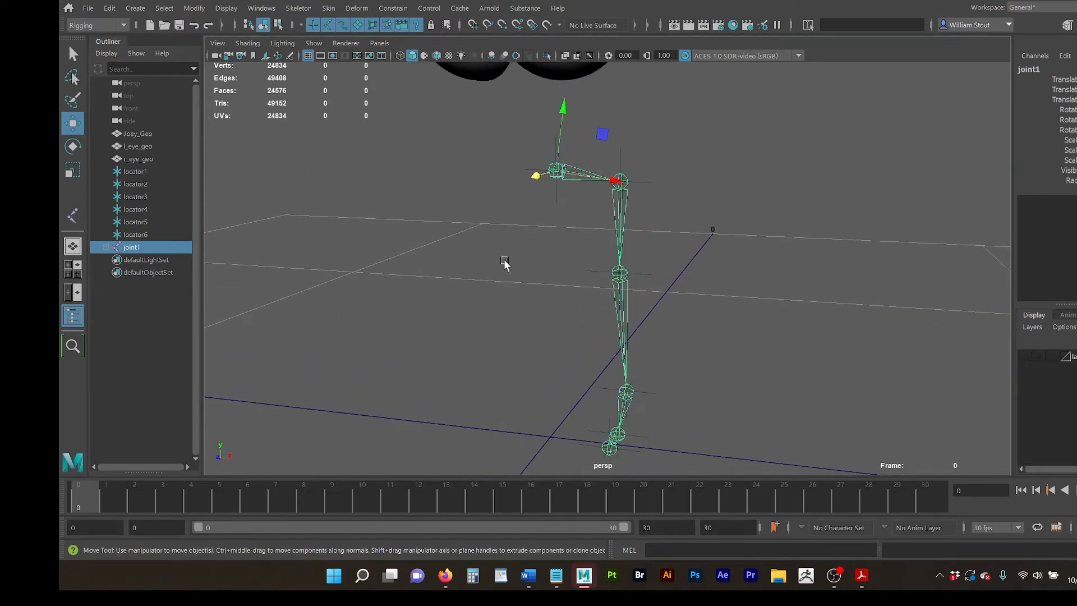
# Step: Rename the root joint at the pelvis as j_pelvis_bindJoint
pyautogui.click(558, 170)
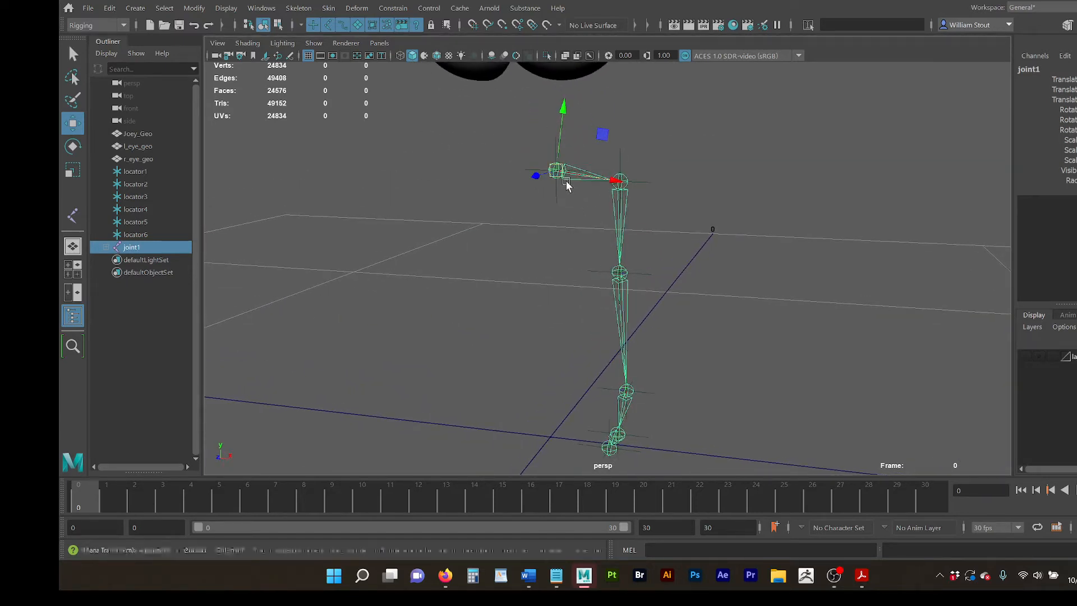
pyautogui.click(566, 183)
pyautogui.click(565, 177)
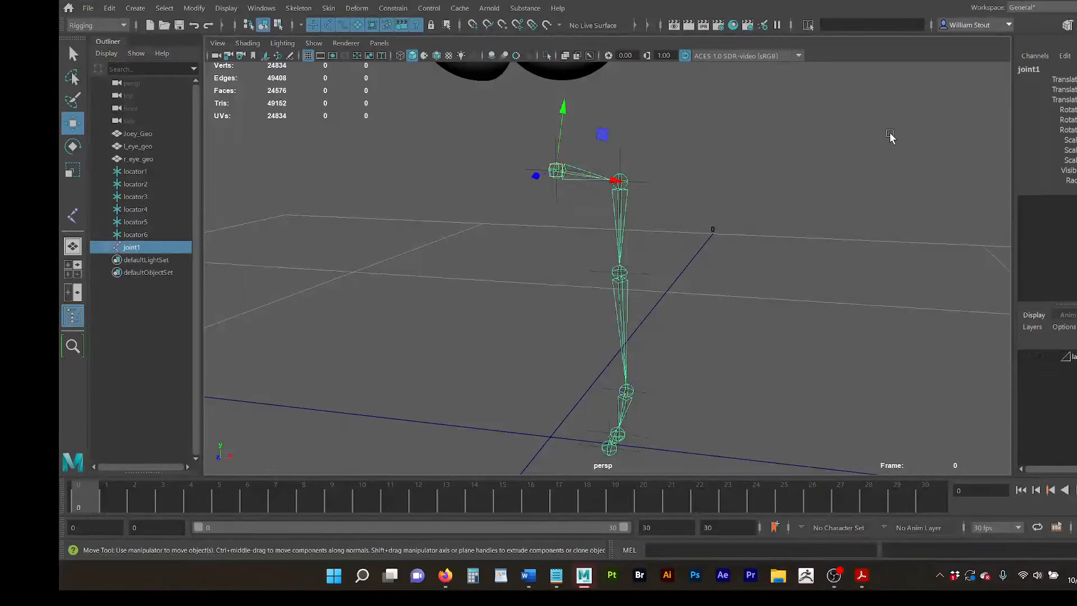
pyautogui.doubleClick(1041, 70)
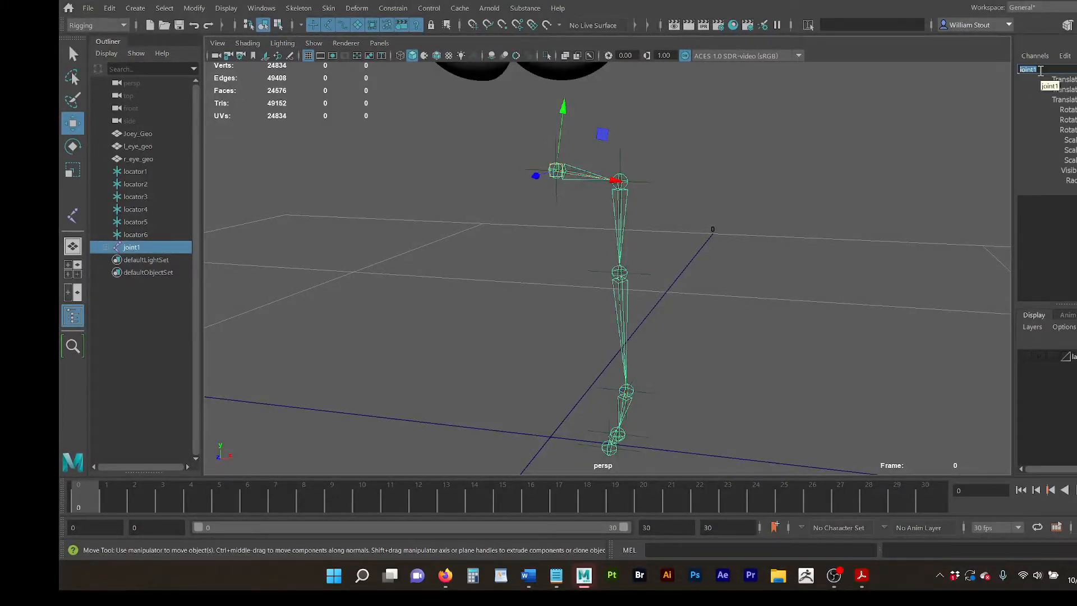
pyautogui.write('j')
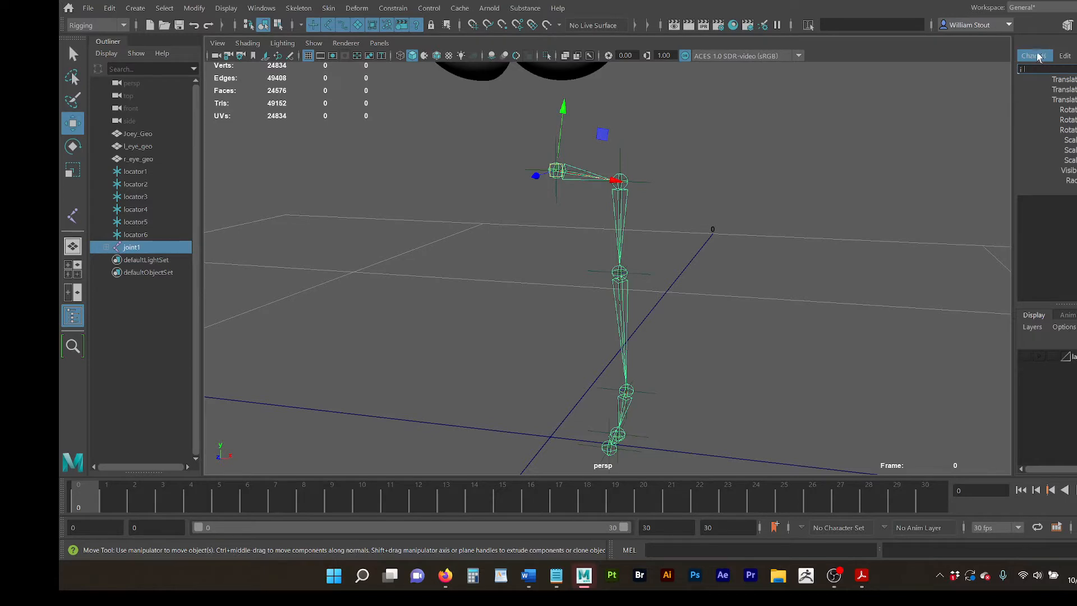
pyautogui.write('_pelvis_bindJoint')
pyautogui.press('Return')
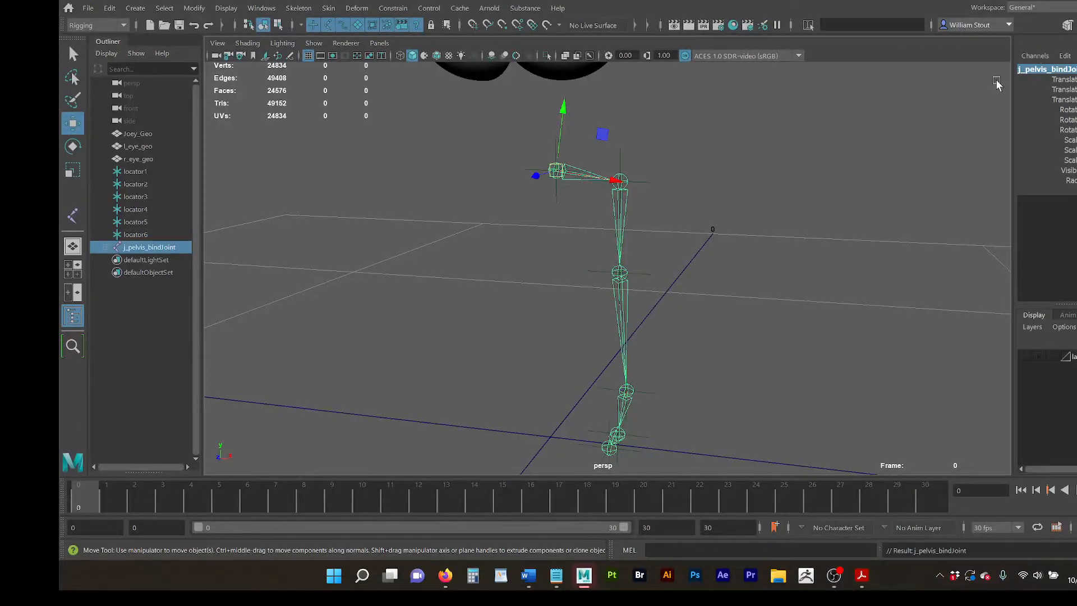
# Step: Rename the hip joint as femur
pyautogui.click(619, 234)
pyautogui.click(1058, 68)
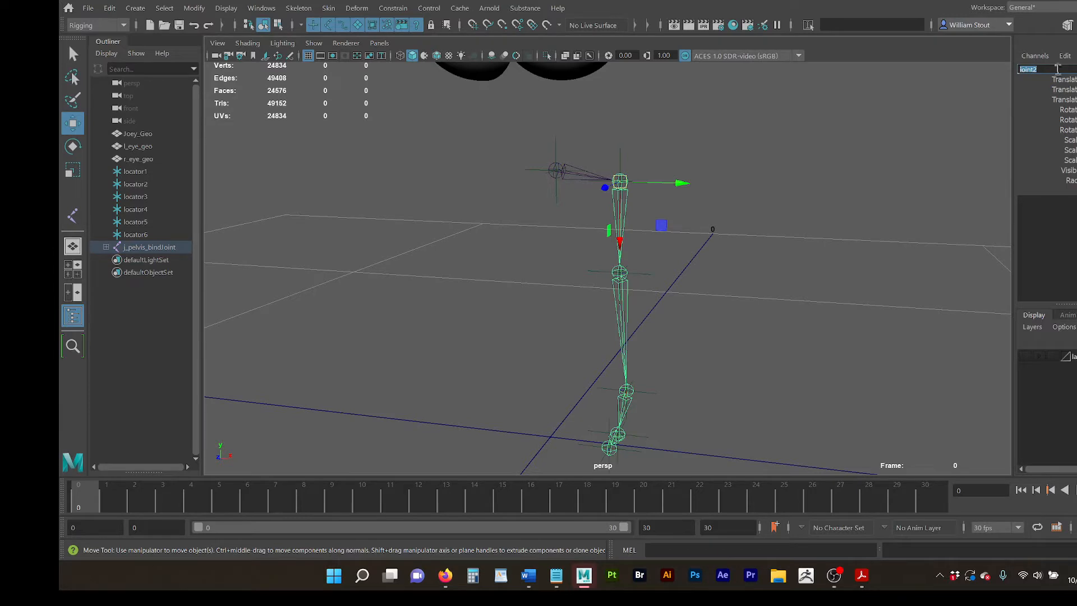
pyautogui.press('BackSpace')
pyautogui.press('BackSpace')
pyautogui.press('BackSpace')
pyautogui.press('BackSpace')
pyautogui.write('fem')
pyautogui.press('Return')
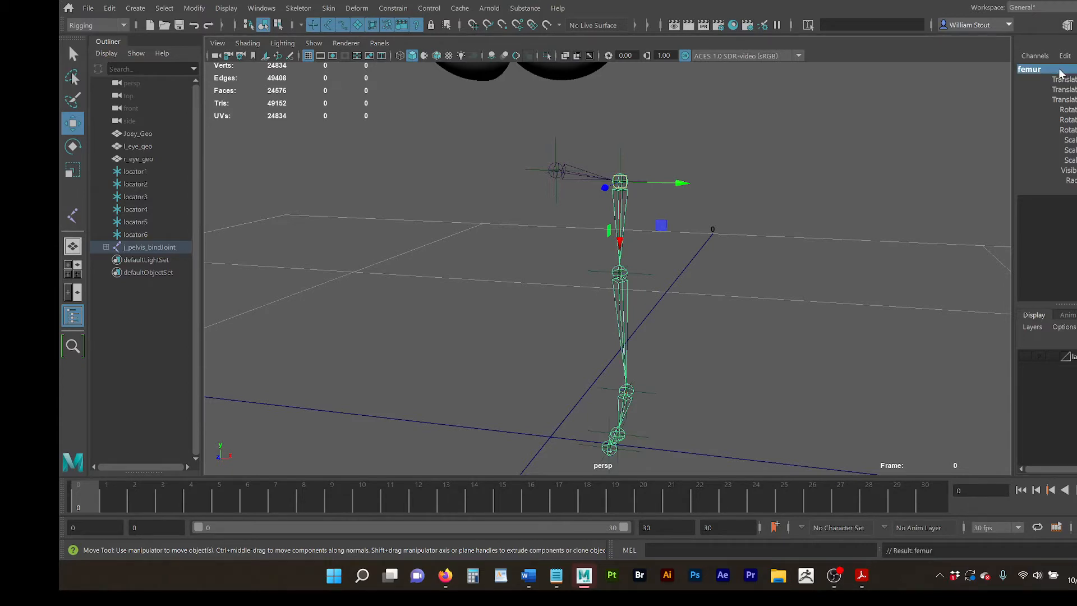
pyautogui.click(192, 9)
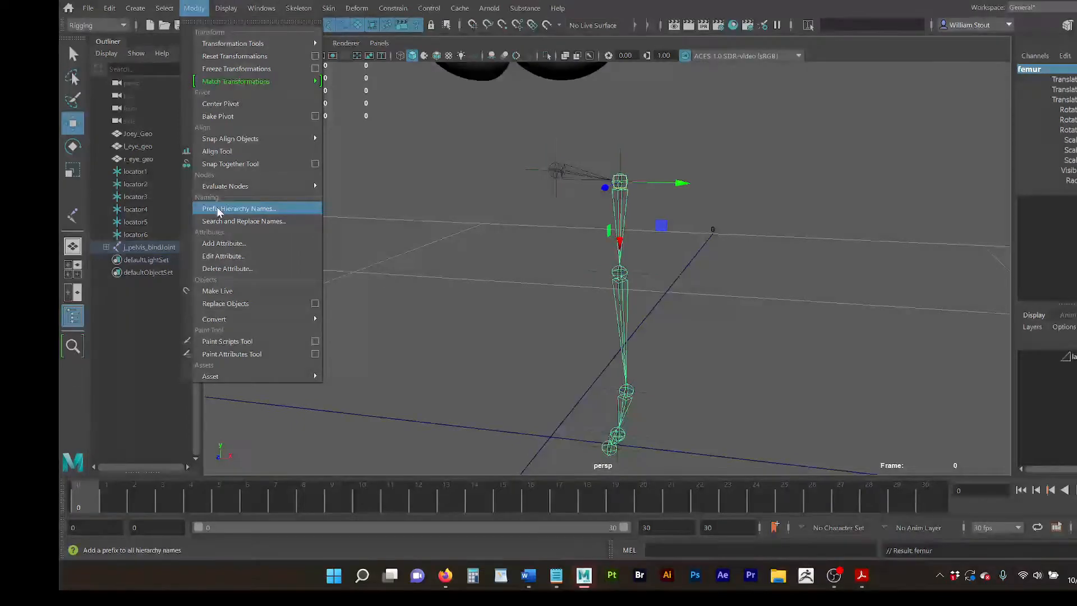
pyautogui.click(404, 208)
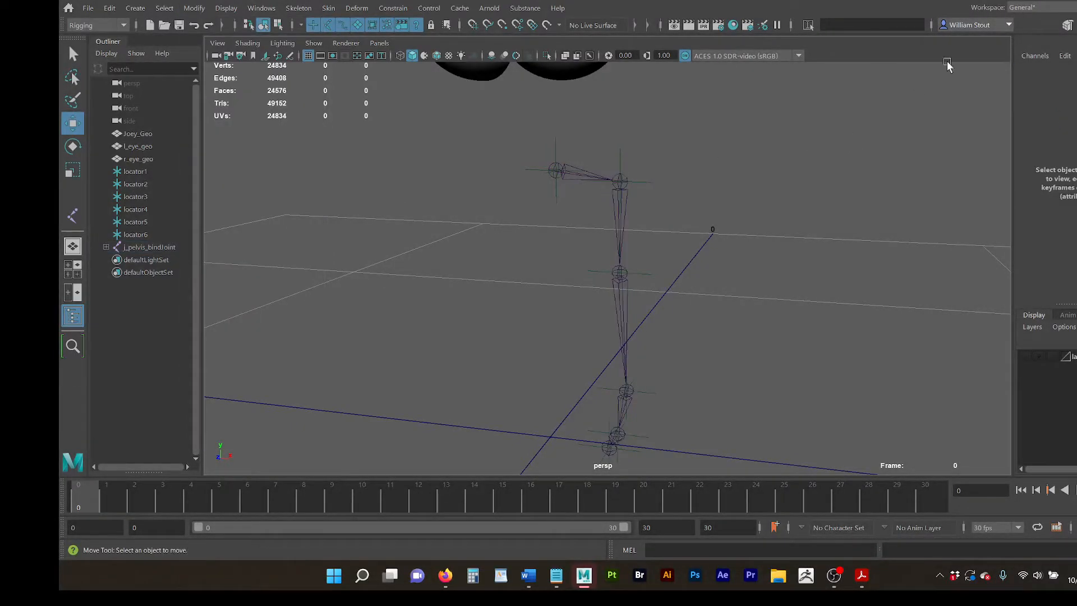
# Step: Append _bindJoint to the femur joint's name, making it femur_bindJoint
pyautogui.click(620, 205)
pyautogui.click(1045, 69)
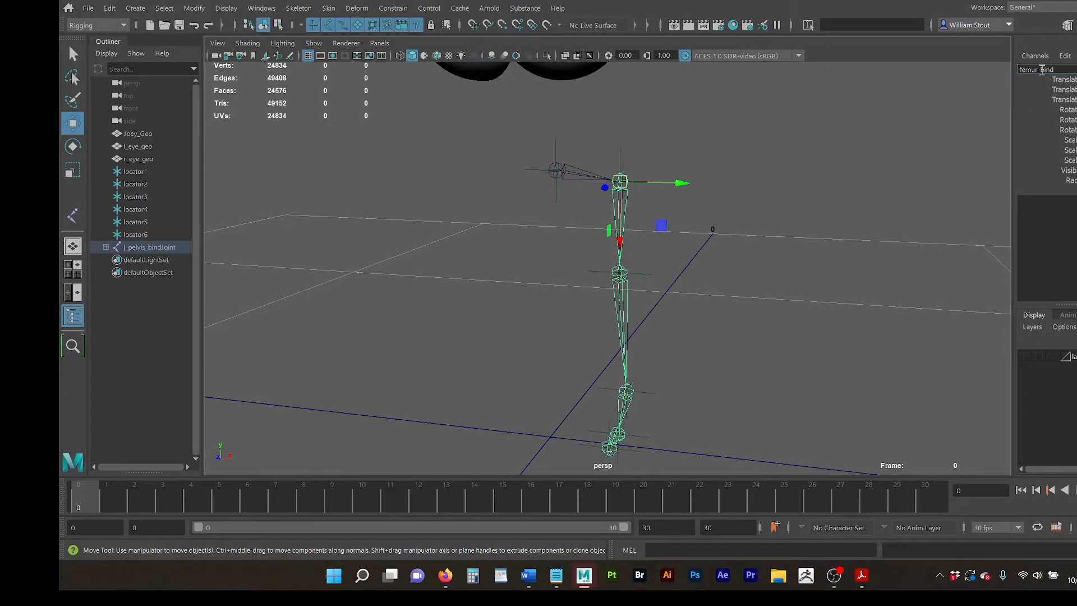
pyautogui.write('_bindJoin')
pyautogui.press('Return')
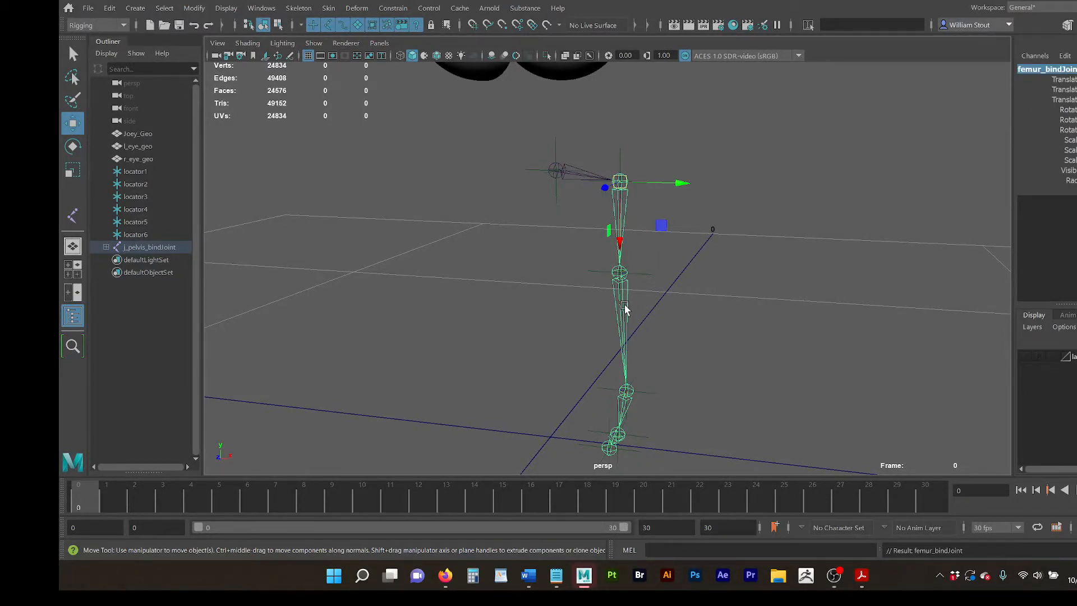
# Step: Copy the _bindJoint suffix from the femur joint's name and rename the knee joint as knee__bindJoint
pyautogui.press('Down')
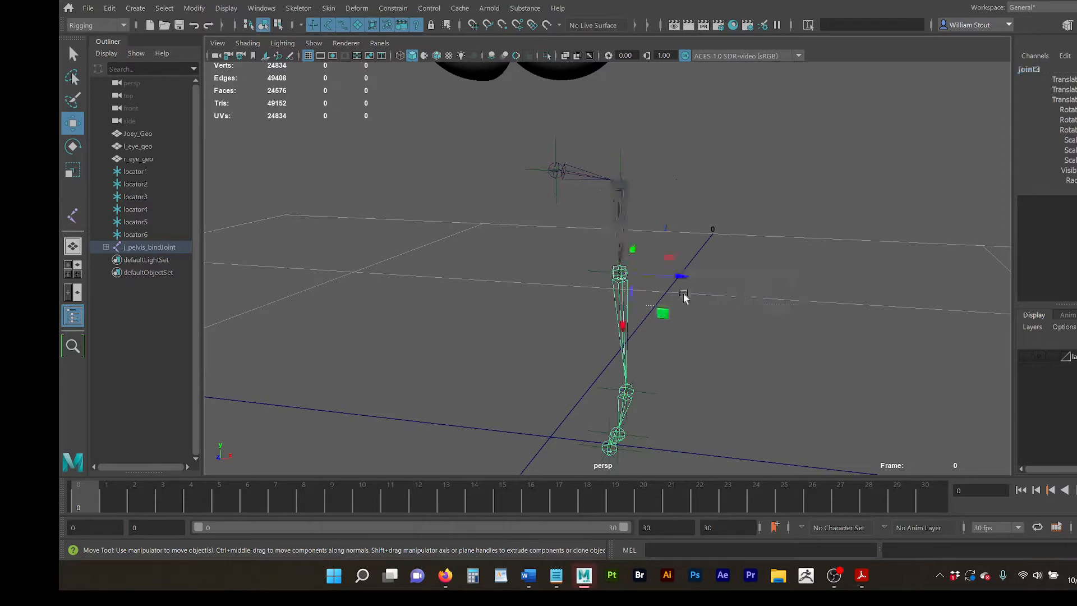
pyautogui.click(627, 215)
pyautogui.click(1045, 69)
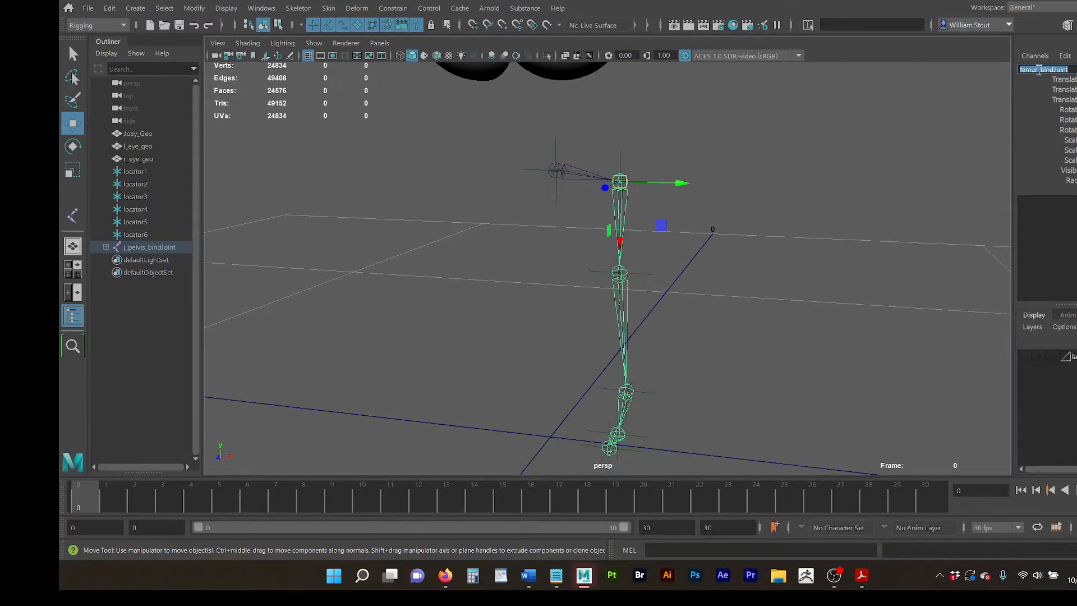
pyautogui.moveTo(1039, 70); pyautogui.dragTo(1069, 70)
pyautogui.hotkey('ctrl', 'c')
pyautogui.click(628, 310)
pyautogui.click(1052, 69)
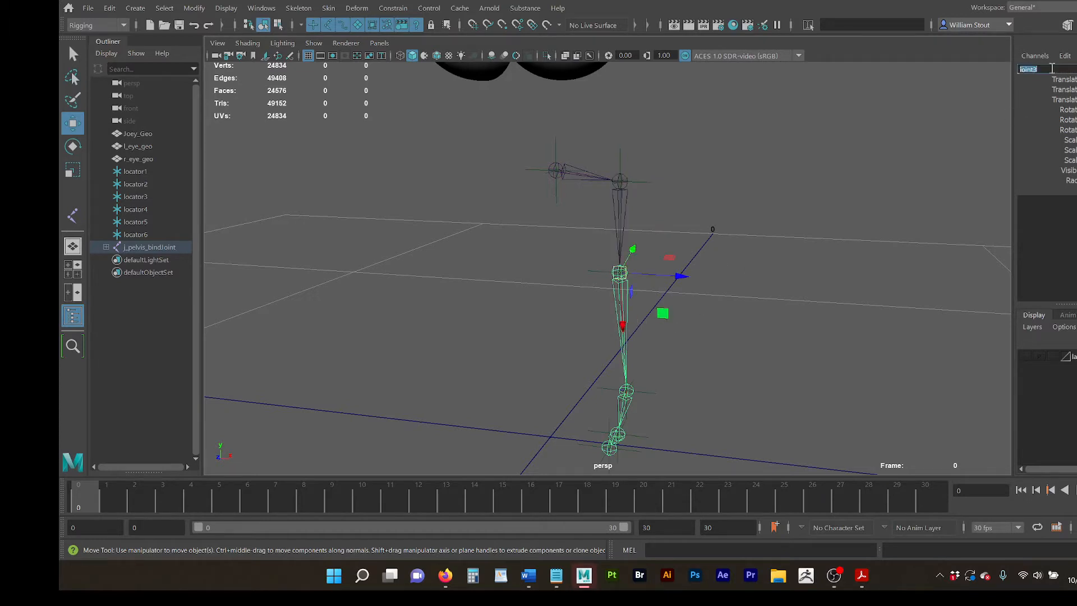
pyautogui.write('knee__bindJoint')
pyautogui.press('Return')
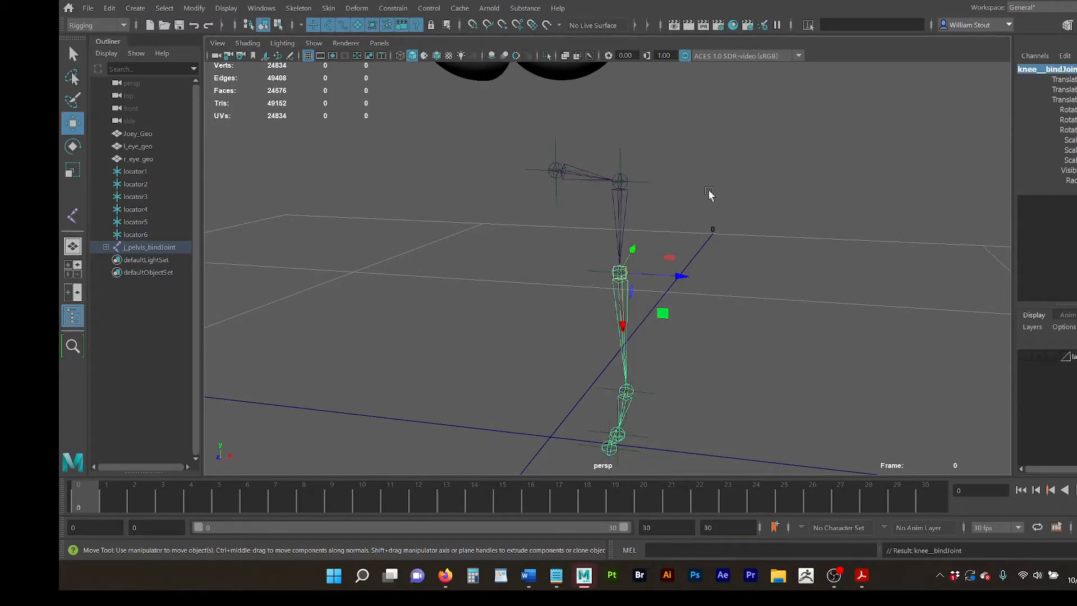
# Step: Rename the ankle joint as ankle_bindJoint, reusing the copied suffix
pyautogui.press('Down')
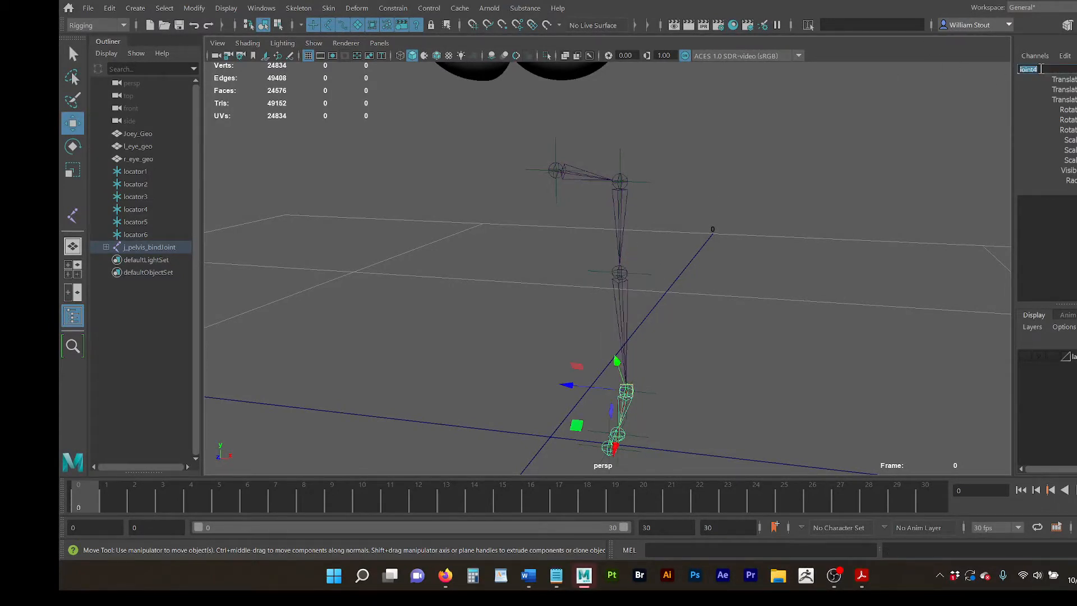
pyautogui.write('ankle_')
pyautogui.hotkey('ctrl', 'v')
pyautogui.press('Return')
pyautogui.click(1038, 70)
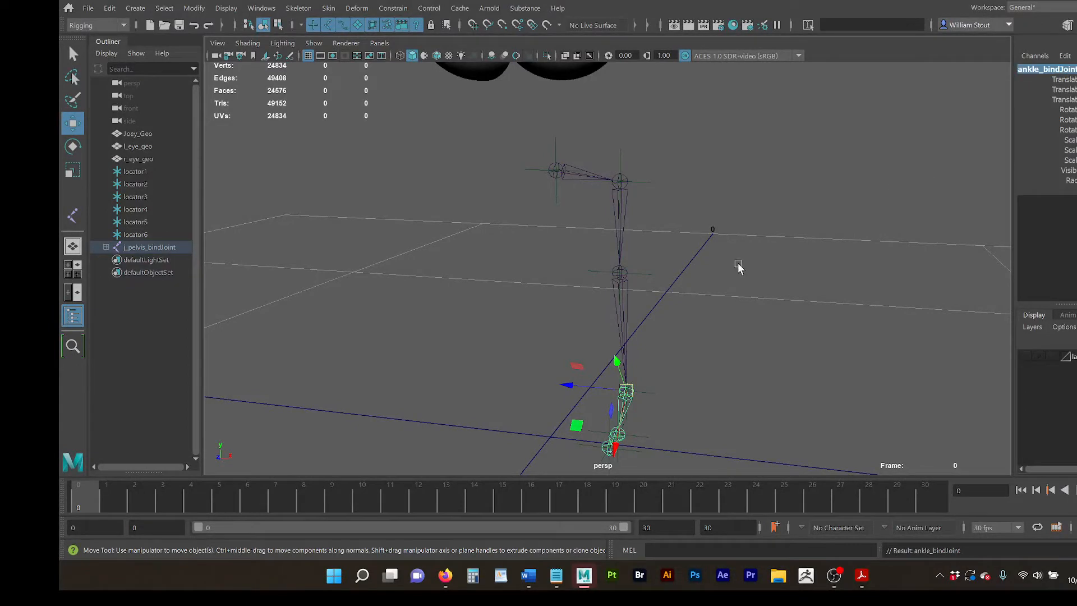
# Step: Rename the joint at the ball of the foot as ballOFoot_bindJoint
pyautogui.click(638, 426)
pyautogui.click(624, 435)
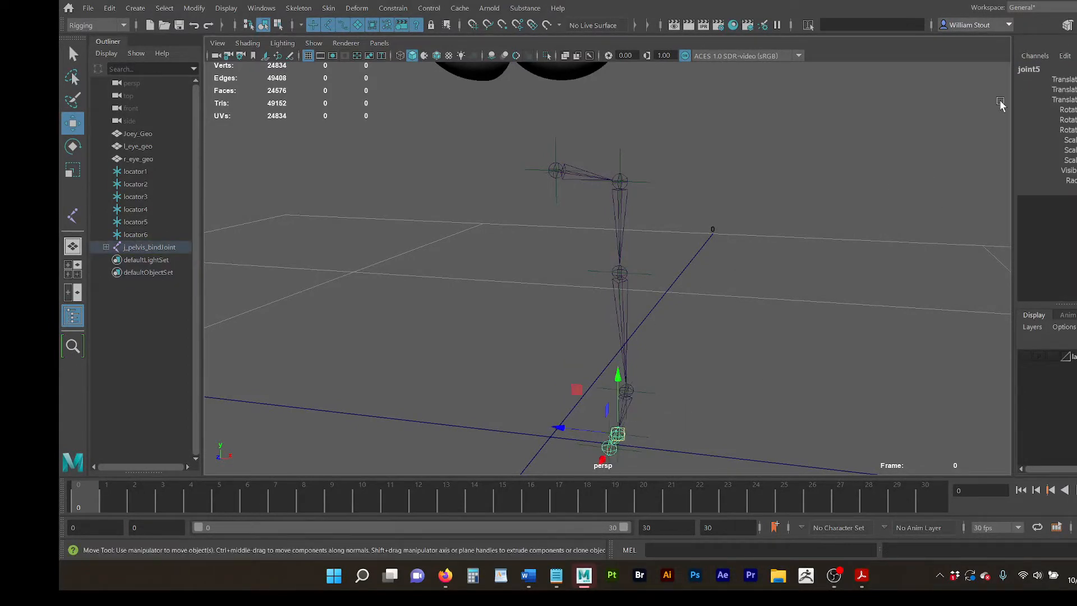
pyautogui.write('ballOfFoot_bindJoint')
pyautogui.press('Return')
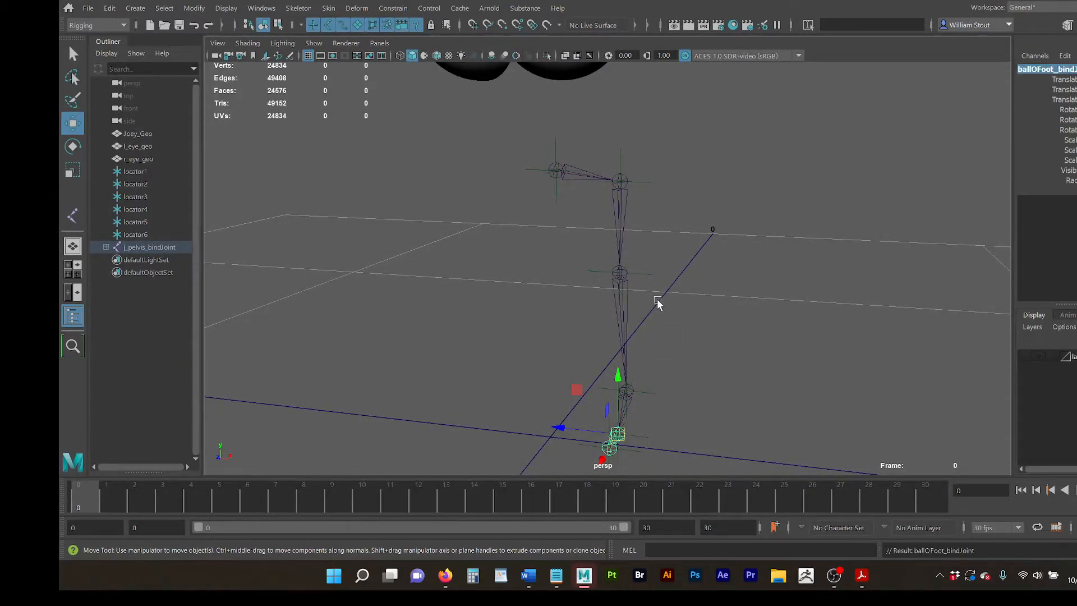
# Step: Rename the end joint at the tip of the foot as toe__bindJoint
pyautogui.click(622, 455)
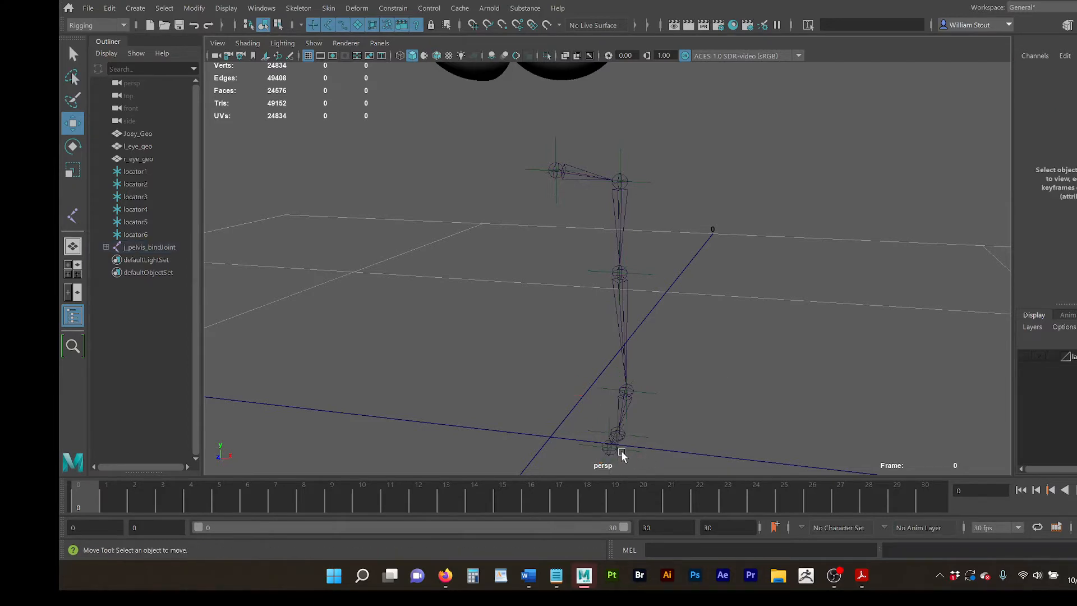
pyautogui.click(617, 450)
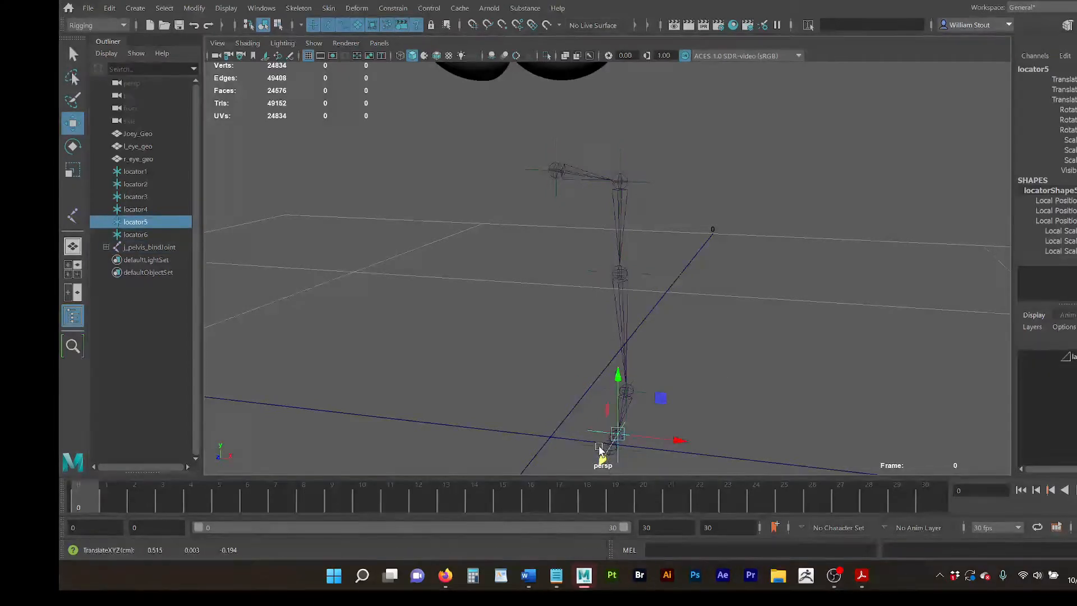
pyautogui.click(599, 449)
pyautogui.keyDown('alt'); pyautogui.moveTo(661, 440); pyautogui.dragTo(801, 234, button='right'); pyautogui.keyUp('alt')
pyautogui.click(617, 357)
pyautogui.click(584, 343)
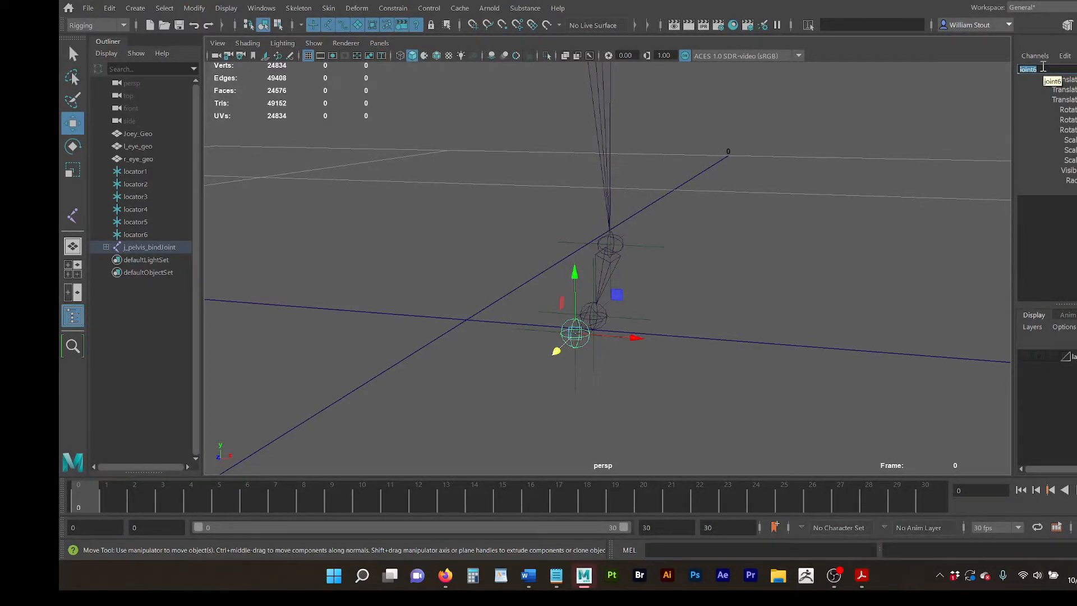
pyautogui.write('toe__bindJoint')
pyautogui.press('Return')
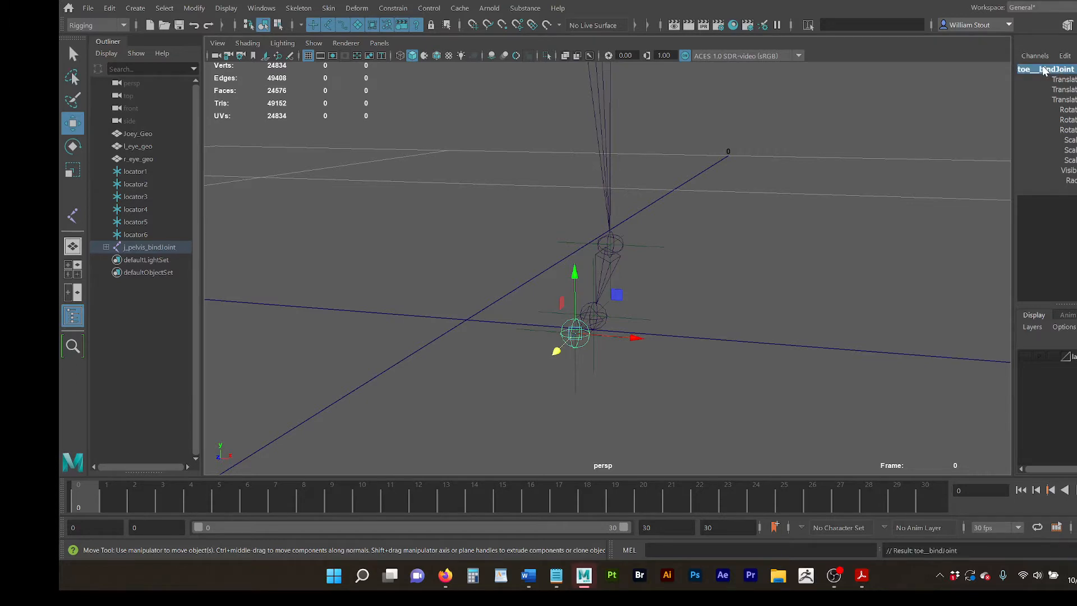
# Step: Add the prefix j_l_ to the names of the femur joint and its whole child hierarchy
pyautogui.keyDown('alt'); pyautogui.moveTo(750, 165); pyautogui.dragTo(776, 275, button='middle'); pyautogui.keyUp('alt')
pyautogui.keyDown('alt'); pyautogui.moveTo(651, 119); pyautogui.dragTo(657, 210, button='middle'); pyautogui.keyUp('alt')
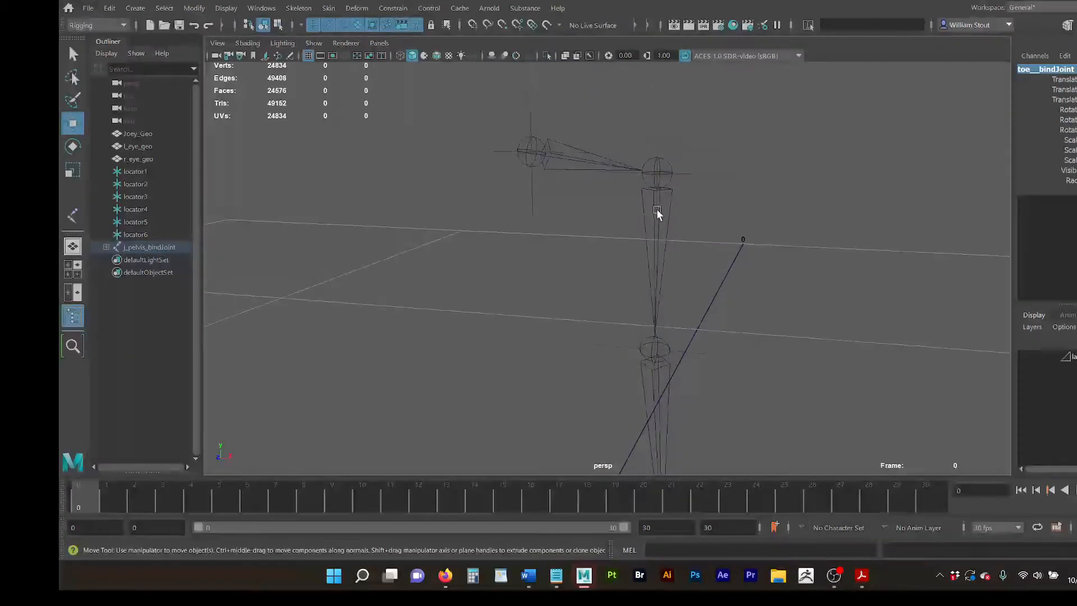
pyautogui.click(660, 229)
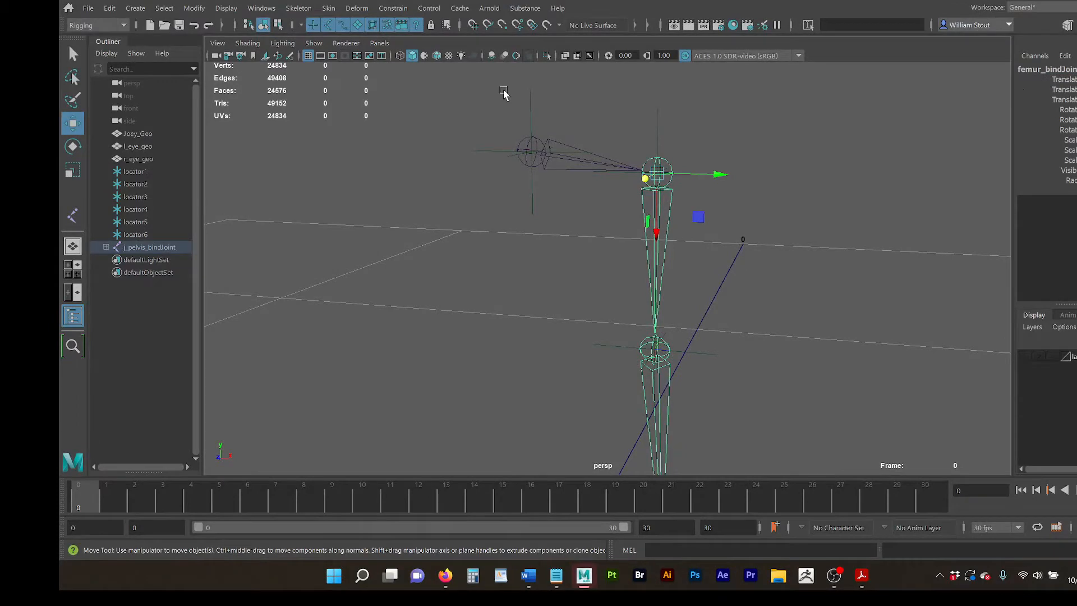
pyautogui.click(194, 8)
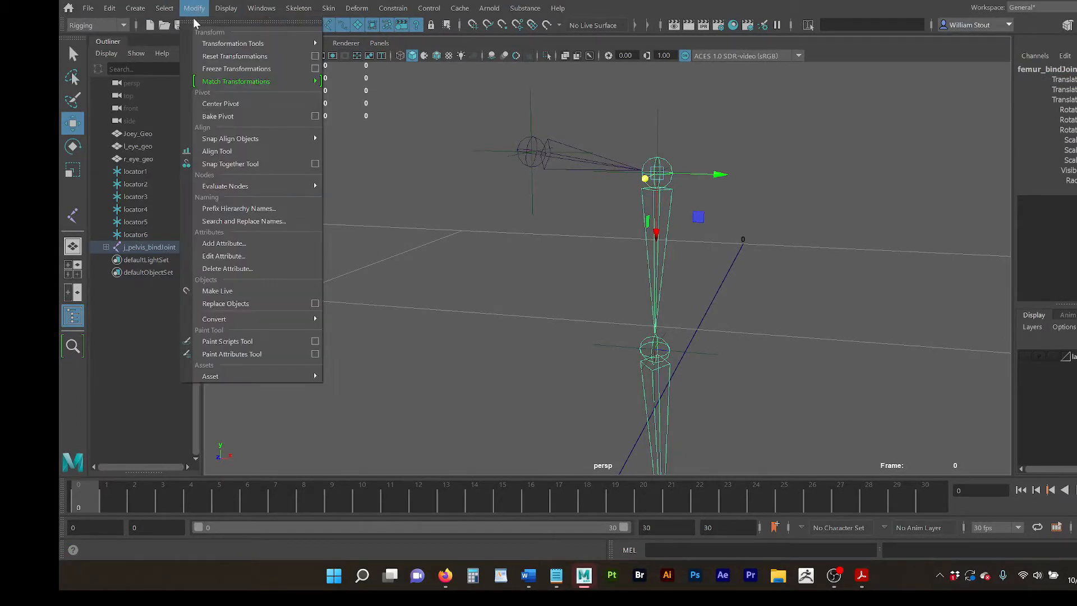
pyautogui.click(236, 210)
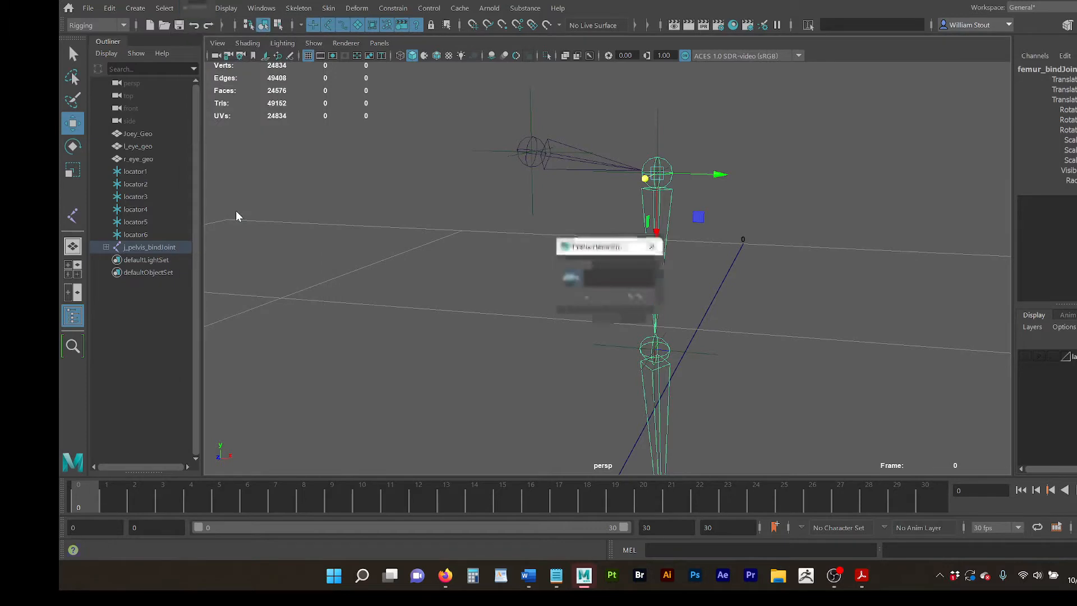
pyautogui.click(577, 279)
pyautogui.doubleClick(577, 279)
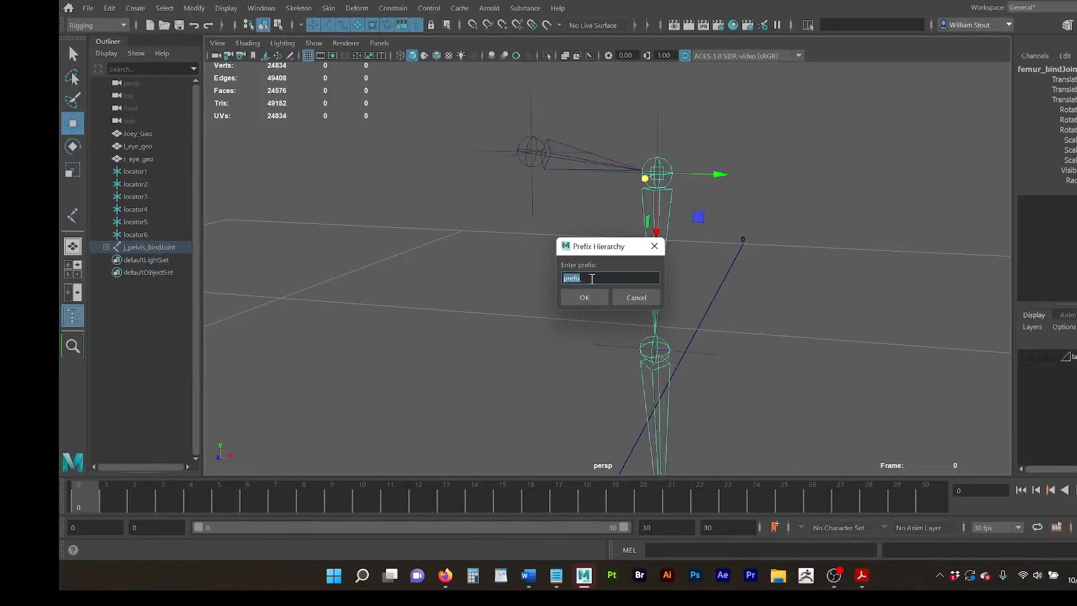
pyautogui.write('j_l_')
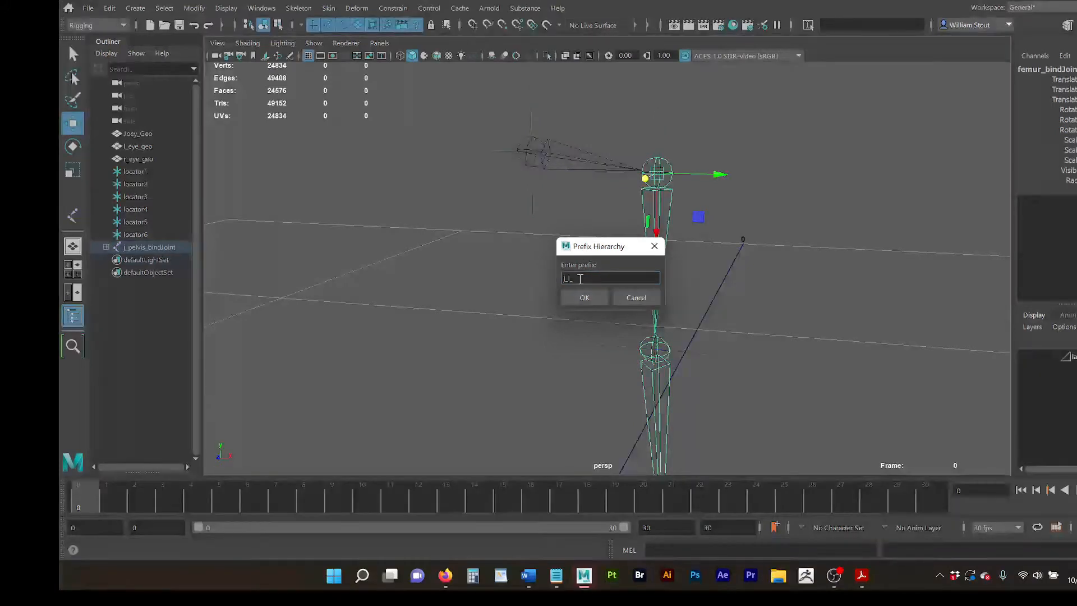
pyautogui.click(578, 298)
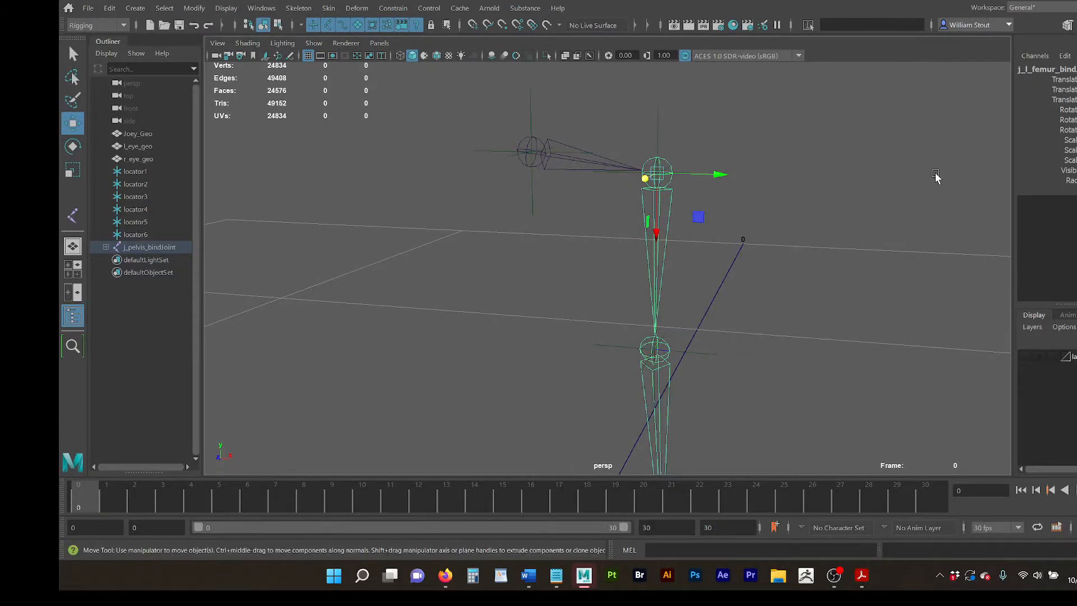
# Step: Open the IK Handle tool's settings and reset them to their defaults
pyautogui.keyDown('alt'); pyautogui.moveTo(937, 177); pyautogui.dragTo(693, 176, button='right'); pyautogui.keyUp('alt')
pyautogui.keyDown('alt'); pyautogui.moveTo(693, 177); pyautogui.dragTo(668, 74, button='middle'); pyautogui.keyUp('alt')
pyautogui.keyDown('alt'); pyautogui.moveTo(805, 190); pyautogui.dragTo(718, 191, button='right'); pyautogui.keyUp('alt')
pyautogui.keyDown('alt'); pyautogui.moveTo(717, 190); pyautogui.dragTo(597, 234); pyautogui.keyUp('alt')
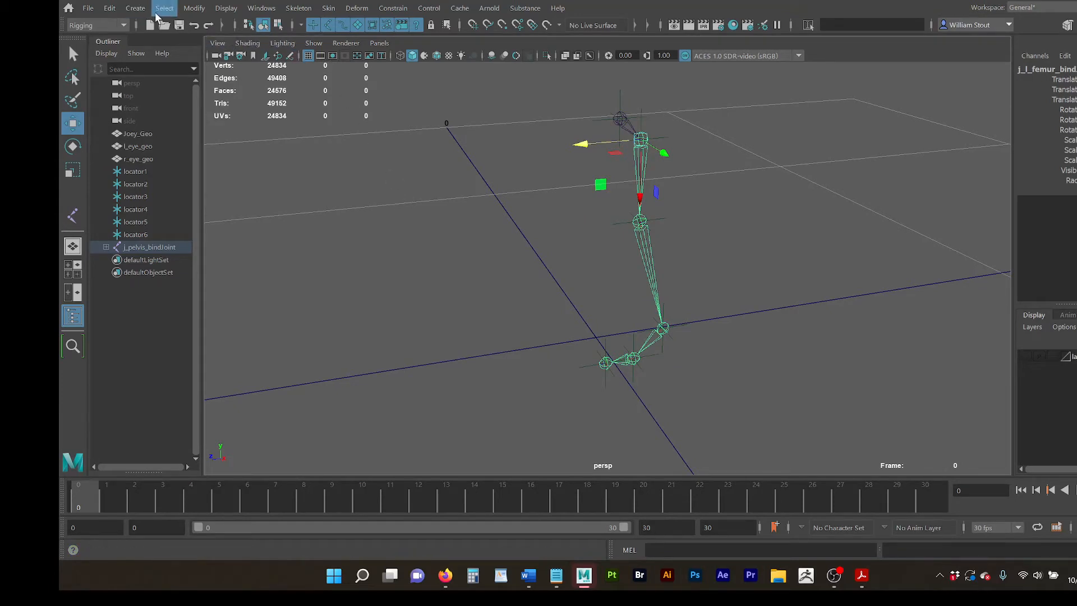
pyautogui.click(299, 8)
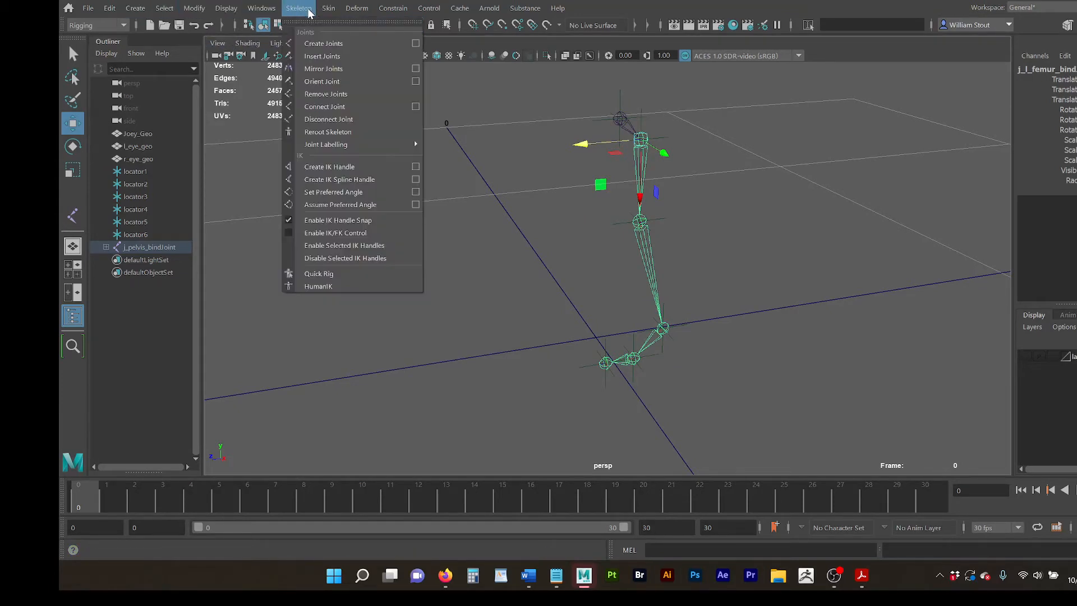
pyautogui.moveTo(326, 147)
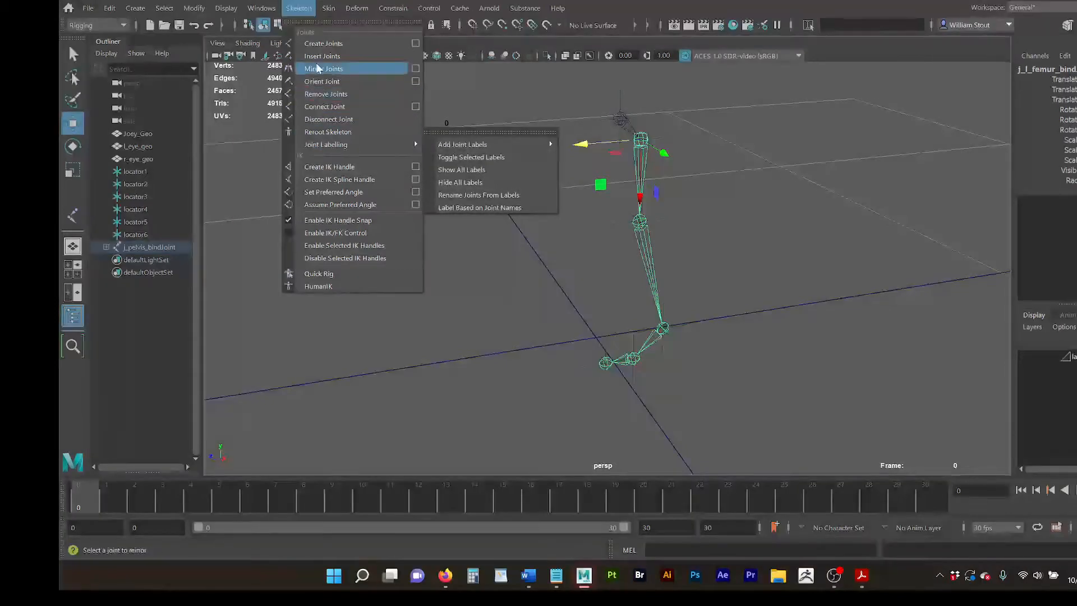
pyautogui.click(415, 166)
pyautogui.moveTo(134, 180); pyautogui.dragTo(291, 109)
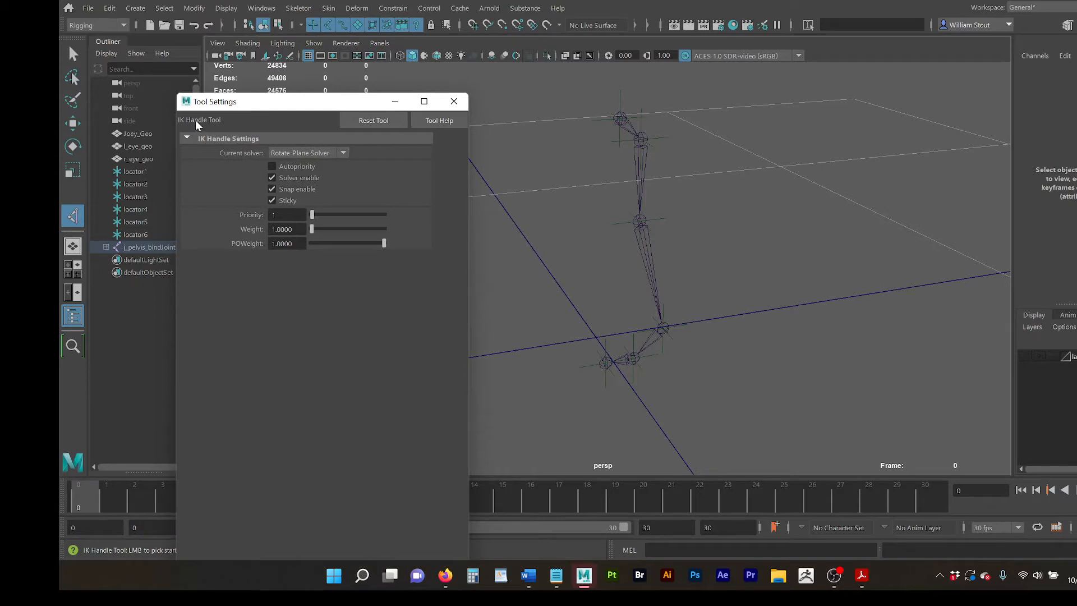
pyautogui.click(362, 120)
pyautogui.moveTo(295, 105); pyautogui.dragTo(286, 46)
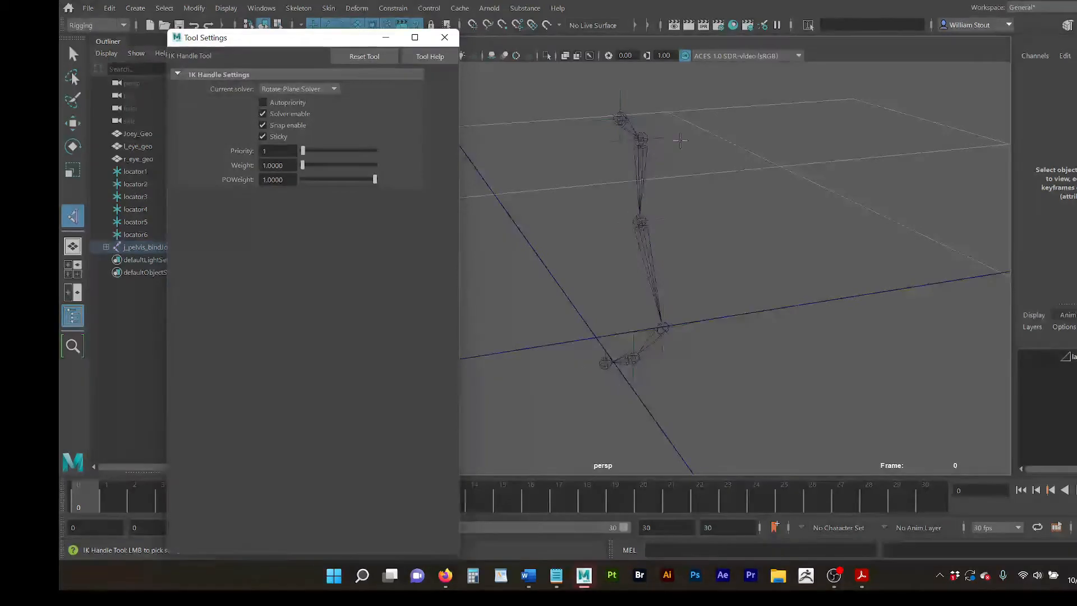
# Step: Create an IK handle running from the left femur joint to the ankle joint
pyautogui.keyDown('alt'); pyautogui.moveTo(679, 141); pyautogui.dragTo(717, 140); pyautogui.keyUp('alt')
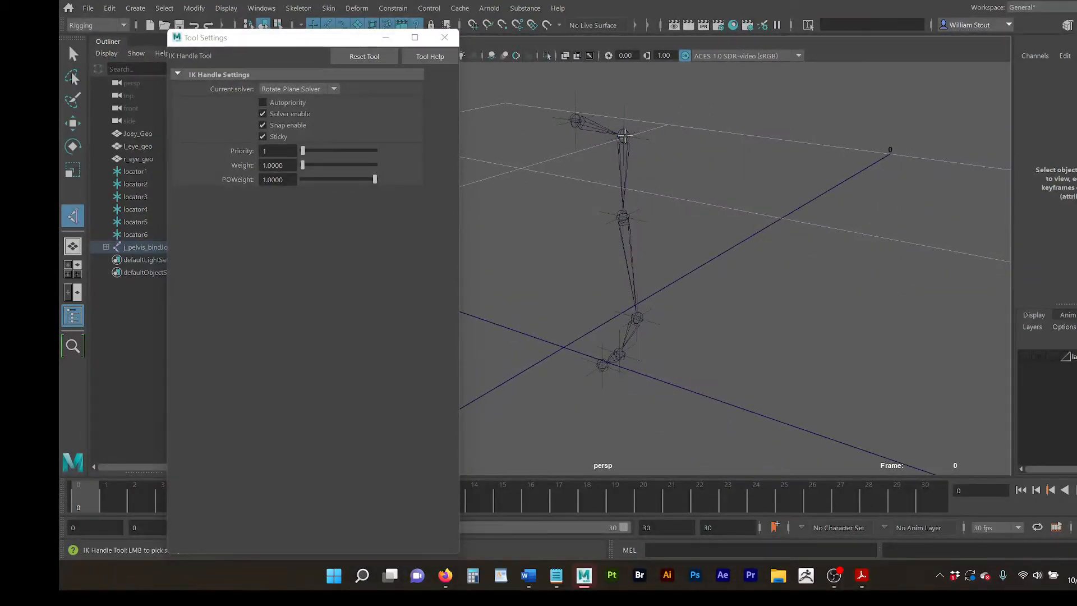
pyautogui.click(624, 135)
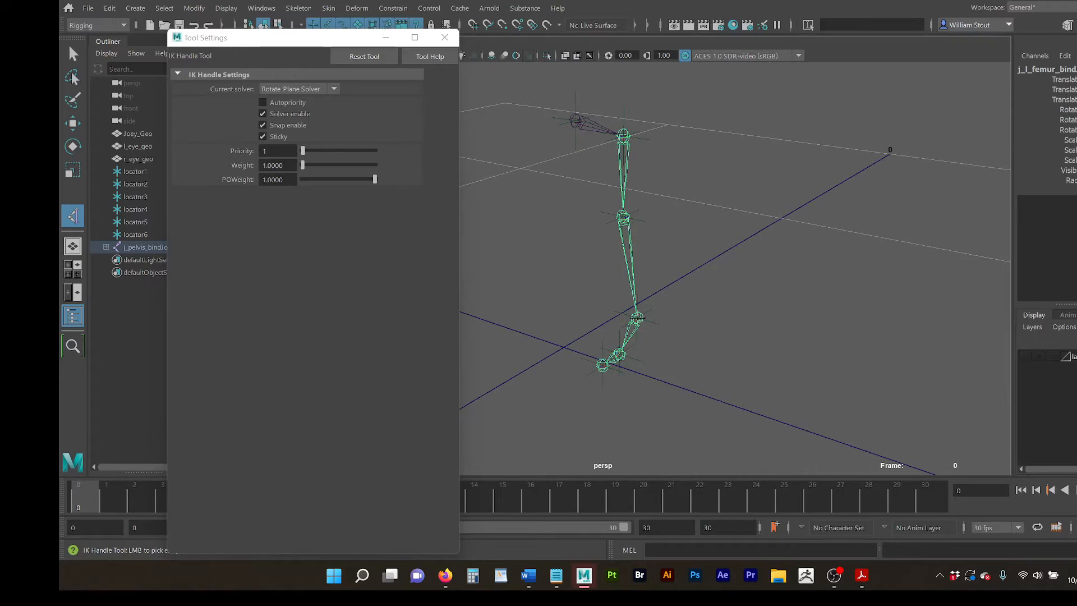
pyautogui.click(637, 318)
pyautogui.press('w')
# Step: Test the leg bend by raising the ankle's IK handle and undo the move
pyautogui.keyDown('alt'); pyautogui.moveTo(748, 298); pyautogui.dragTo(731, 228); pyautogui.keyUp('alt')
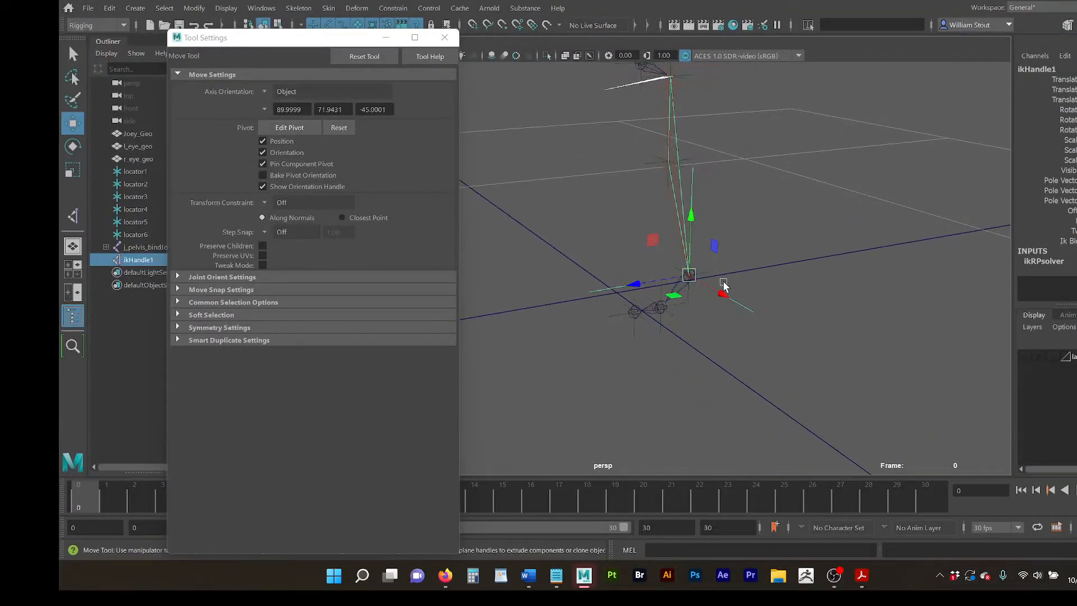
pyautogui.moveTo(689, 279); pyautogui.dragTo(659, 212)
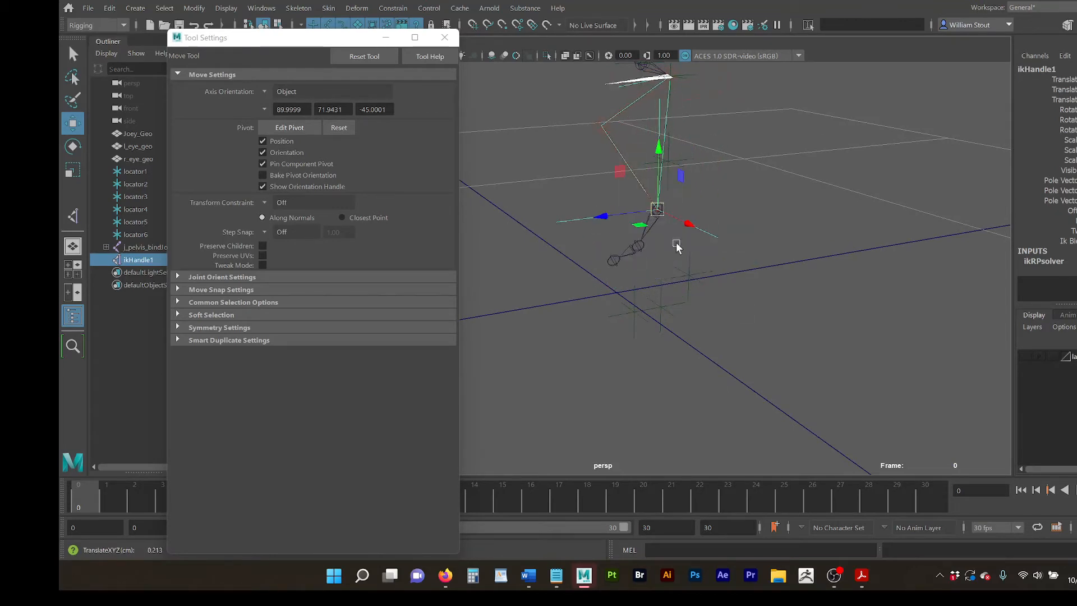
pyautogui.hotkey('ctrl', 'z')
# Step: Test the knee bend by lowering the pelvis joint and undo the move
pyautogui.keyDown('alt'); pyautogui.moveTo(728, 119); pyautogui.dragTo(630, 137); pyautogui.keyUp('alt')
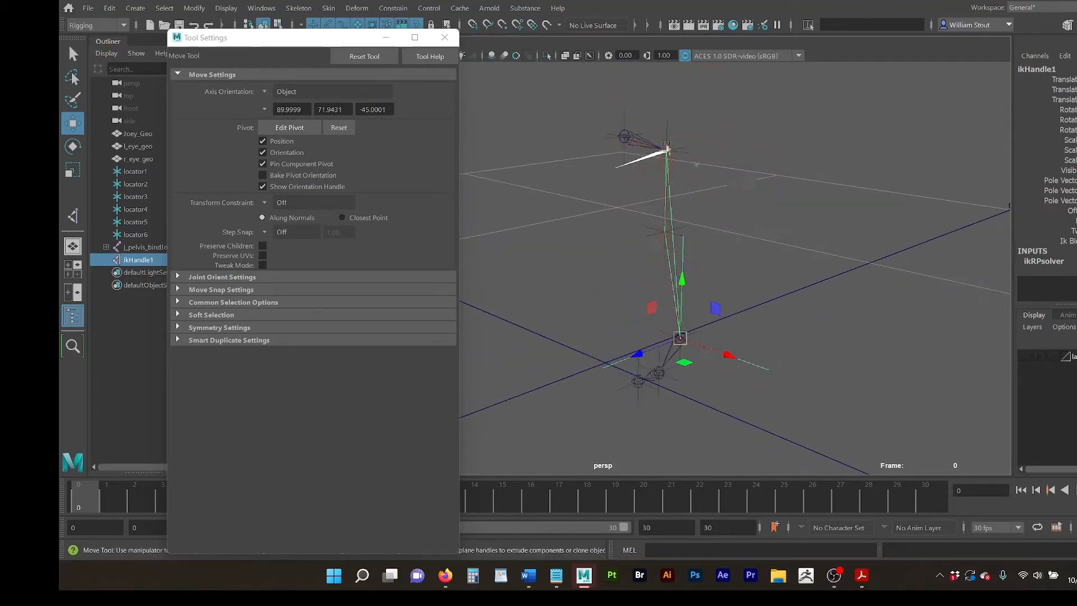
pyautogui.click(622, 136)
pyautogui.moveTo(627, 97); pyautogui.dragTo(613, 166)
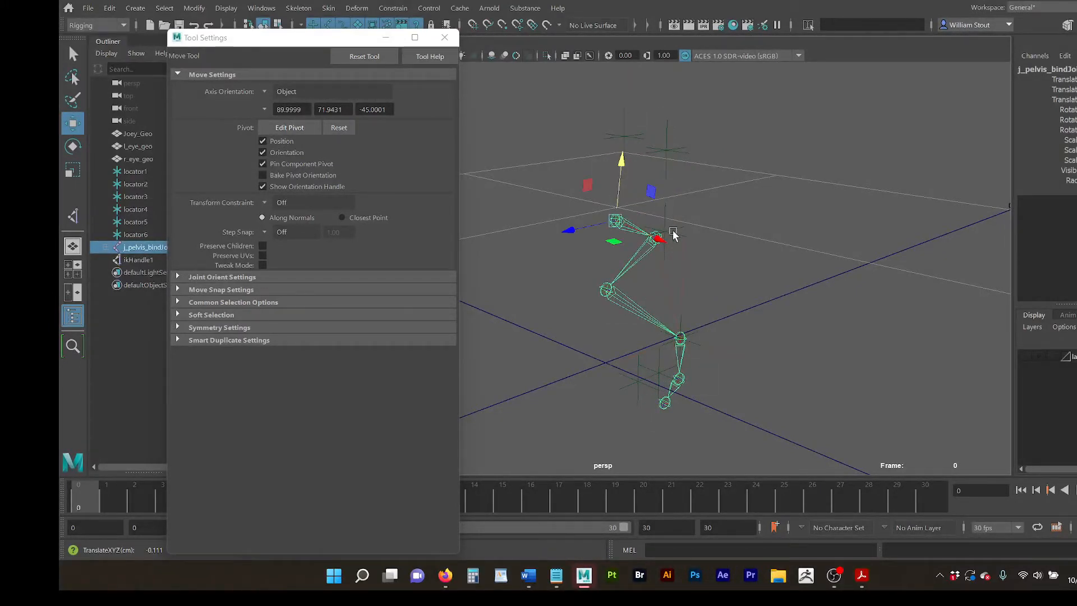
pyautogui.hotkey('ctrl', 'z')
# Step: Close the leftover tool settings and prefix dialogs and create an IK handle from the ankle joint to the ball-of-foot joint
pyautogui.moveTo(734, 238)
pyautogui.keyDown('alt'); pyautogui.mouseDown()
pyautogui.moveTo(721, 224)
pyautogui.moveTo(741, 269)
pyautogui.moveTo(847, 267)
pyautogui.moveTo(687, 233)
pyautogui.moveTo(729, 257)
pyautogui.mouseUp(); pyautogui.keyUp('alt')
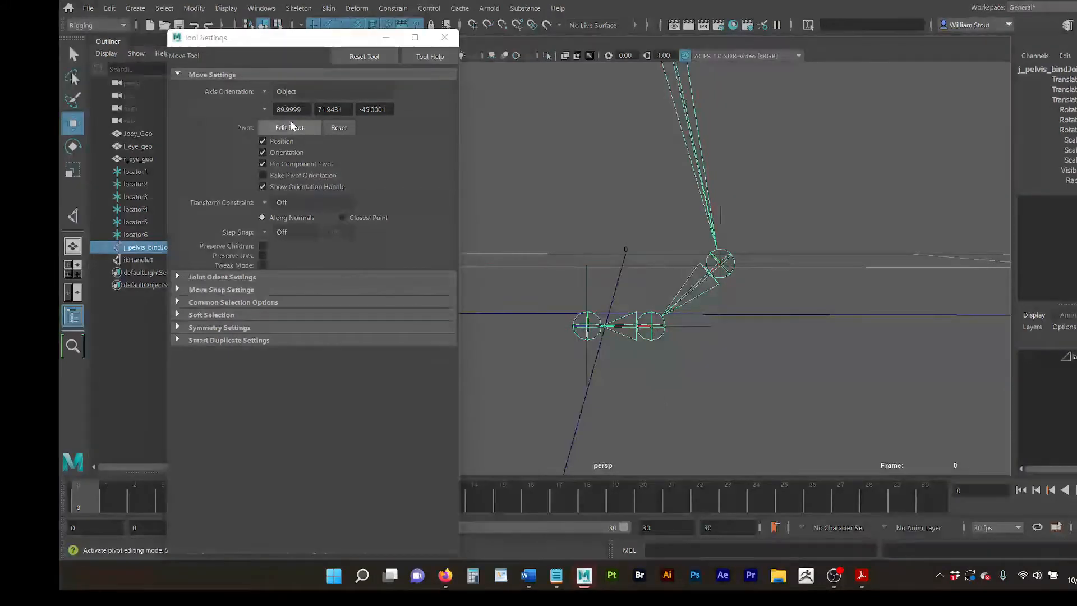
pyautogui.click(445, 37)
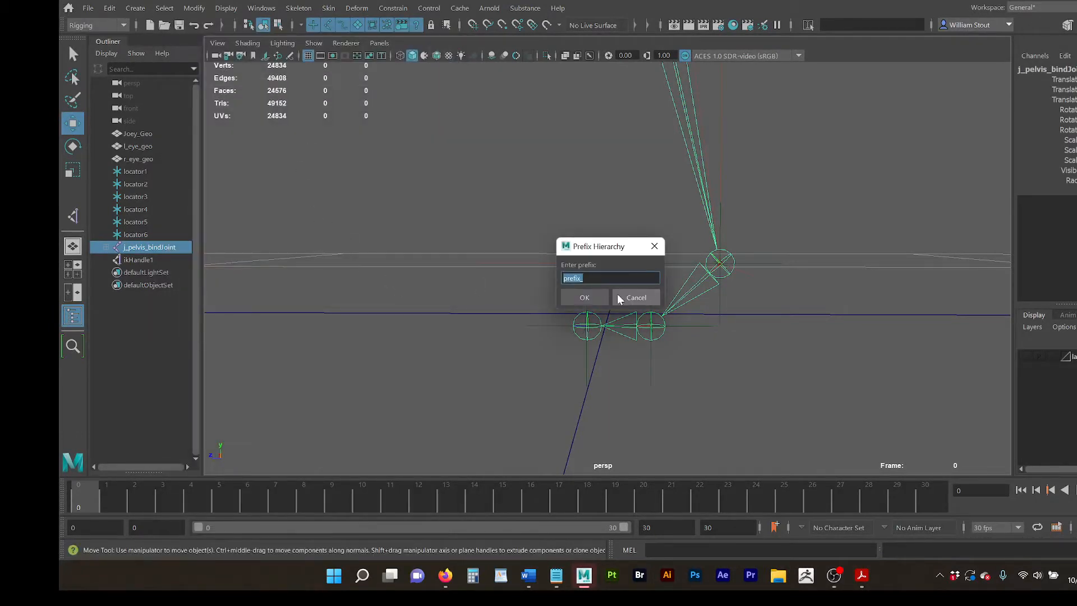
pyautogui.click(627, 296)
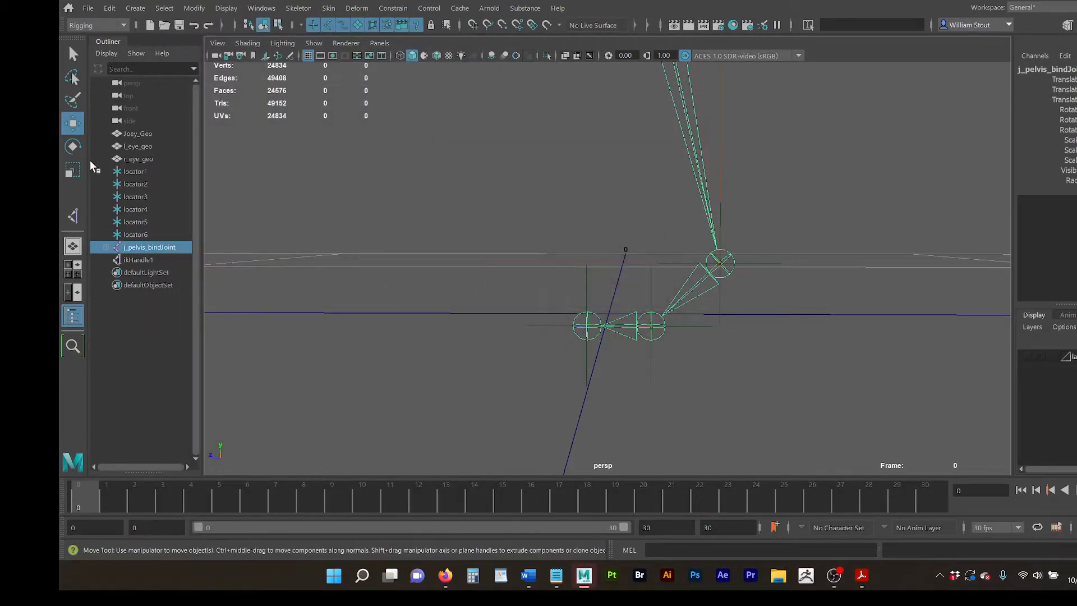
pyautogui.click(75, 216)
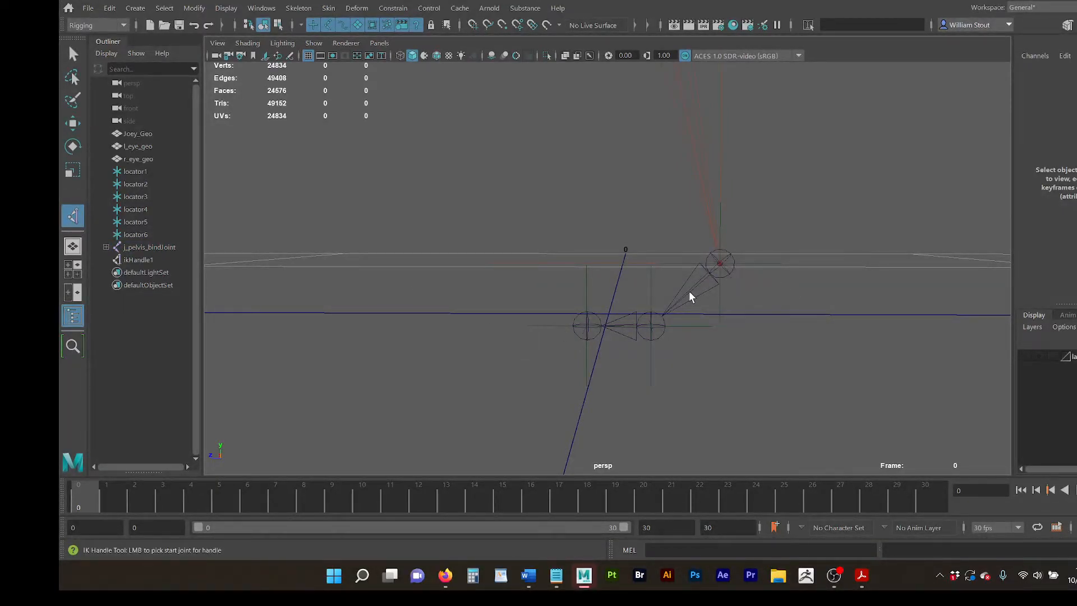
pyautogui.click(712, 270)
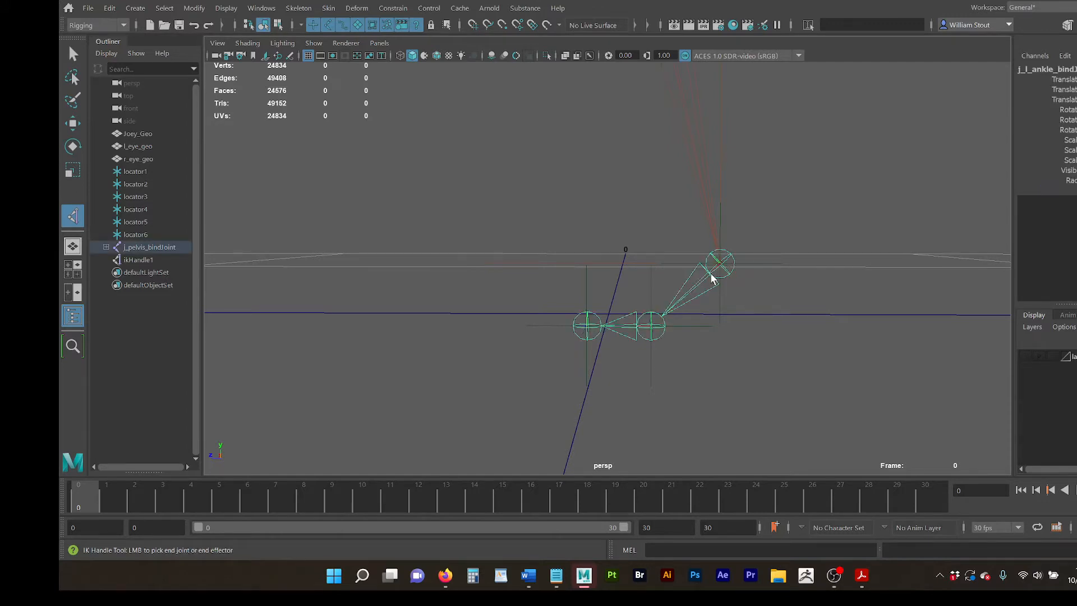
pyautogui.click(661, 335)
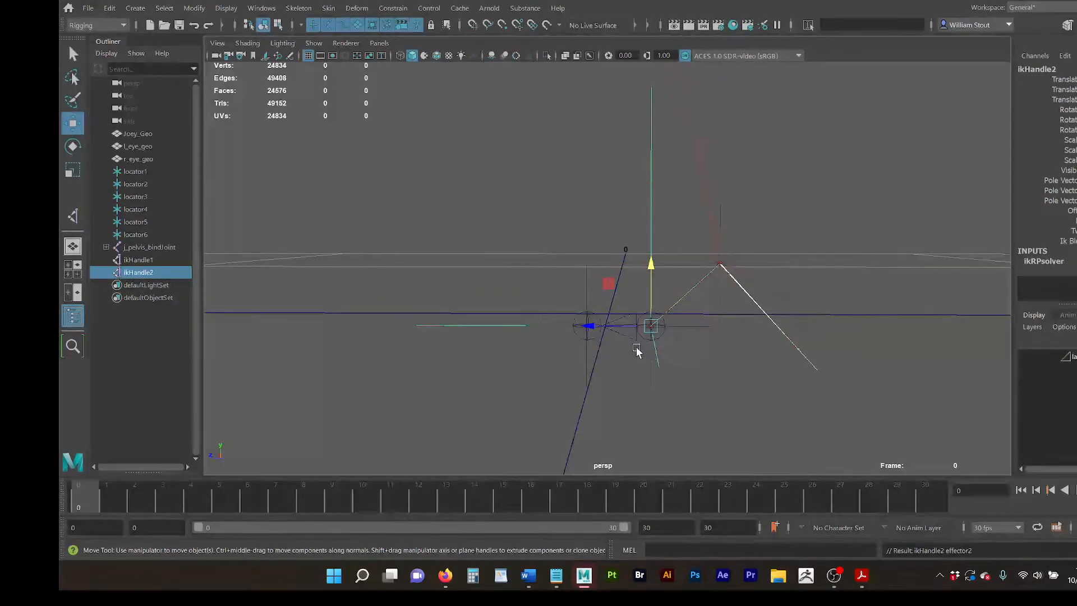
# Step: Create an IK handle from the ball-of-foot joint to the toe joint
pyautogui.click(73, 216)
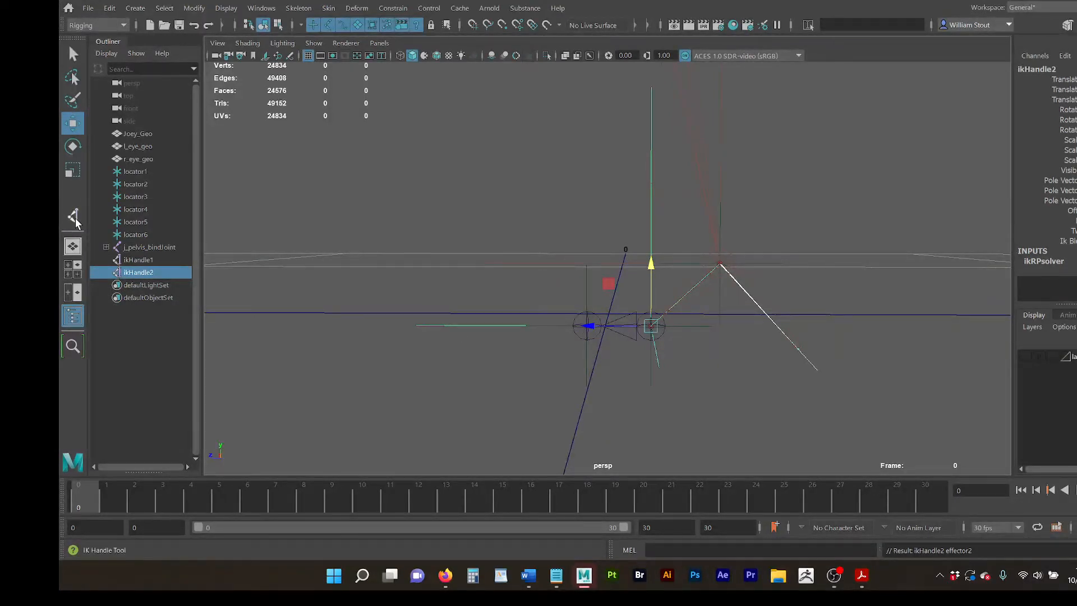
pyautogui.click(661, 337)
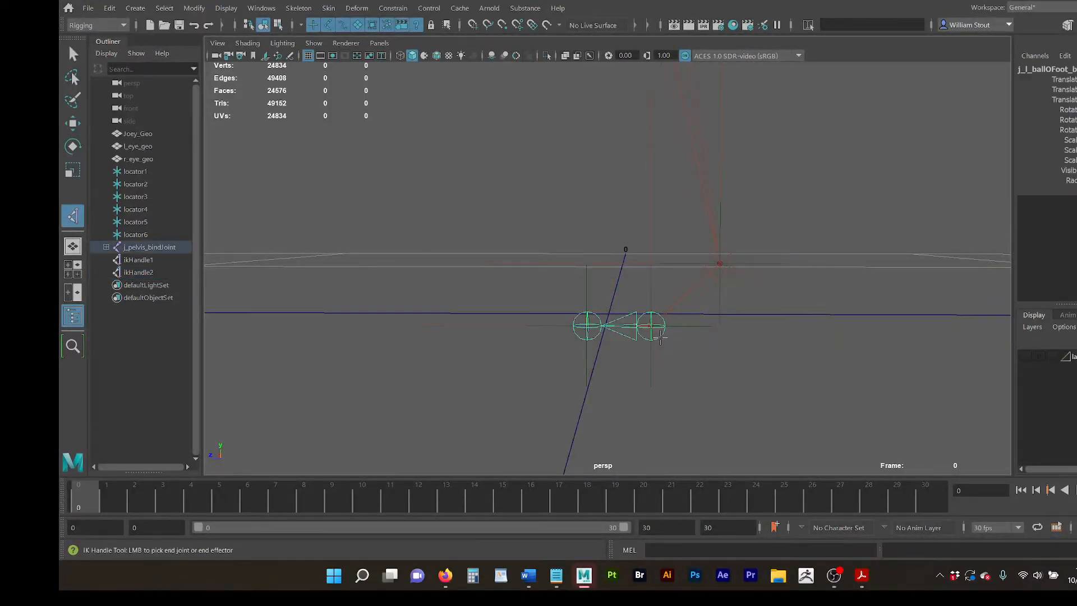
pyautogui.click(581, 339)
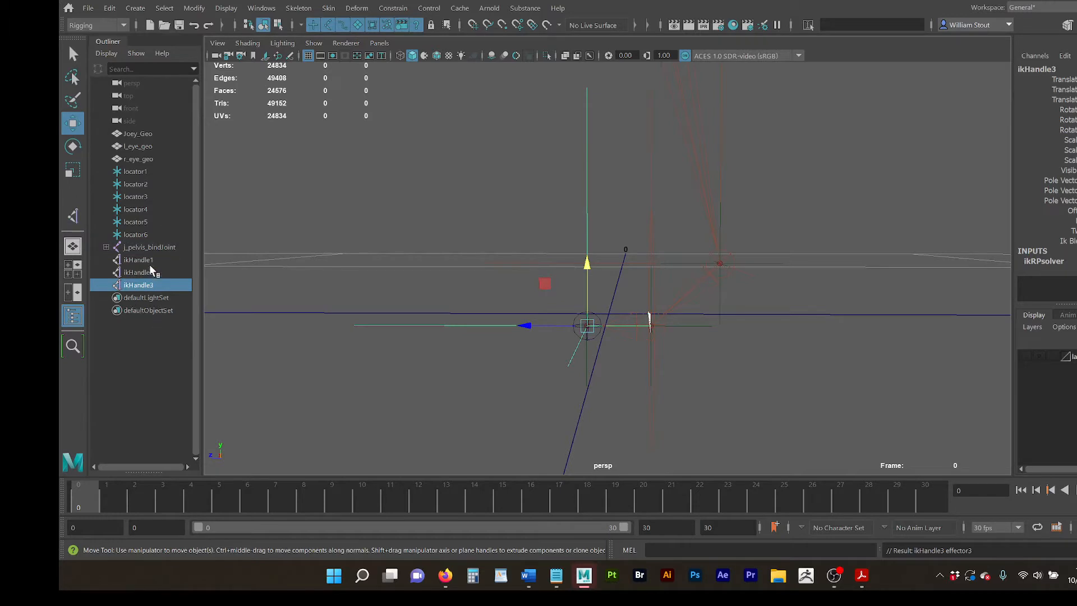
# Step: Rename ikHandle1 at the ankle as j_l_ankleIK
pyautogui.click(149, 261)
pyautogui.doubleClick(163, 265)
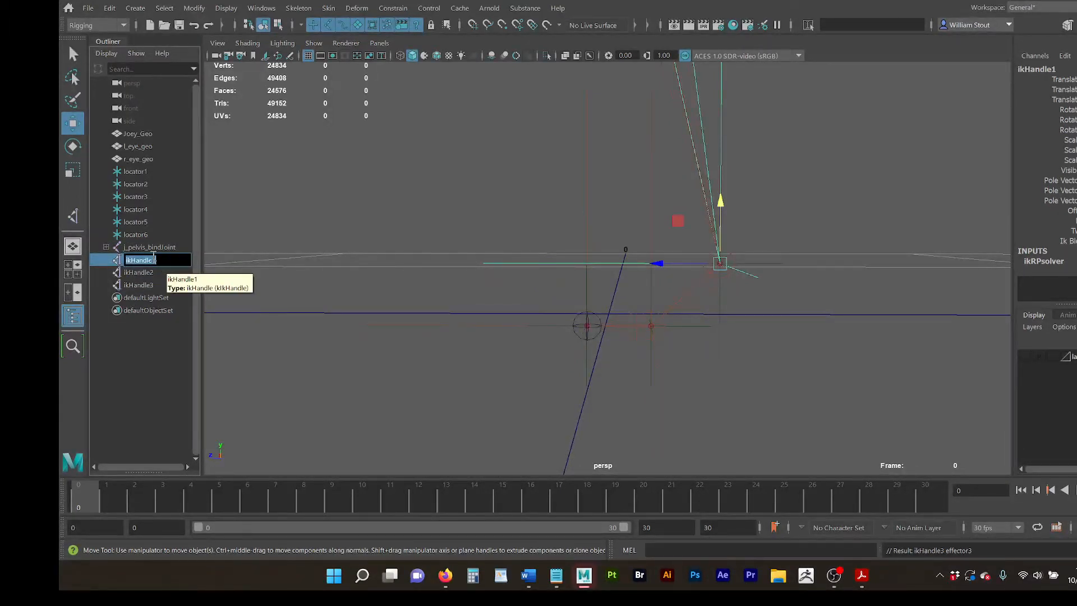
pyautogui.press('BackSpace')
pyautogui.write('j_l_ankle')
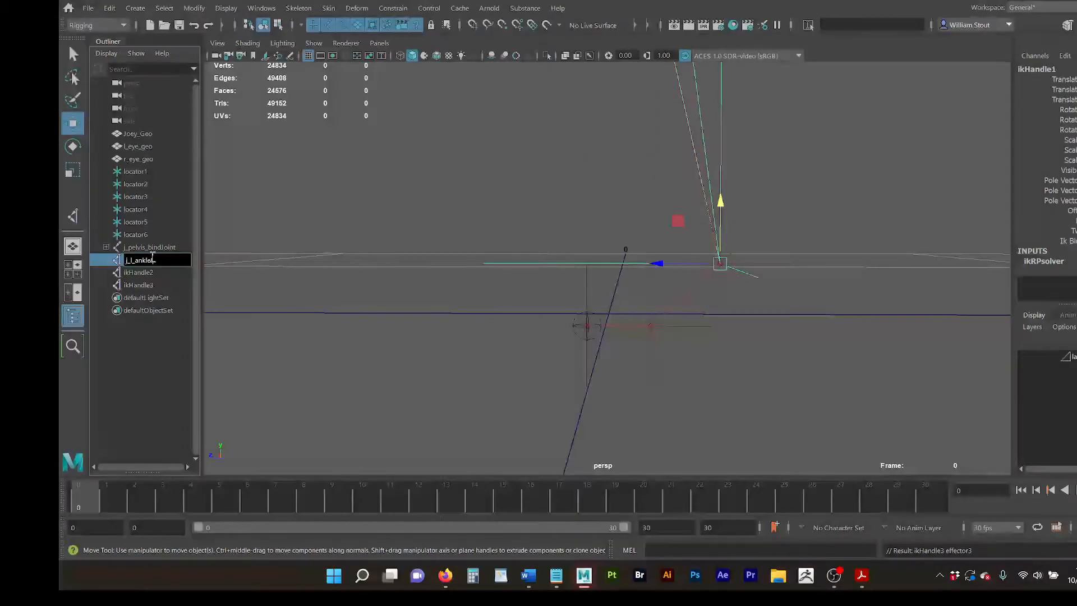
pyautogui.write('IK')
pyautogui.press('Return')
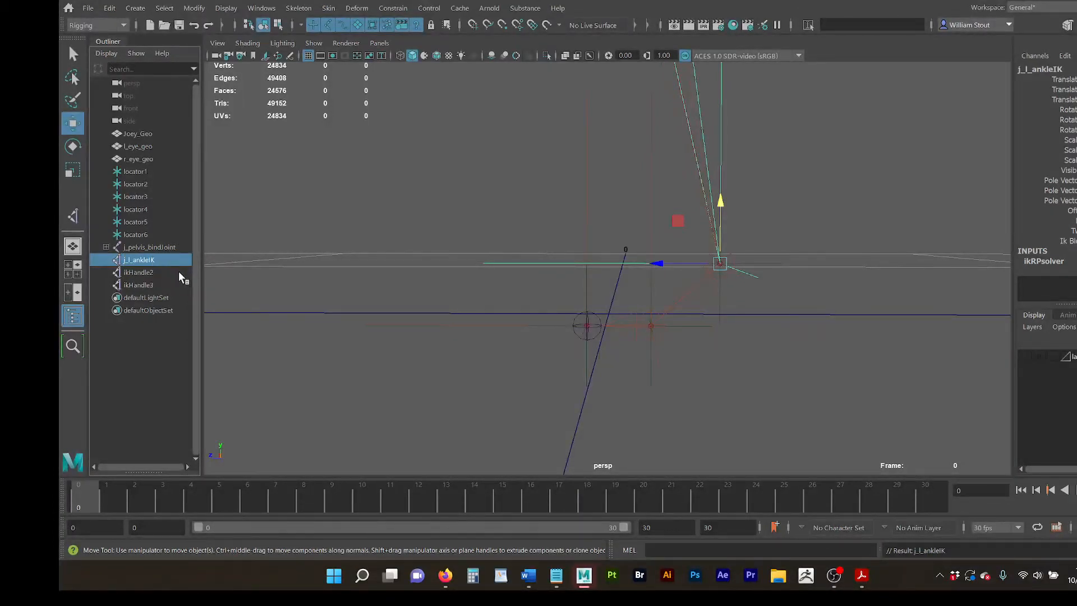
# Step: Rename ikHandle2 at the ball-of-foot joint as j_l_ballOFootIK, reusing the ankle handle's name prefix
pyautogui.click(179, 271)
pyautogui.doubleClick(135, 261)
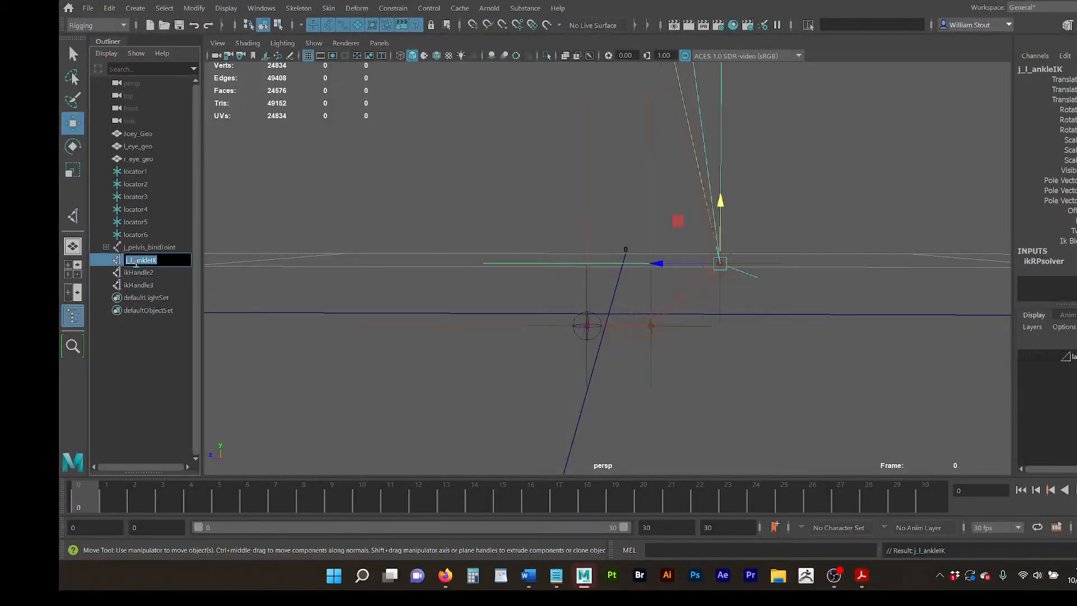
pyautogui.moveTo(136, 262); pyautogui.dragTo(125, 263)
pyautogui.hotkey('ctrl', 'c')
pyautogui.doubleClick(140, 272)
pyautogui.hotkey('ctrl', 'v')
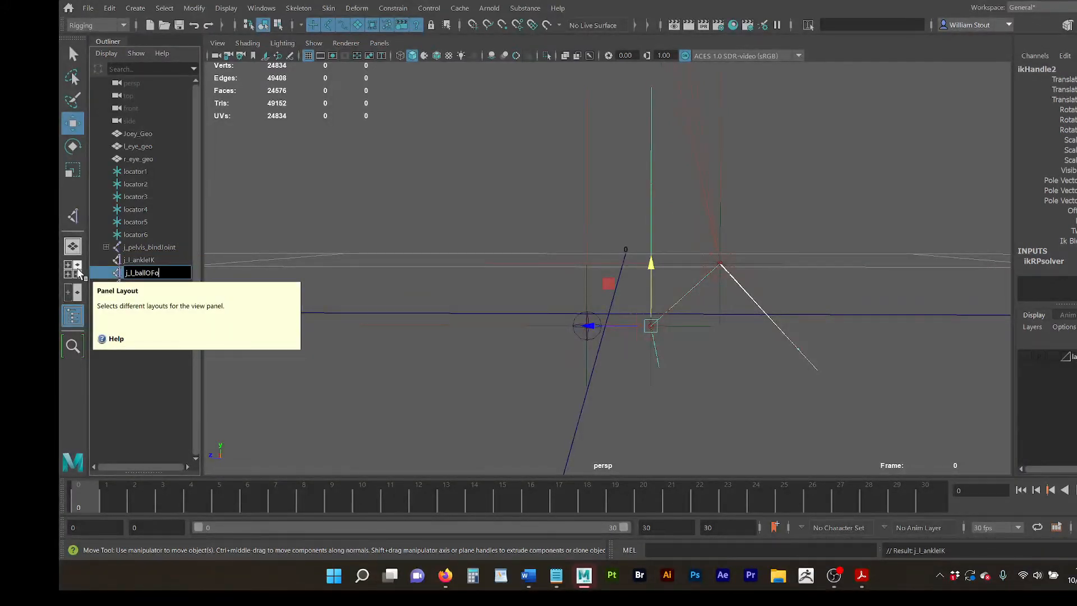
pyautogui.press('Return')
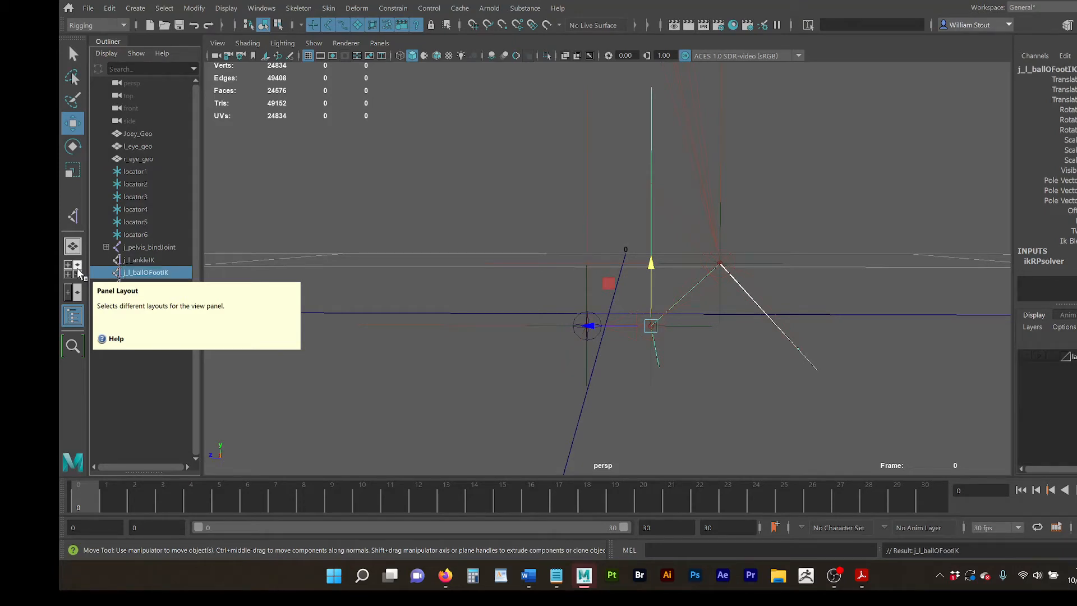
# Step: Rename ikHandle3 at the toe joint as j_l_toeIK
pyautogui.doubleClick(157, 285)
pyautogui.hotkey('ctrl', 'v')
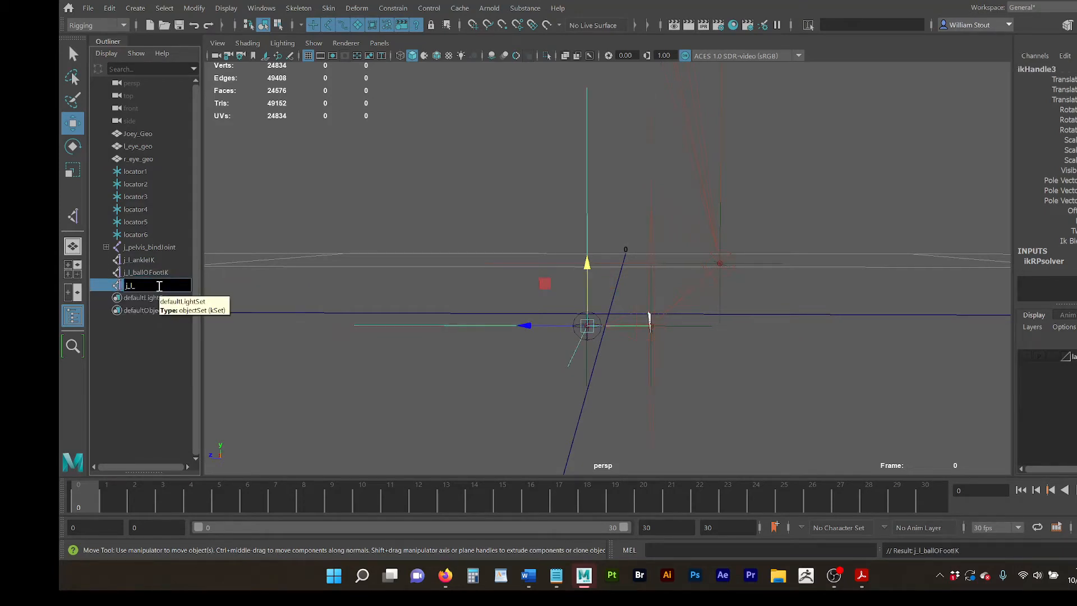
pyautogui.write('toeIK')
pyautogui.press('Return')
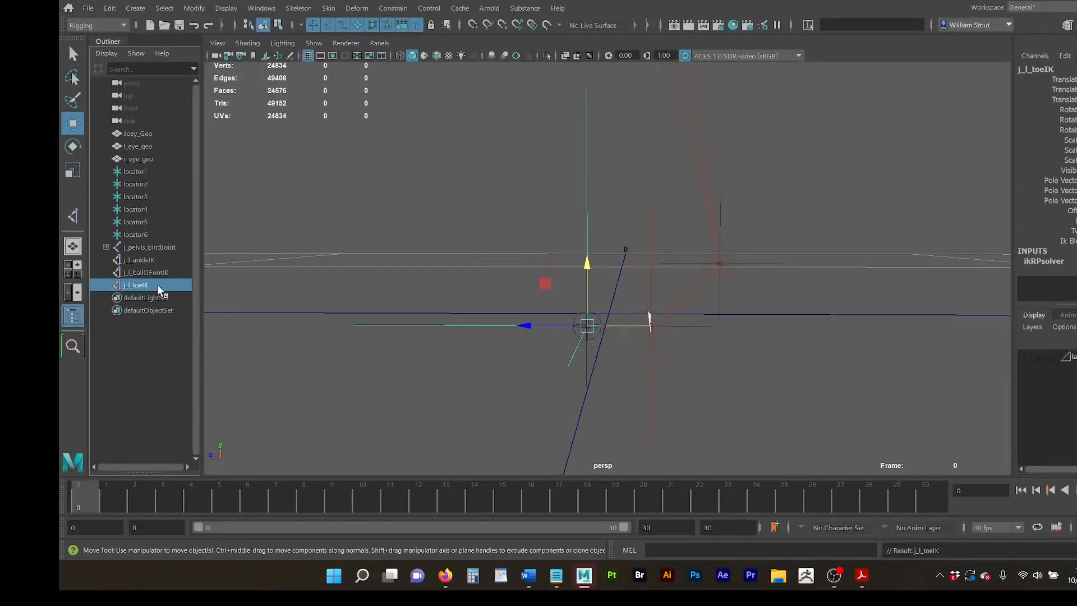
# Step: Freeze the transformations of the ankle, ball-of-foot and toe IK handles together, then clear the selection
pyautogui.keyDown('shift'); pyautogui.click(147, 261); pyautogui.keyUp('shift')
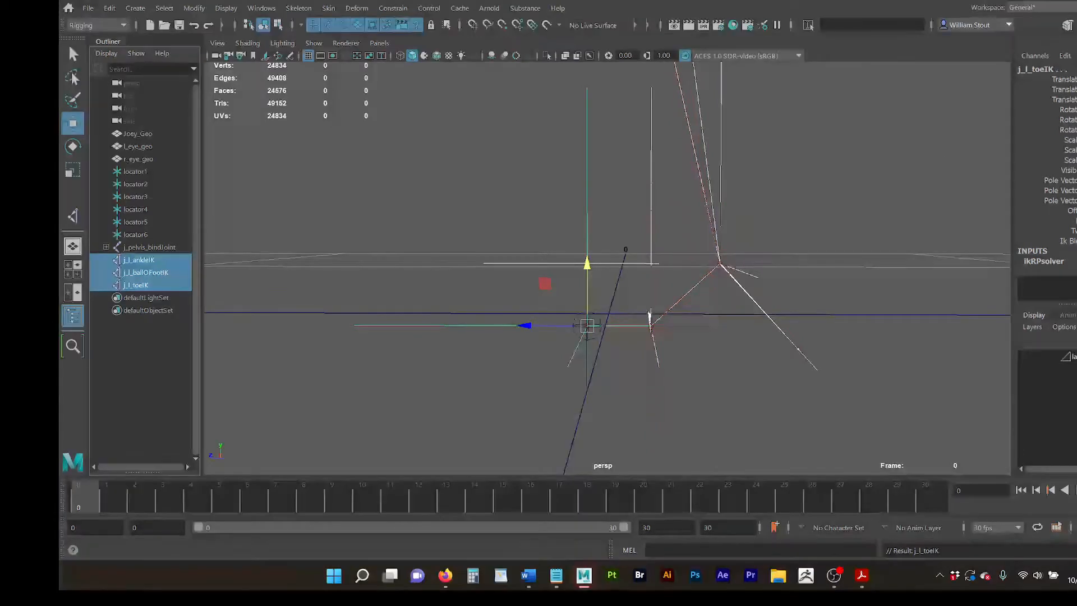
pyautogui.keyDown('alt'); pyautogui.moveTo(950, 170); pyautogui.dragTo(717, 221); pyautogui.keyUp('alt')
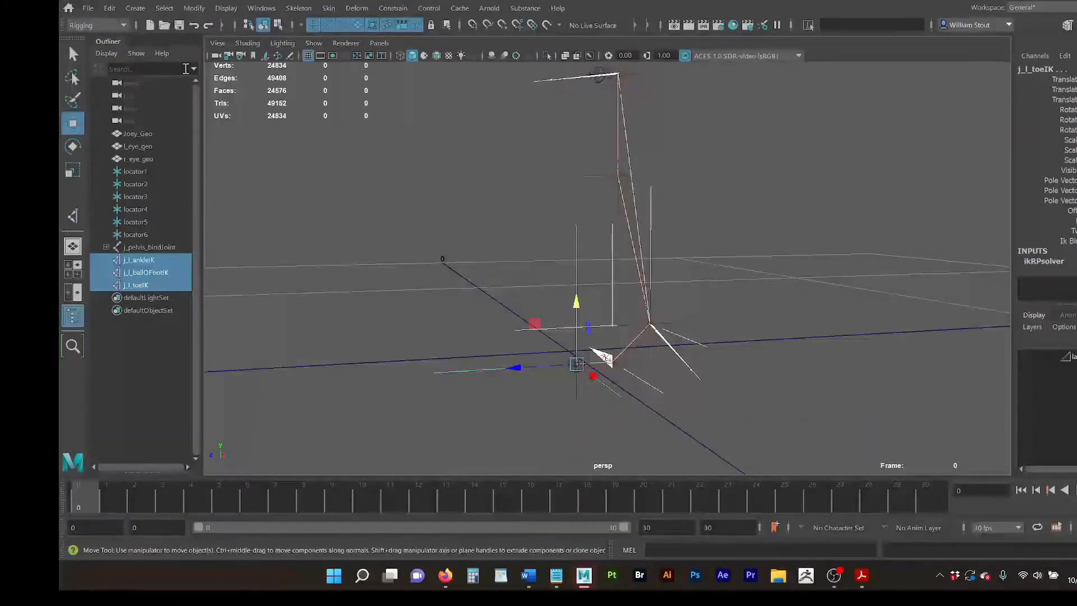
pyautogui.click(196, 13)
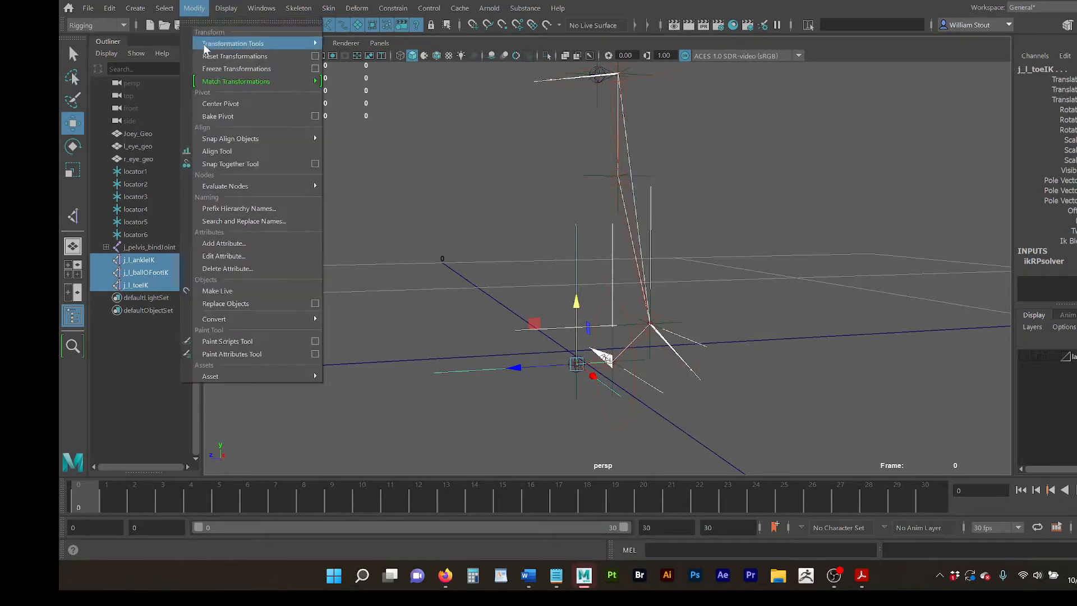
pyautogui.click(207, 72)
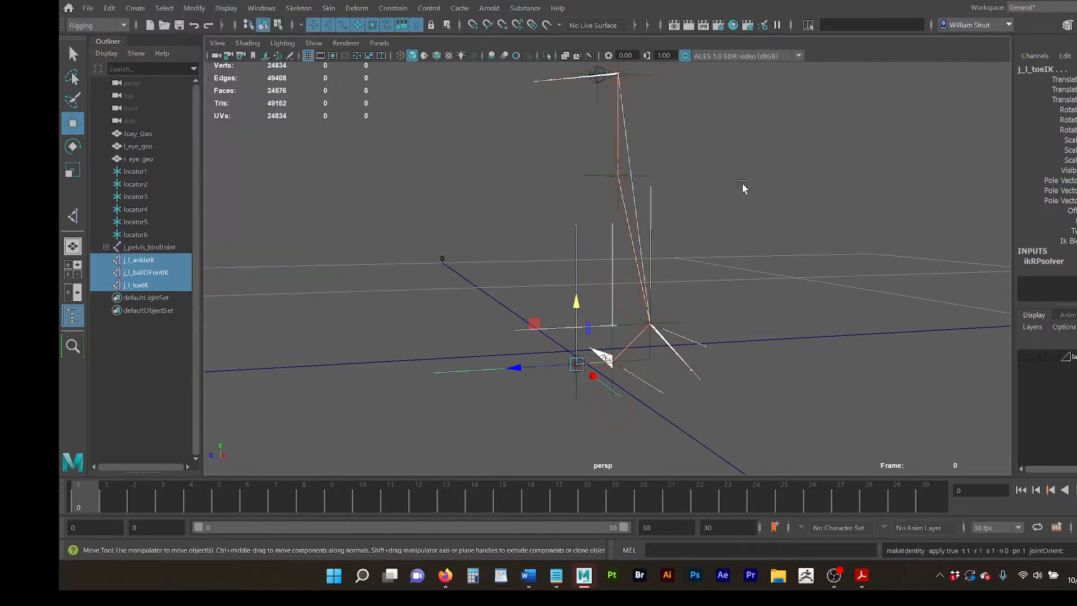
pyautogui.click(755, 191)
# Step: Create a NURBS circle and snap it to the left ankle joint
pyautogui.keyDown('alt'); pyautogui.moveTo(757, 192); pyautogui.dragTo(715, 239); pyautogui.keyUp('alt')
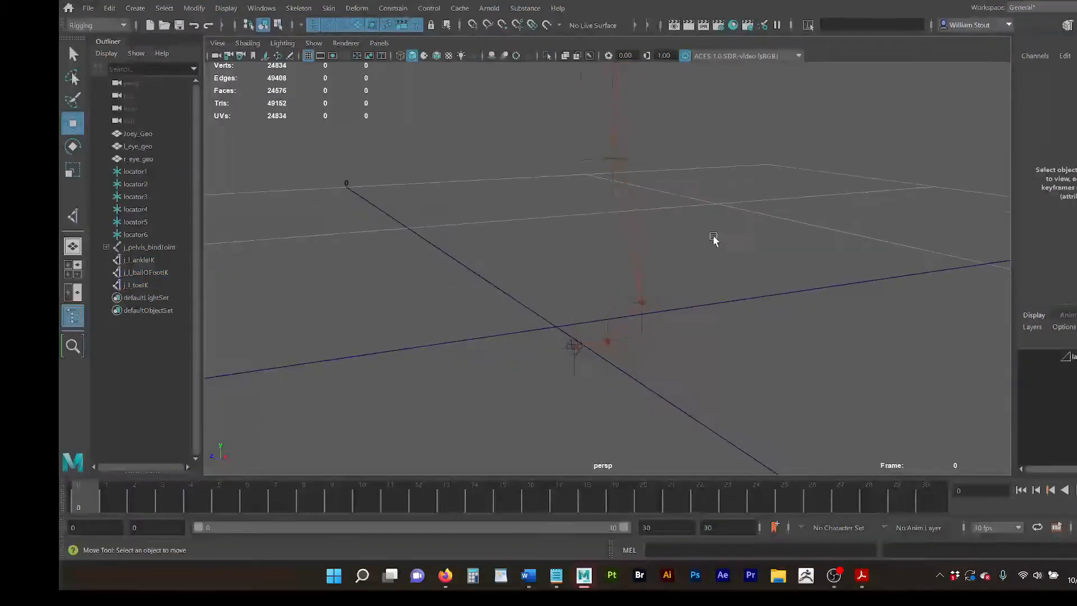
pyautogui.click(135, 9)
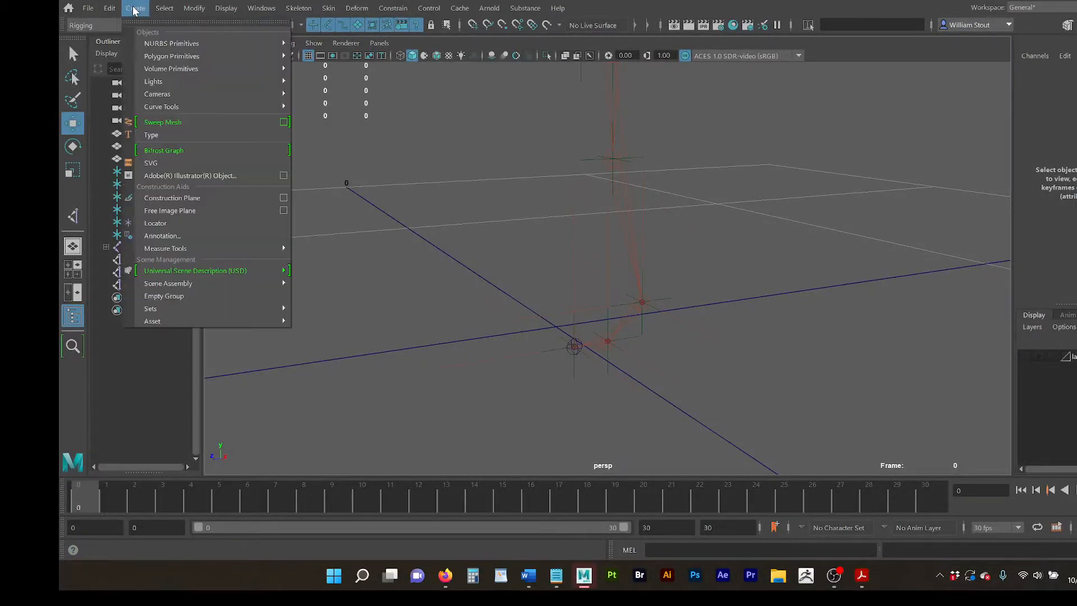
pyautogui.moveTo(235, 39)
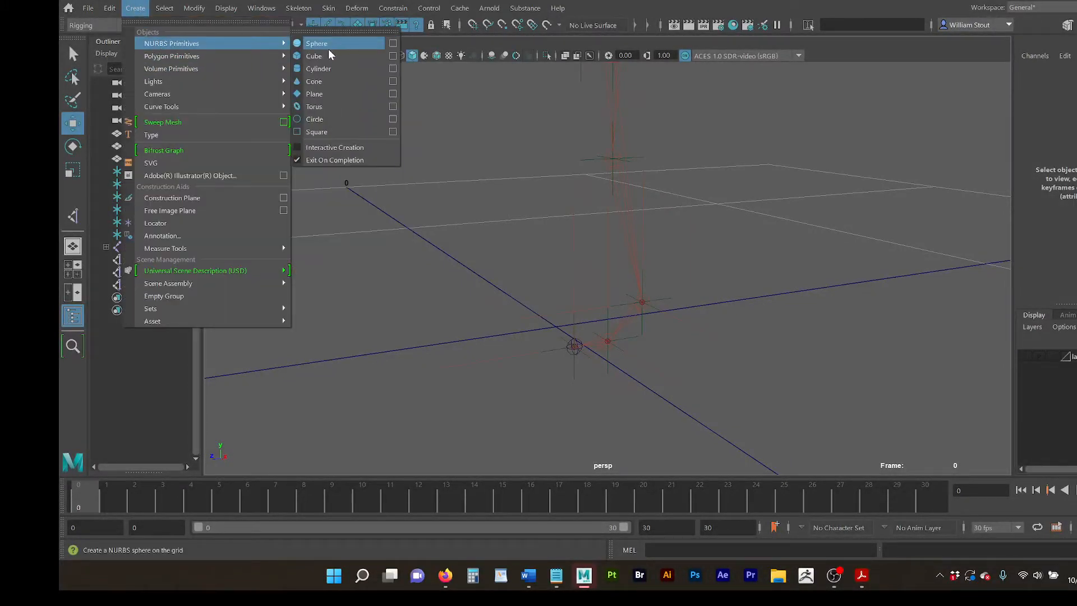
pyautogui.click(315, 119)
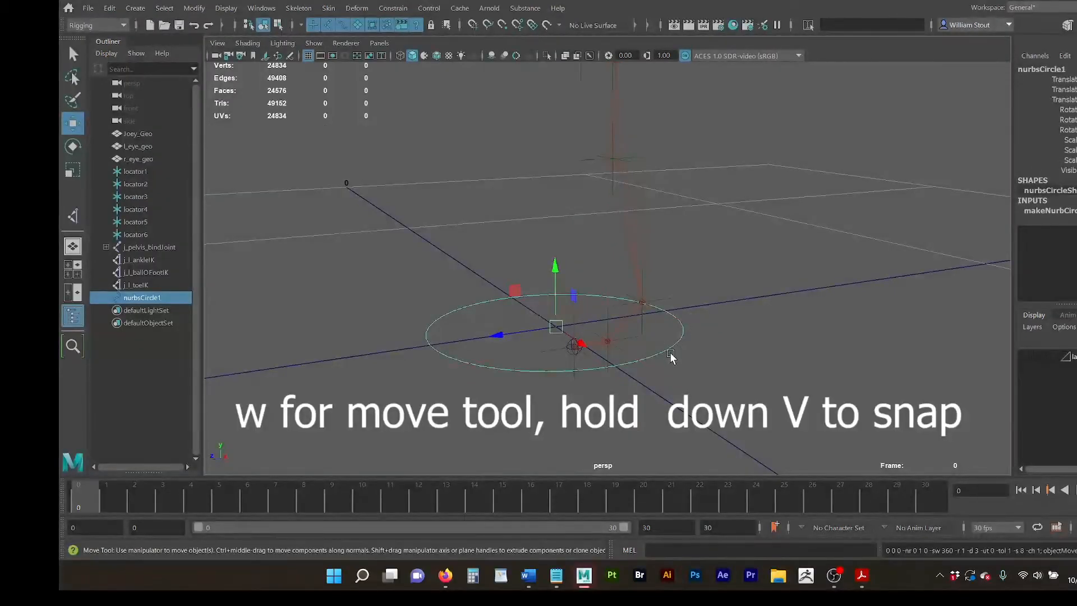
pyautogui.press('v')
pyautogui.moveTo(557, 327); pyautogui.dragTo(645, 245)
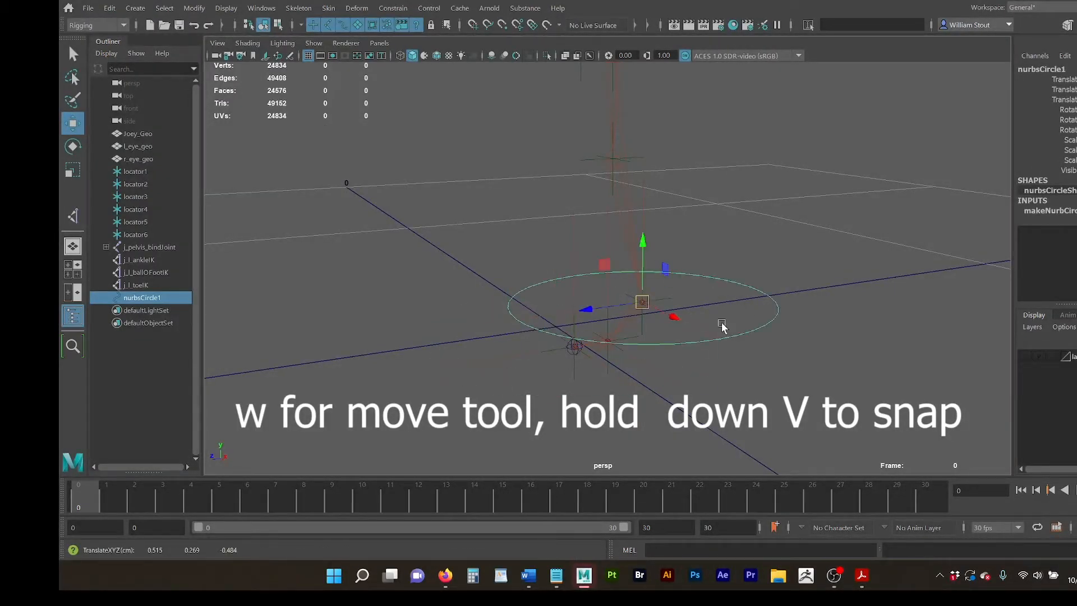
# Step: Show the hidden character mesh layer and scale the NURBS circle down to fit around the left ankle
pyautogui.press('r')
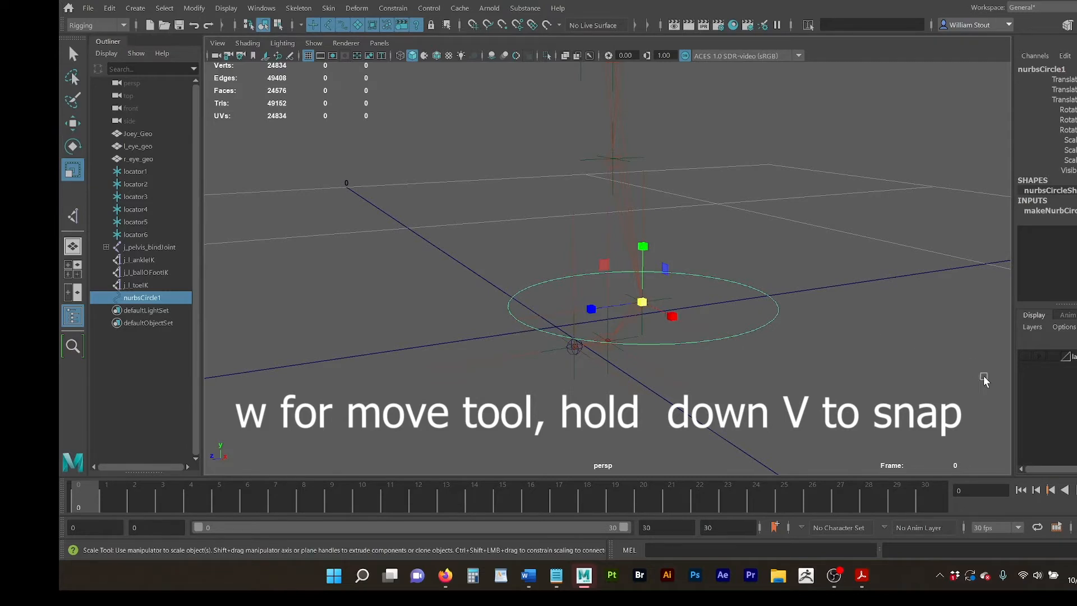
pyautogui.click(1026, 356)
pyautogui.moveTo(632, 309); pyautogui.dragTo(575, 354)
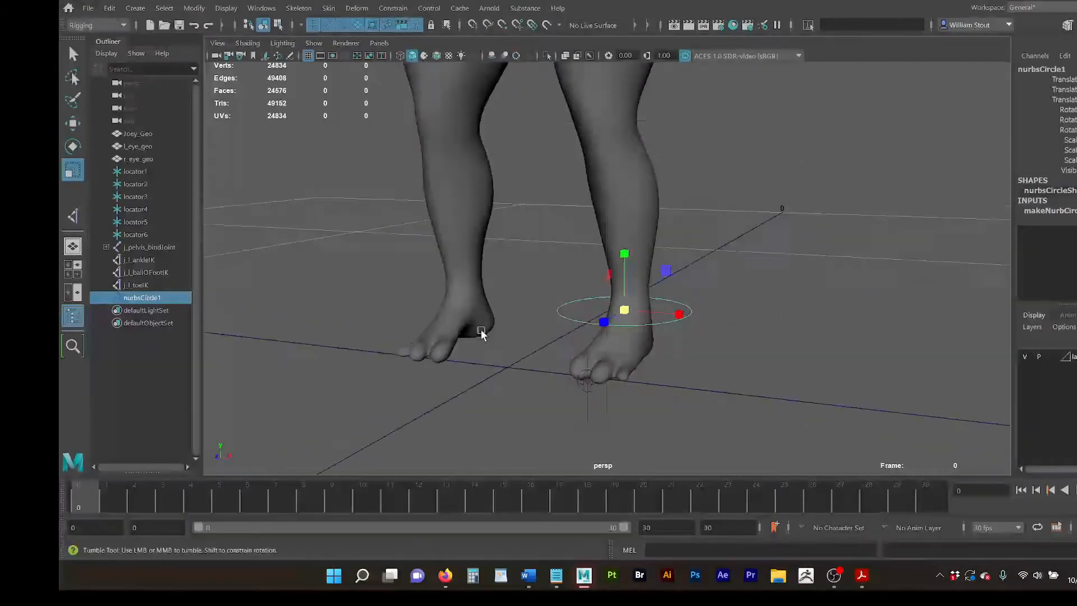
pyautogui.moveTo(620, 297); pyautogui.dragTo(597, 295)
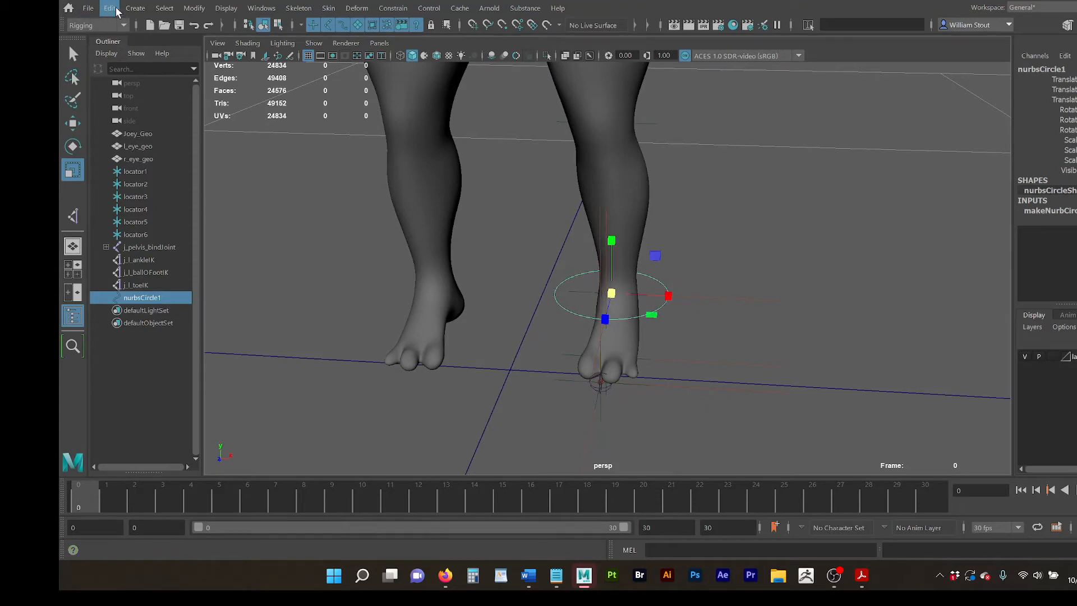
# Step: Freeze the ankle circle's transformations and rename it j_l_foot_control
pyautogui.click(194, 8)
pyautogui.click(231, 65)
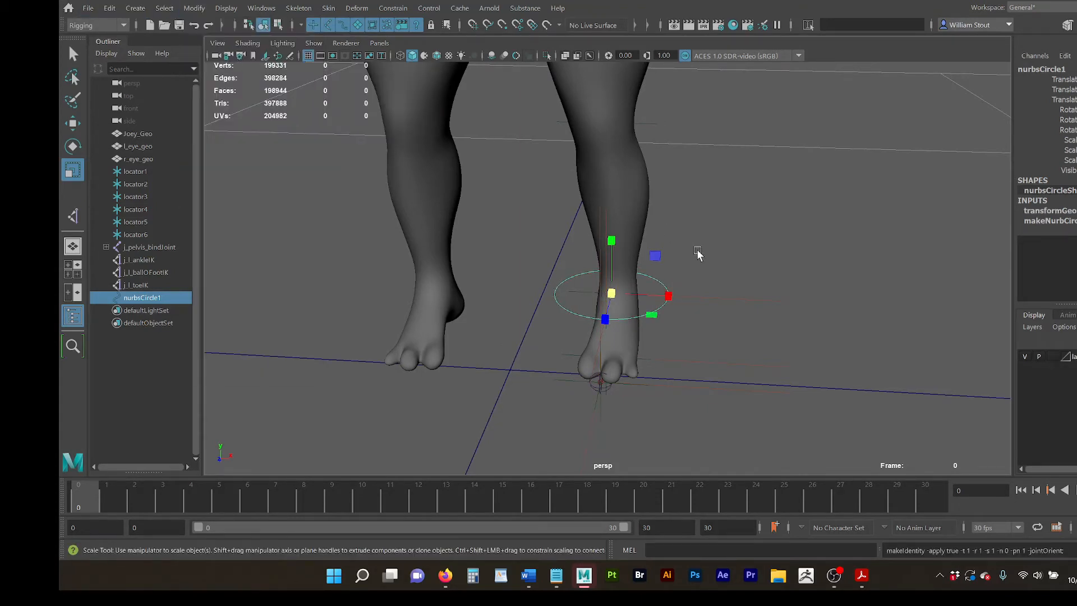
pyautogui.keyDown('alt'); pyautogui.moveTo(700, 257); pyautogui.dragTo(667, 241); pyautogui.keyUp('alt')
pyautogui.doubleClick(1039, 69)
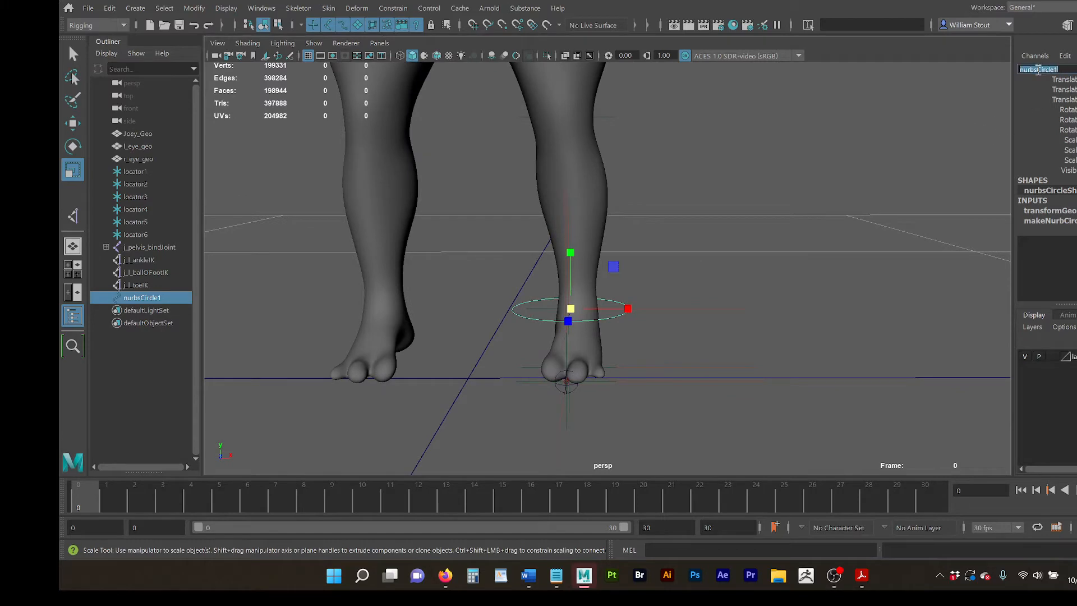
pyautogui.press('BackSpace')
pyautogui.write('j_l_foot_contr')
pyautogui.write('ol')
pyautogui.press('Return')
# Step: Add a keyable float attribute named footRoll to j_l_foot_control, with minimum 0, maximum 10 and default 0
pyautogui.keyDown('alt'); pyautogui.moveTo(744, 252); pyautogui.dragTo(713, 276); pyautogui.keyUp('alt')
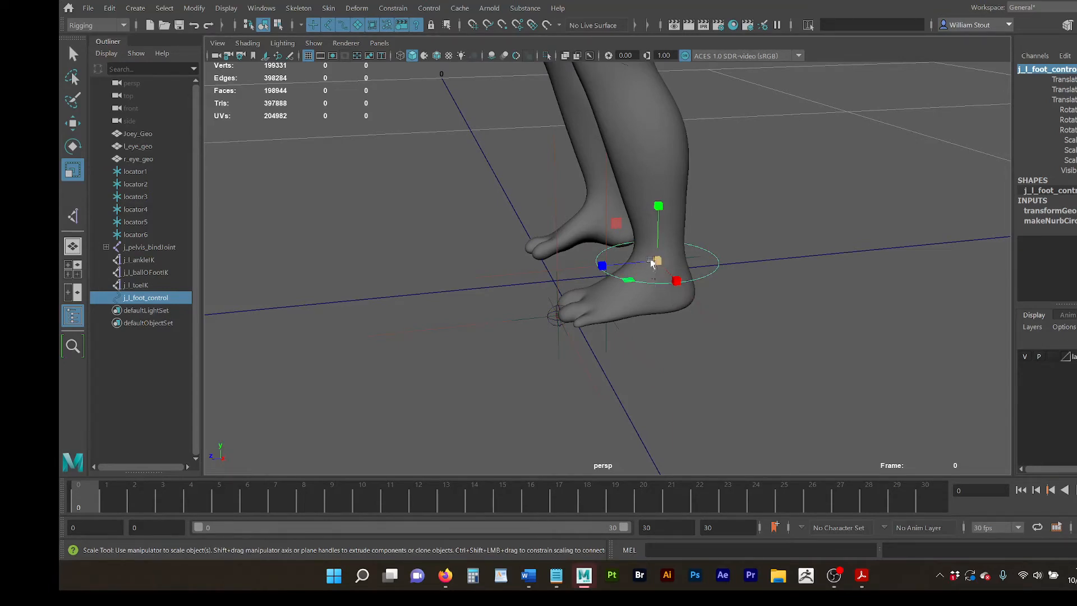
pyautogui.keyDown('alt'); pyautogui.moveTo(578, 320); pyautogui.dragTo(614, 290); pyautogui.keyUp('alt')
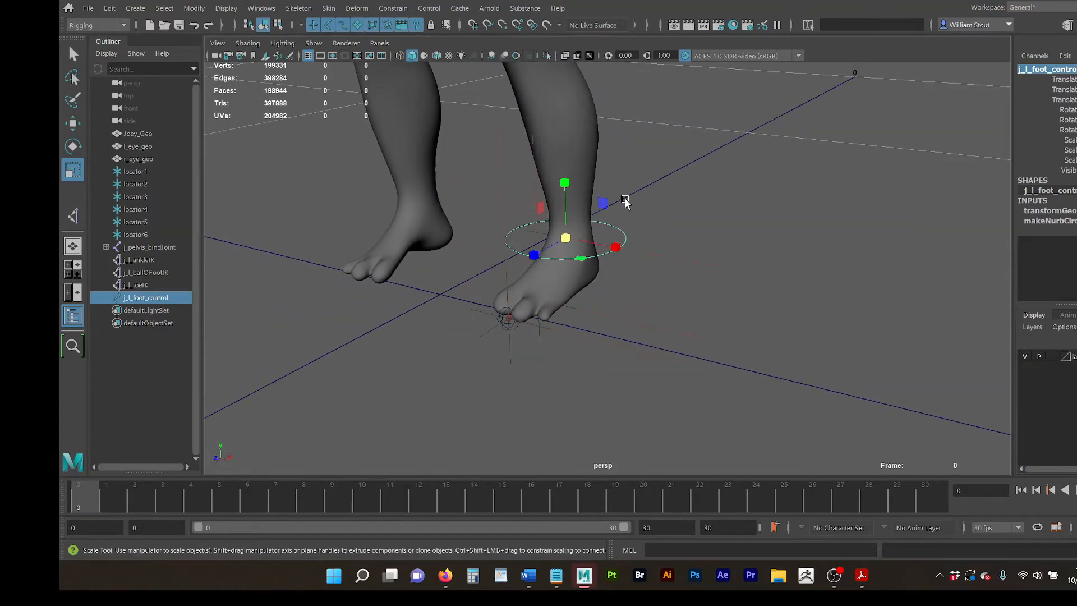
pyautogui.keyDown('alt'); pyautogui.moveTo(651, 211); pyautogui.dragTo(689, 198, button='middle'); pyautogui.keyUp('alt')
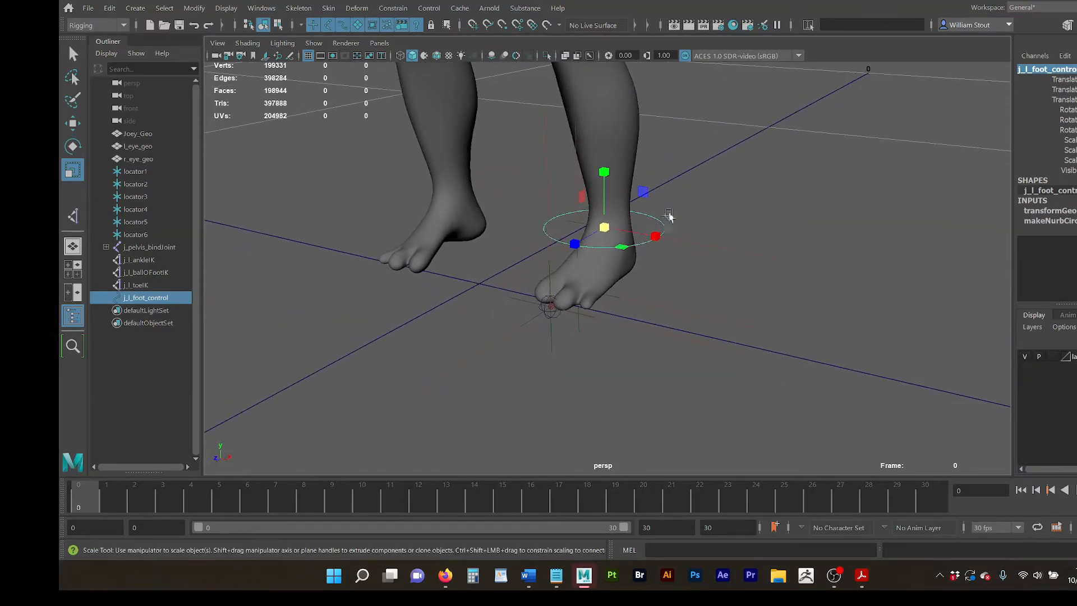
pyautogui.click(196, 9)
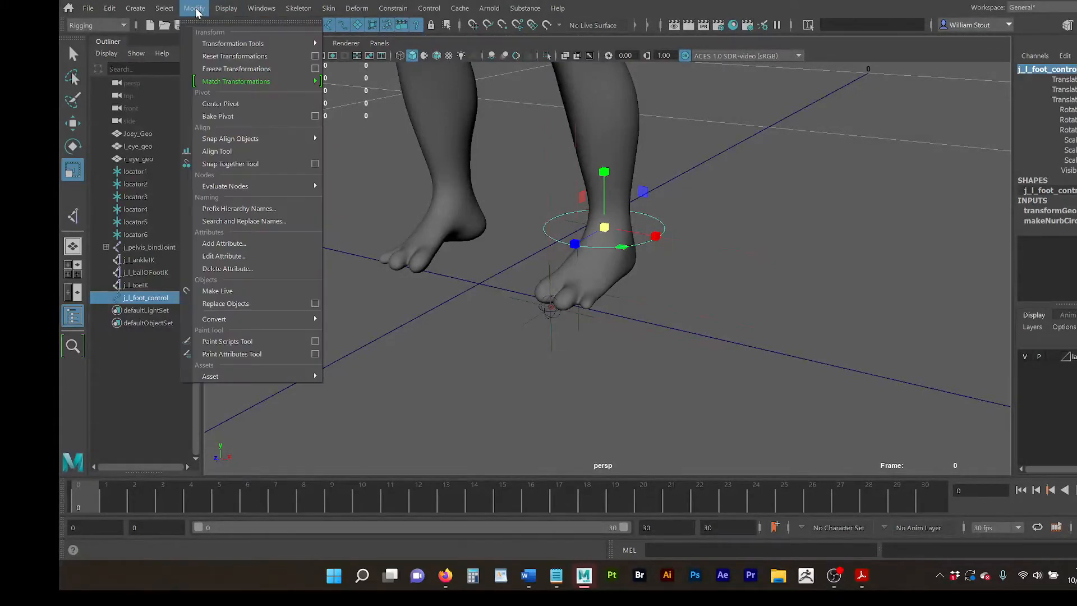
pyautogui.click(236, 244)
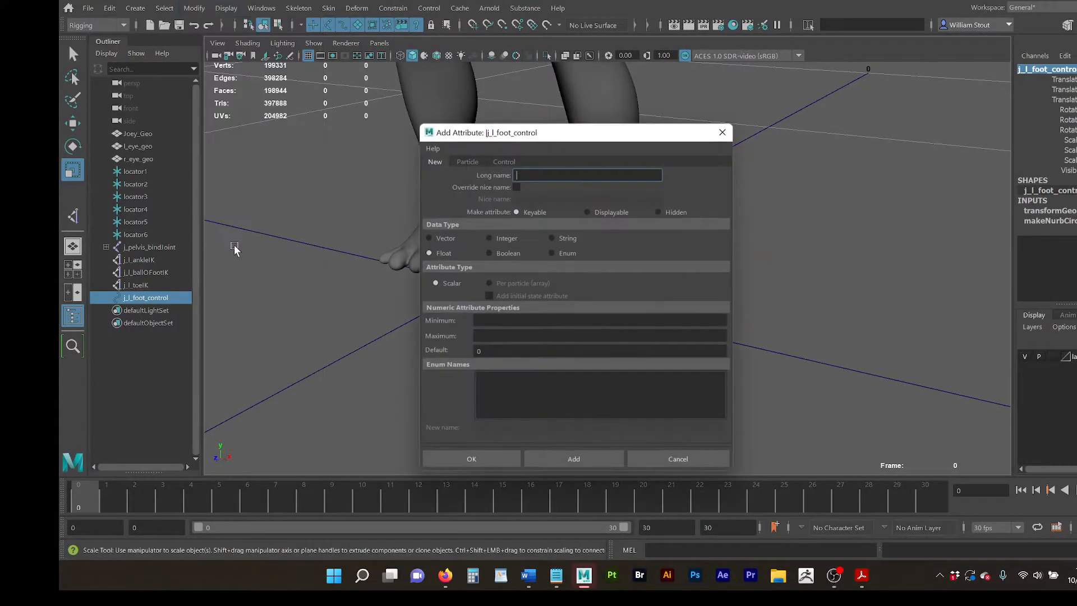
pyautogui.moveTo(542, 133); pyautogui.dragTo(431, 107)
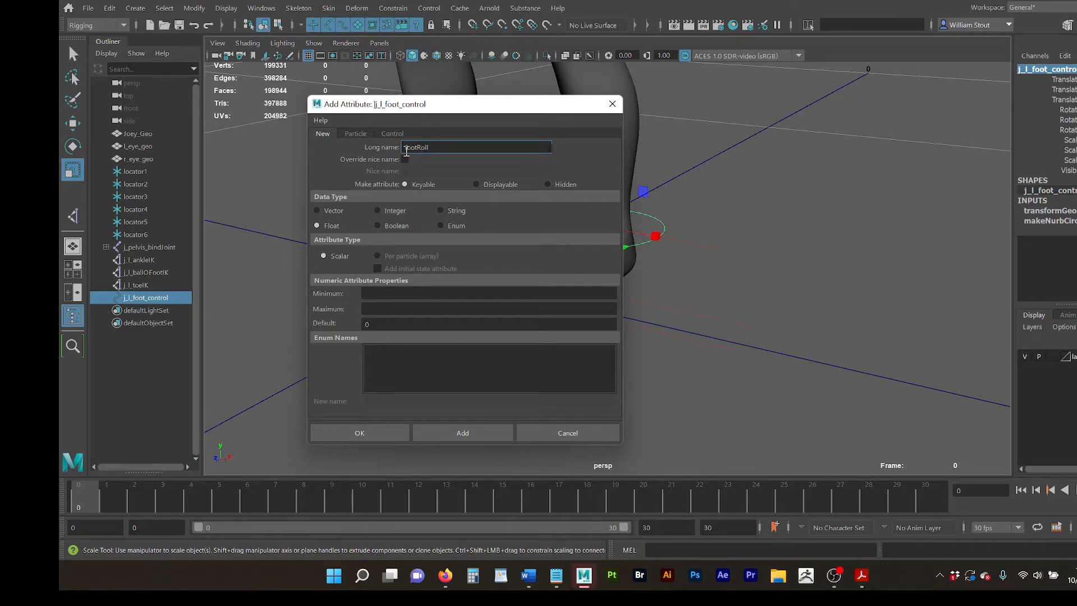
pyautogui.click(395, 294)
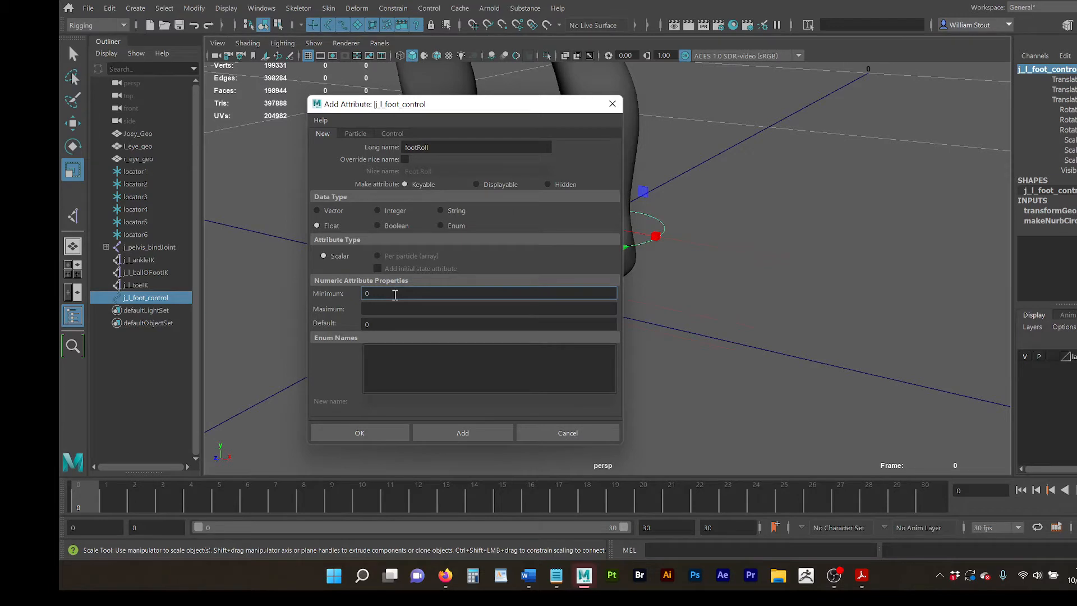
pyautogui.press('Tab')
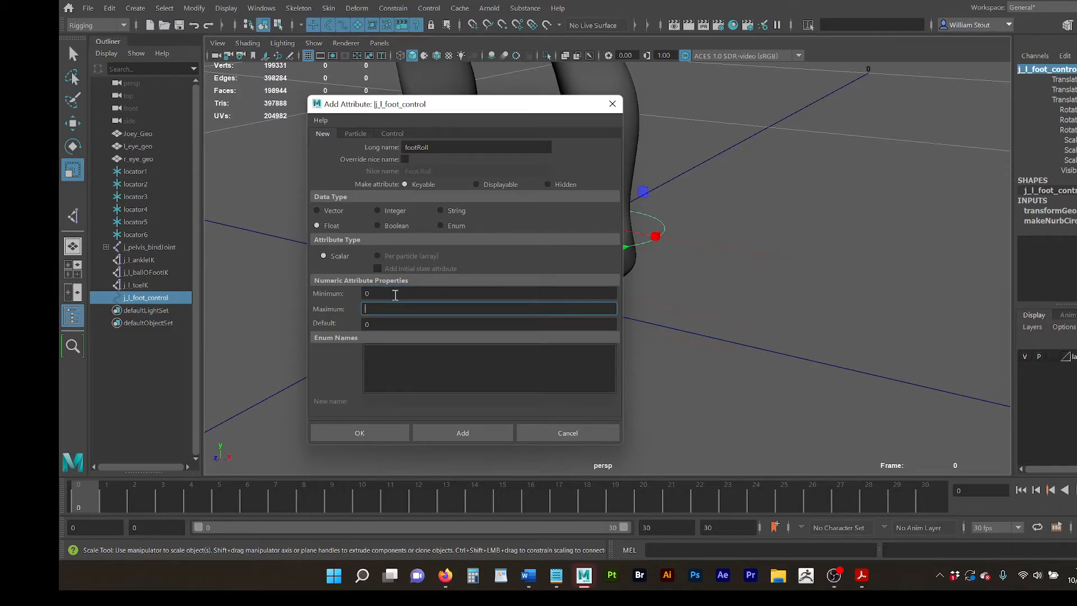
pyautogui.write('10')
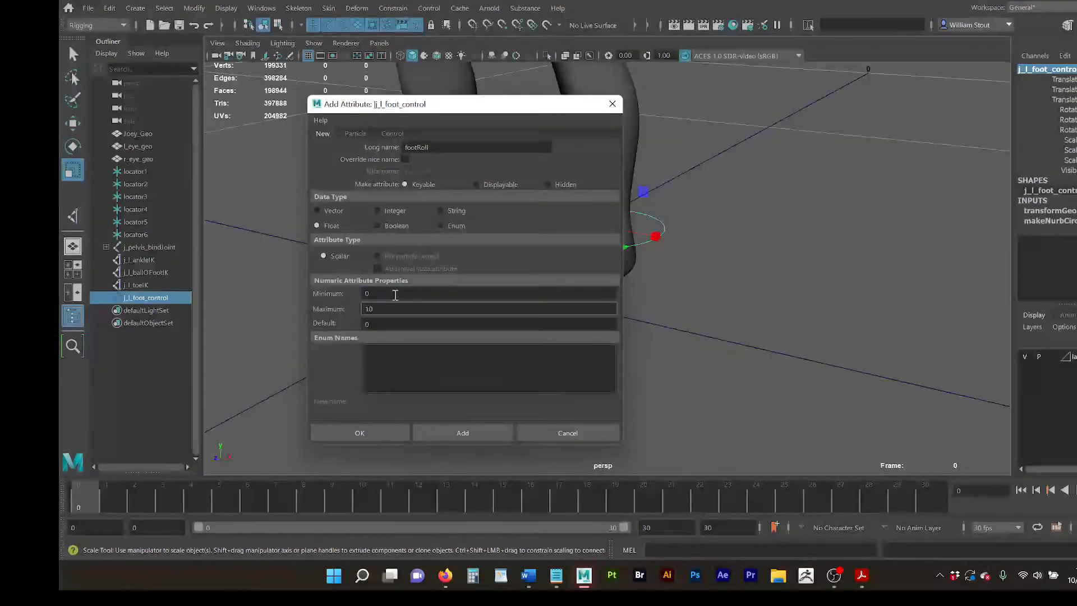
pyautogui.click(452, 431)
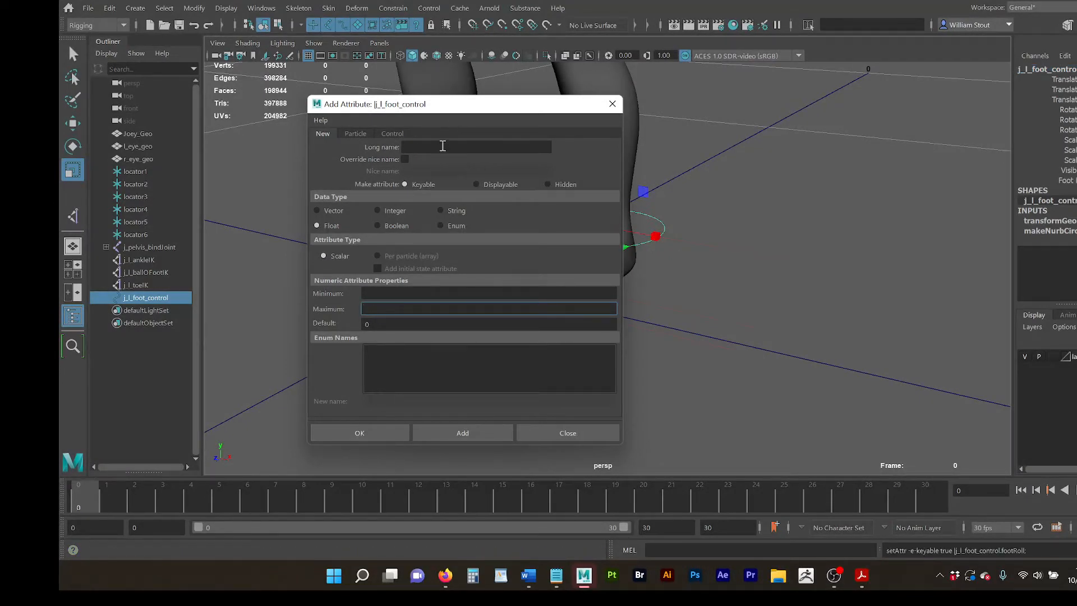
# Step: Add a keyable float attribute named ballOfFootBank to j_l_foot_control, without minimum or maximum limits
pyautogui.moveTo(443, 109); pyautogui.dragTo(395, 84)
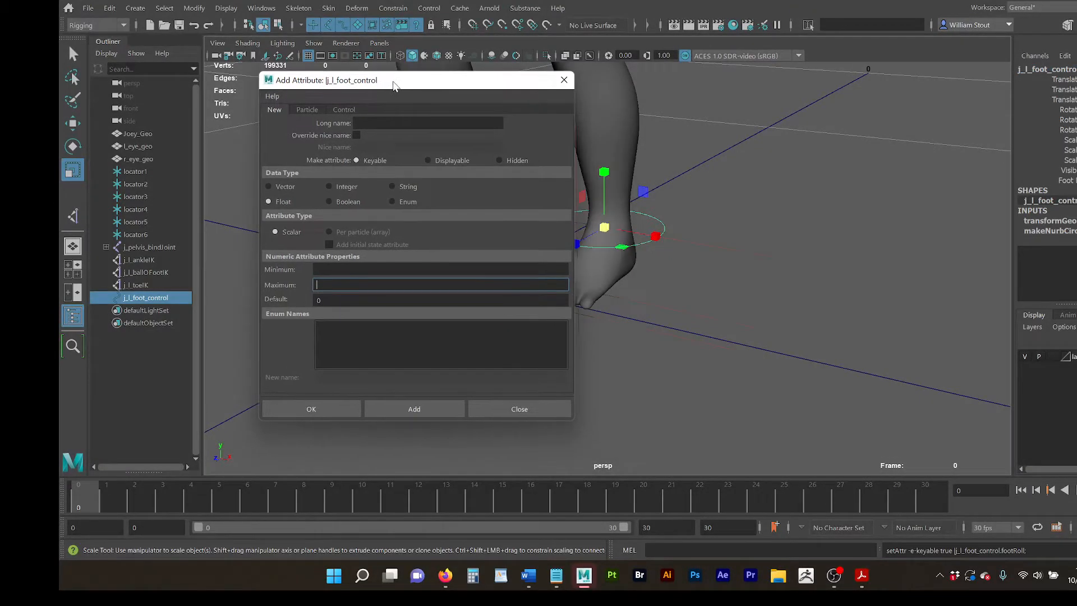
pyautogui.click(383, 123)
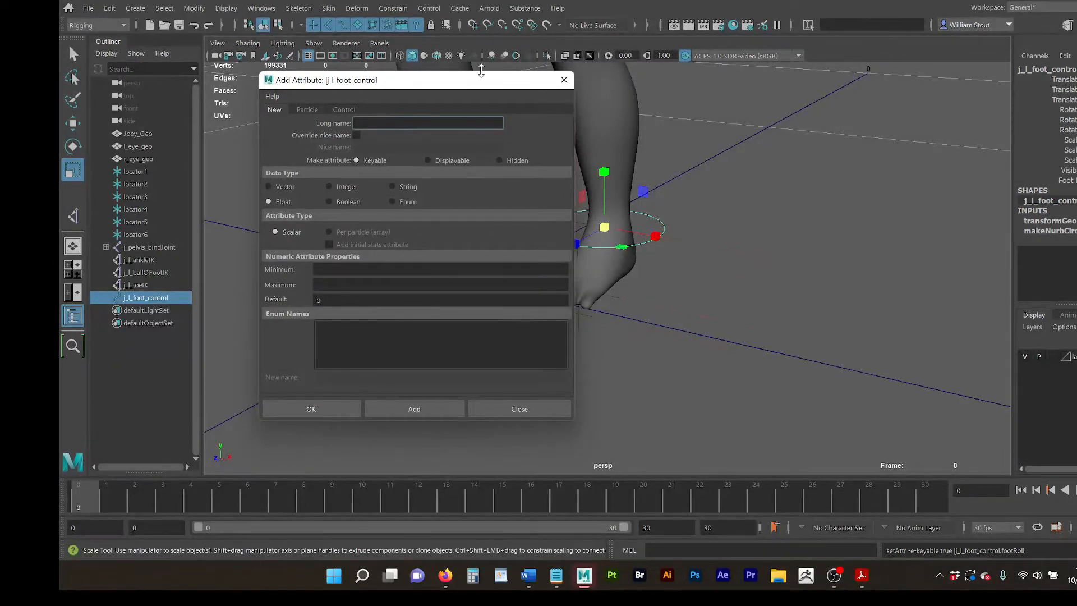
pyautogui.write('ballOfFootBank')
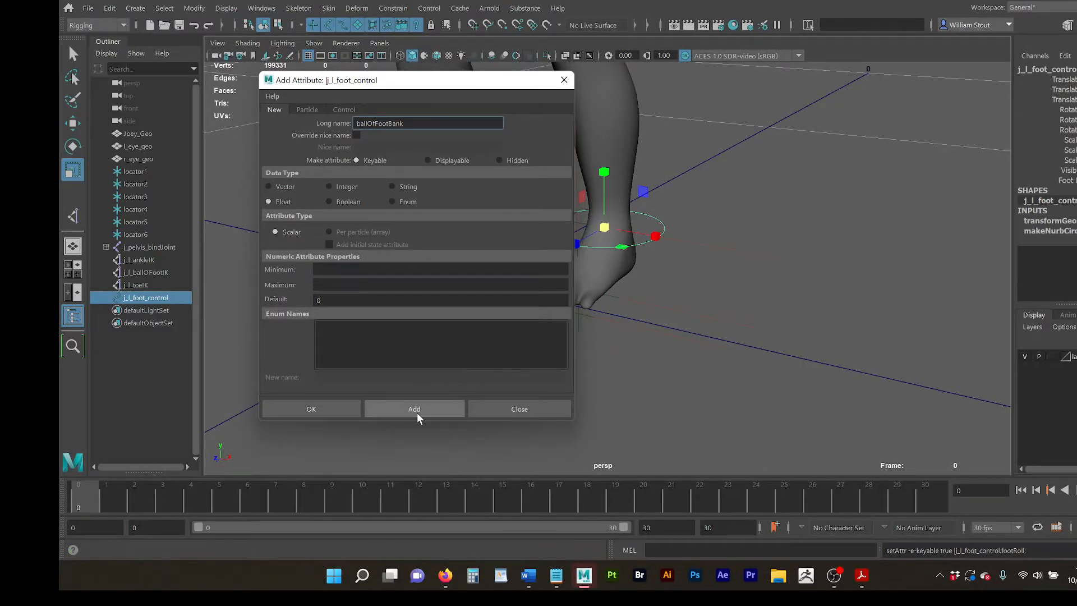
pyautogui.click(416, 408)
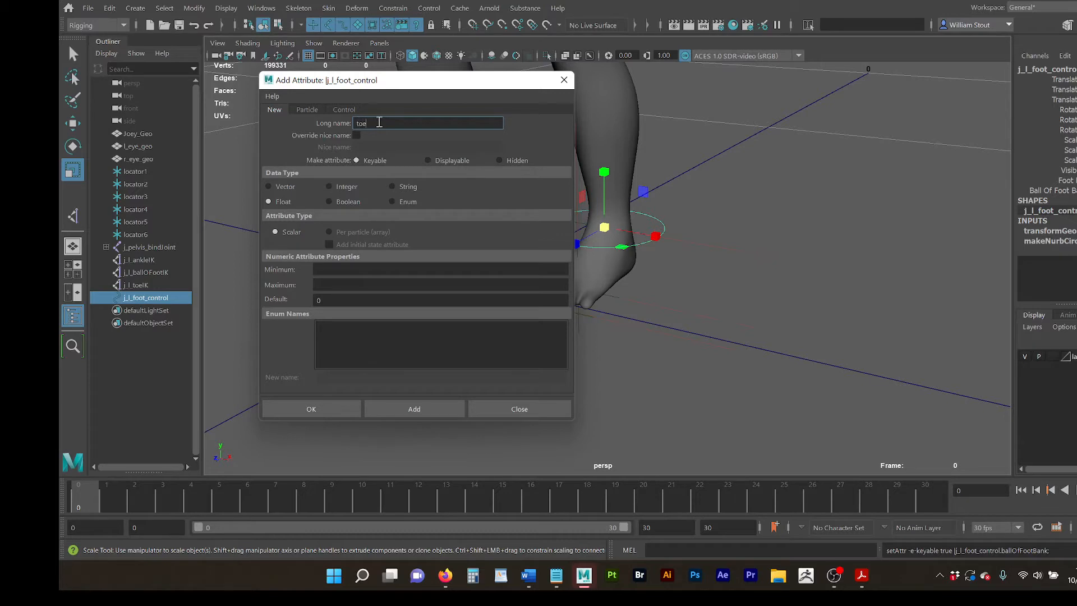
# Step: Add a keyable float attribute named toeTap to j_l_foot_control
pyautogui.click(379, 122)
pyautogui.write('toeTap')
pyautogui.click(433, 403)
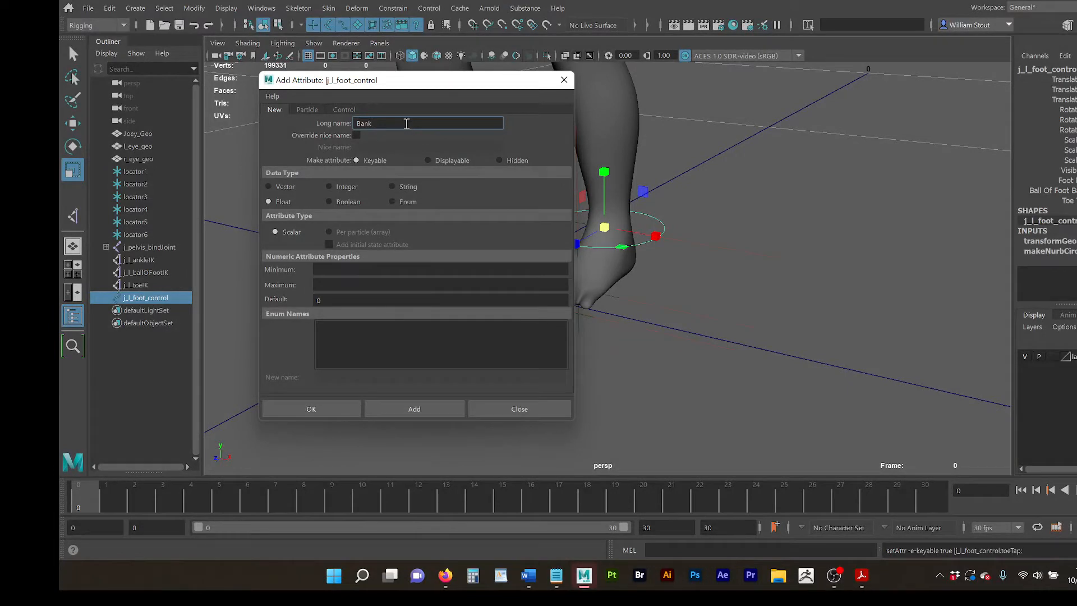
# Step: Add a keyable float attribute named Bank to j_l_foot_control, with minimum -10, maximum 10 and default 0, and save the scene
pyautogui.click(356, 268)
pyautogui.write('-')
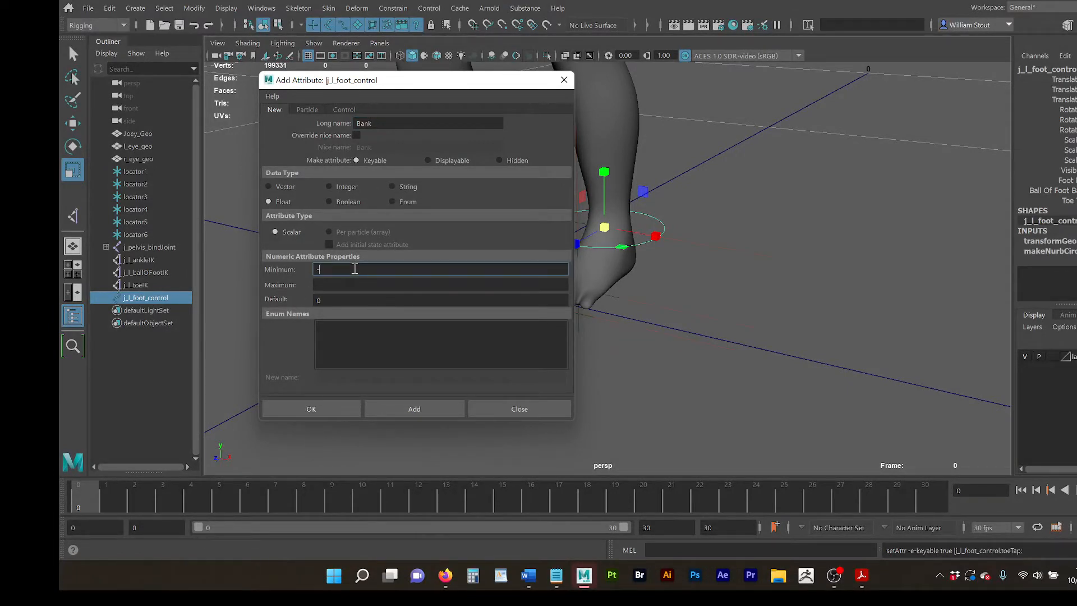
pyautogui.write('10')
pyautogui.press('Tab')
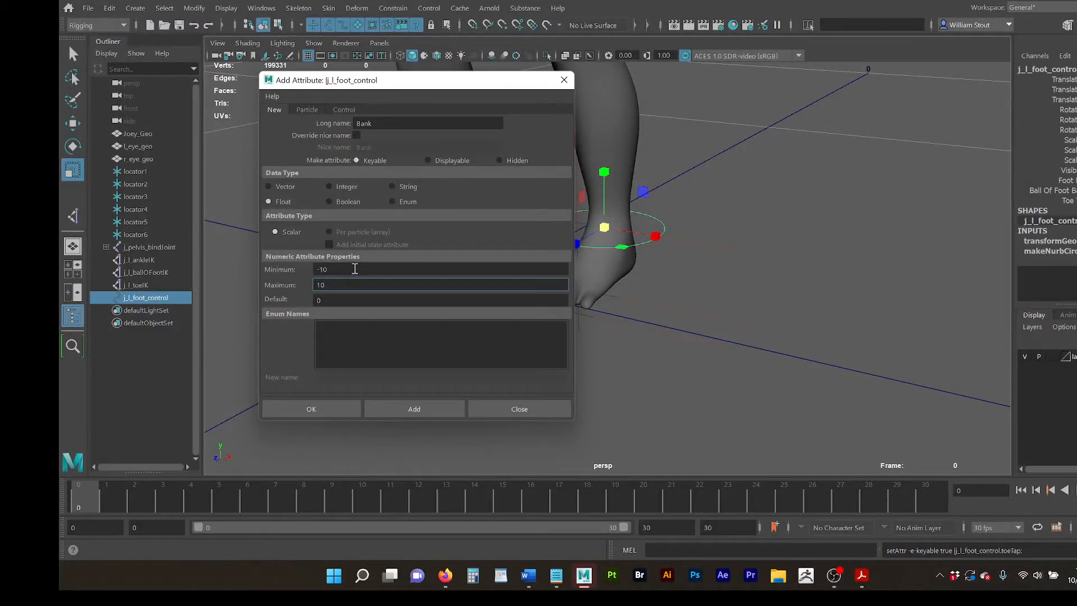
pyautogui.click(409, 408)
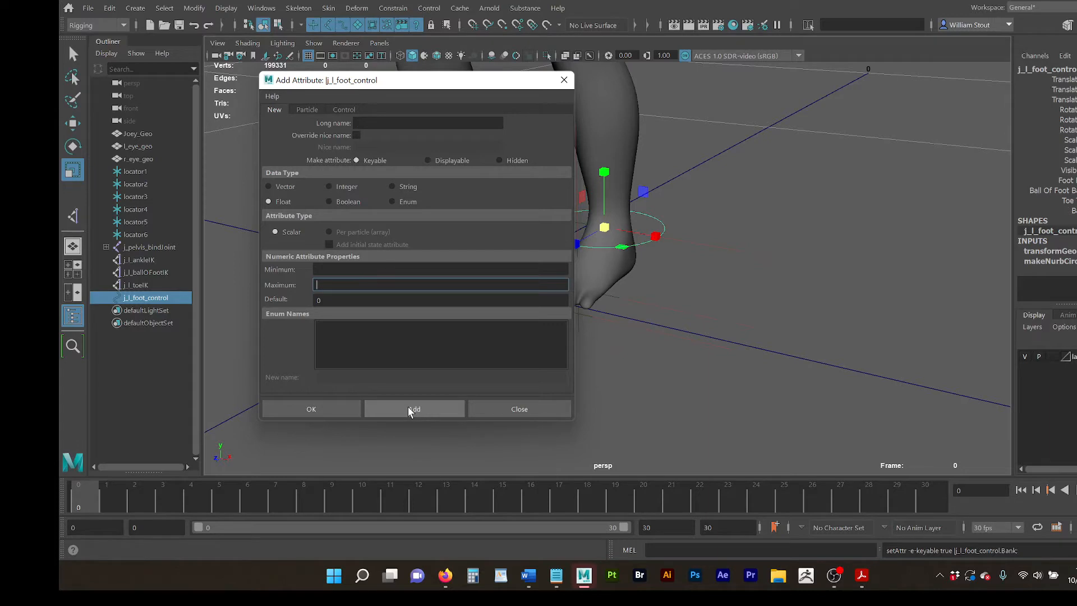
pyautogui.click(564, 79)
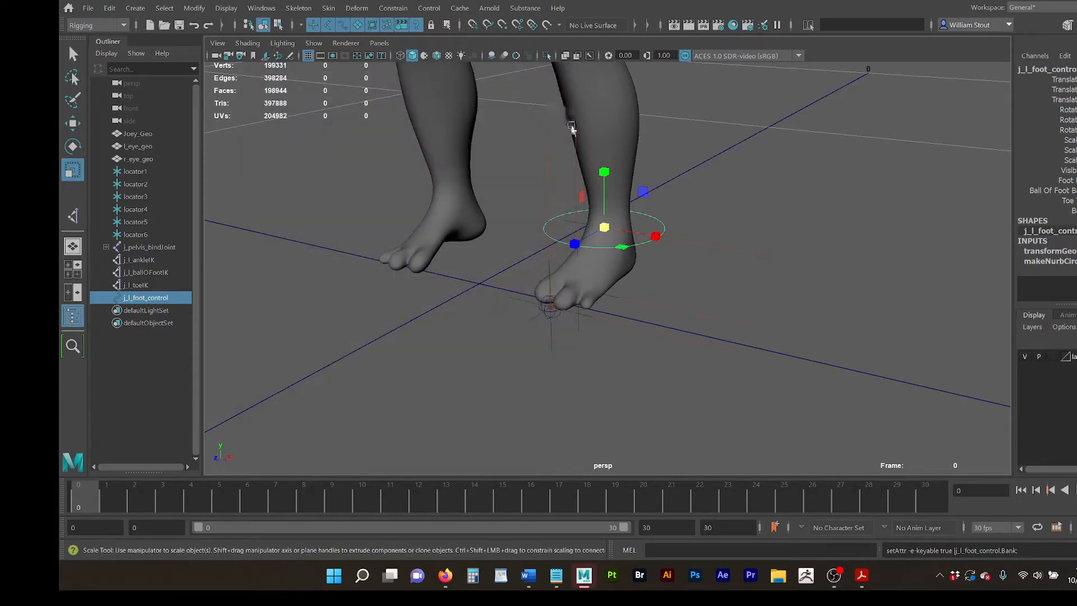
pyautogui.hotkey('ctrl', 's')
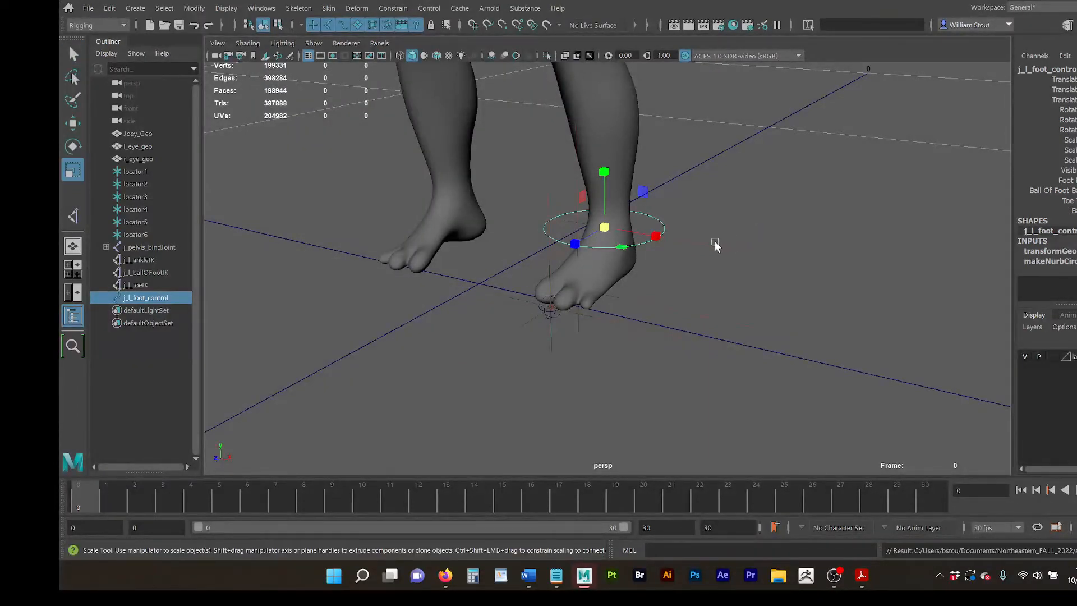
# Step: Hide the character mesh layer and select the j_l_ankleIK handle
pyautogui.keyDown('alt'); pyautogui.moveTo(746, 246); pyautogui.dragTo(680, 328); pyautogui.keyUp('alt')
pyautogui.click(1027, 356)
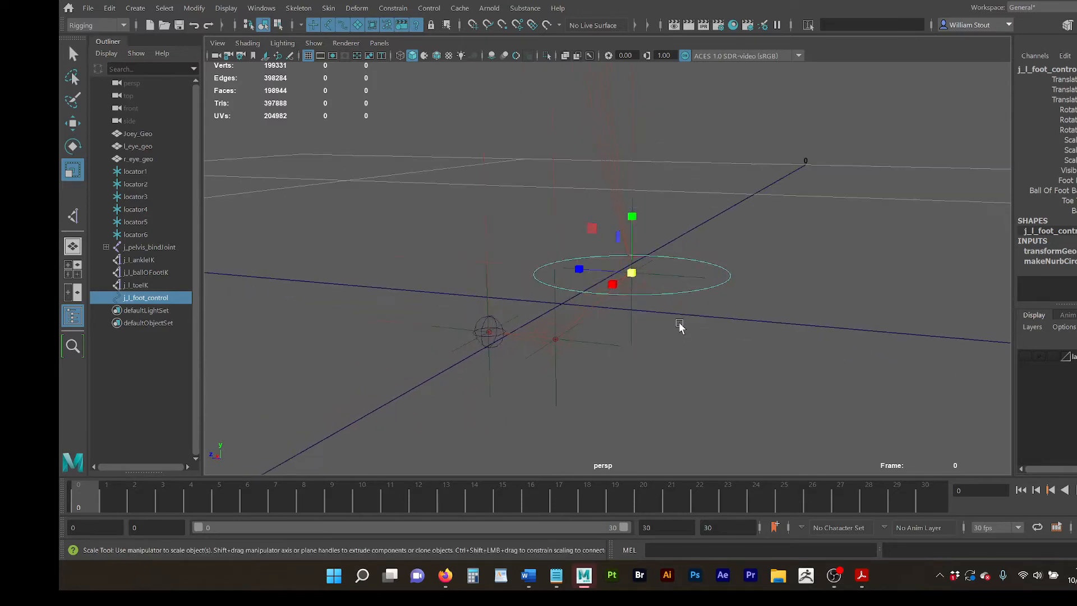
pyautogui.click(161, 258)
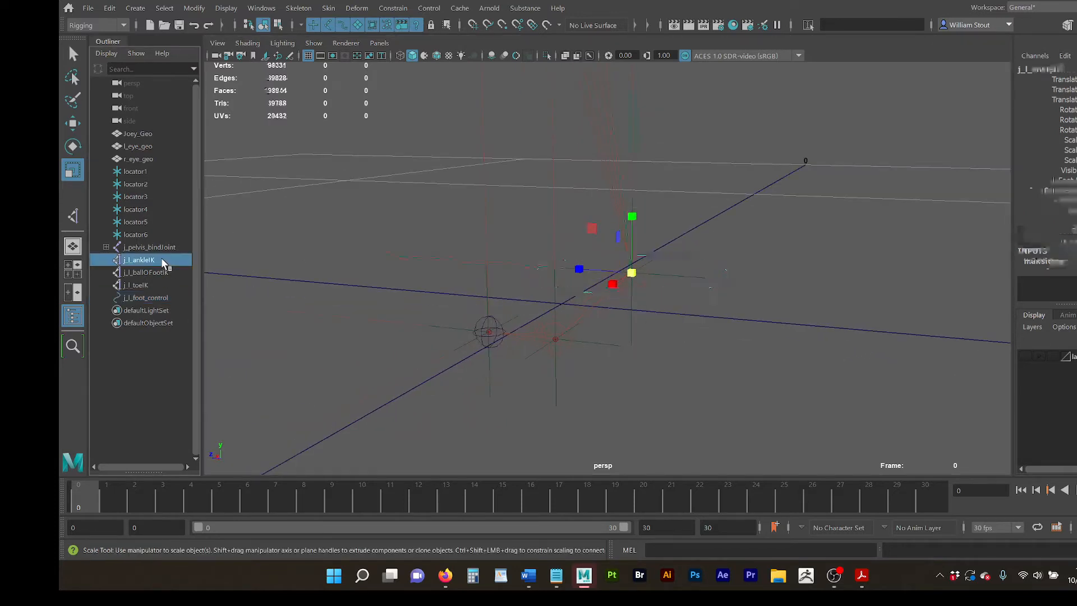
pyautogui.keyDown('alt'); pyautogui.moveTo(494, 265); pyautogui.dragTo(383, 256, button='right'); pyautogui.keyUp('alt')
pyautogui.keyDown('alt'); pyautogui.moveTo(383, 255); pyautogui.dragTo(334, 258); pyautogui.keyUp('alt')
pyautogui.keyDown('alt'); pyautogui.moveTo(334, 258); pyautogui.dragTo(523, 242, button='right'); pyautogui.keyUp('alt')
pyautogui.keyDown('alt'); pyautogui.moveTo(523, 242); pyautogui.dragTo(619, 184); pyautogui.keyUp('alt')
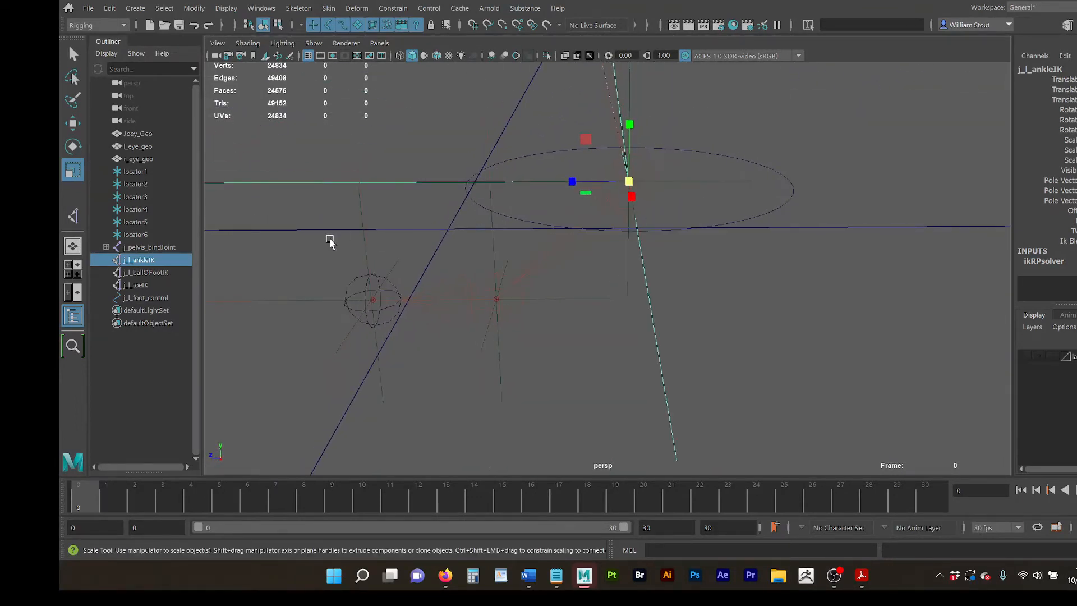
# Step: Try moving and rotating the j_l_toeIK handle on its own, undoing each test
pyautogui.click(364, 223)
pyautogui.keyDown('alt'); pyautogui.moveTo(224, 248); pyautogui.dragTo(316, 185); pyautogui.keyUp('alt')
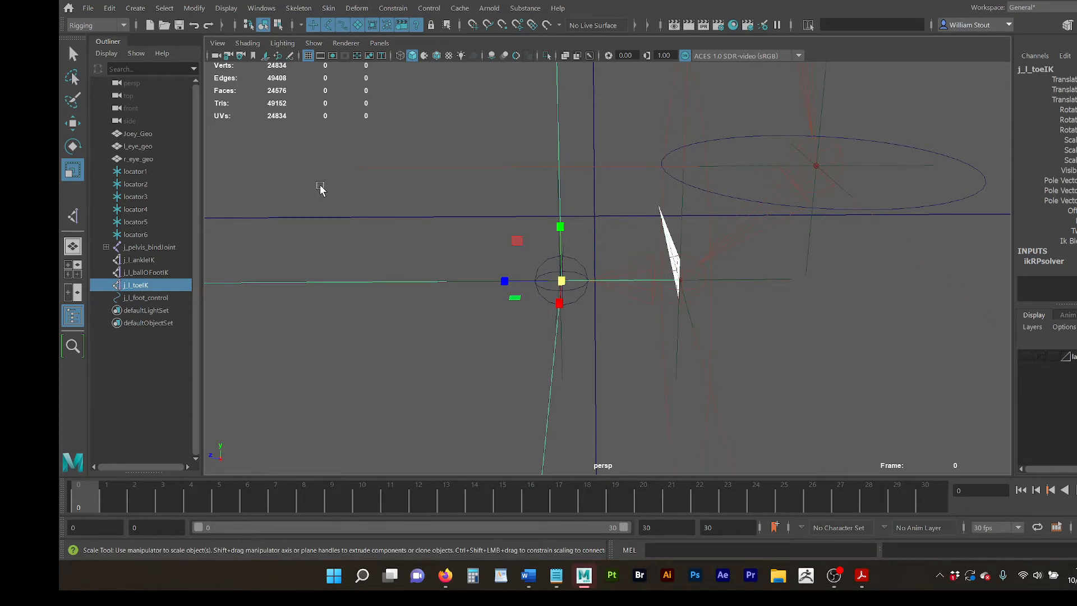
pyautogui.press('w')
pyautogui.moveTo(561, 222); pyautogui.dragTo(489, 253)
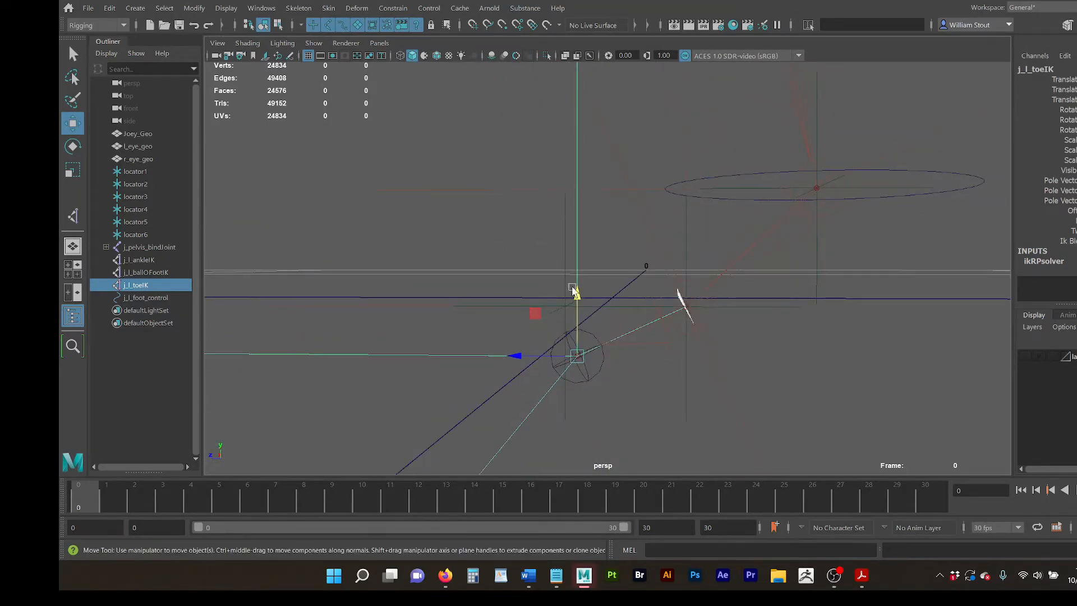
pyautogui.moveTo(573, 290); pyautogui.dragTo(601, 296)
pyautogui.hotkey('ctrl', 'z')
pyautogui.press('e')
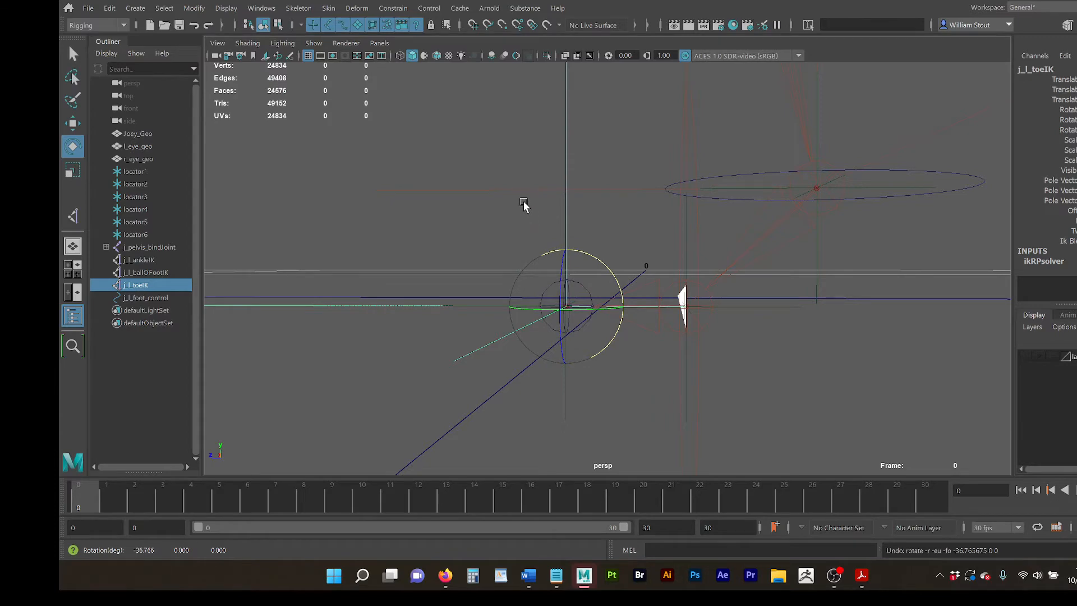
pyautogui.keyDown('alt'); pyautogui.moveTo(524, 207); pyautogui.dragTo(507, 160, button='middle'); pyautogui.keyUp('alt')
pyautogui.keyDown('alt'); pyautogui.moveTo(506, 160); pyautogui.dragTo(512, 258); pyautogui.keyUp('alt')
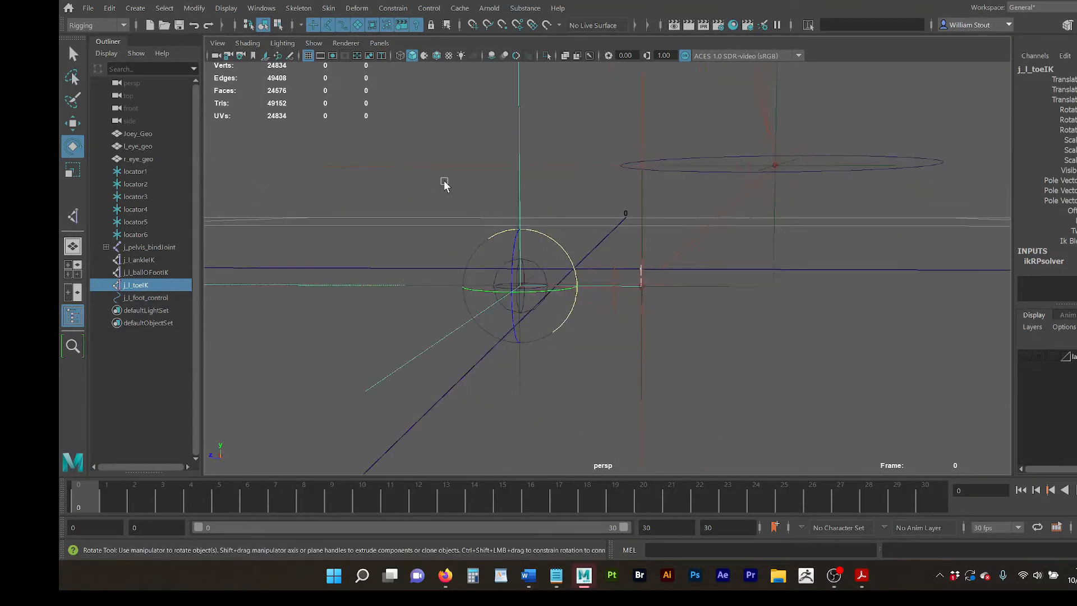
pyautogui.keyDown('alt'); pyautogui.moveTo(446, 185); pyautogui.dragTo(472, 201, button='middle'); pyautogui.keyUp('alt')
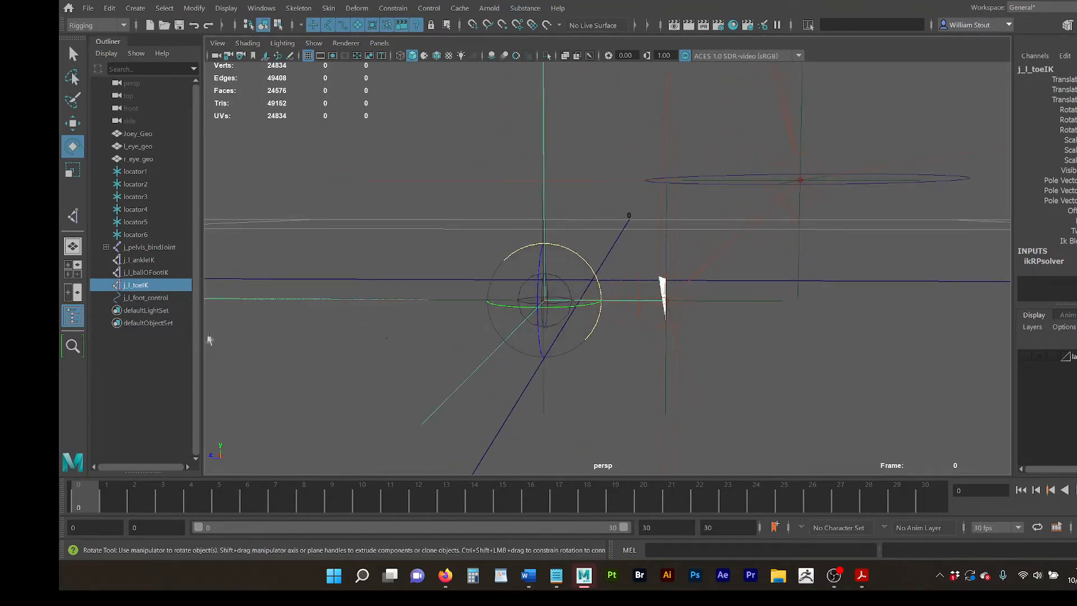
# Step: Put the j_l_toeIK handle into its own group
pyautogui.click(141, 285)
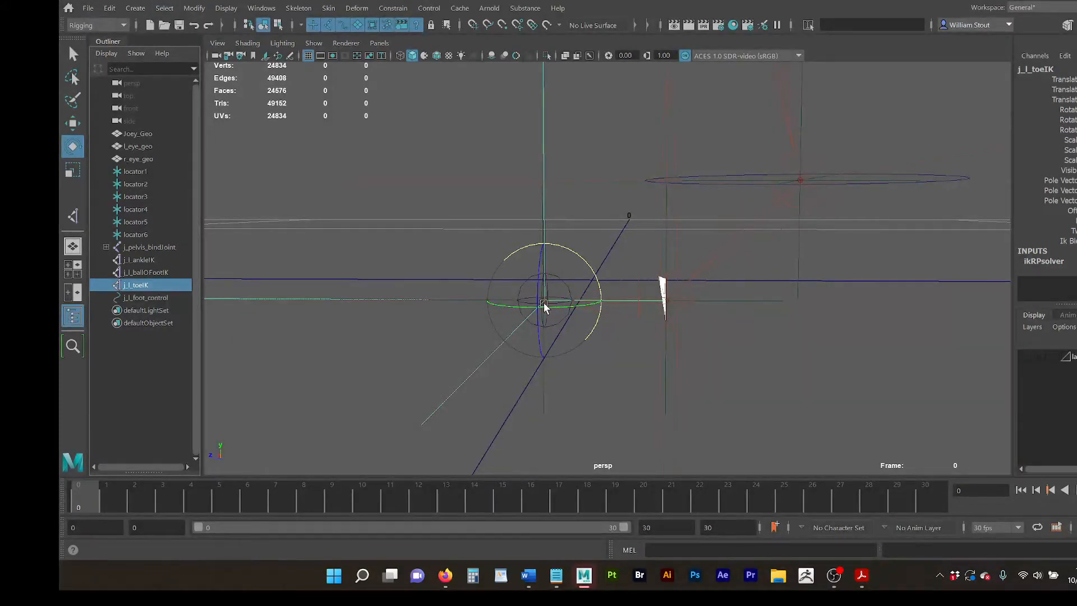
pyautogui.moveTo(630, 306)
pyautogui.keyDown('alt'); pyautogui.mouseDown()
pyautogui.moveTo(647, 320)
pyautogui.moveTo(635, 311)
pyautogui.mouseUp(); pyautogui.keyUp('alt')
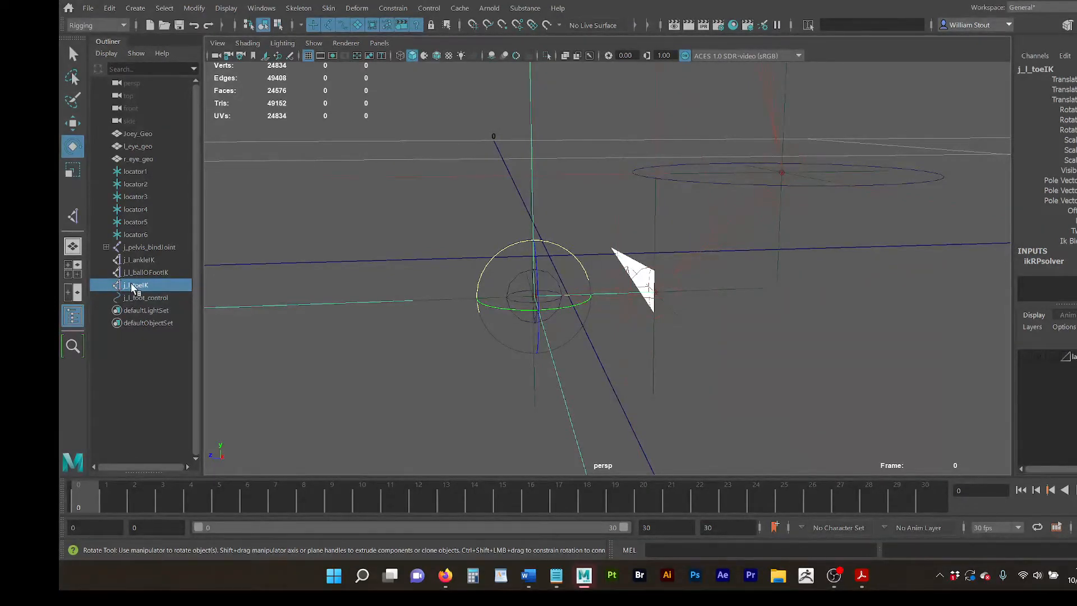
pyautogui.hotkey('ctrl', 'g')
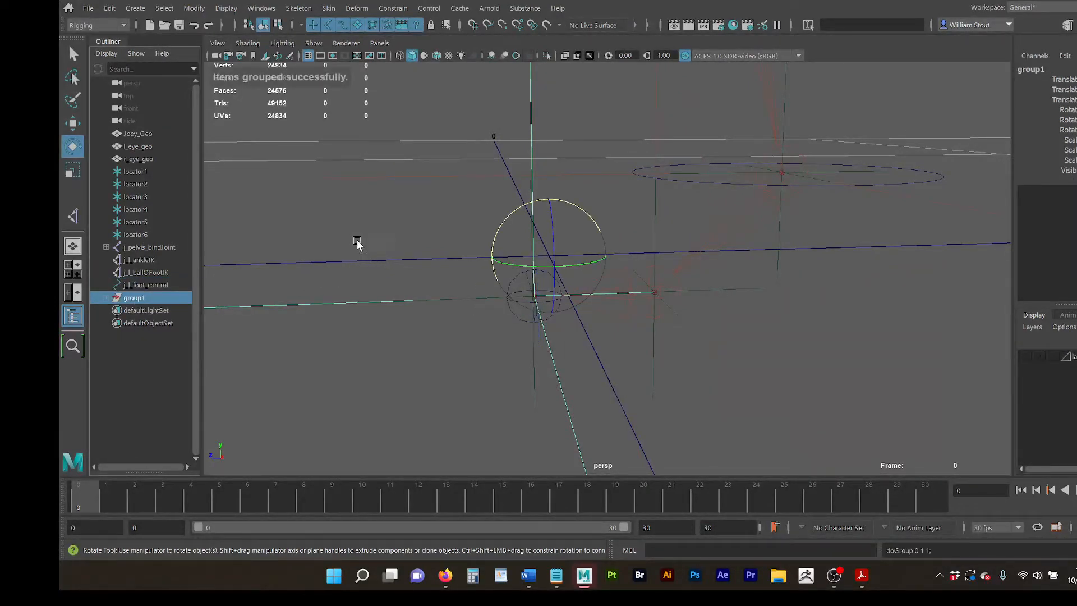
pyautogui.keyDown('alt'); pyautogui.moveTo(358, 244); pyautogui.dragTo(402, 253); pyautogui.keyUp('alt')
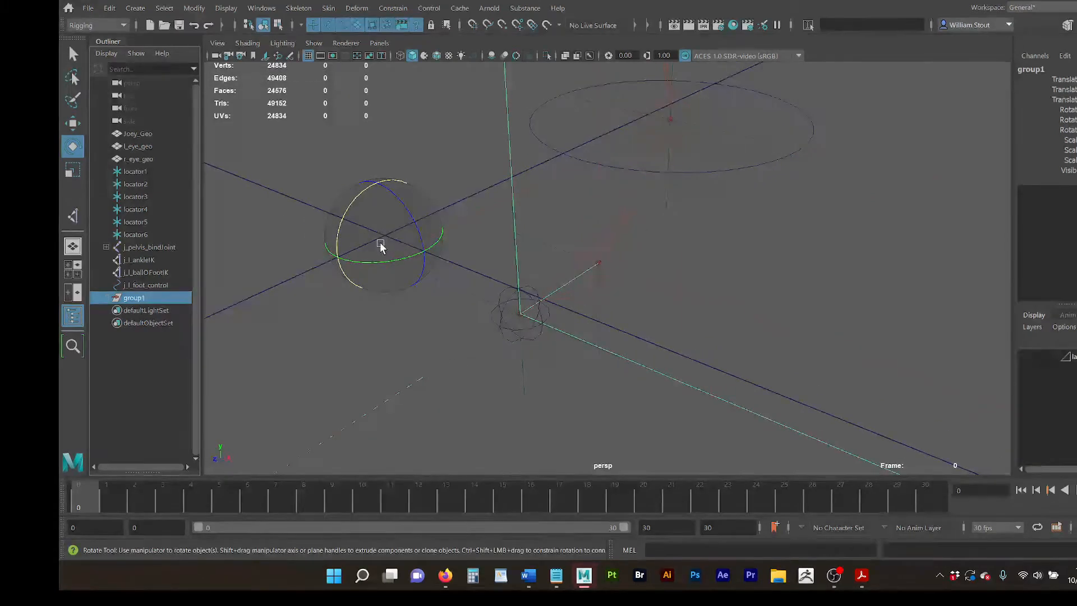
# Step: Snap the toe IK group's pivot to the toe joint
pyautogui.press('d')
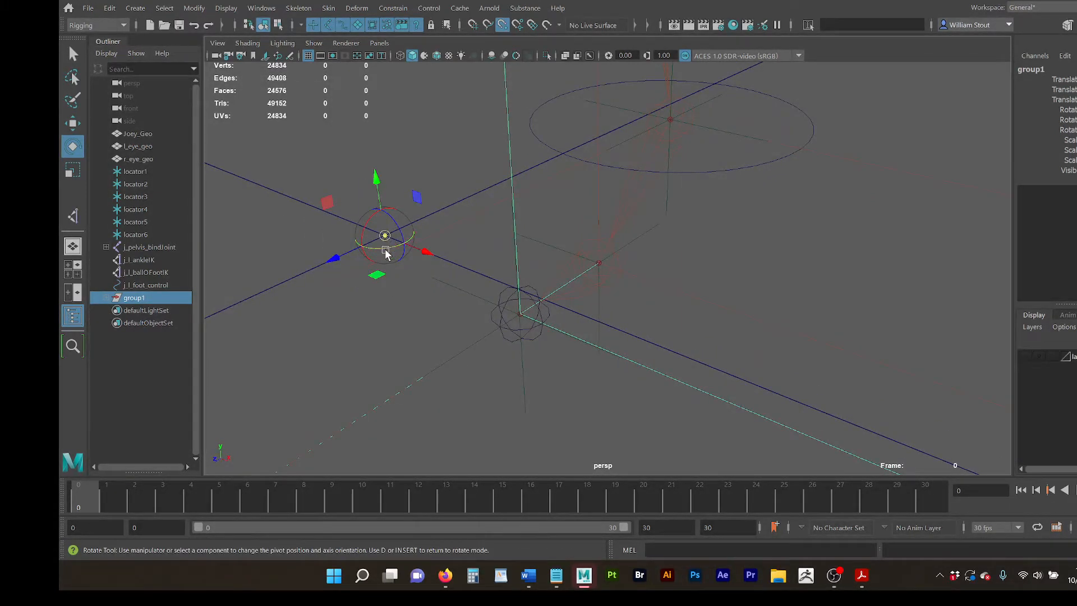
pyautogui.press('d')
pyautogui.press('v')
pyautogui.moveTo(385, 234); pyautogui.dragTo(528, 315)
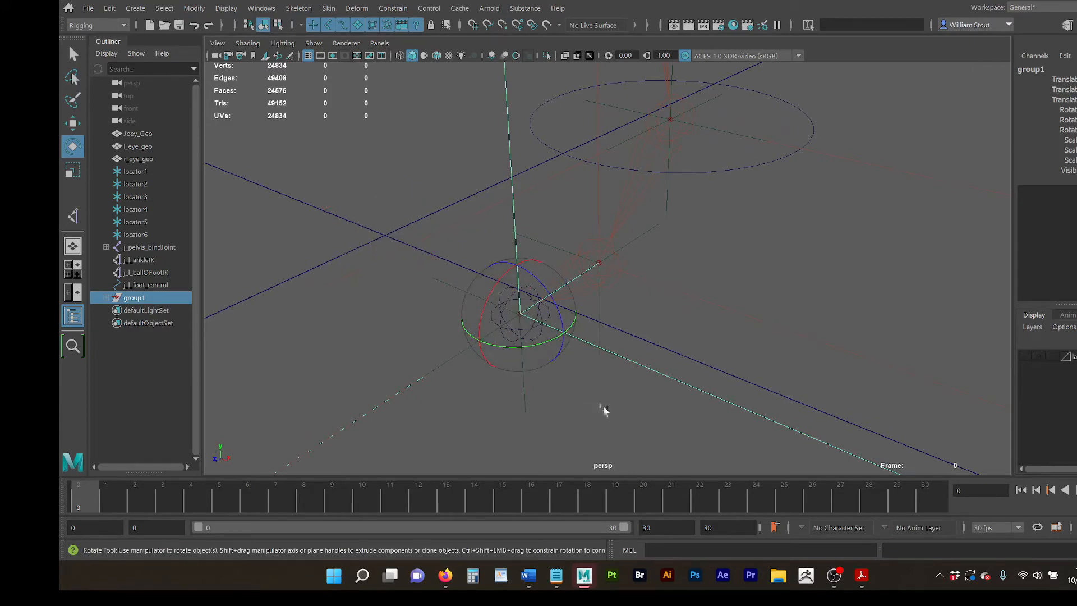
# Step: Snap the toe IK group's pivot to the ball-of-foot joint
pyautogui.keyDown('alt'); pyautogui.moveTo(604, 412); pyautogui.dragTo(506, 363); pyautogui.keyUp('alt')
pyautogui.press('d')
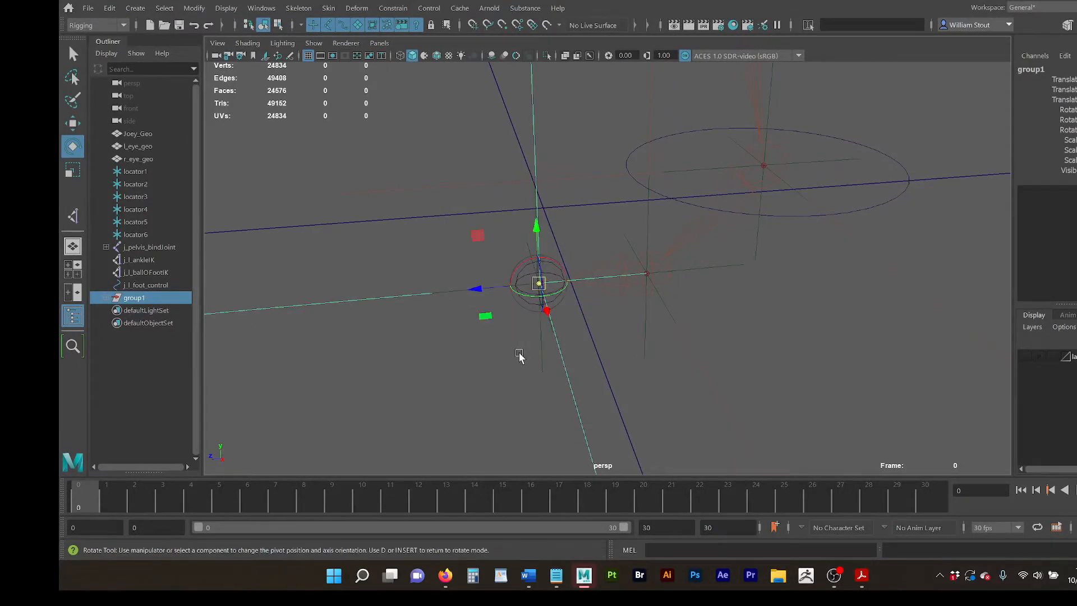
pyautogui.press('v')
pyautogui.moveTo(541, 283); pyautogui.dragTo(640, 287)
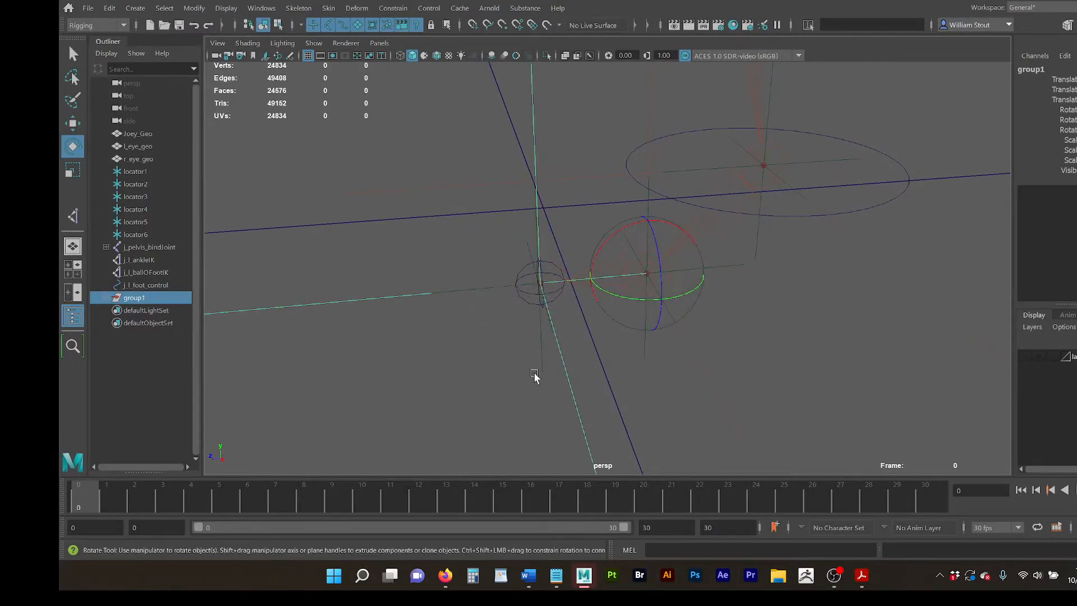
# Step: Test-rotate the toe IK group about its pivot at the ball of the foot, and undo the rotation
pyautogui.keyDown('alt'); pyautogui.moveTo(445, 371); pyautogui.dragTo(567, 354); pyautogui.keyUp('alt')
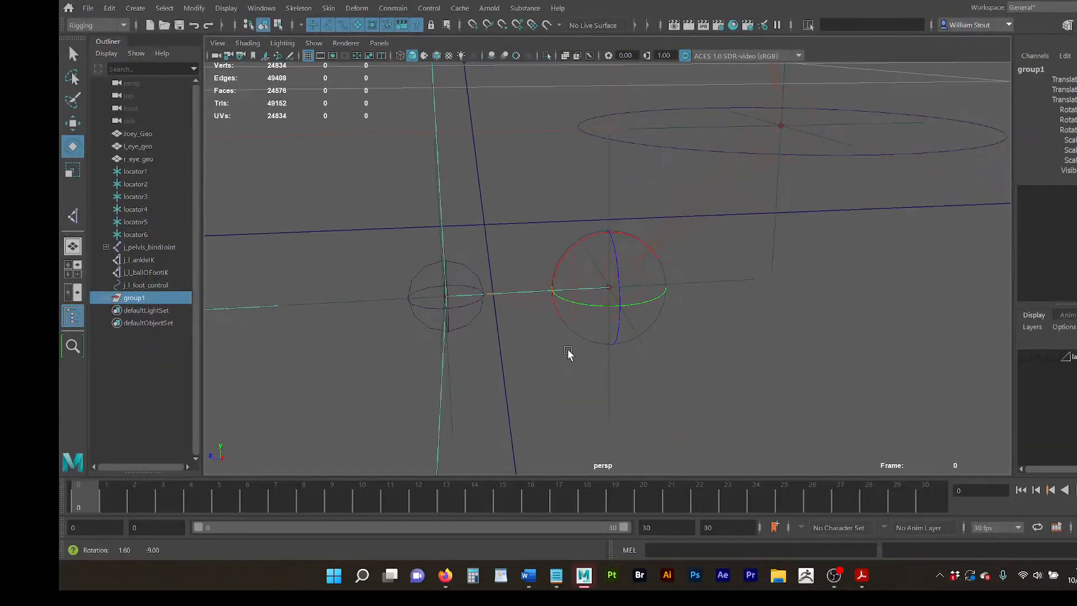
pyautogui.moveTo(568, 250); pyautogui.dragTo(568, 294)
pyautogui.hotkey('ctrl', 'z')
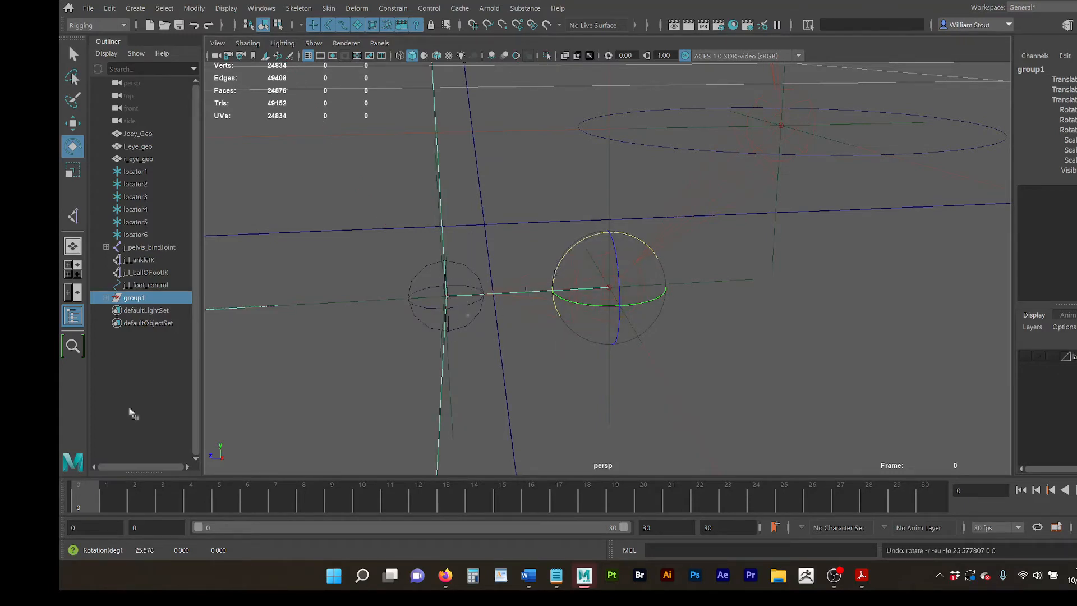
# Step: Rename the toe IK group as j_l_toeIk_group
pyautogui.doubleClick(139, 298)
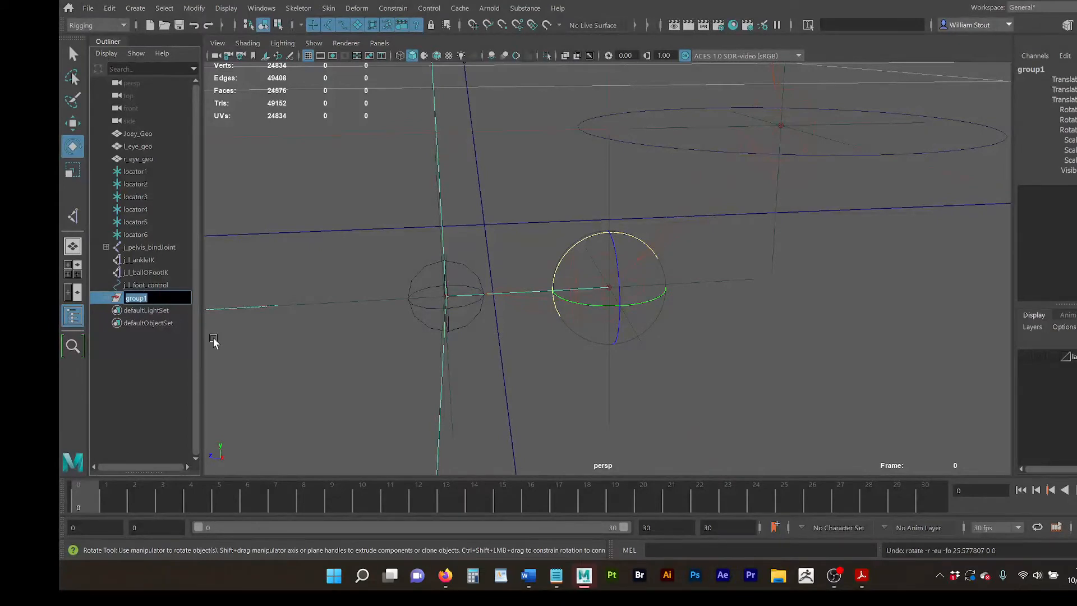
pyautogui.write('j_l_toeIk')
pyautogui.write('_group')
pyautogui.press('Return')
pyautogui.click(168, 274)
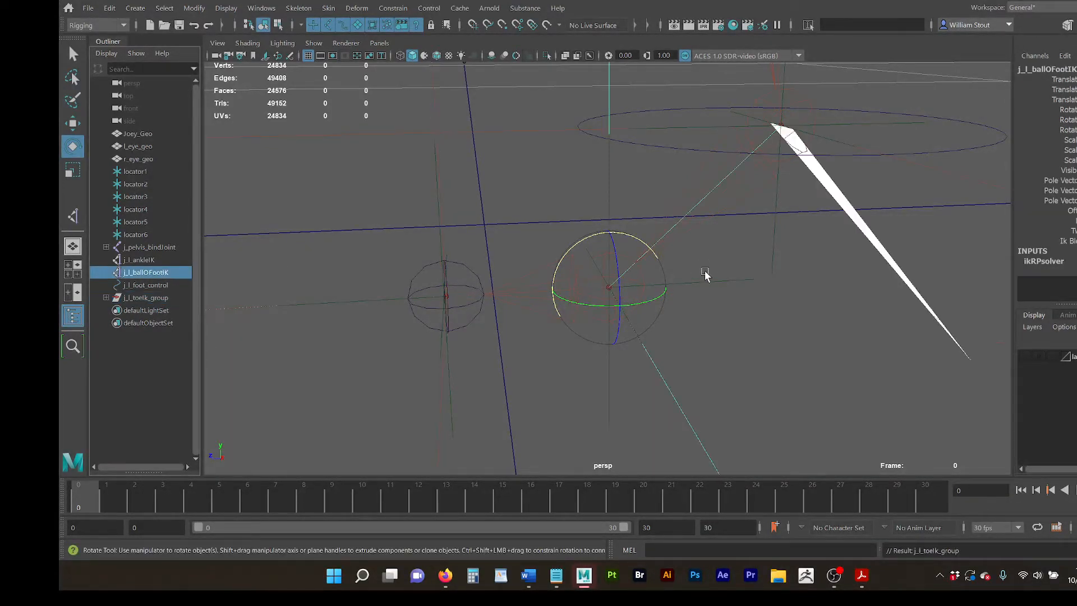
pyautogui.moveTo(705, 277)
pyautogui.keyDown('alt'); pyautogui.mouseDown()
pyautogui.moveTo(649, 320)
pyautogui.moveTo(615, 303)
pyautogui.moveTo(658, 308)
pyautogui.moveTo(645, 264)
pyautogui.moveTo(639, 353)
pyautogui.moveTo(649, 315)
pyautogui.moveTo(654, 335)
pyautogui.moveTo(649, 320)
pyautogui.mouseUp(); pyautogui.keyUp('alt')
pyautogui.keyDown('alt'); pyautogui.moveTo(650, 320); pyautogui.dragTo(630, 308, button='right'); pyautogui.keyUp('alt')
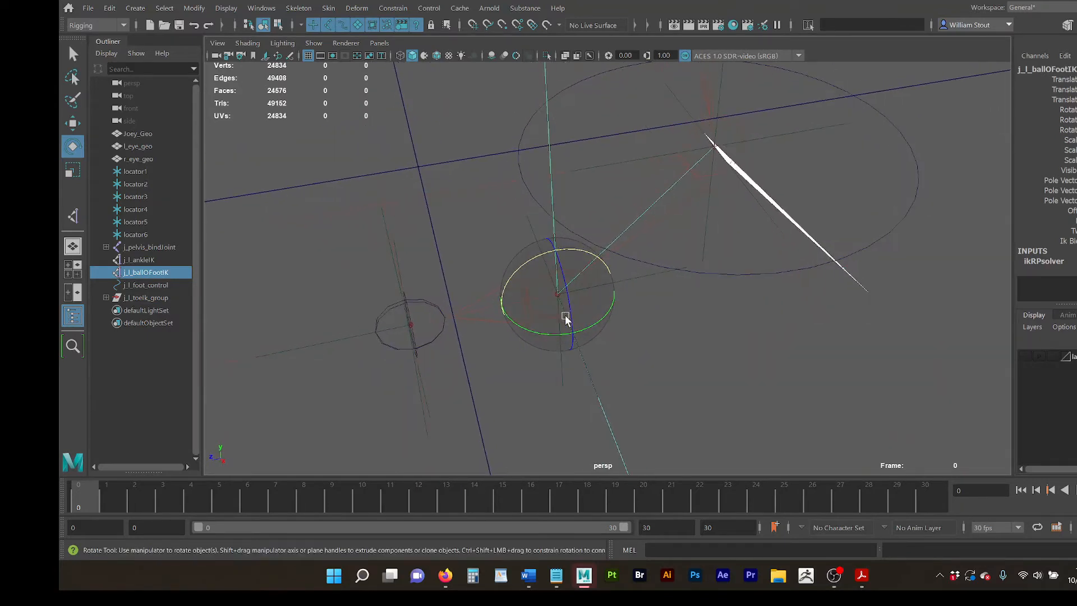
pyautogui.moveTo(573, 322); pyautogui.dragTo(536, 307)
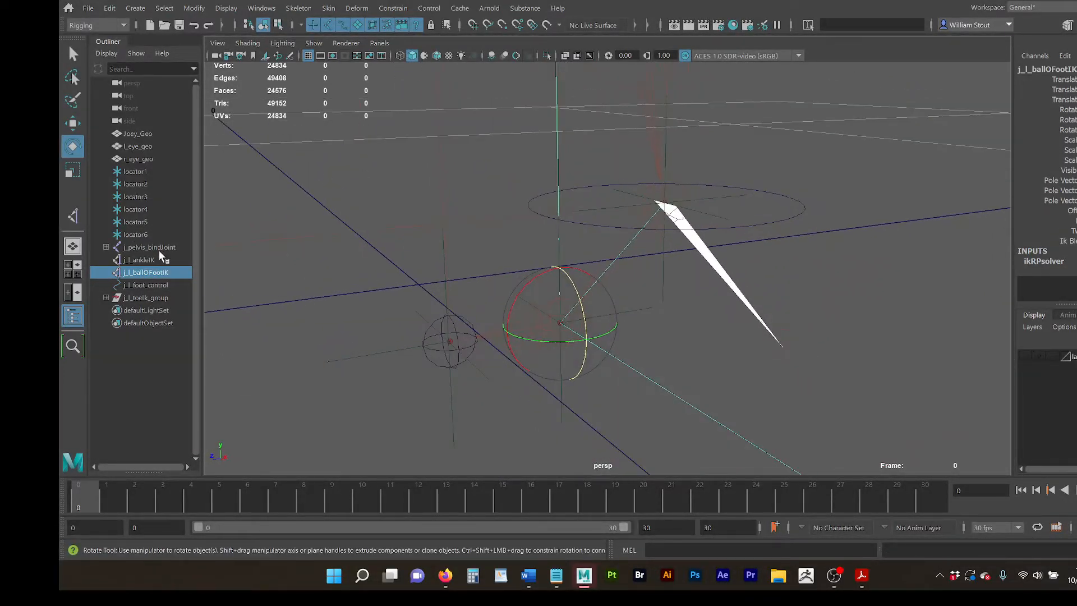
# Step: Group the j_l_ankleIK handle under its parent, with the group pivot set to Center and Preserve position enabled
pyautogui.click(157, 259)
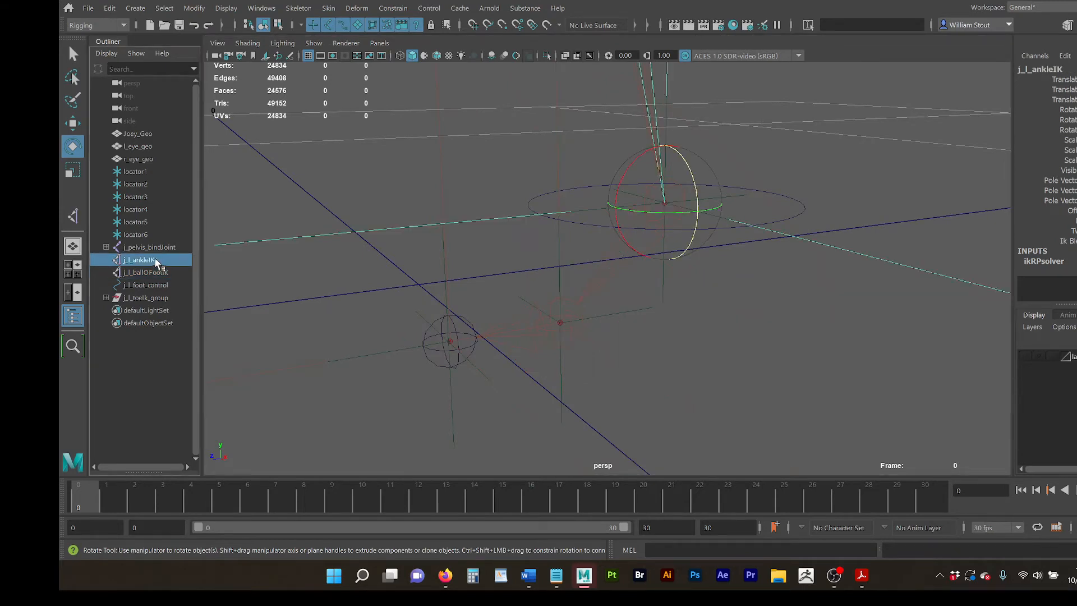
pyautogui.keyDown('alt'); pyautogui.moveTo(699, 220); pyautogui.dragTo(677, 238); pyautogui.keyUp('alt')
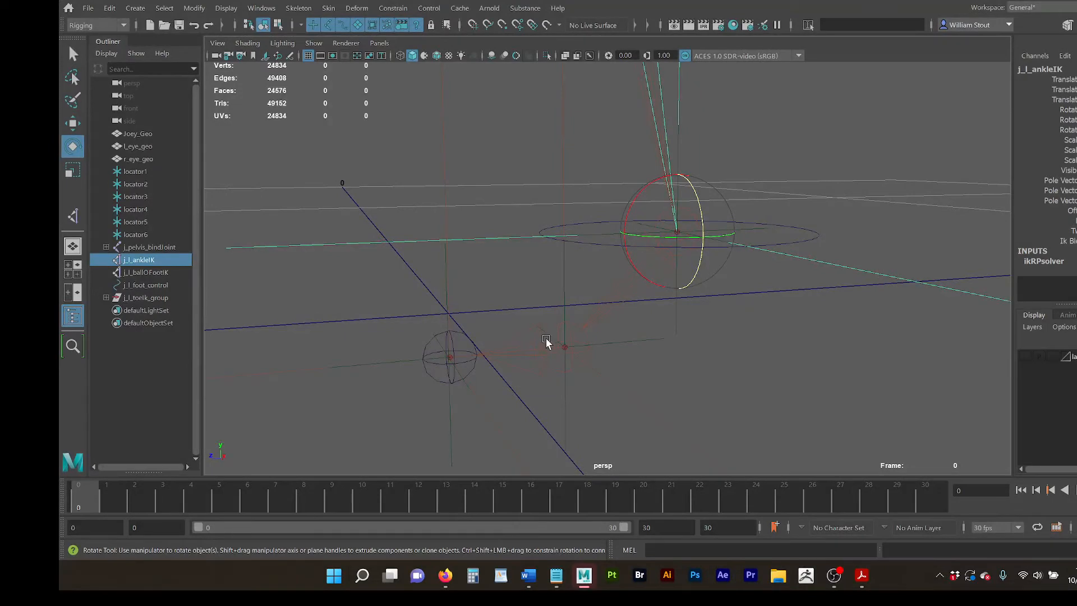
pyautogui.click(109, 8)
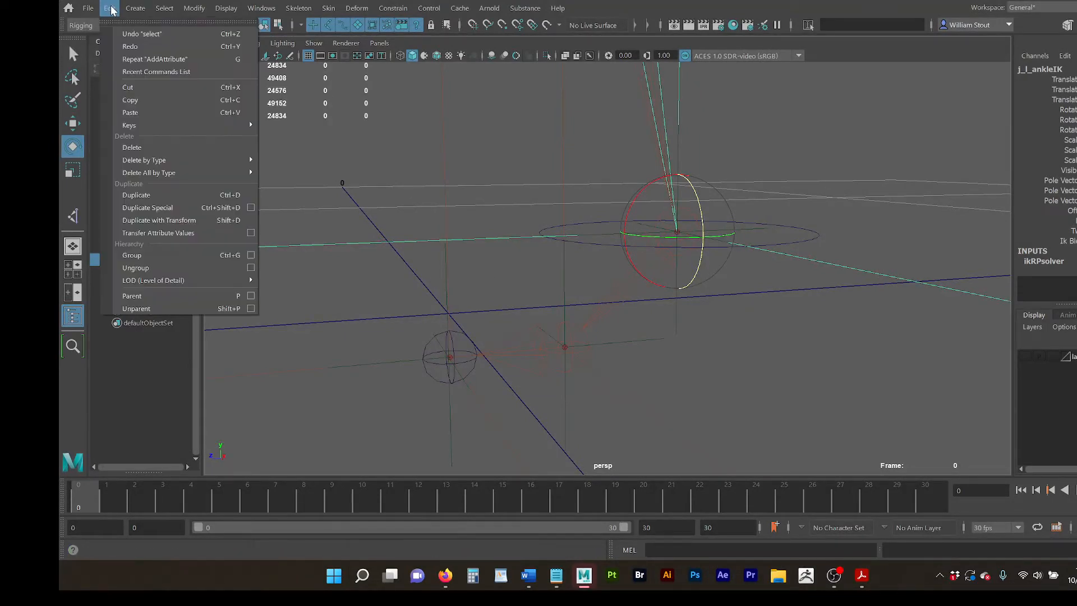
pyautogui.click(252, 254)
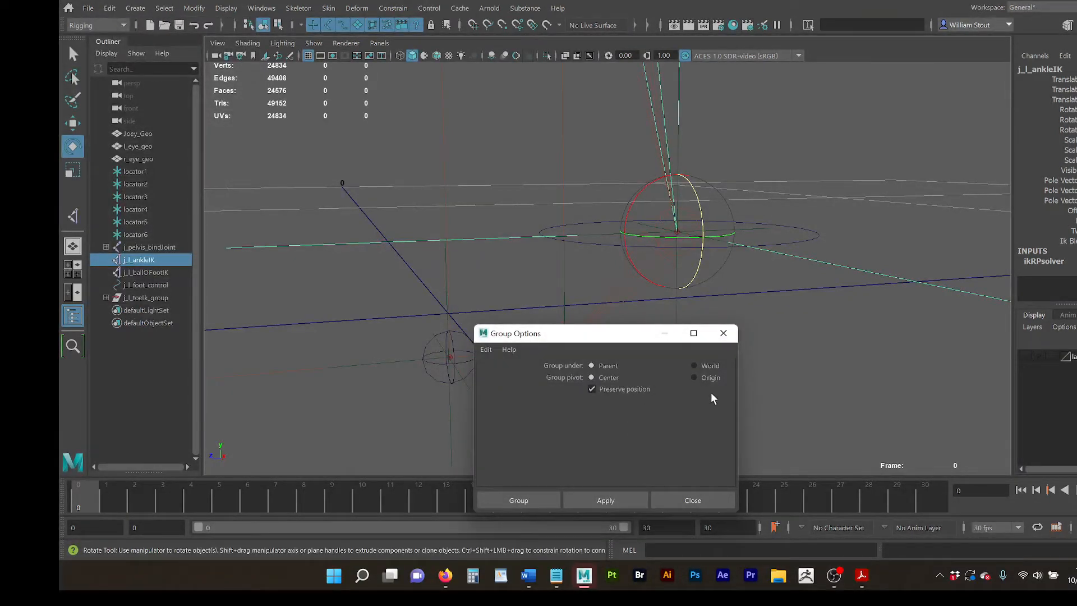
pyautogui.click(517, 501)
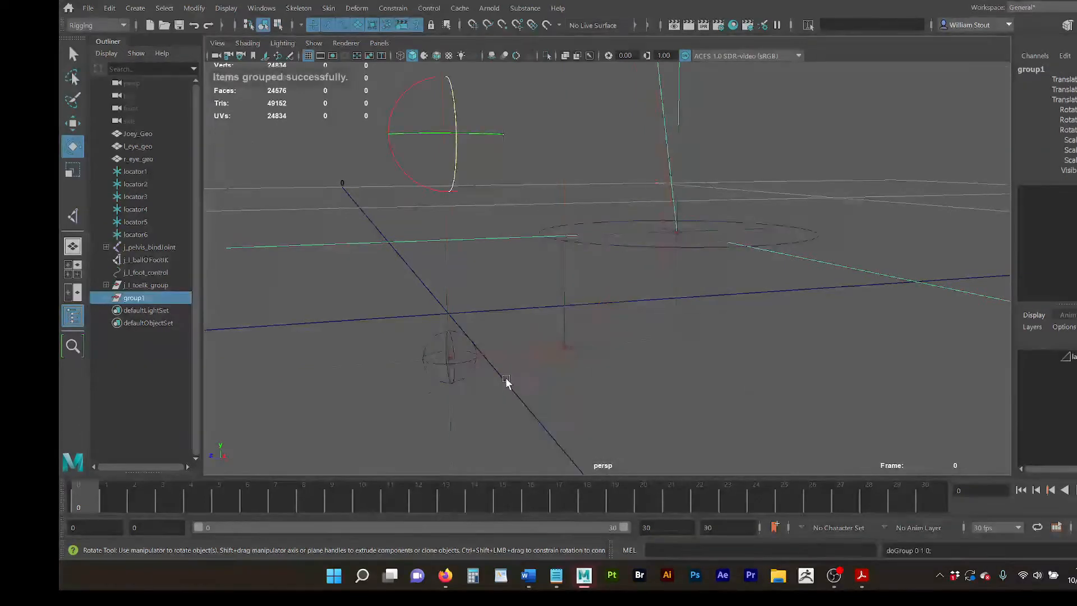
# Step: Snap the ankle IK group's pivot to the ball-of-foot joint
pyautogui.moveTo(507, 380)
pyautogui.keyDown('alt'); pyautogui.mouseDown()
pyautogui.moveTo(557, 382)
pyautogui.moveTo(510, 378)
pyautogui.mouseUp(); pyautogui.keyUp('alt')
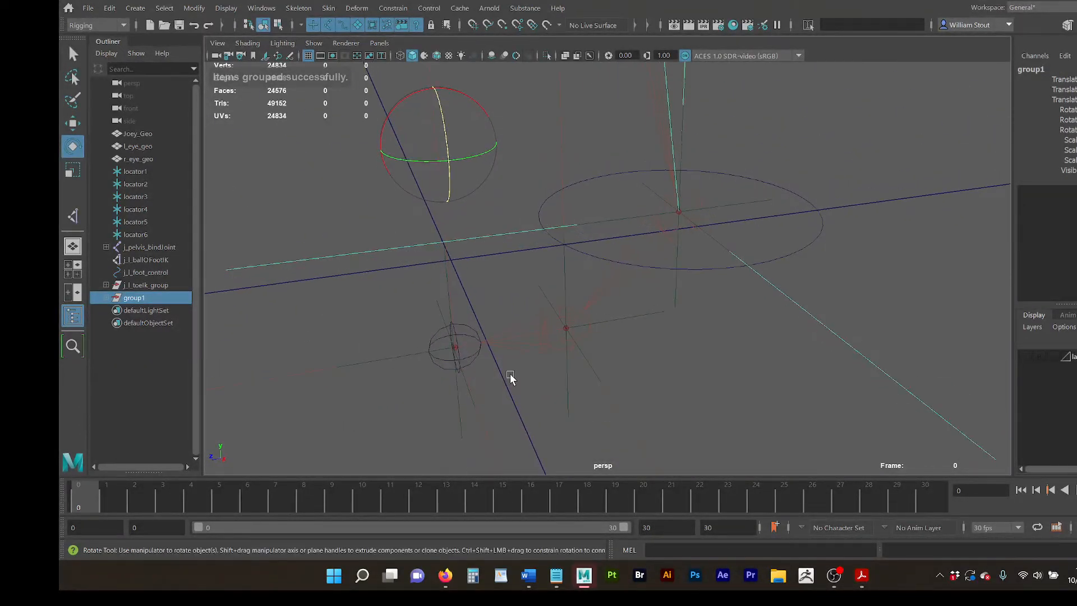
pyautogui.press('v')
pyautogui.moveTo(440, 145); pyautogui.dragTo(561, 332)
# Step: Test-rotate the ankle IK group about its pivot at the ball of the foot, and undo the rotation
pyautogui.keyDown('alt'); pyautogui.moveTo(630, 428); pyautogui.dragTo(533, 193); pyautogui.keyUp('alt')
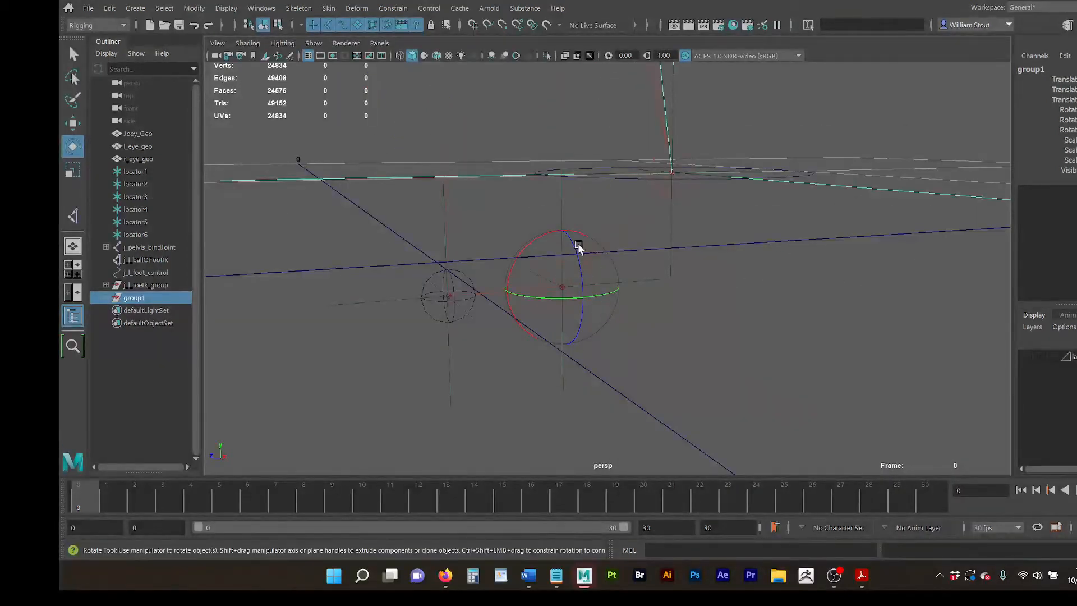
pyautogui.moveTo(544, 333); pyautogui.dragTo(525, 315)
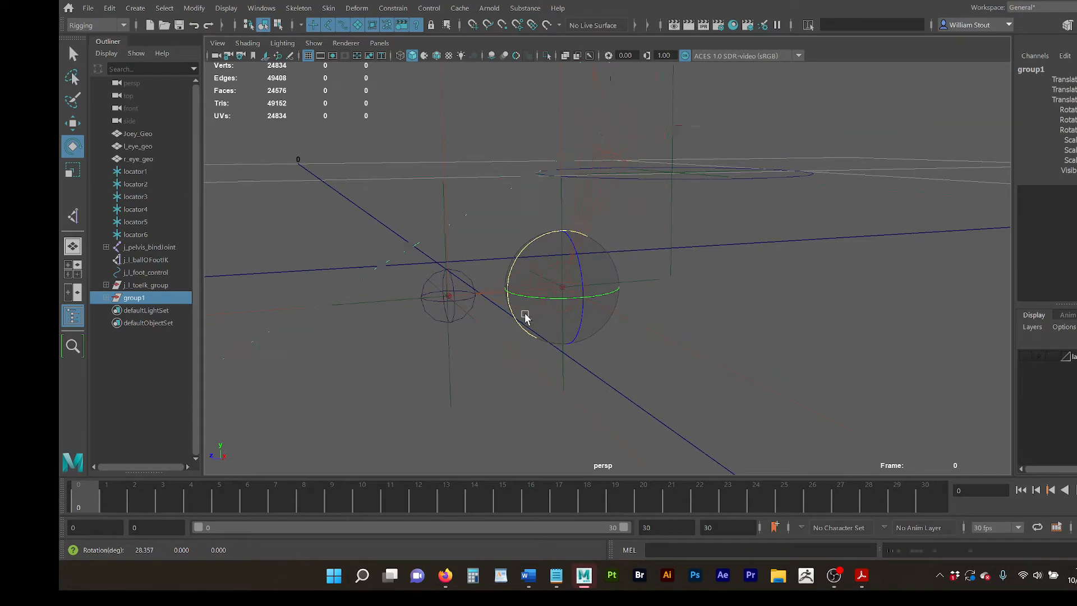
pyautogui.hotkey('ctrl', 'z')
# Step: Rename the ankle IK group as j_l_ankle_group
pyautogui.doubleClick(144, 298)
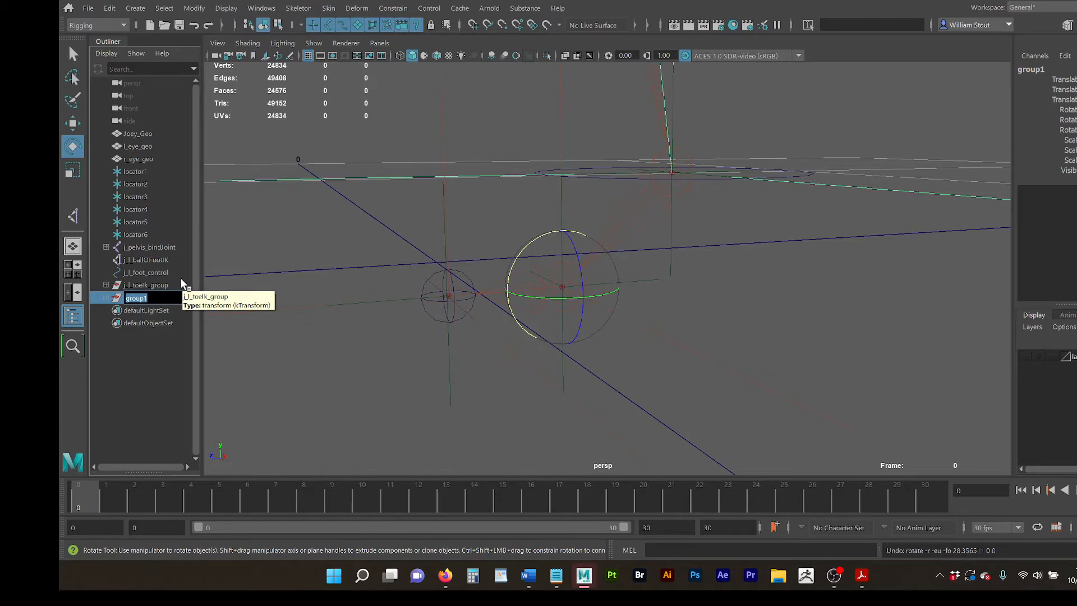
pyautogui.write('j_l_')
pyautogui.write('anleIkGrou')
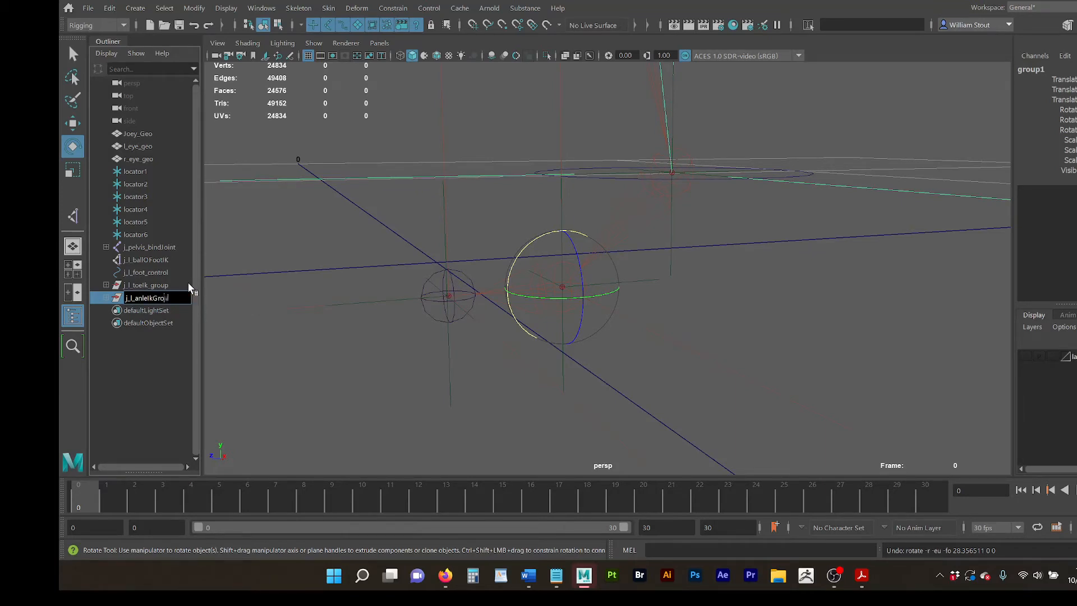
pyautogui.press('BackSpace')
pyautogui.press('BackSpace')
pyautogui.press('BackSpace')
pyautogui.press('BackSpace')
pyautogui.write('e_group')
pyautogui.press('Return')
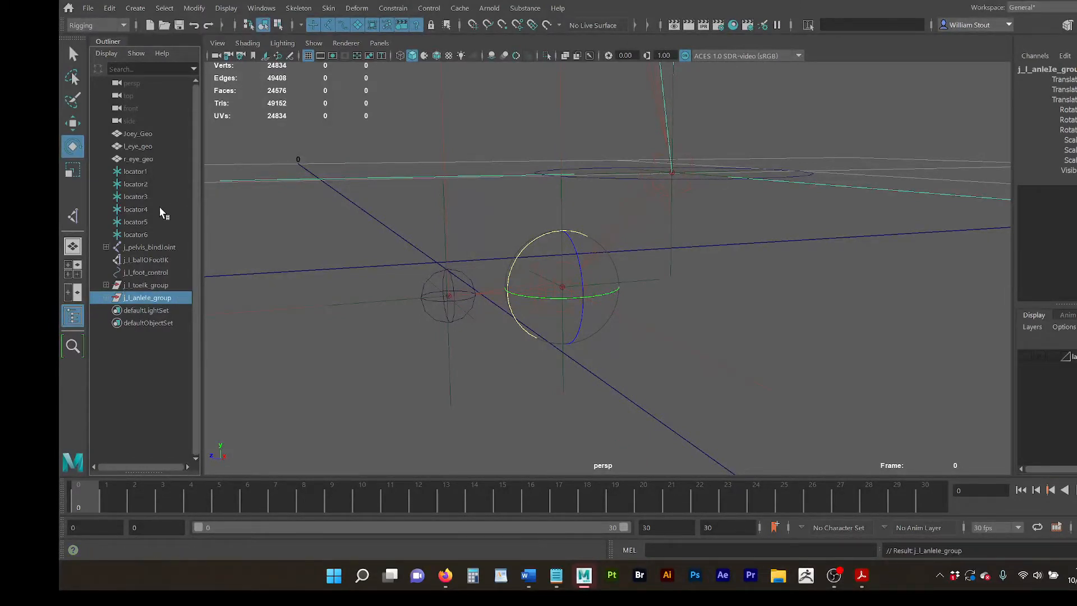
pyautogui.doubleClick(148, 298)
pyautogui.click(144, 298)
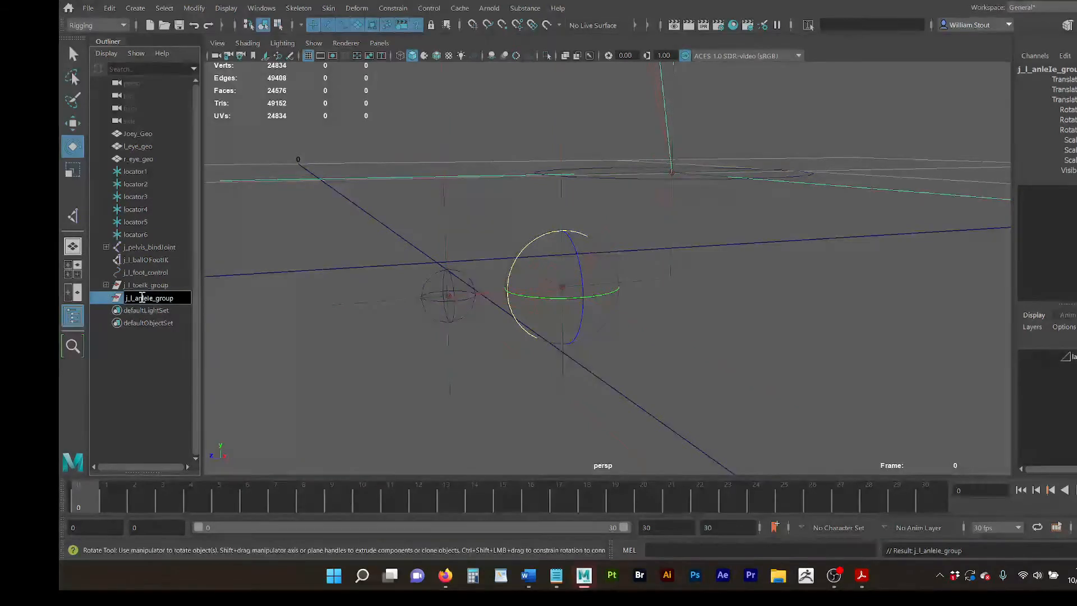
pyautogui.write('k')
pyautogui.press('Return')
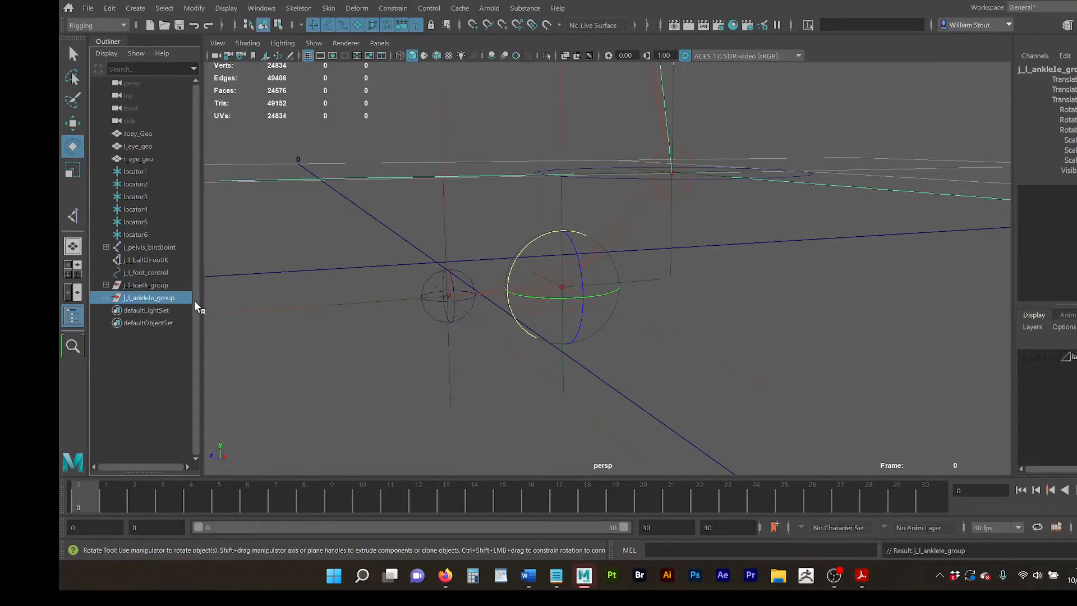
pyautogui.doubleClick(149, 300)
pyautogui.click(150, 298)
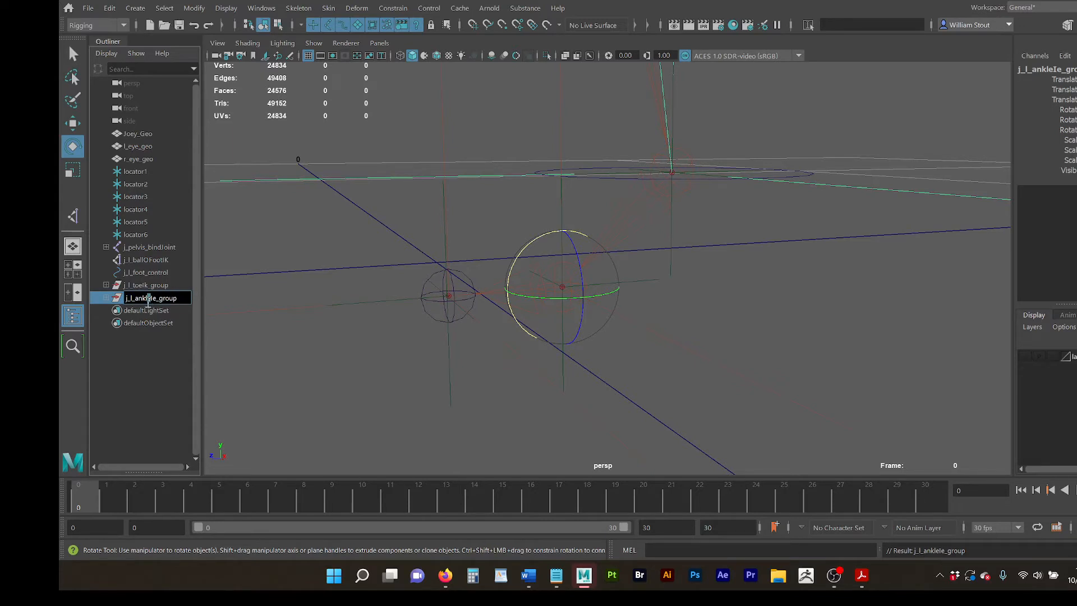
pyautogui.press('BackSpace')
pyautogui.click(96, 392)
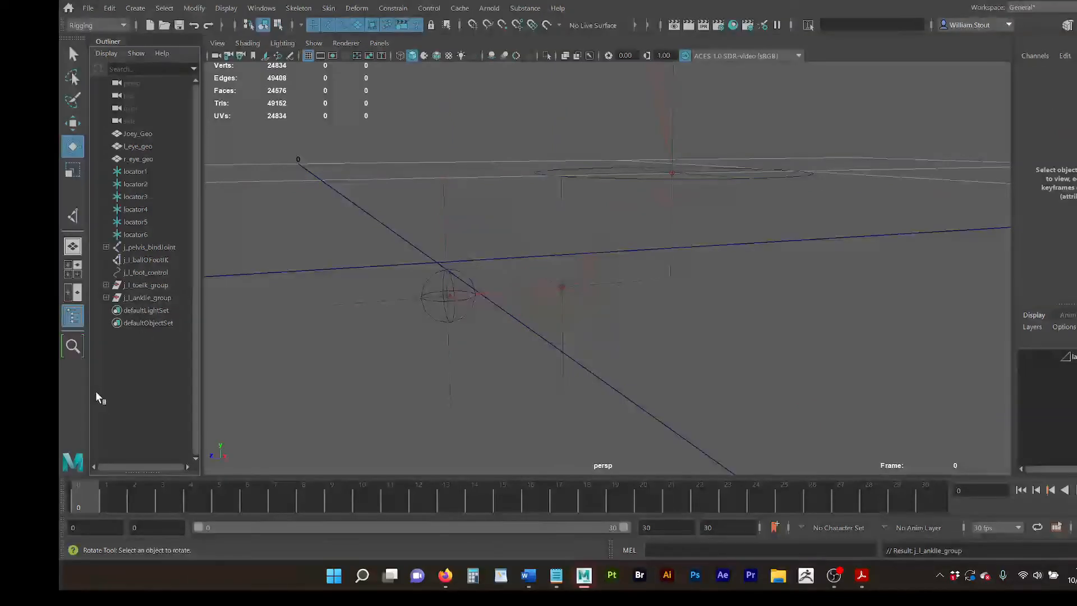
pyautogui.doubleClick(149, 297)
pyautogui.click(150, 298)
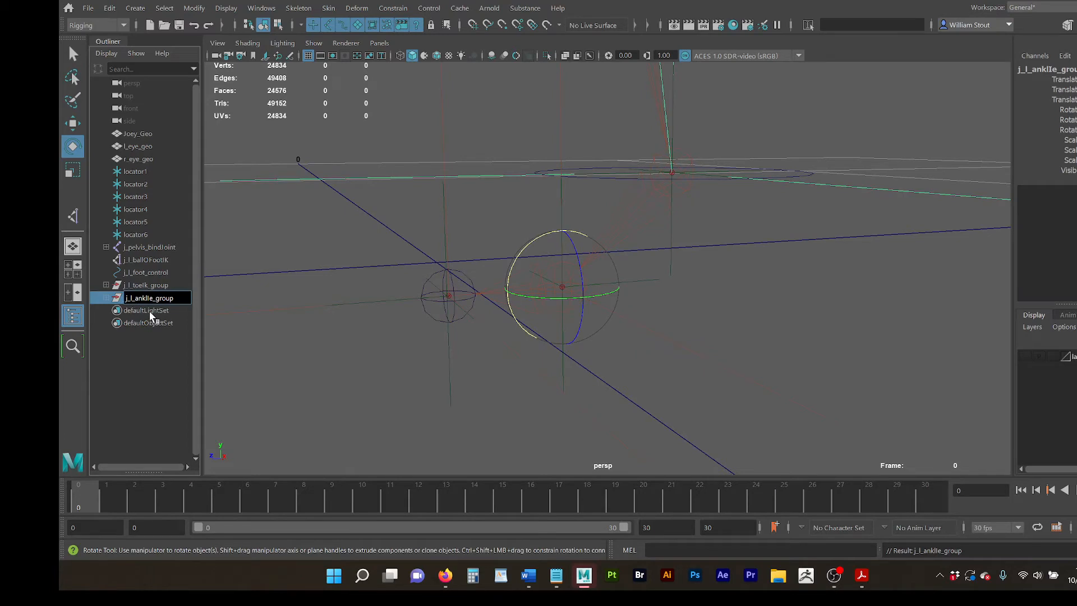
pyautogui.press('BackSpace')
pyautogui.press('Return')
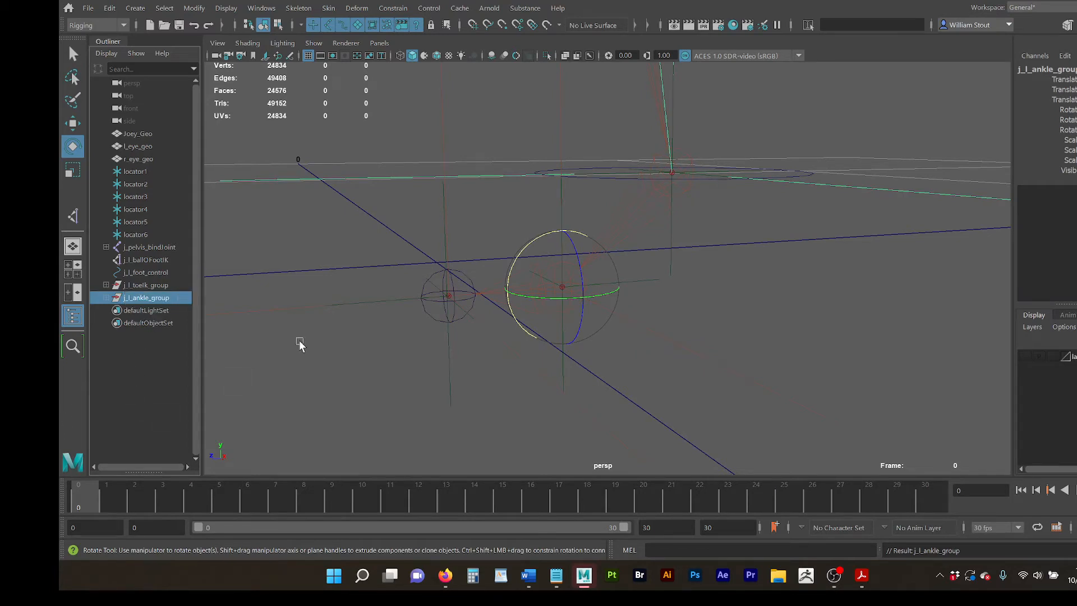
# Step: Parent j_l_ballOFootIK, j_l_toeIk_group and j_l_ankle_group under j_l_foot_control
pyautogui.click(170, 288)
pyautogui.keyDown('shift'); pyautogui.click(166, 308); pyautogui.keyUp('shift')
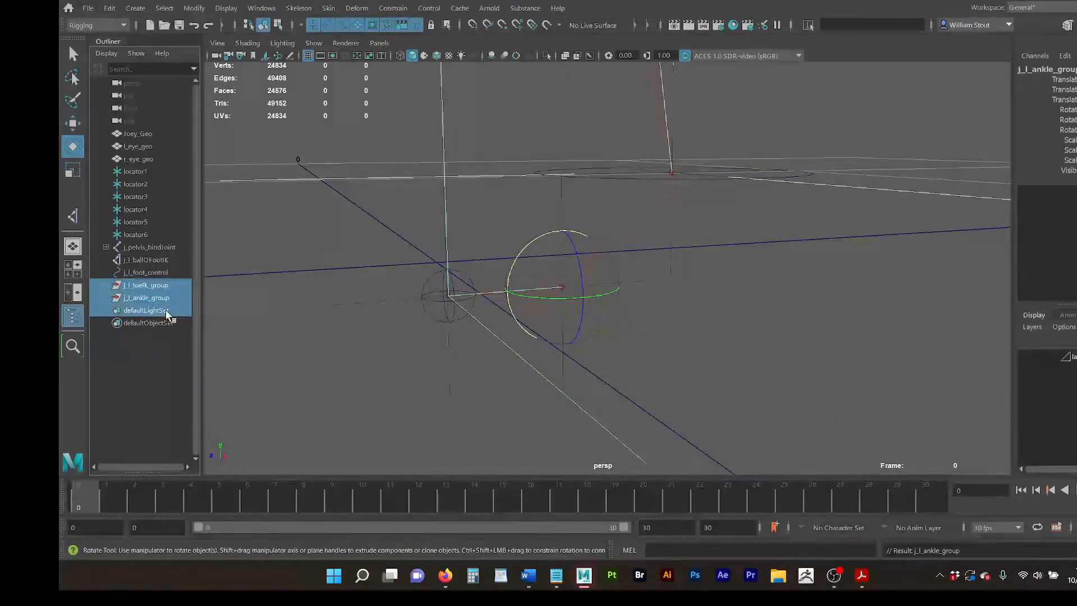
pyautogui.click(161, 260)
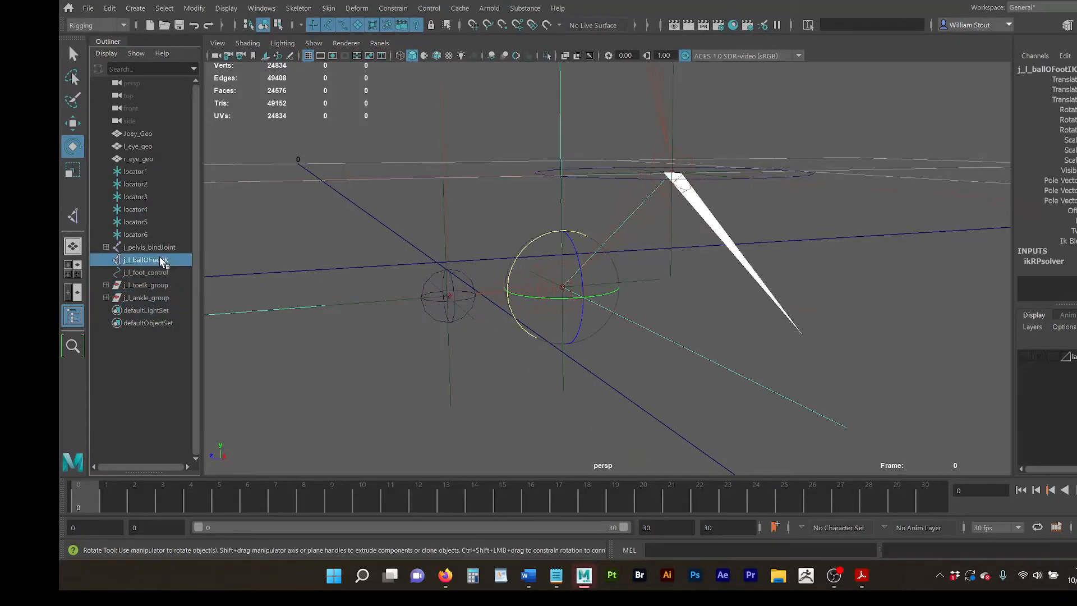
pyautogui.keyDown('ctrl'); pyautogui.click(162, 286); pyautogui.keyUp('ctrl')
pyautogui.keyDown('ctrl'); pyautogui.click(162, 298); pyautogui.keyUp('ctrl')
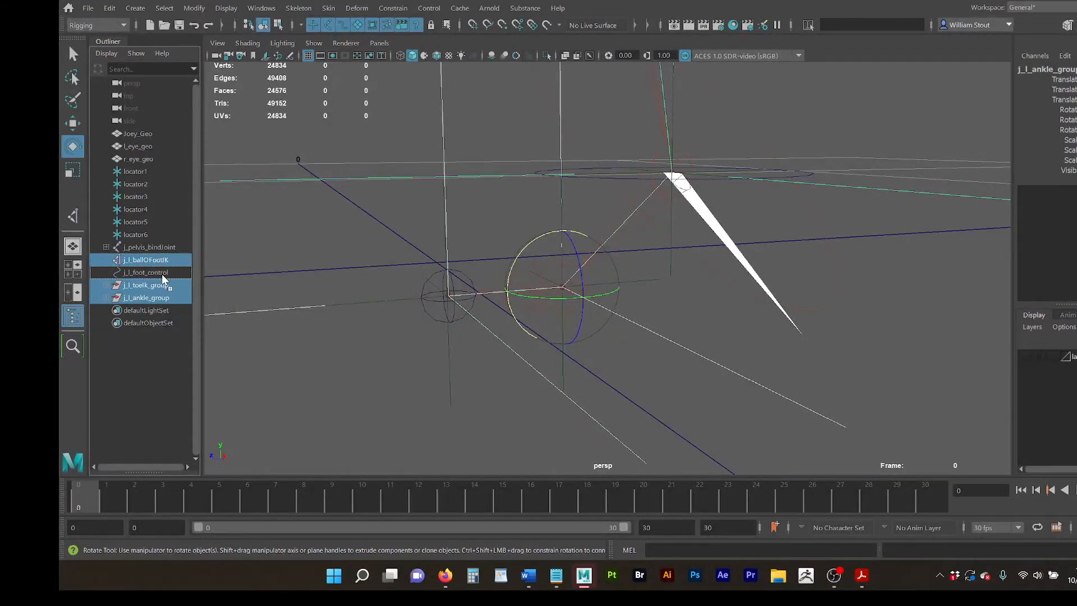
pyautogui.moveTo(162, 275); pyautogui.dragTo(161, 275, button='middle')
# Step: Test-move and test-rotate j_l_foot_control to check that it carries the foot, and undo both transforms
pyautogui.click(155, 260)
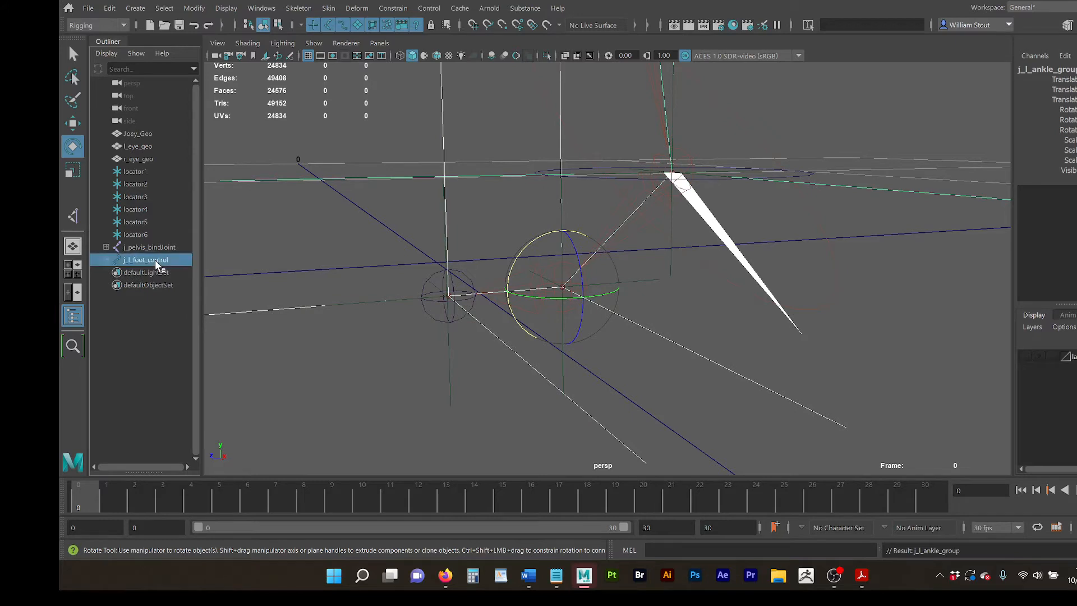
pyautogui.keyDown('alt'); pyautogui.moveTo(416, 278); pyautogui.dragTo(531, 259); pyautogui.keyUp('alt')
pyautogui.press('w')
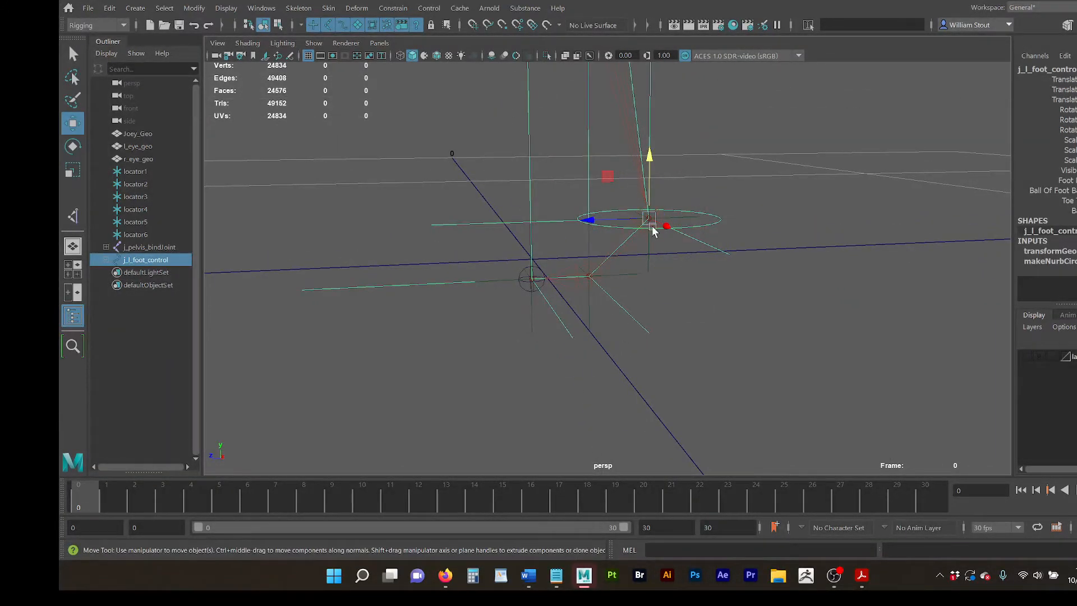
pyautogui.keyDown('alt'); pyautogui.moveTo(649, 221); pyautogui.dragTo(563, 173); pyautogui.keyUp('alt')
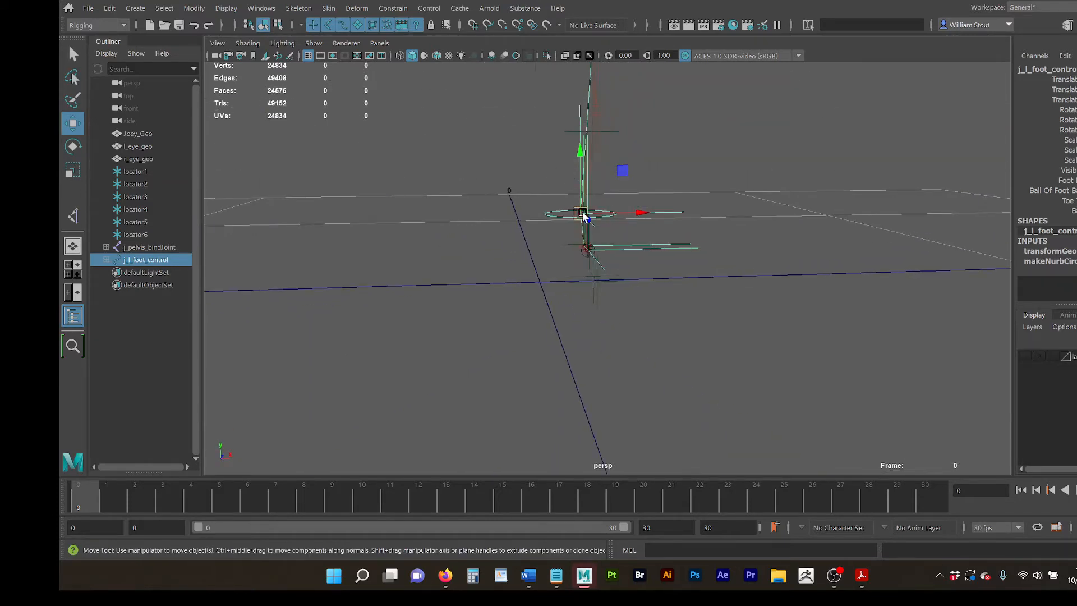
pyautogui.moveTo(588, 215); pyautogui.dragTo(650, 213)
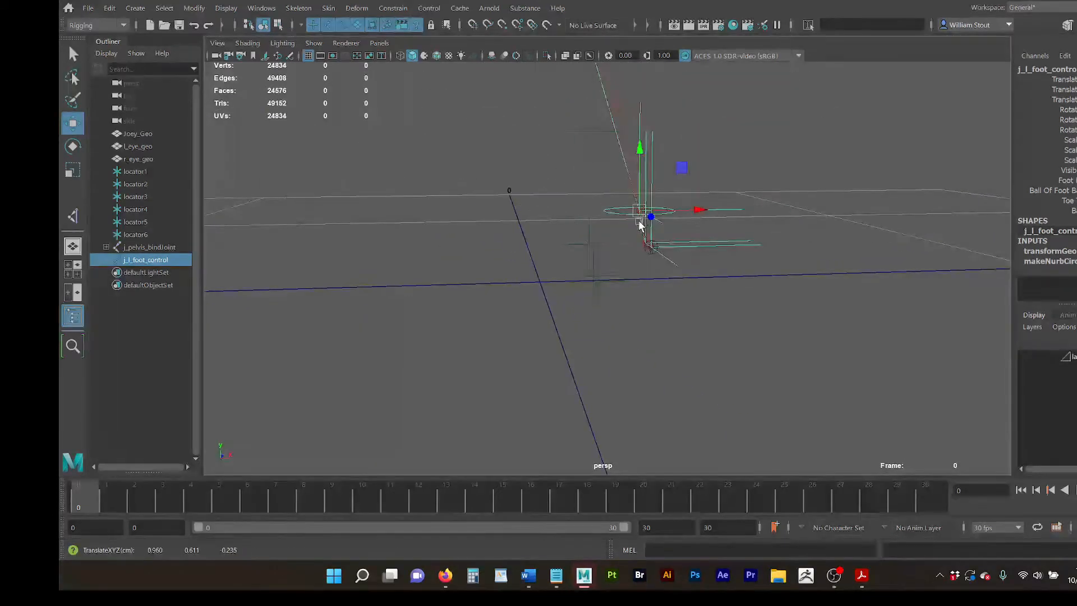
pyautogui.keyDown('alt'); pyautogui.moveTo(521, 289); pyautogui.dragTo(770, 253); pyautogui.keyUp('alt')
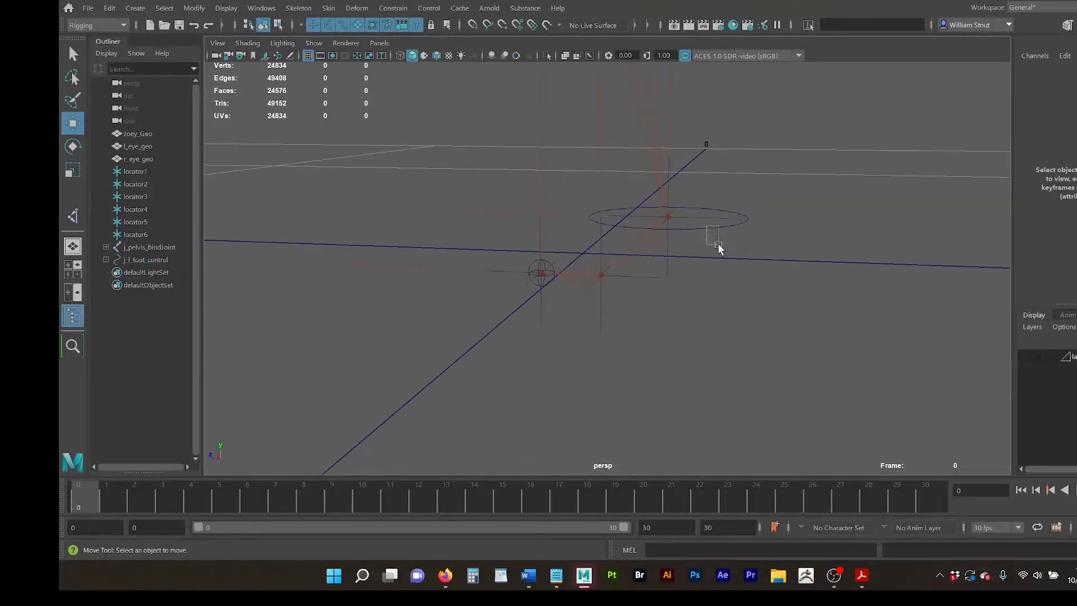
pyautogui.press('e')
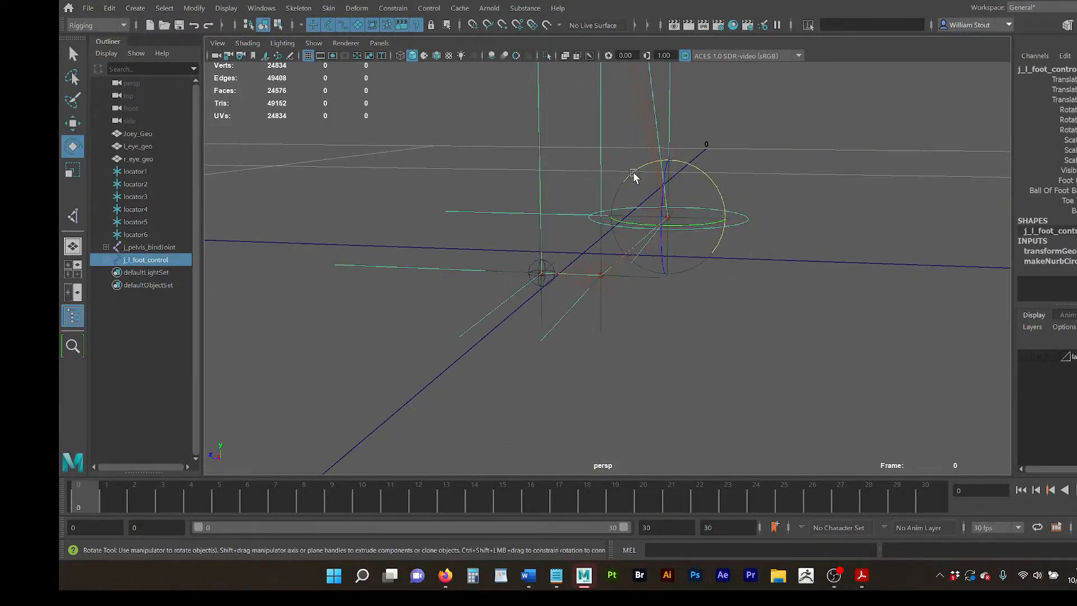
pyautogui.moveTo(638, 176)
pyautogui.mouseDown()
pyautogui.moveTo(618, 202)
pyautogui.moveTo(642, 167)
pyautogui.mouseUp()
pyautogui.hotkey('ctrl', 'z')
# Step: Show the character mesh layer and move the foot control's pivot to the back of the heel at ground level in the side view
pyautogui.keyDown('alt'); pyautogui.moveTo(800, 233); pyautogui.dragTo(705, 241); pyautogui.keyUp('alt')
pyautogui.press('space')
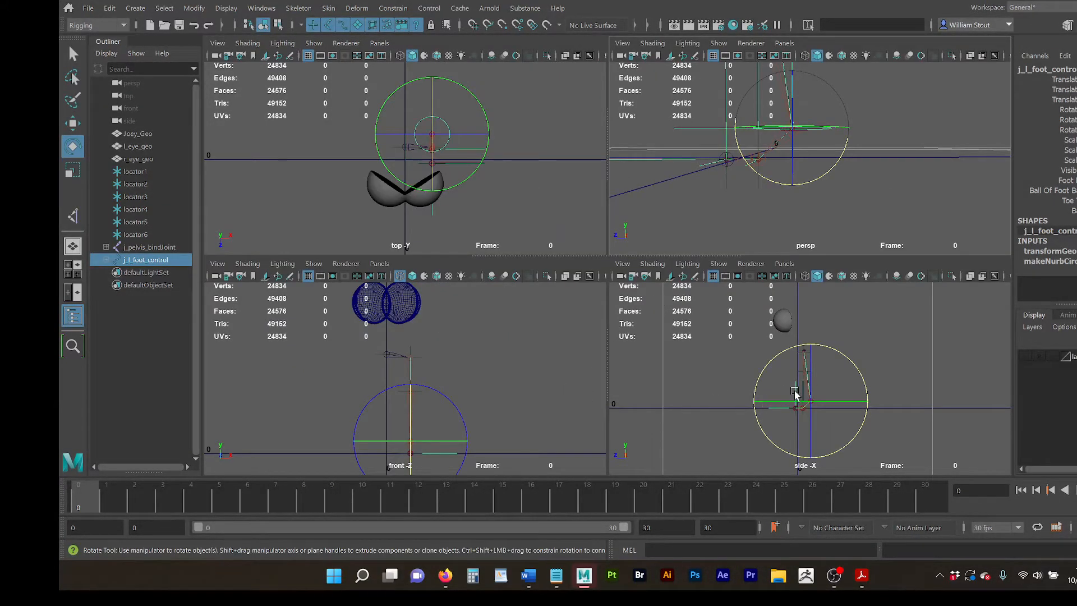
pyautogui.press('space')
pyautogui.keyDown('alt'); pyautogui.moveTo(612, 389); pyautogui.dragTo(834, 388, button='right'); pyautogui.keyUp('alt')
pyautogui.keyDown('alt'); pyautogui.moveTo(834, 387); pyautogui.dragTo(736, 209, button='middle'); pyautogui.keyUp('alt')
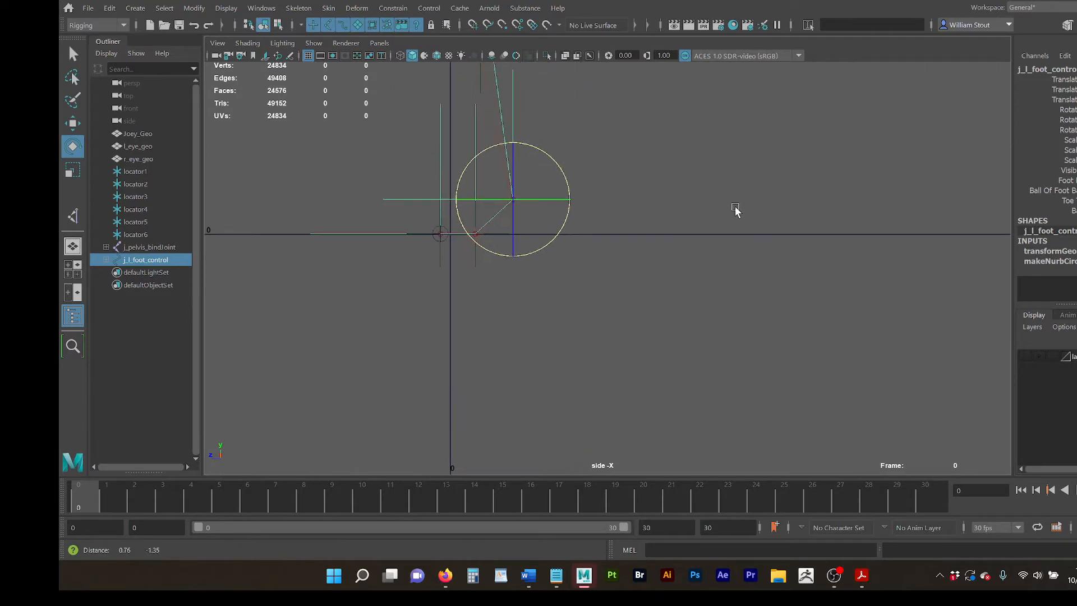
pyautogui.keyDown('alt'); pyautogui.moveTo(737, 210); pyautogui.dragTo(809, 264, button='right'); pyautogui.keyUp('alt')
pyautogui.keyDown('alt'); pyautogui.moveTo(663, 215); pyautogui.dragTo(833, 280, button='middle'); pyautogui.keyUp('alt')
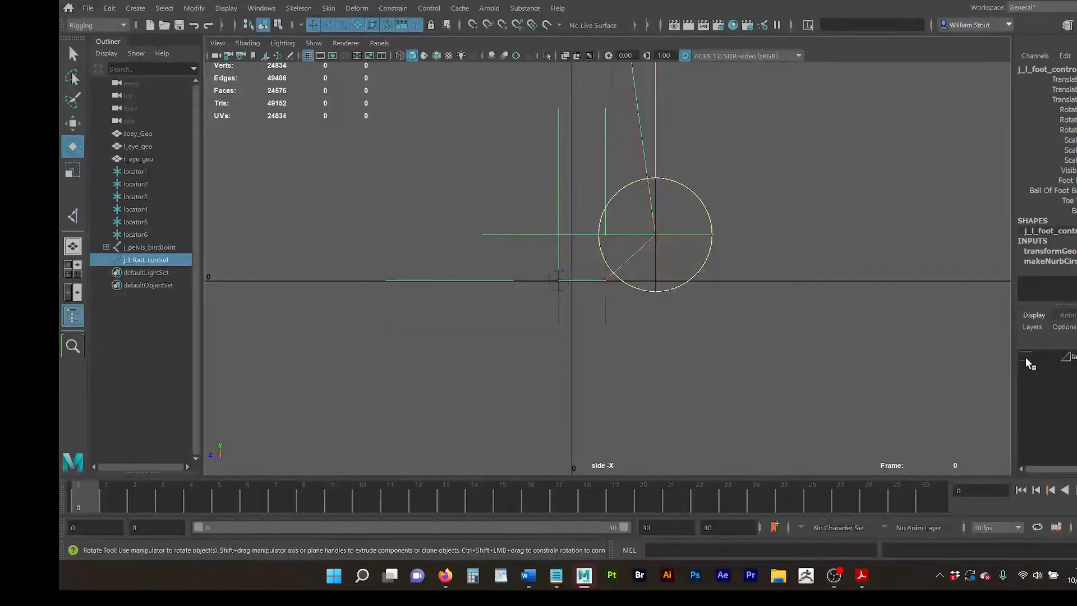
pyautogui.click(1026, 356)
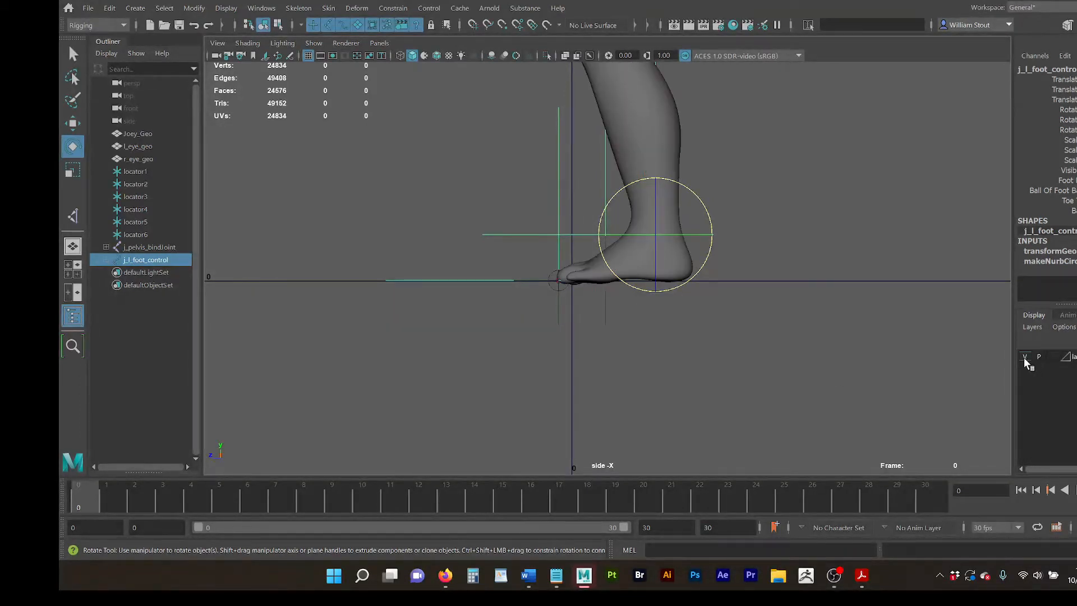
pyautogui.press('d')
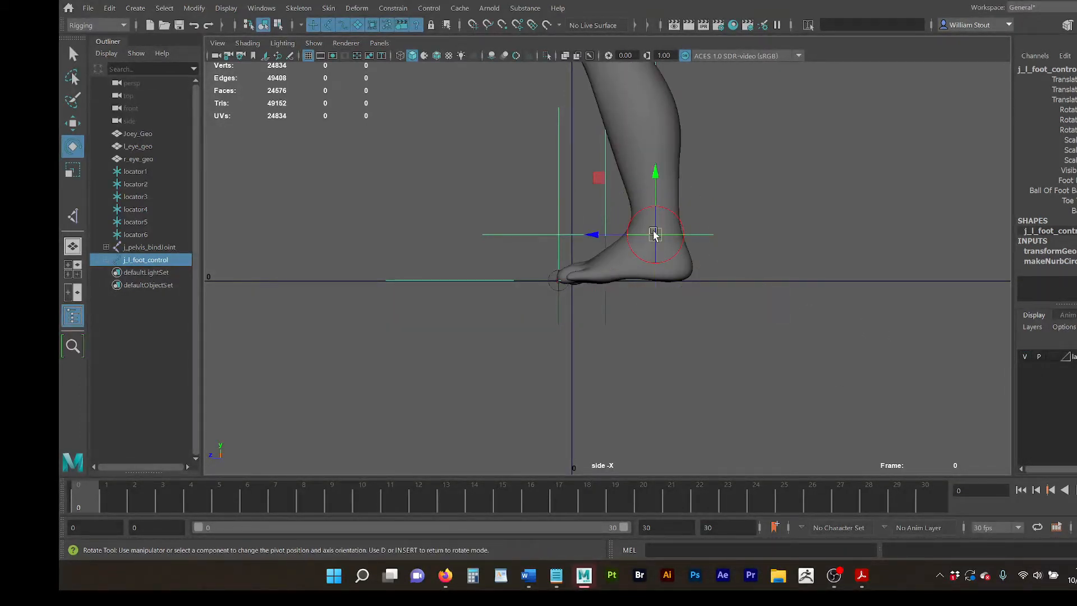
pyautogui.moveTo(657, 236); pyautogui.dragTo(685, 277)
pyautogui.press('d')
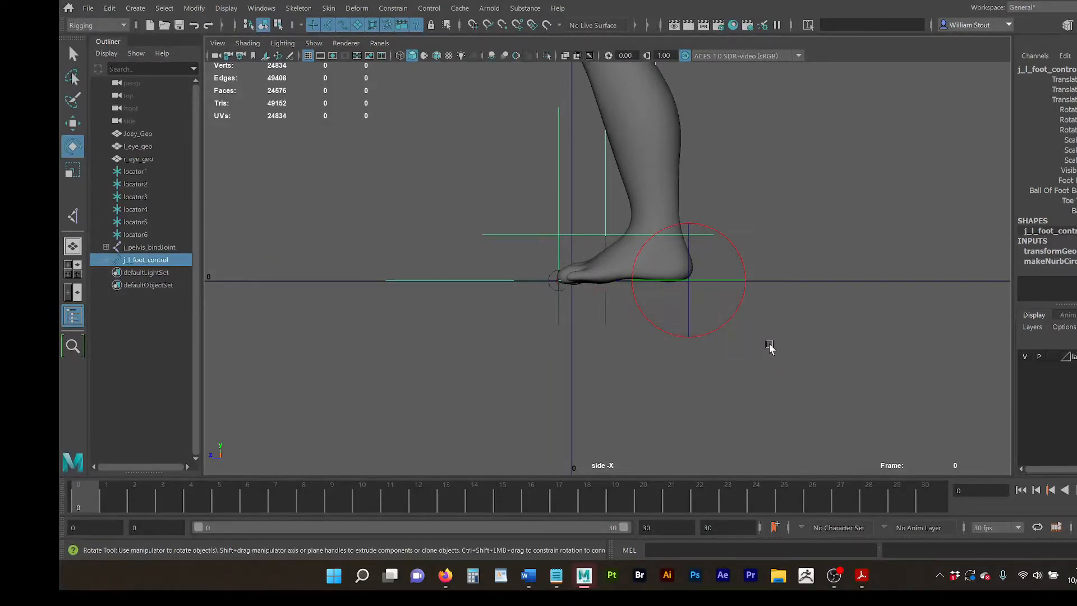
# Step: Test-rotate the foot control about its heel pivot in the side view, and undo the rotation
pyautogui.scroll(4, 724, 336)
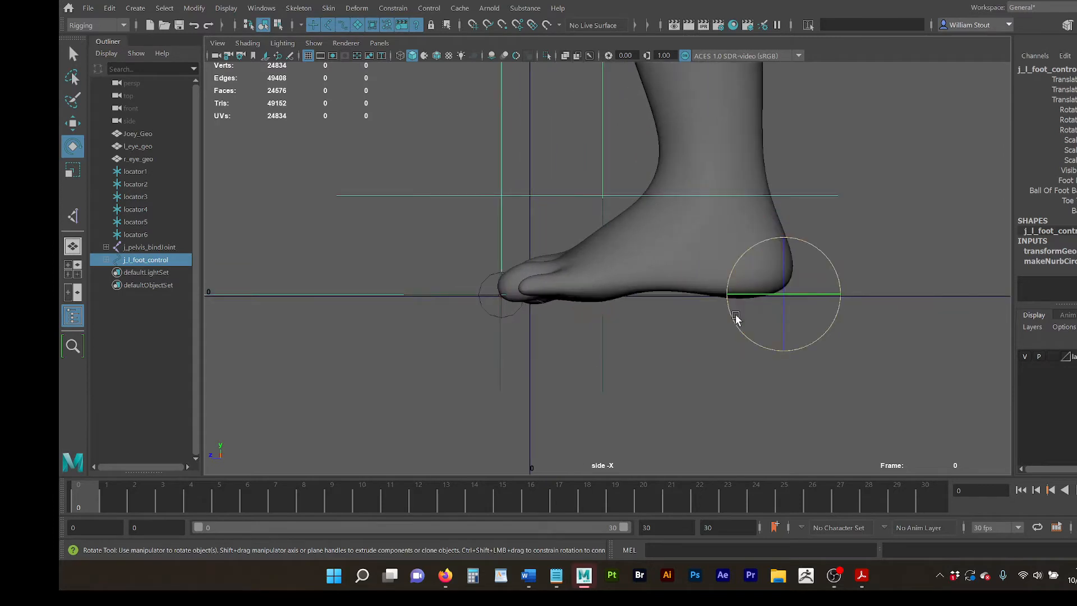
pyautogui.press('w')
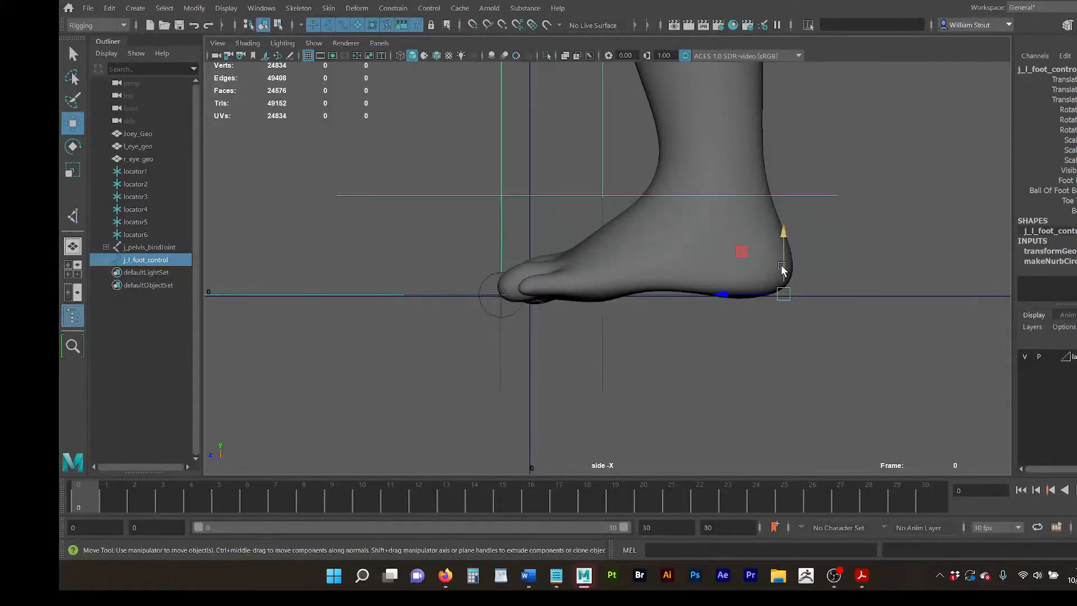
pyautogui.moveTo(782, 268); pyautogui.dragTo(786, 292)
pyautogui.scroll(-10, 635, 378)
pyautogui.scroll(5, 637, 328)
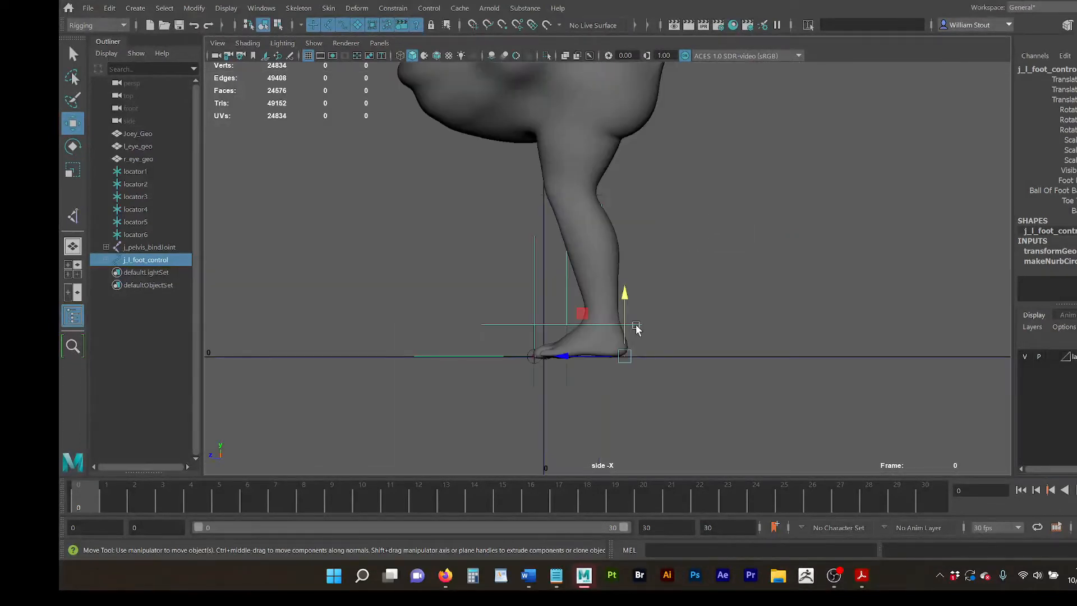
pyautogui.press('e')
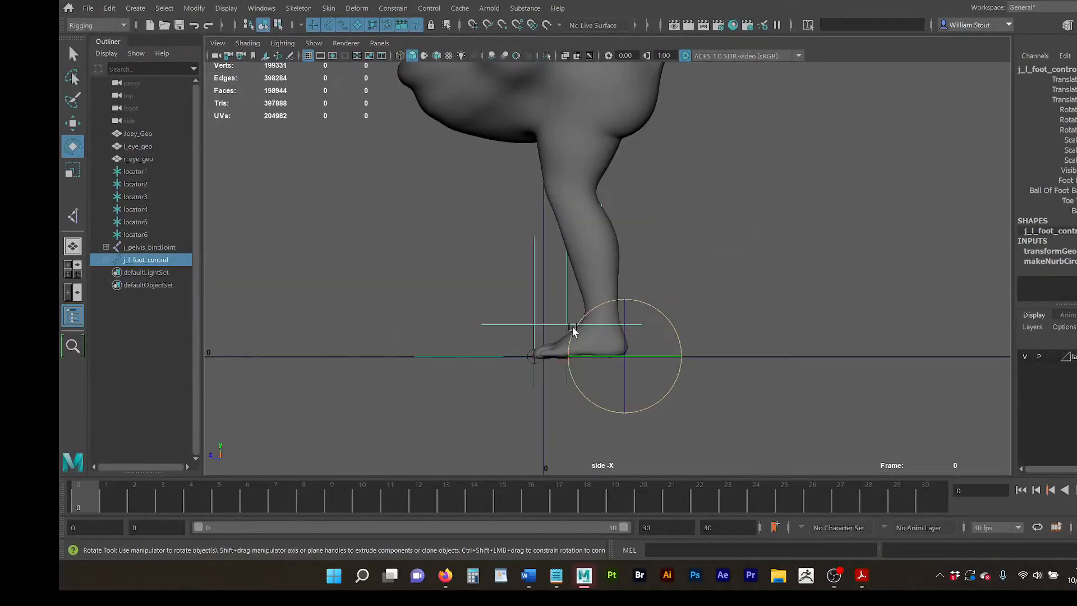
pyautogui.moveTo(578, 336); pyautogui.dragTo(584, 378)
# Step: Test the foot control's sideways swivel and toe lift about the heel in the perspective view, undoing each rotation
pyautogui.press('space')
pyautogui.keyDown('alt'); pyautogui.moveTo(729, 243); pyautogui.dragTo(744, 242); pyautogui.keyUp('alt')
pyautogui.moveTo(797, 201); pyautogui.dragTo(853, 193)
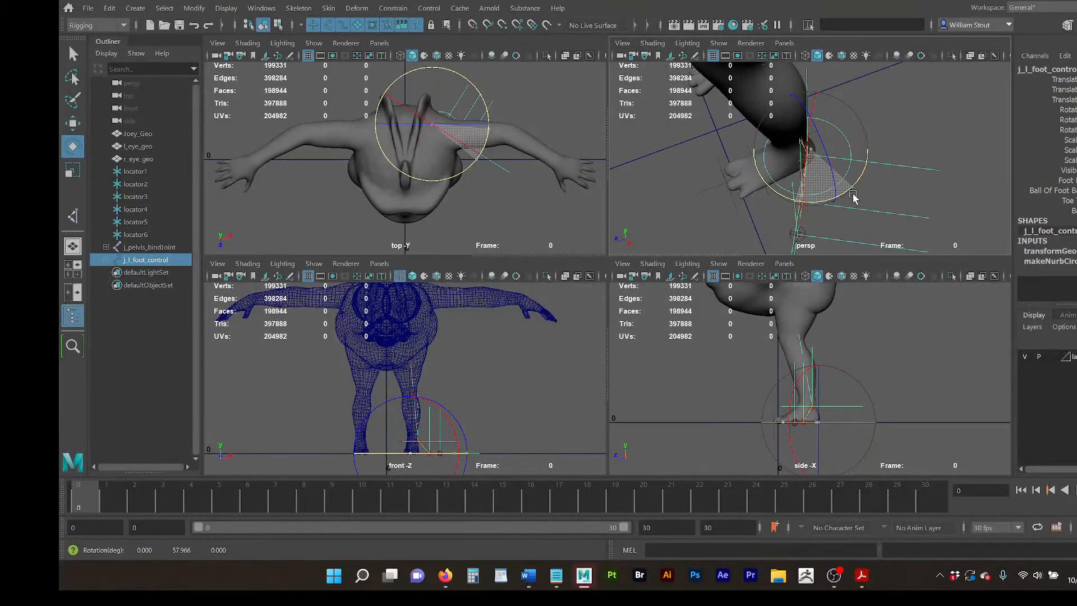
pyautogui.hotkey('ctrl', 'z')
pyautogui.keyDown('alt'); pyautogui.moveTo(738, 223); pyautogui.dragTo(755, 160); pyautogui.keyUp('alt')
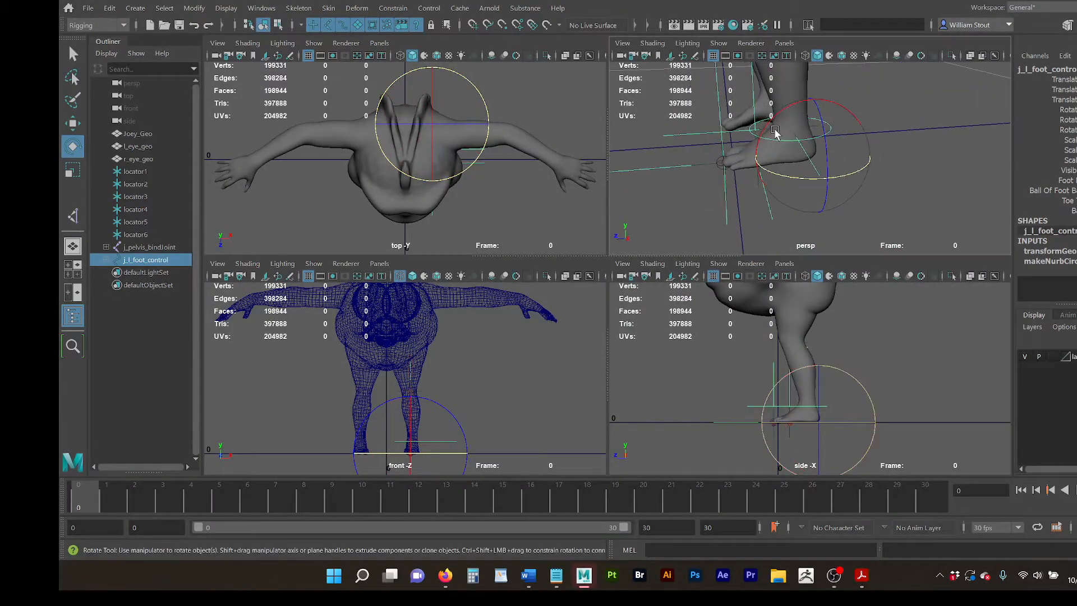
pyautogui.moveTo(783, 109); pyautogui.dragTo(811, 77)
pyautogui.hotkey('ctrl', 'z')
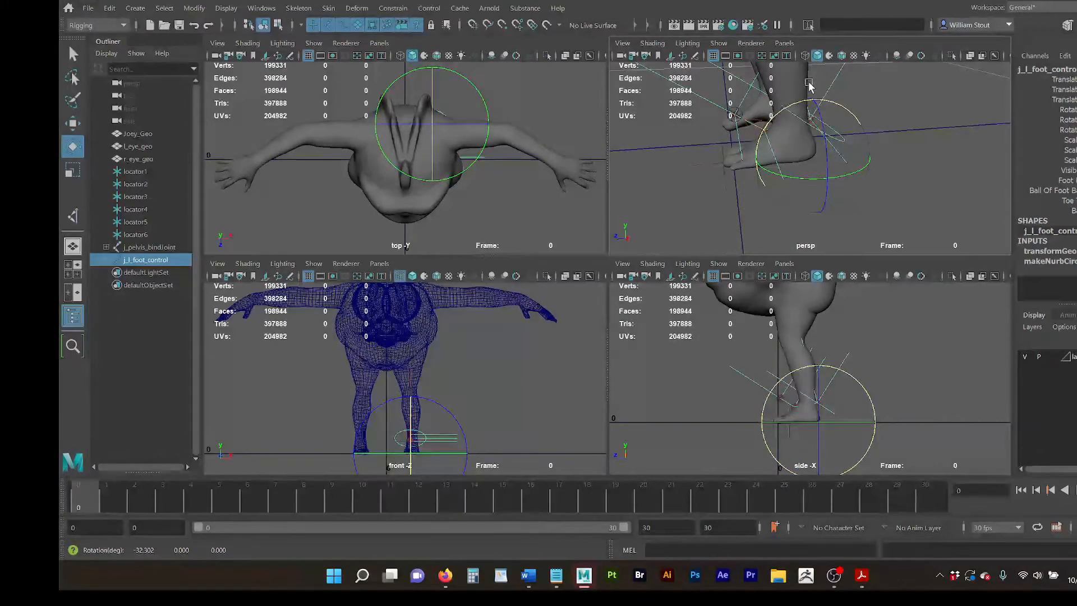
pyautogui.keyDown('alt'); pyautogui.moveTo(848, 121); pyautogui.dragTo(865, 156, button='middle'); pyautogui.keyUp('alt')
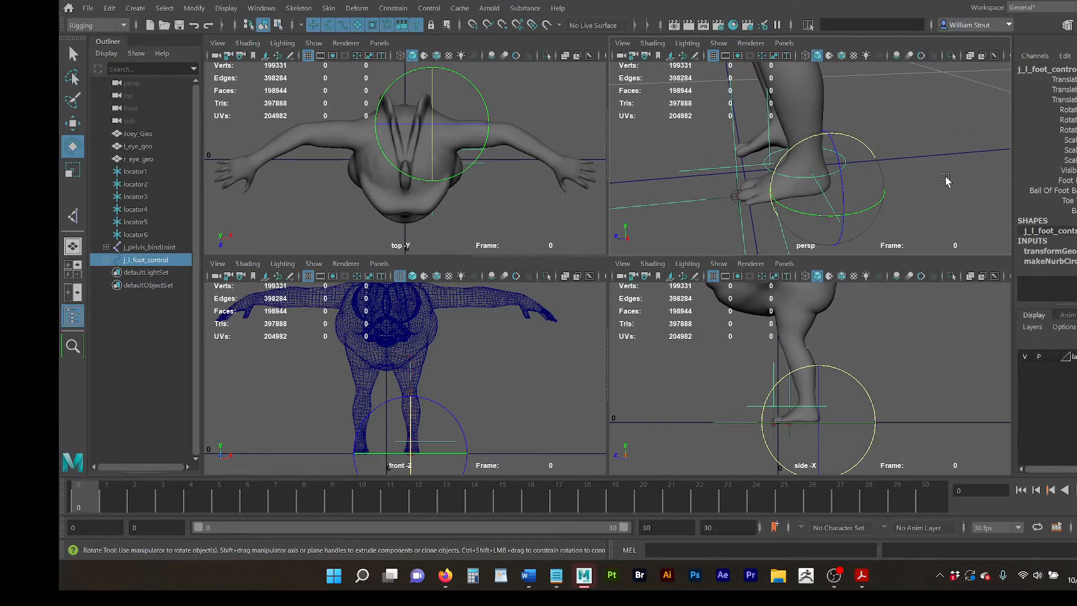
pyautogui.scroll(1, 745, 181)
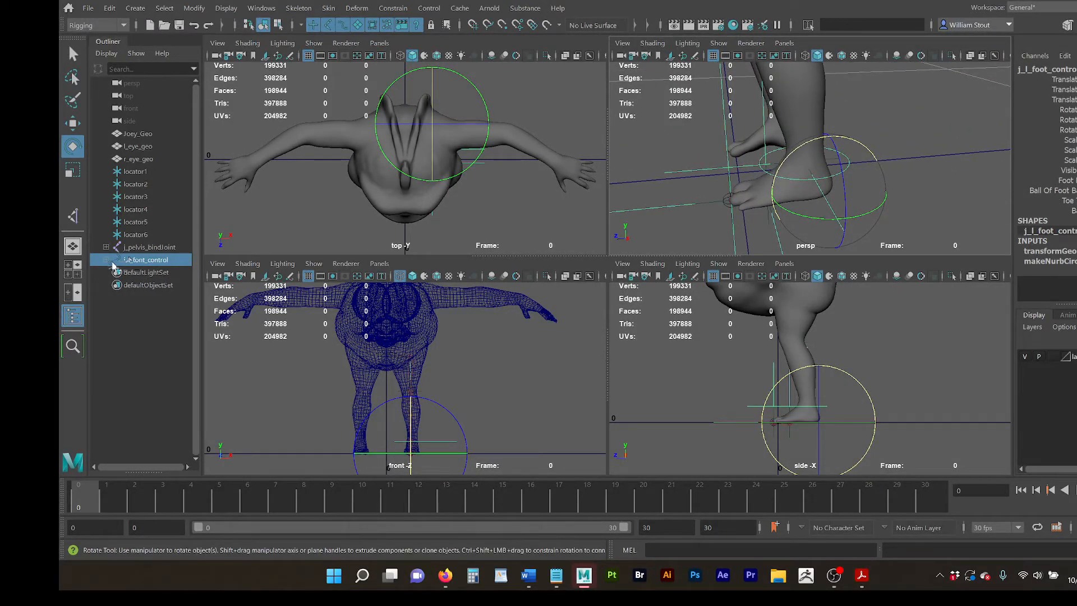
# Step: Expand the foot control's hierarchy, test-rotate the ball-of-foot IK handle in the perspective view, and undo the rotation
pyautogui.click(114, 262)
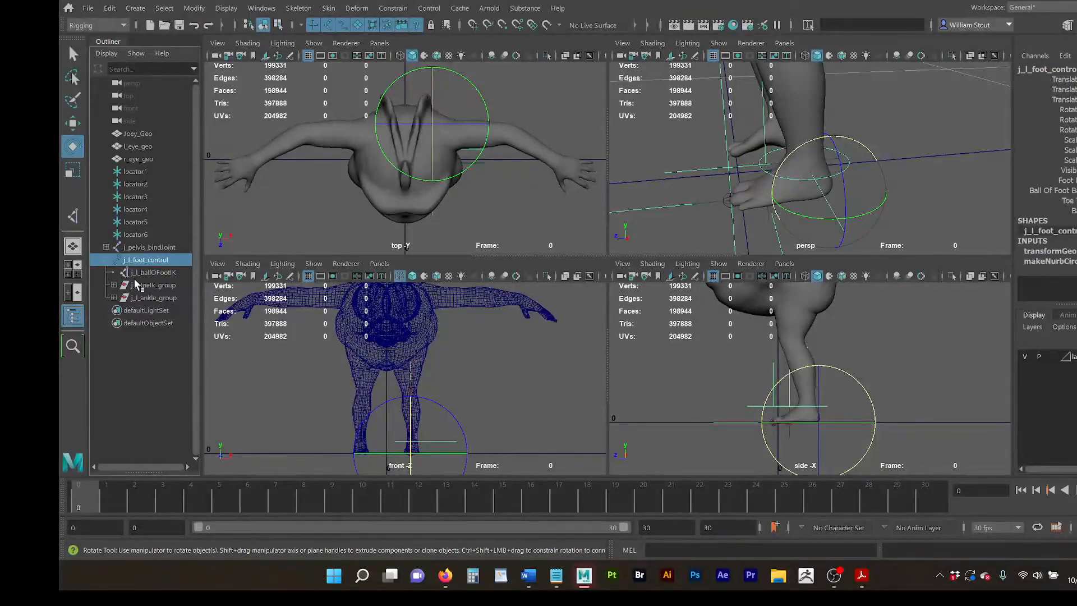
pyautogui.click(150, 272)
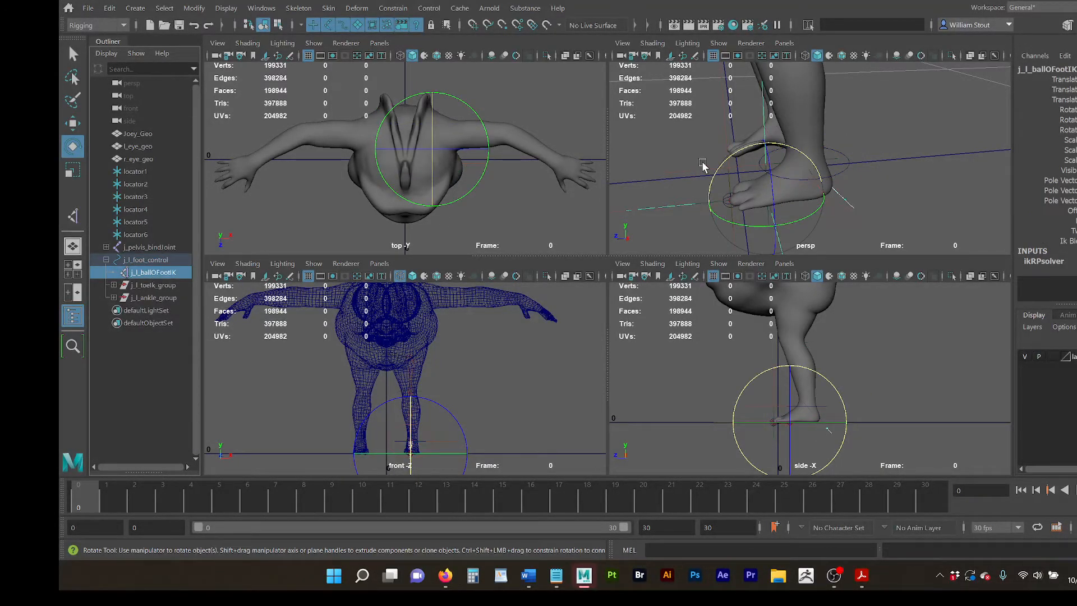
pyautogui.moveTo(721, 168); pyautogui.dragTo(701, 196)
pyautogui.hotkey('ctrl', 'z')
# Step: Test-rotate j_l_ankle_group about its X axis to check how it lifts the heel, and undo the rotation
pyautogui.click(169, 299)
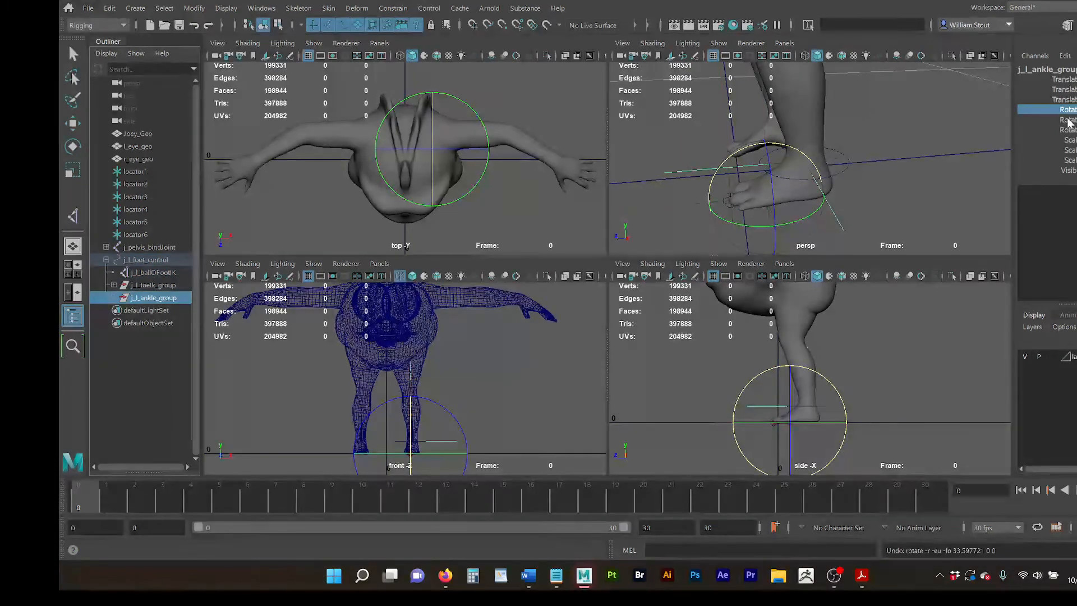
pyautogui.moveTo(924, 133); pyautogui.dragTo(861, 132, button='middle')
pyautogui.hotkey('ctrl', 'z')
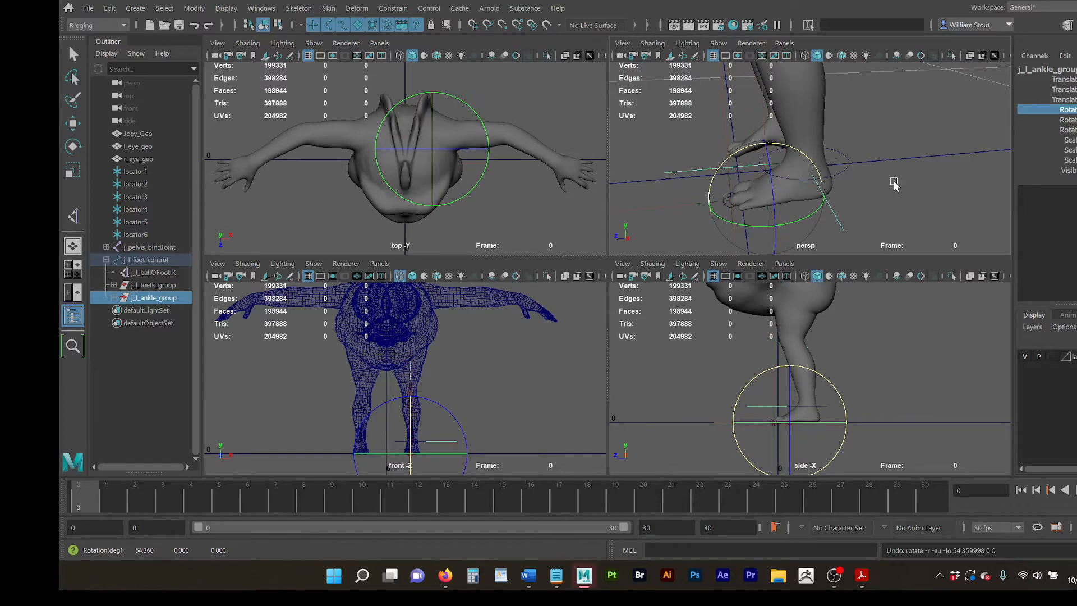
# Step: Graph the connections of j_l_foot_control, j_l_toeIk_group and j_l_ankle_group together in the Node Editor
pyautogui.keyDown('alt'); pyautogui.moveTo(884, 176); pyautogui.dragTo(871, 151); pyautogui.keyUp('alt')
pyautogui.click(913, 173)
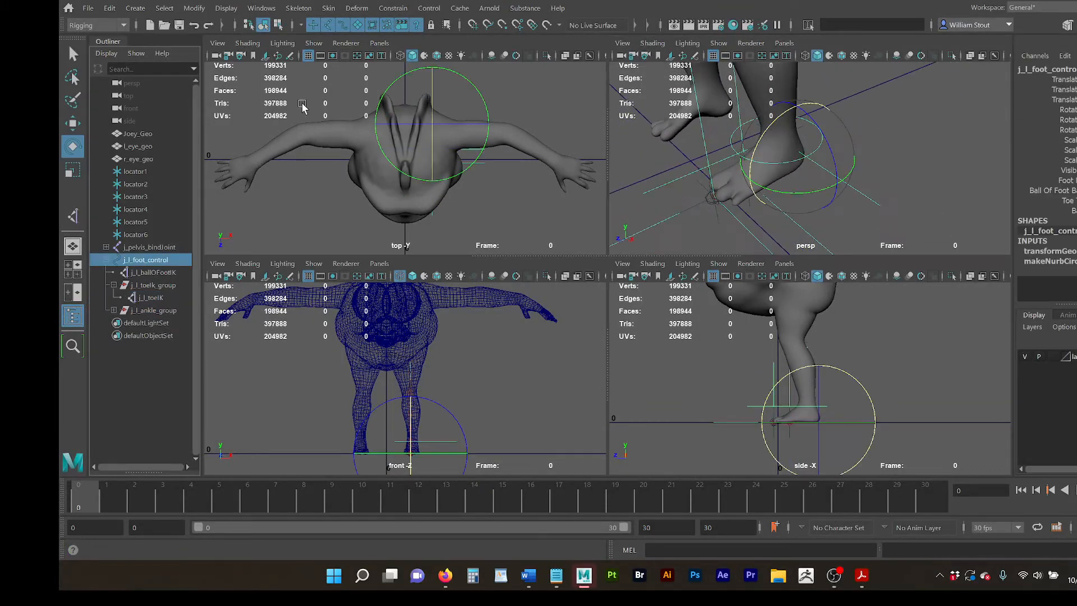
pyautogui.click(261, 8)
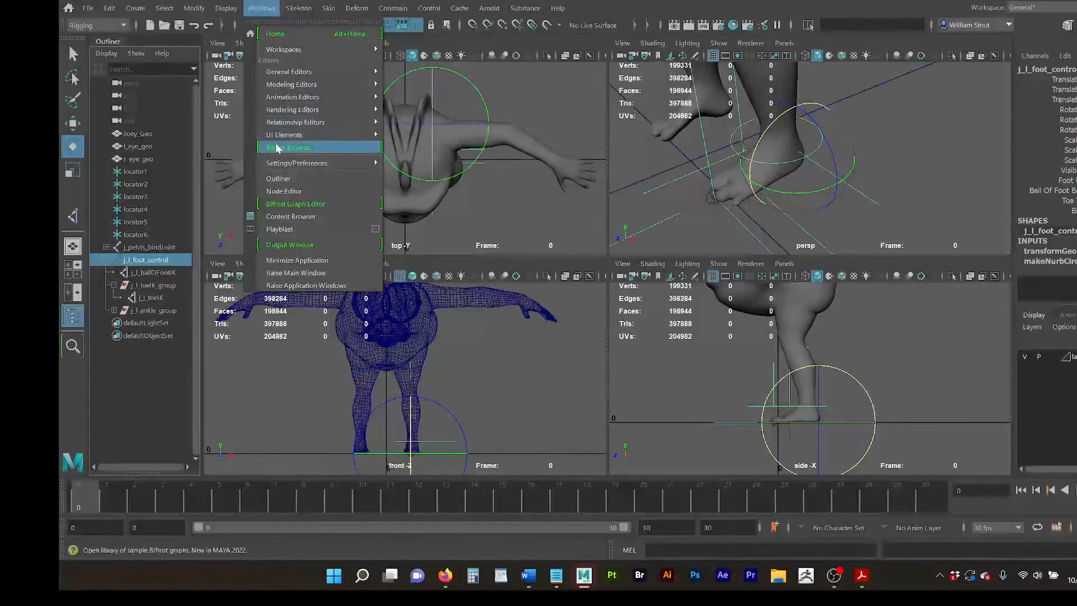
pyautogui.click(282, 192)
pyautogui.moveTo(396, 191); pyautogui.dragTo(394, 92)
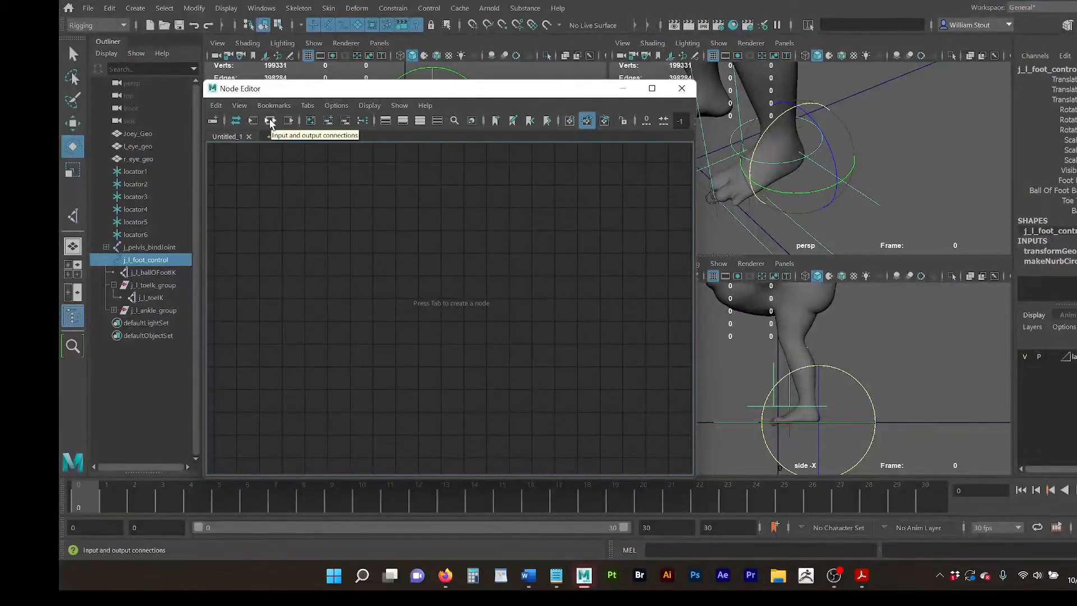
pyautogui.keyDown('ctrl'); pyautogui.click(169, 285); pyautogui.keyUp('ctrl')
pyautogui.keyDown('ctrl'); pyautogui.click(167, 310); pyautogui.keyUp('ctrl')
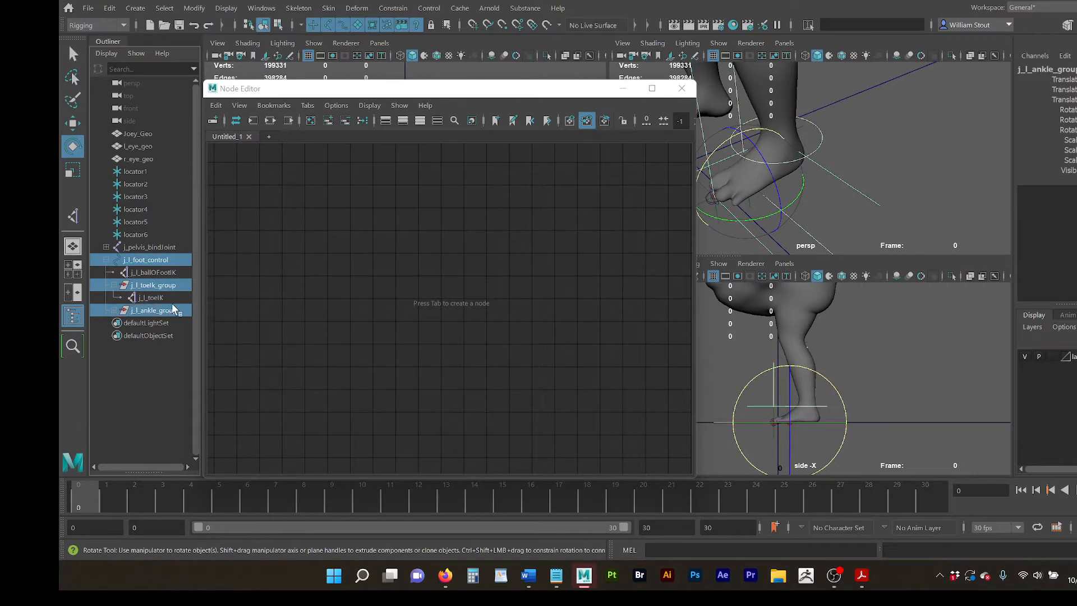
pyautogui.click(254, 121)
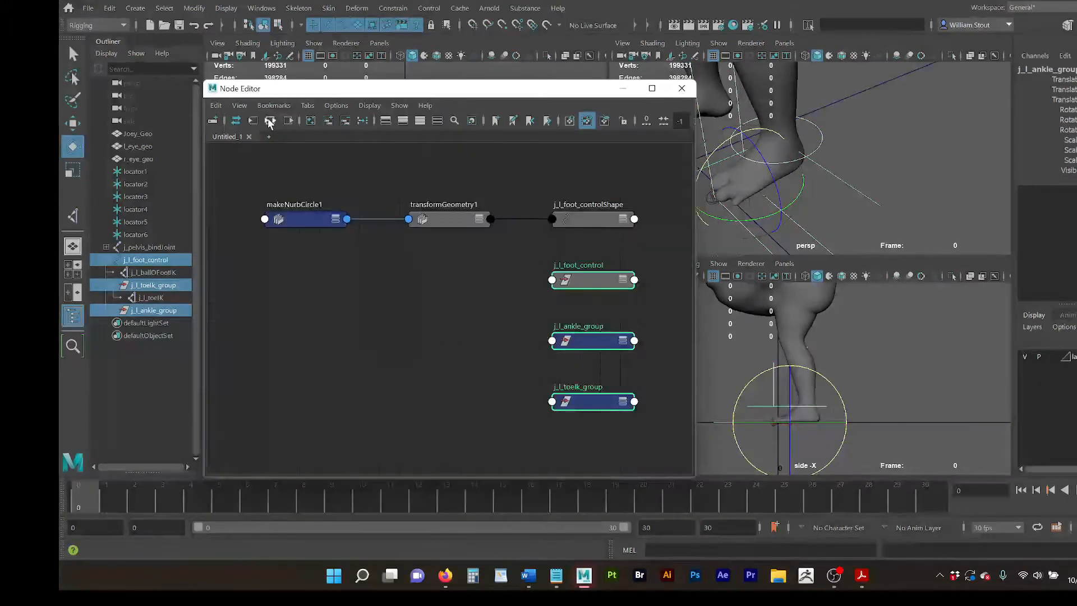
# Step: Expand the transformGeometry1, j_l_foot_controlShape and j_l_foot_control nodes to examine their attributes and construction history
pyautogui.click(436, 306)
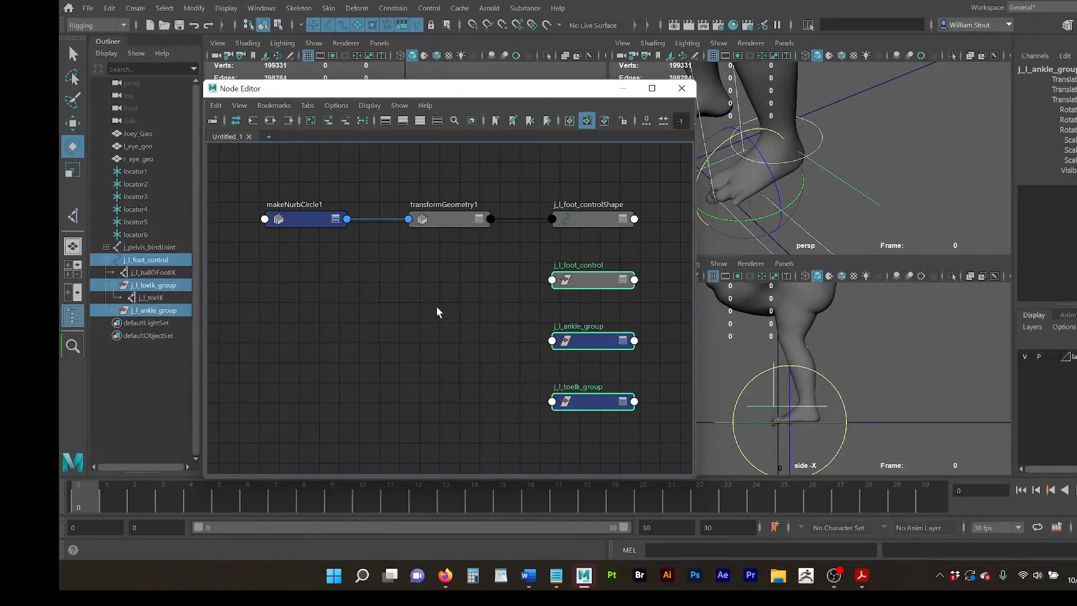
pyautogui.click(458, 219)
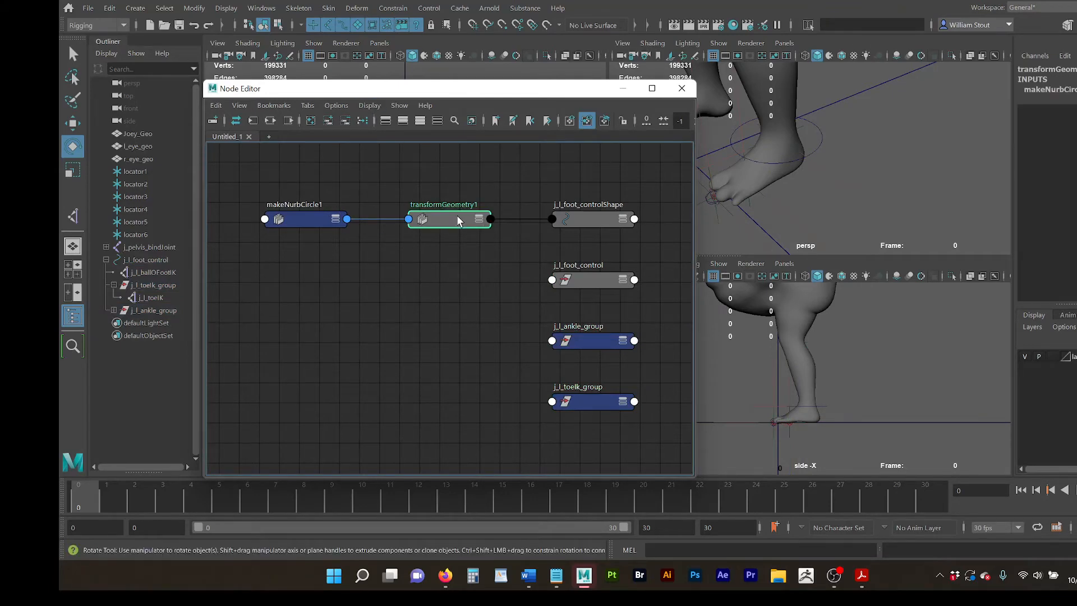
pyautogui.click(557, 220)
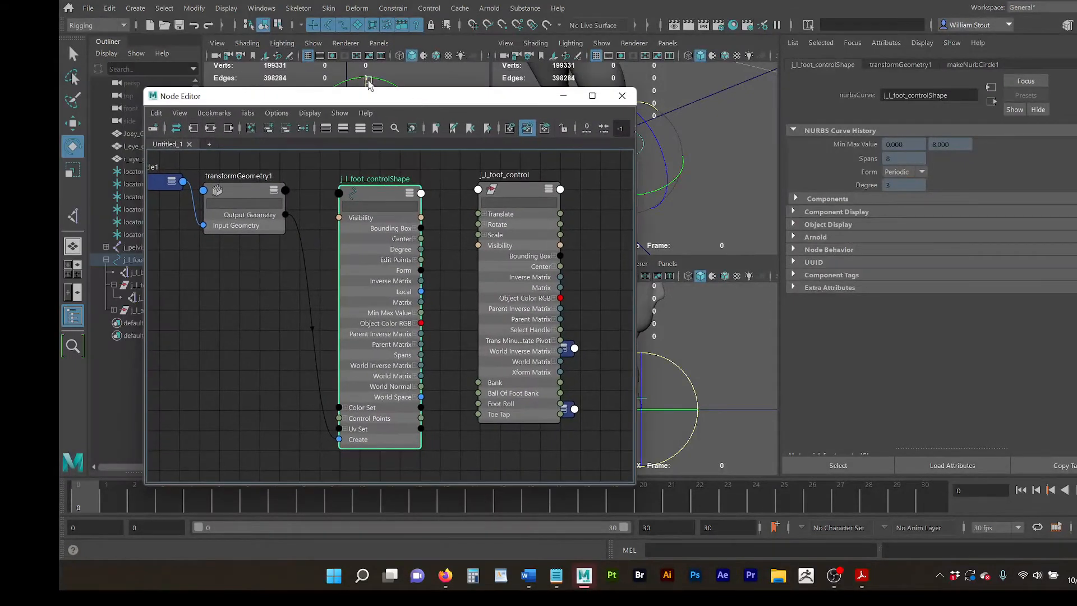
# Step: Open the editing commands with the foot control's curve shape selected
pyautogui.click(109, 8)
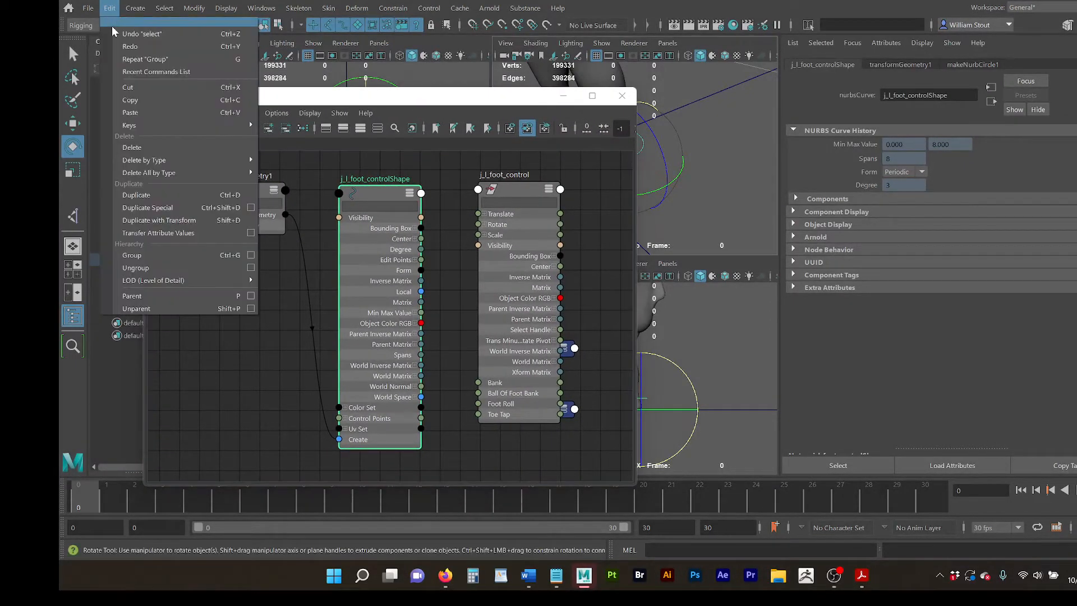
# Step: Delete the construction history of j_l_foot_controlShape and place the shape and j_l_foot_control nodes side by side, away from the group nodes
pyautogui.moveTo(139, 160)
pyautogui.click(305, 159)
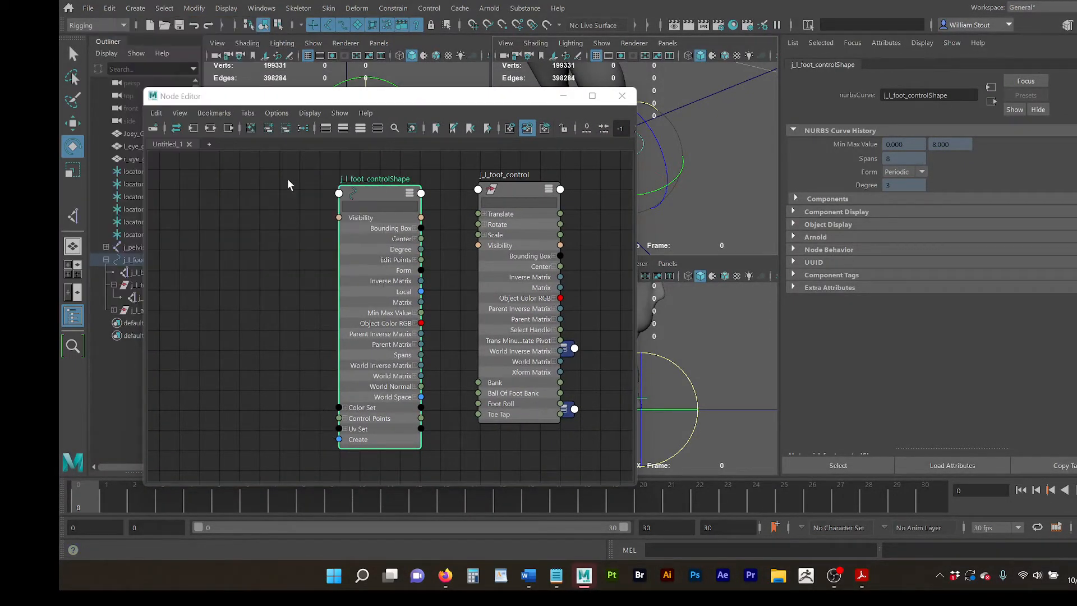
pyautogui.moveTo(399, 177); pyautogui.dragTo(231, 157)
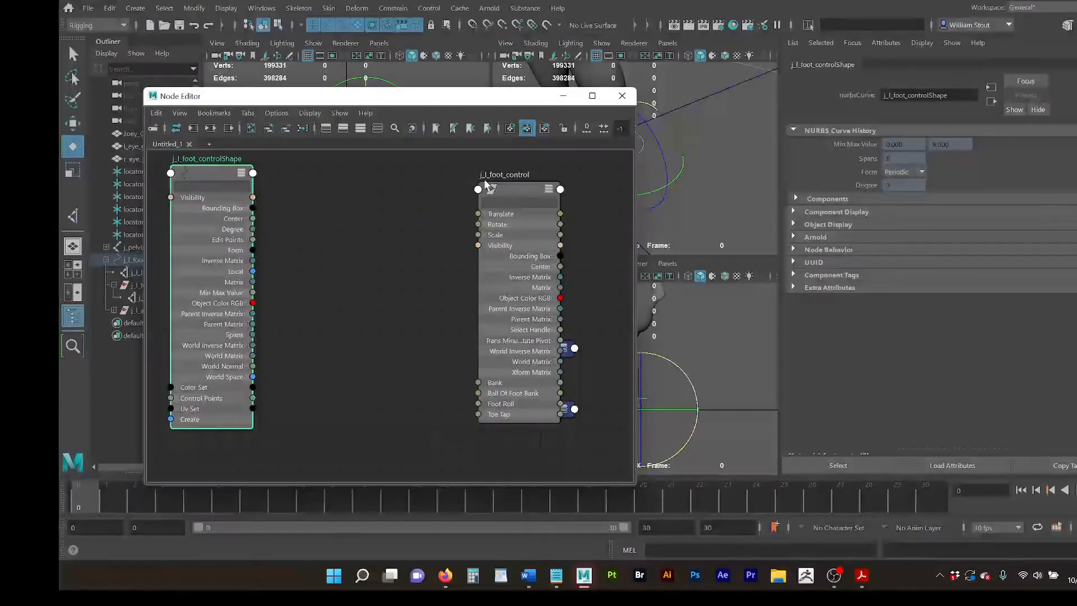
pyautogui.moveTo(517, 185); pyautogui.dragTo(323, 162)
pyautogui.moveTo(326, 177); pyautogui.dragTo(335, 168)
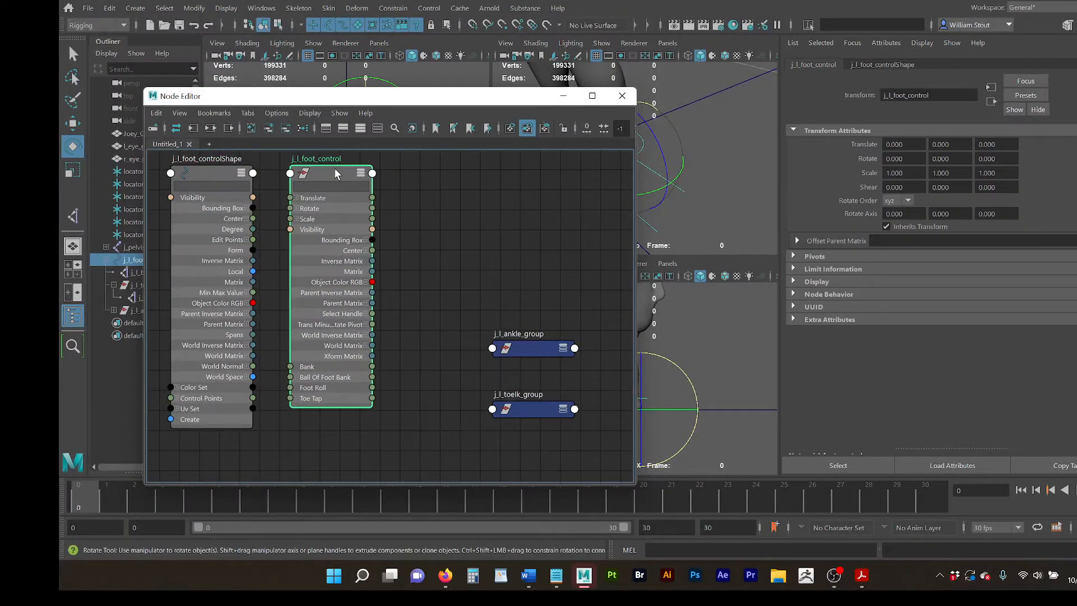
# Step: Connect the Foot Roll output of j_l_foot_control to Rotate X of j_l_ankle_group in the node graph
pyautogui.click(495, 206)
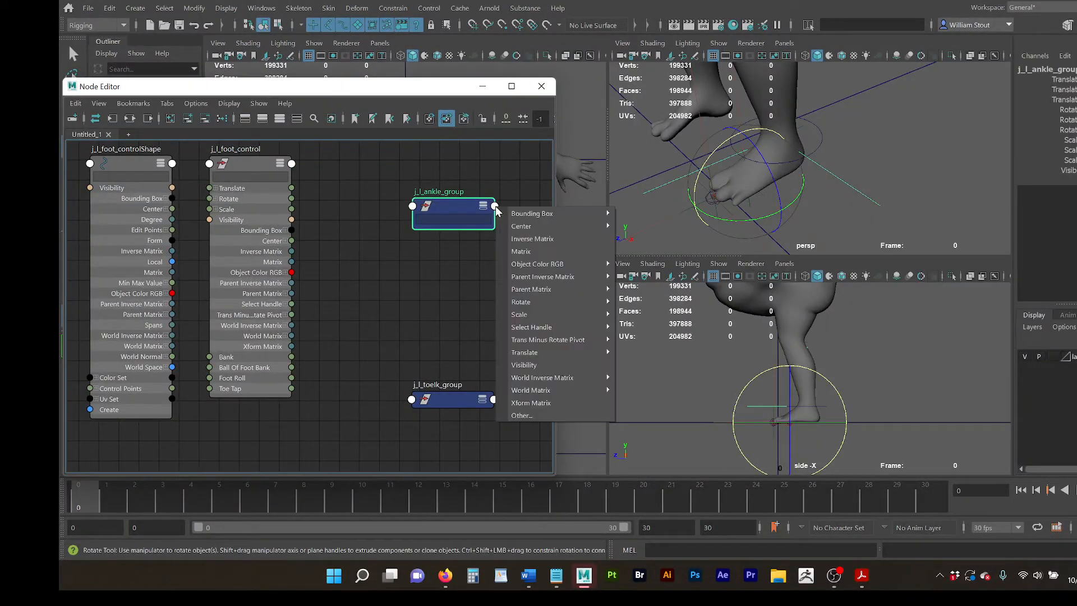
pyautogui.click(415, 206)
pyautogui.click(414, 206)
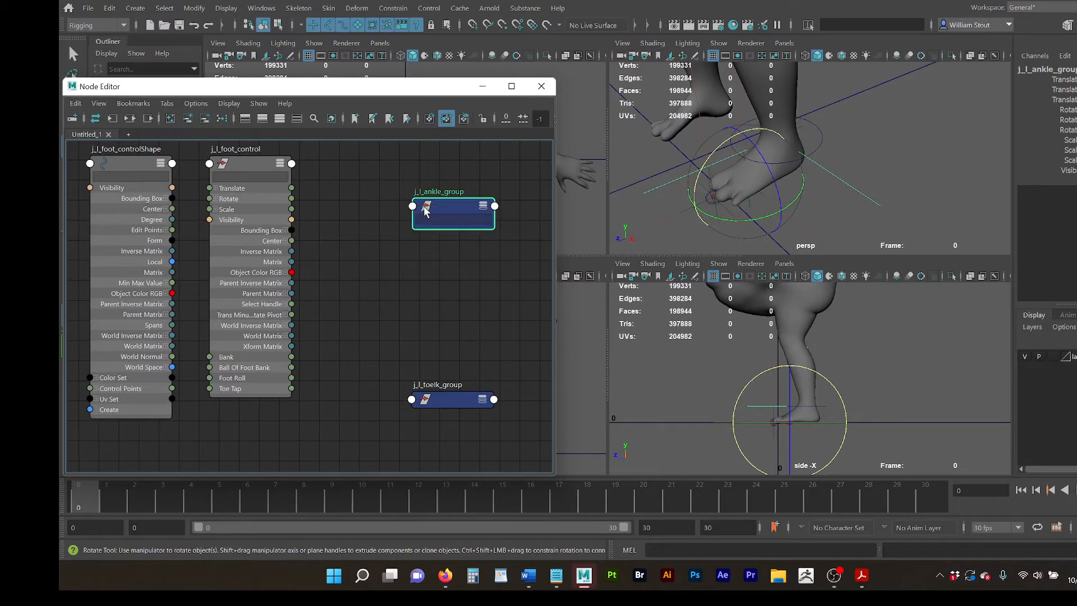
pyautogui.click(413, 207)
pyautogui.click(368, 217)
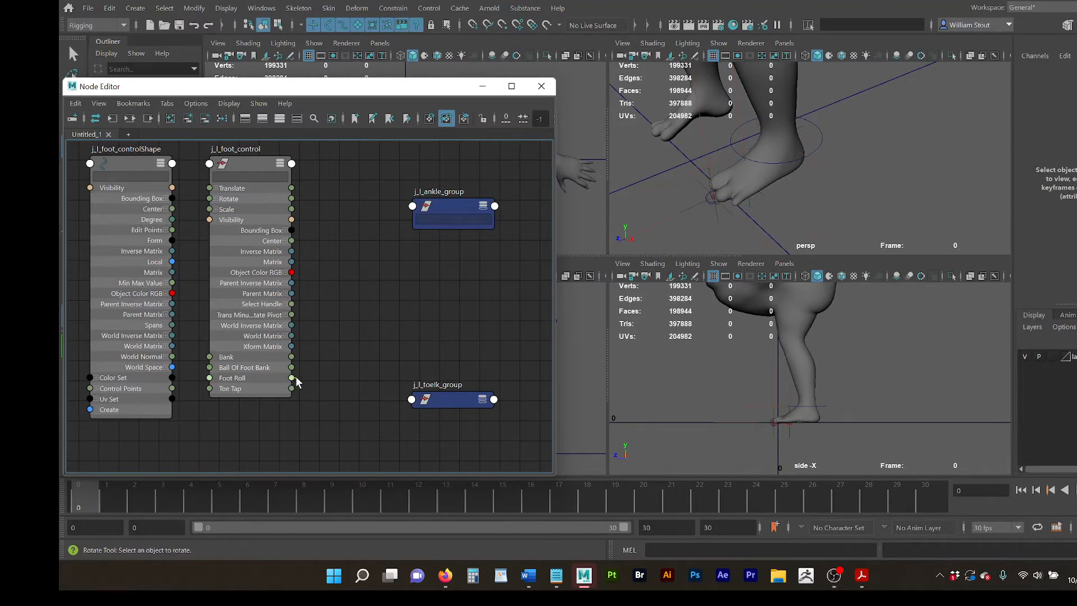
pyautogui.moveTo(296, 378); pyautogui.dragTo(414, 208)
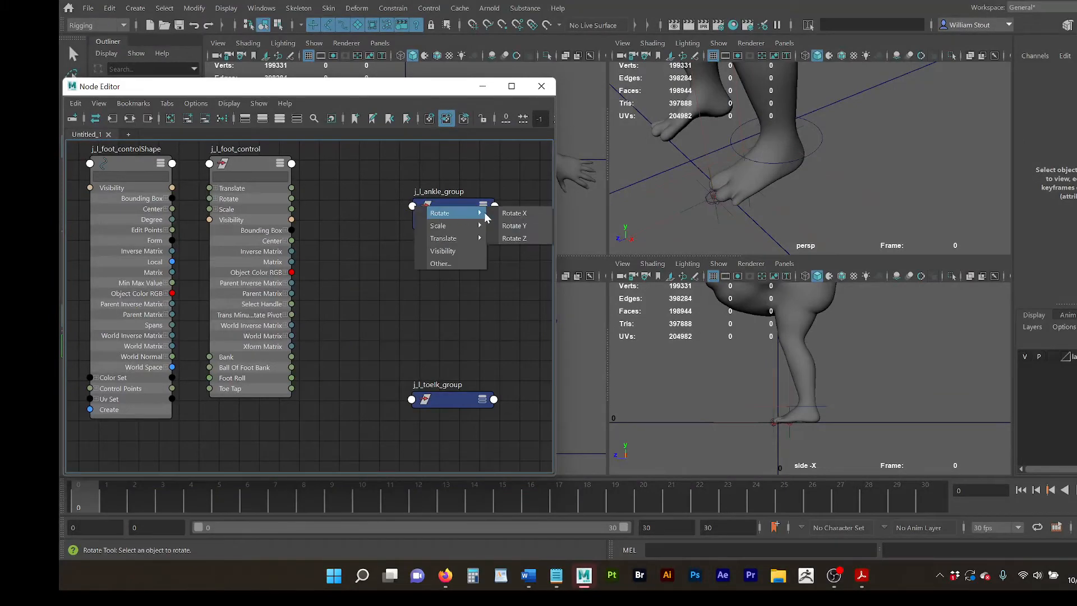
pyautogui.click(501, 212)
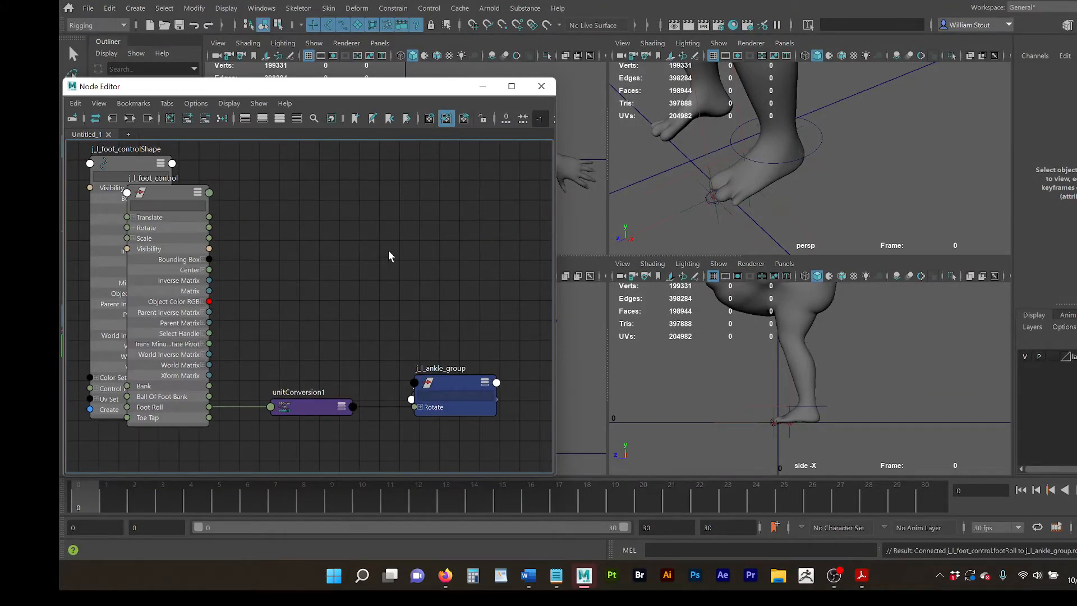
# Step: Select the left foot control and test the connection by scrubbing its Foot Roll value up and back down
pyautogui.click(822, 147)
pyautogui.keyDown('alt'); pyautogui.moveTo(850, 115); pyautogui.dragTo(954, 135, button='right'); pyautogui.keyUp('alt')
pyautogui.keyDown('alt'); pyautogui.moveTo(954, 134); pyautogui.dragTo(961, 165, button='middle'); pyautogui.keyUp('alt')
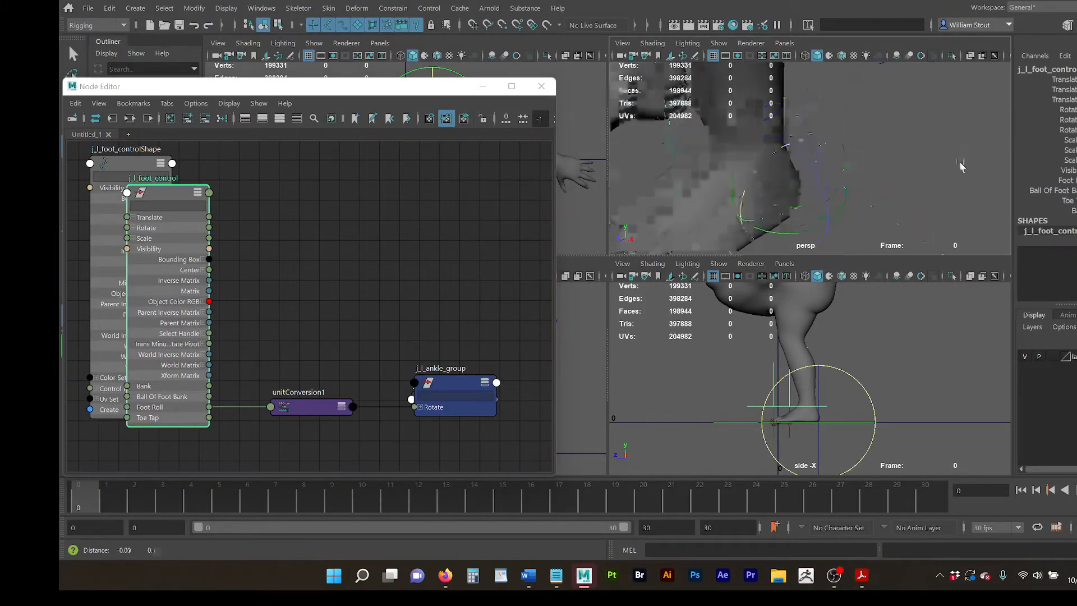
pyautogui.keyDown('alt'); pyautogui.moveTo(962, 165); pyautogui.dragTo(936, 139); pyautogui.keyUp('alt')
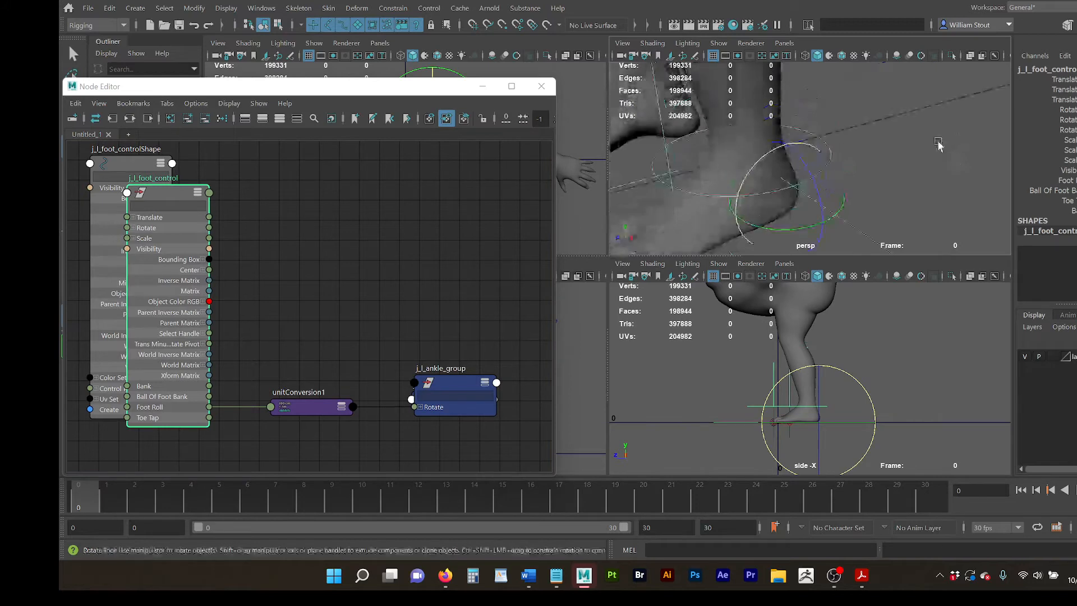
pyautogui.click(1050, 191)
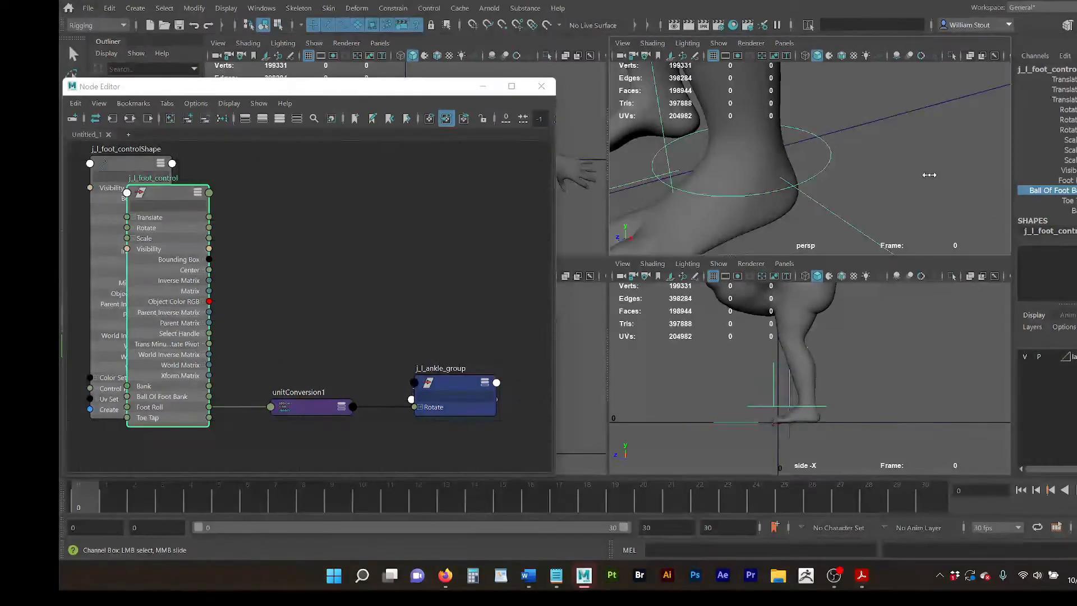
pyautogui.press('e')
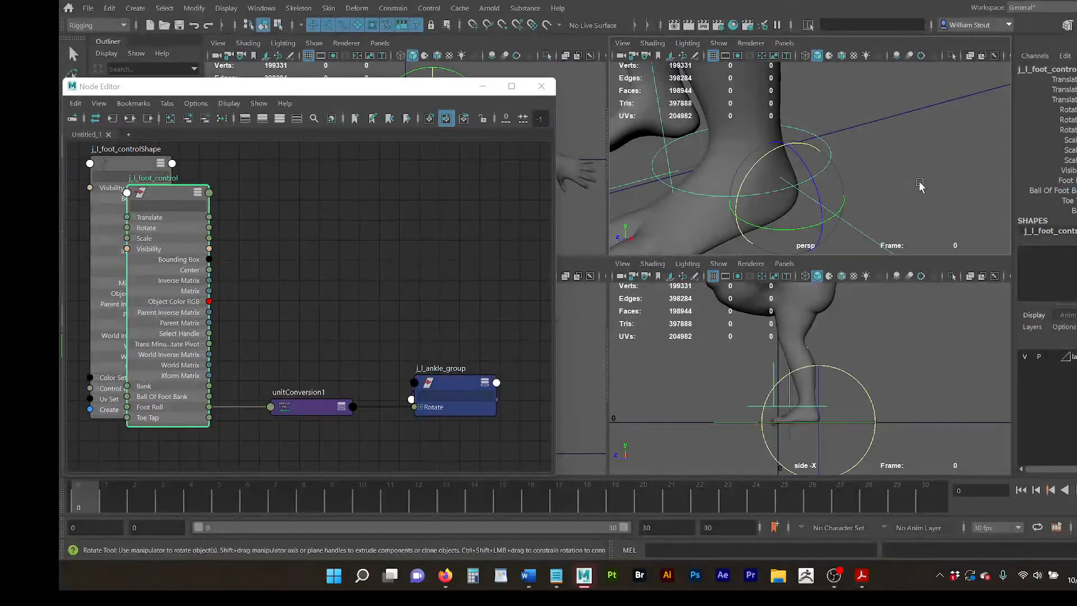
pyautogui.click(1066, 180)
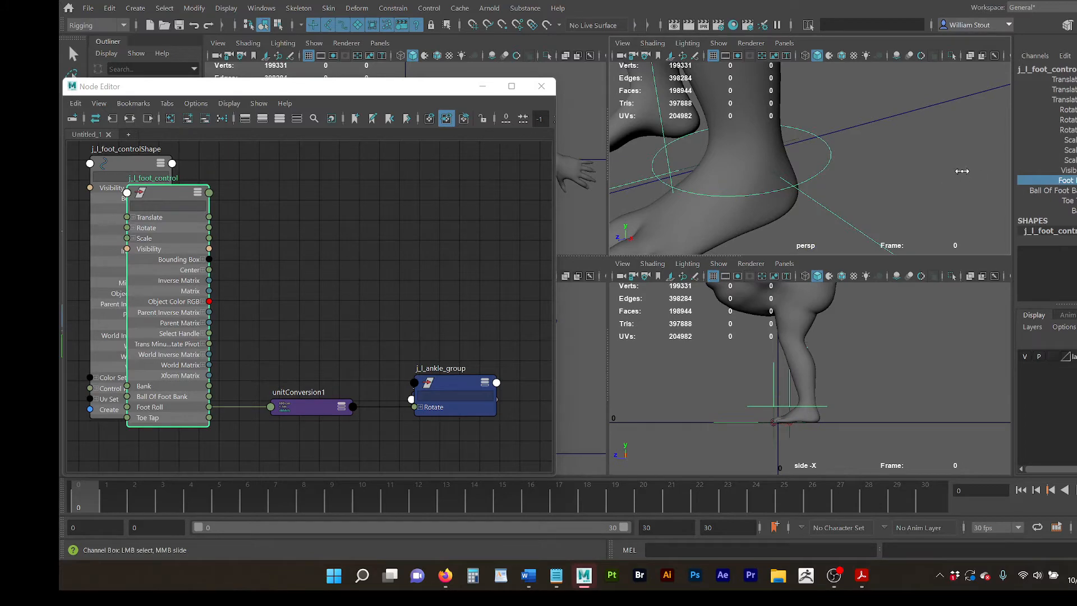
pyautogui.moveTo(805, 173); pyautogui.dragTo(1019, 170, button='middle')
pyautogui.keyDown('alt'); pyautogui.moveTo(902, 157); pyautogui.dragTo(820, 139); pyautogui.keyUp('alt')
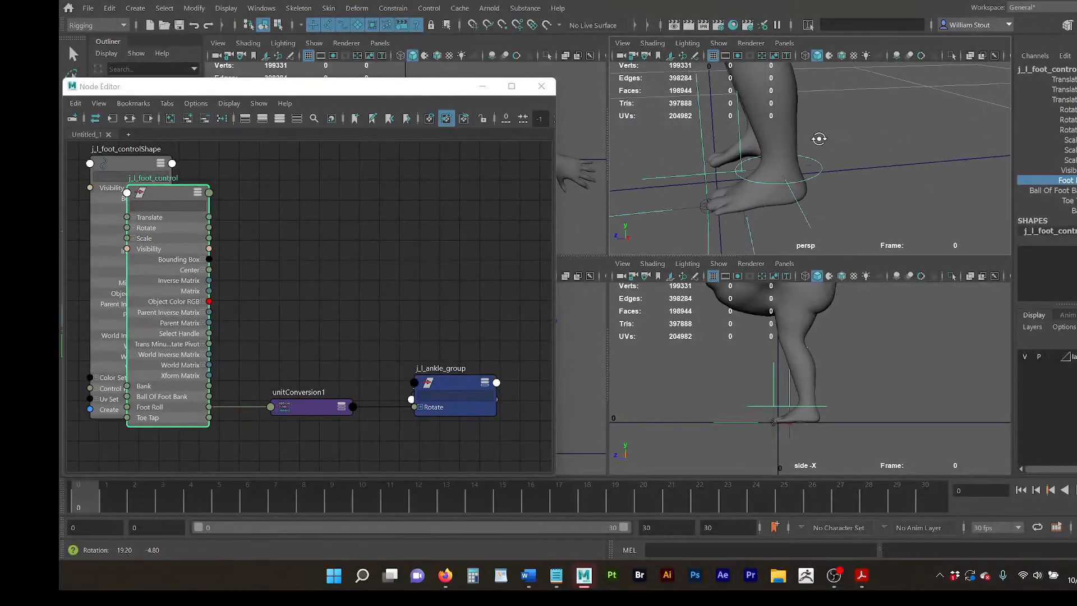
pyautogui.moveTo(820, 139); pyautogui.dragTo(960, 147, button='middle')
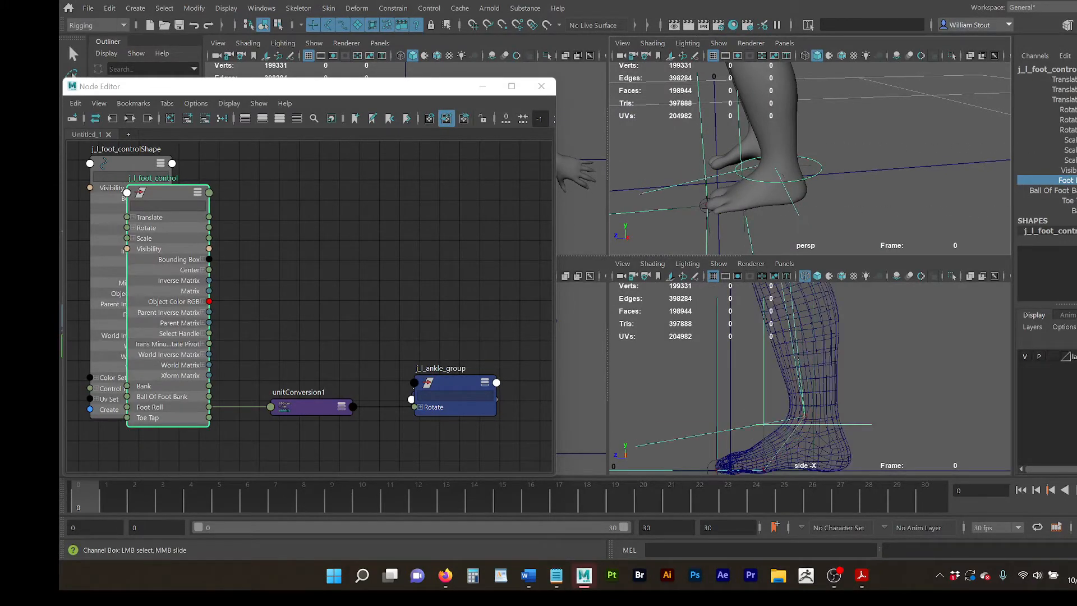
pyautogui.moveTo(1075, 212); pyautogui.dragTo(777, 217, button='middle')
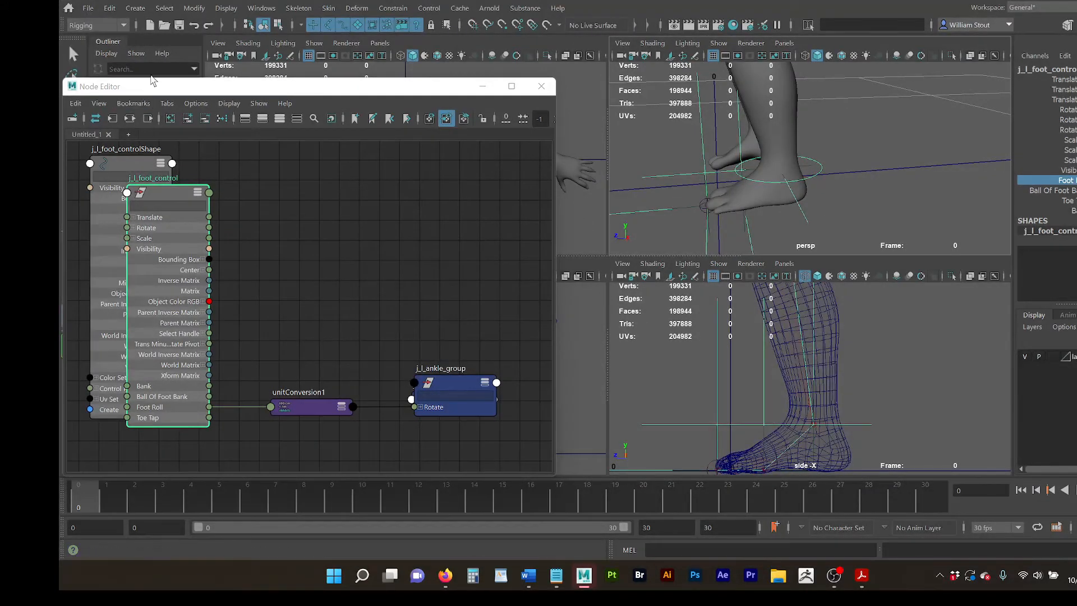
# Step: Edit the maximum limit of the footRoll attribute on j_l_foot_control
pyautogui.click(196, 7)
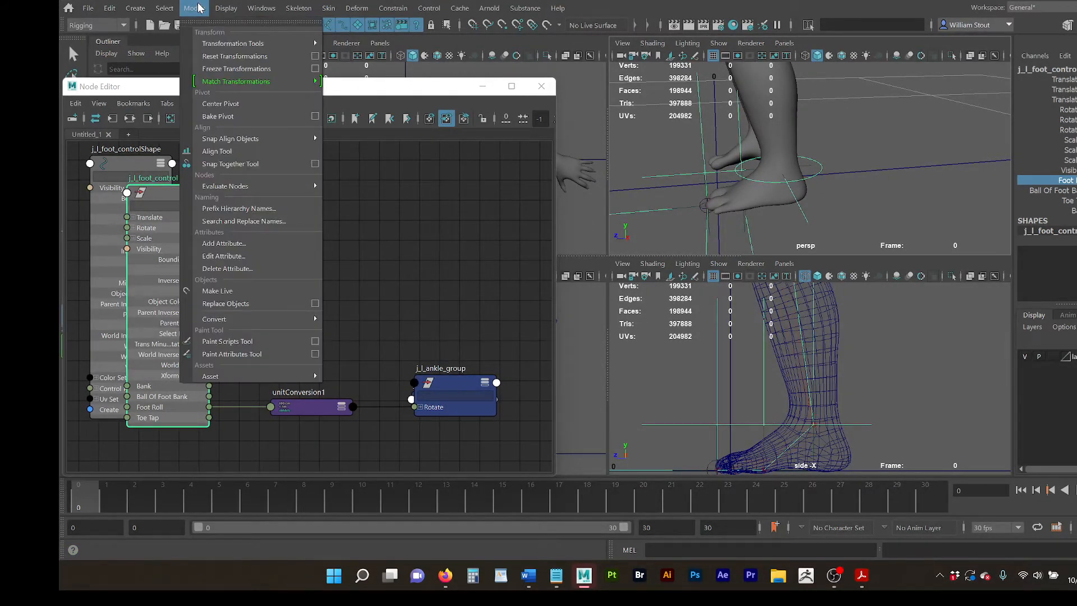
pyautogui.click(241, 256)
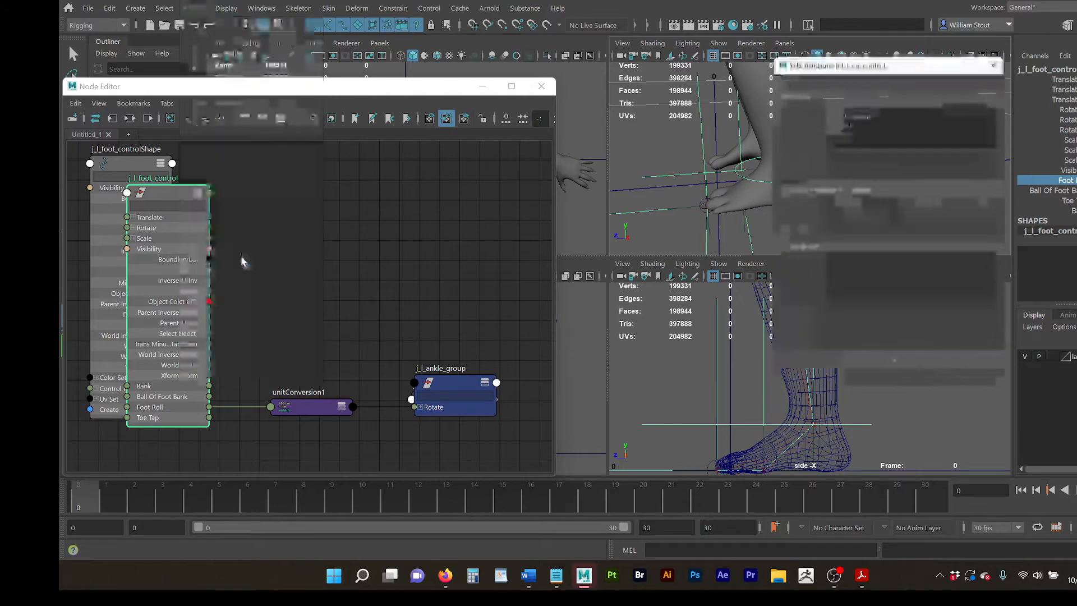
pyautogui.moveTo(872, 63); pyautogui.dragTo(370, 56)
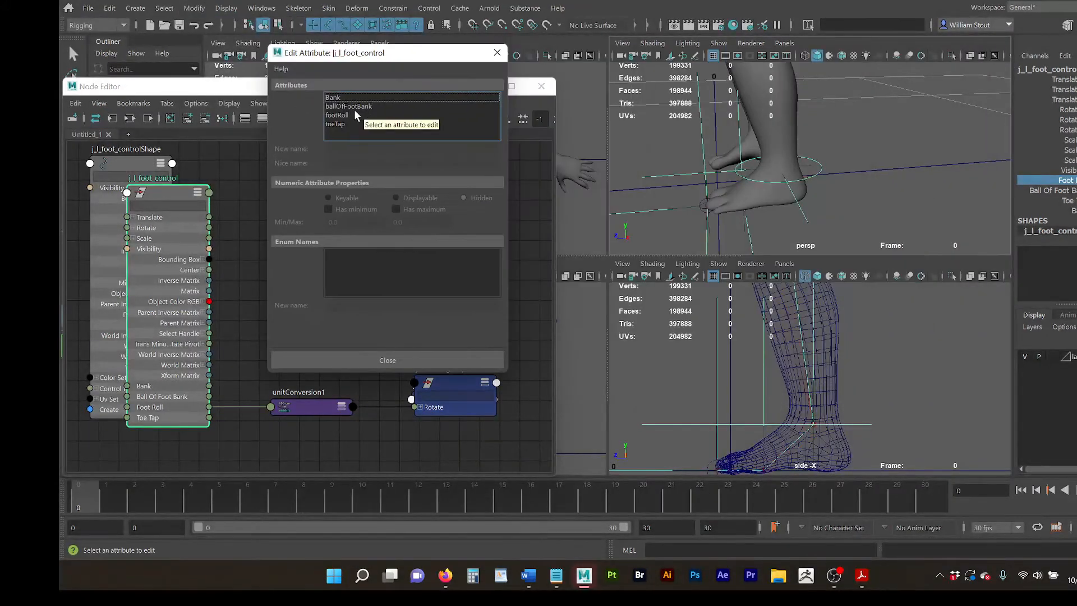
pyautogui.click(346, 115)
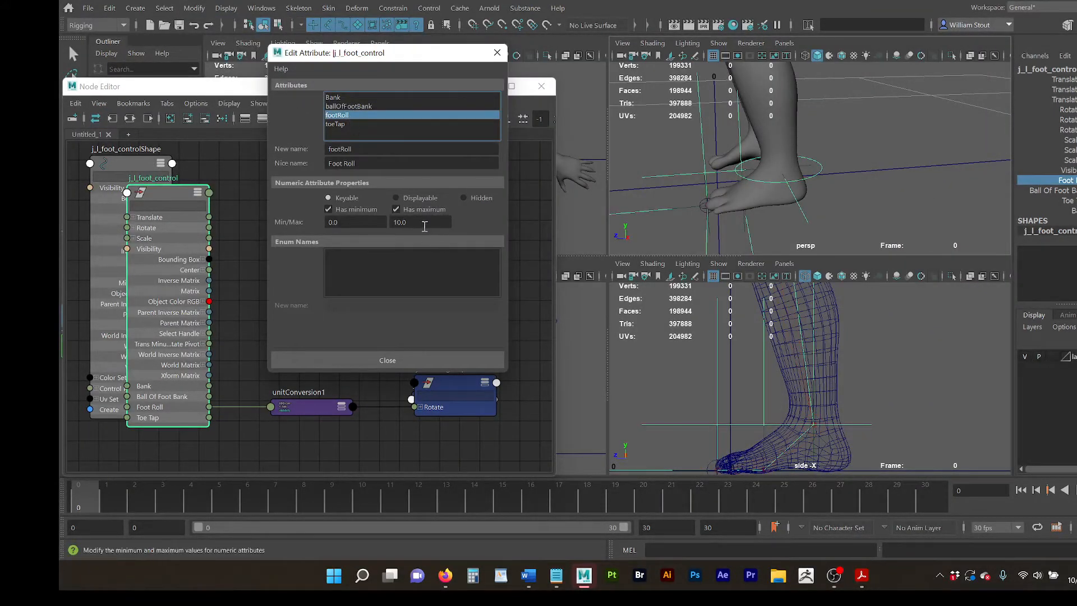
pyautogui.click(393, 222)
pyautogui.click(404, 360)
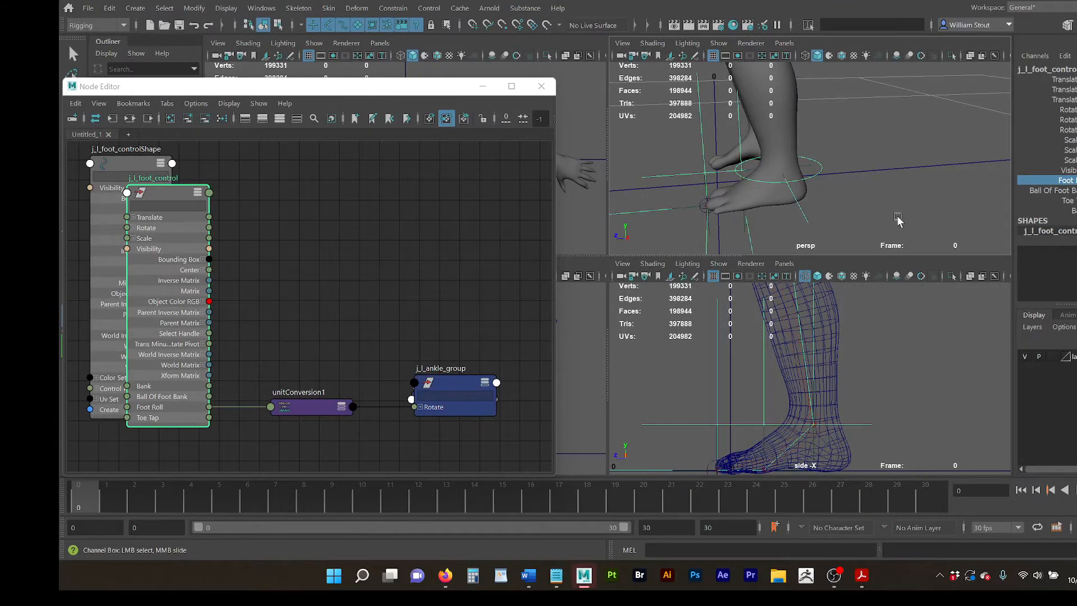
# Step: Scrub Foot Roll again with the edited limit and check the foot's movement from several angles in the perspective view
pyautogui.moveTo(897, 219); pyautogui.dragTo(971, 222, button='middle')
pyautogui.keyDown('alt'); pyautogui.moveTo(840, 186); pyautogui.dragTo(893, 180); pyautogui.keyUp('alt')
pyautogui.keyDown('alt'); pyautogui.moveTo(892, 180); pyautogui.dragTo(901, 167, button='middle'); pyautogui.keyUp('alt')
pyautogui.keyDown('alt'); pyautogui.moveTo(902, 166); pyautogui.dragTo(899, 161); pyautogui.keyUp('alt')
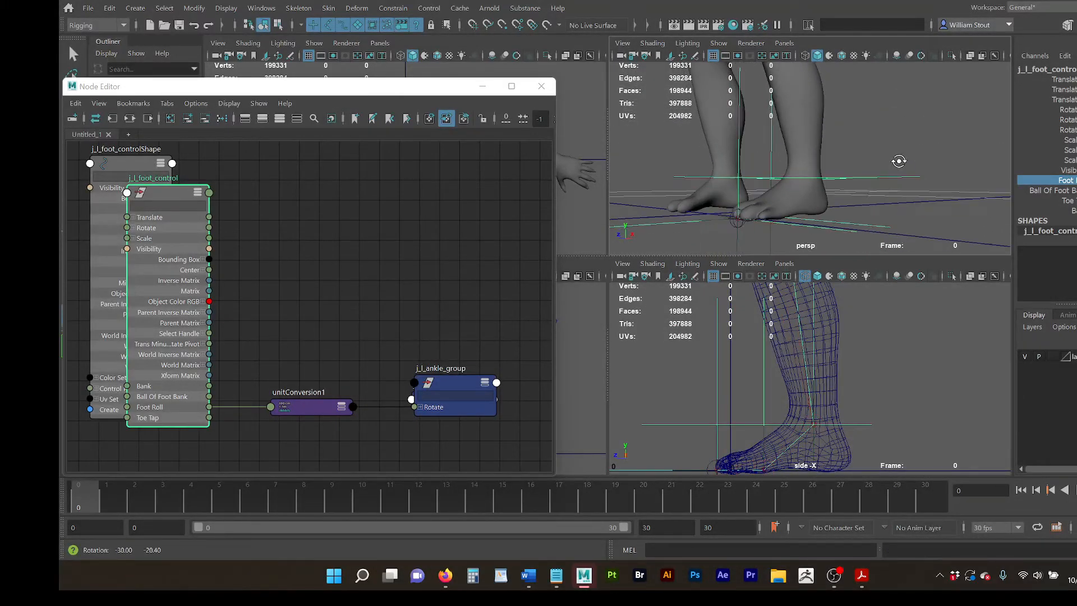
pyautogui.keyDown('alt'); pyautogui.moveTo(900, 161); pyautogui.dragTo(861, 166, button='middle'); pyautogui.keyUp('alt')
pyautogui.keyDown('alt'); pyautogui.moveTo(861, 166); pyautogui.dragTo(864, 185); pyautogui.keyUp('alt')
# Step: Spread out the j_l_foot_control, unitConversion1 and j_l_ankle_group nodes so their connections are clear and the j_l_toeIk_group node is uncovered
pyautogui.moveTo(166, 193); pyautogui.dragTo(258, 153)
pyautogui.moveTo(345, 408); pyautogui.dragTo(464, 348)
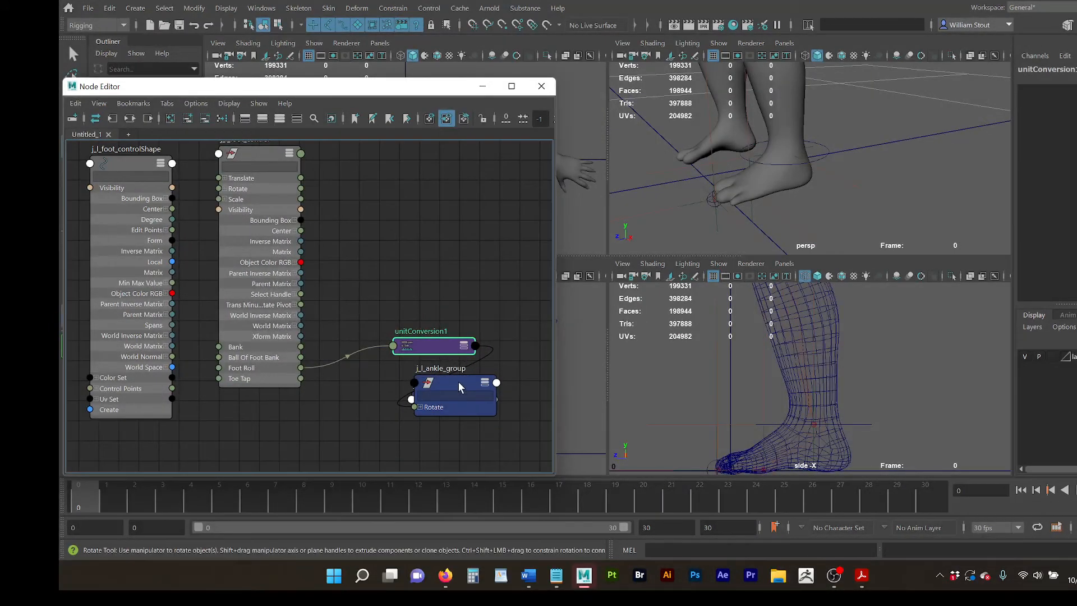
pyautogui.moveTo(459, 387); pyautogui.dragTo(560, 353)
pyautogui.moveTo(425, 348); pyautogui.dragTo(408, 369)
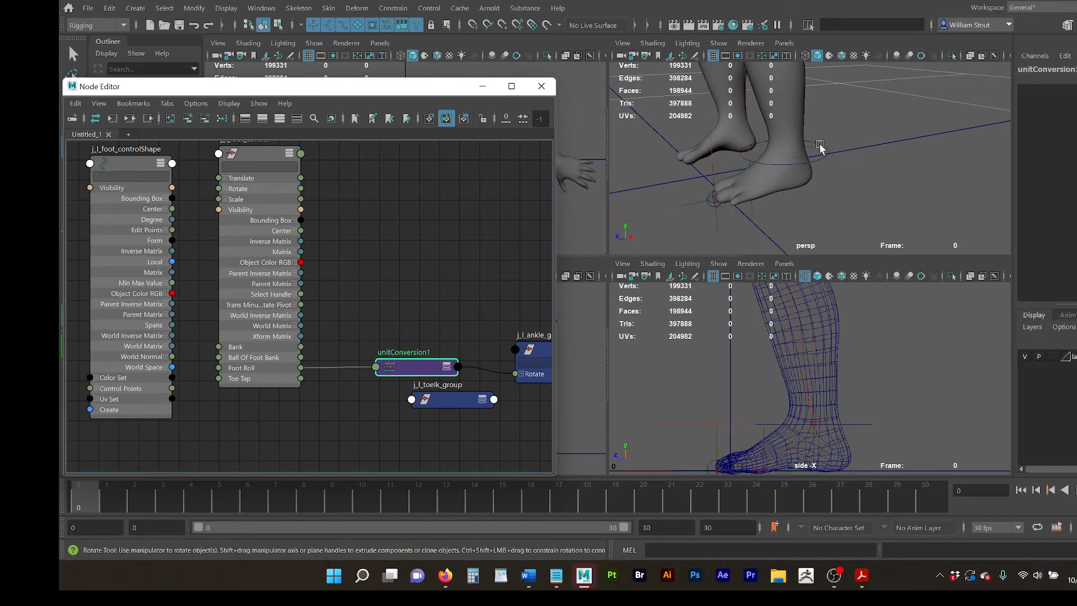
# Step: Reselect the left foot control, raise its Foot Roll value and examine the foot's pose from the front
pyautogui.keyDown('alt'); pyautogui.moveTo(820, 147); pyautogui.dragTo(699, 157); pyautogui.keyUp('alt')
pyautogui.click(826, 194)
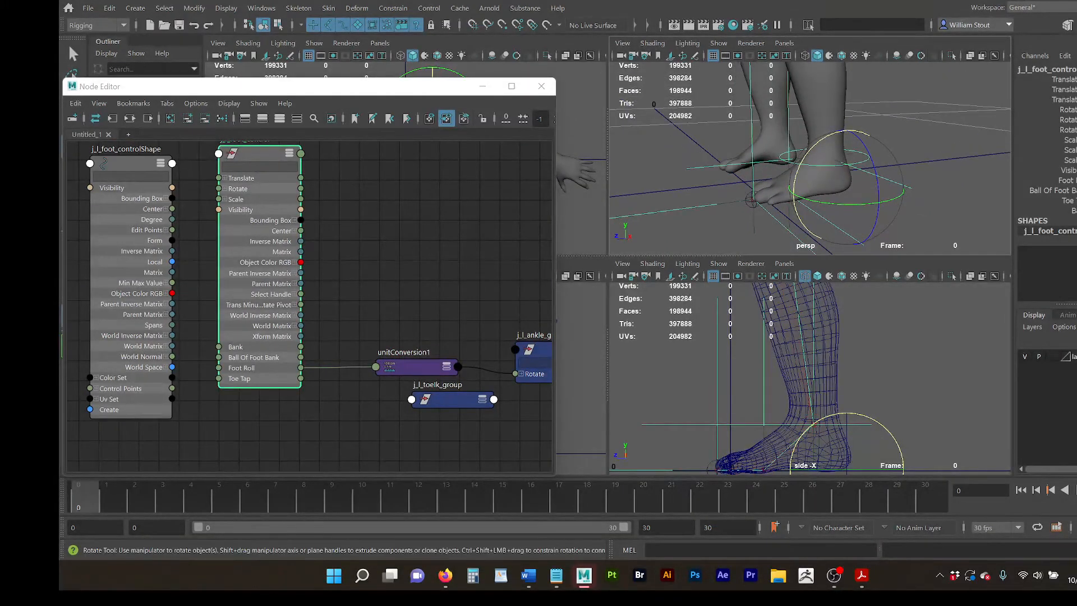
pyautogui.click(1060, 181)
pyautogui.moveTo(879, 219); pyautogui.dragTo(1055, 191, button='middle')
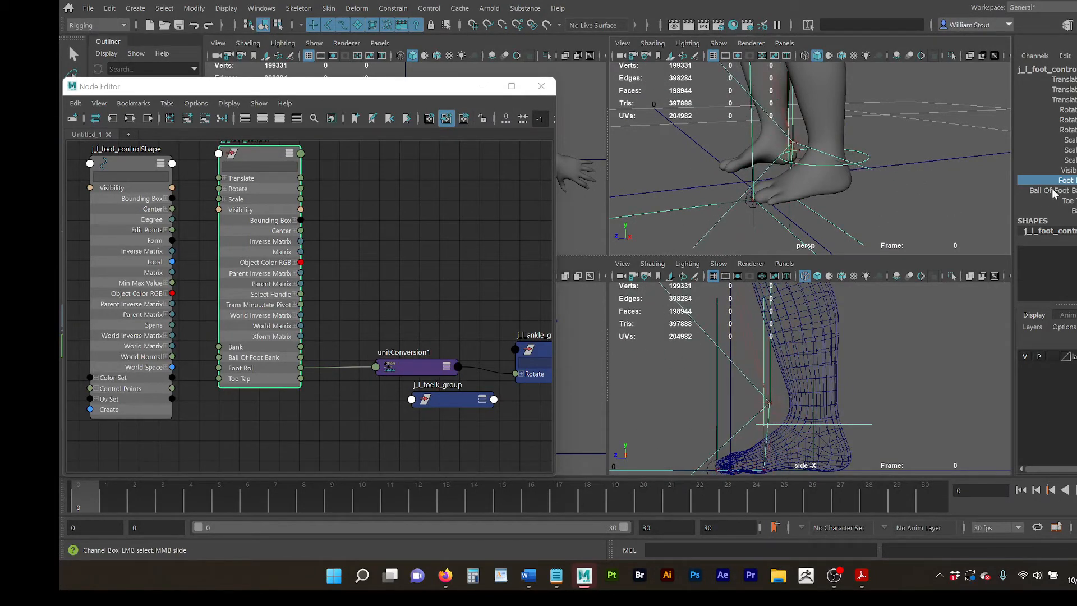
pyautogui.keyDown('alt'); pyautogui.moveTo(847, 166); pyautogui.dragTo(895, 161); pyautogui.keyUp('alt')
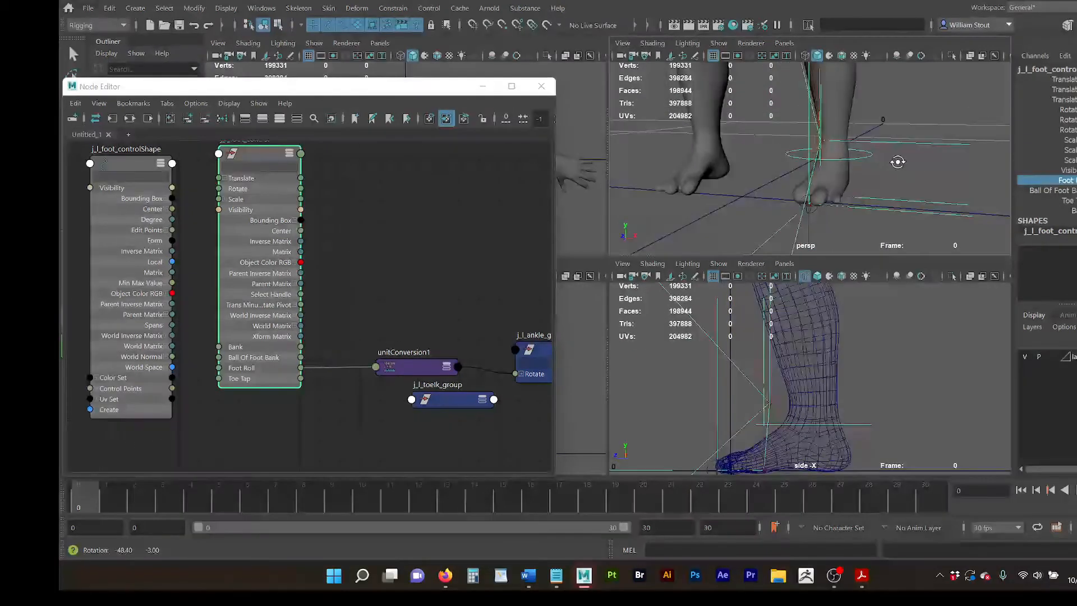
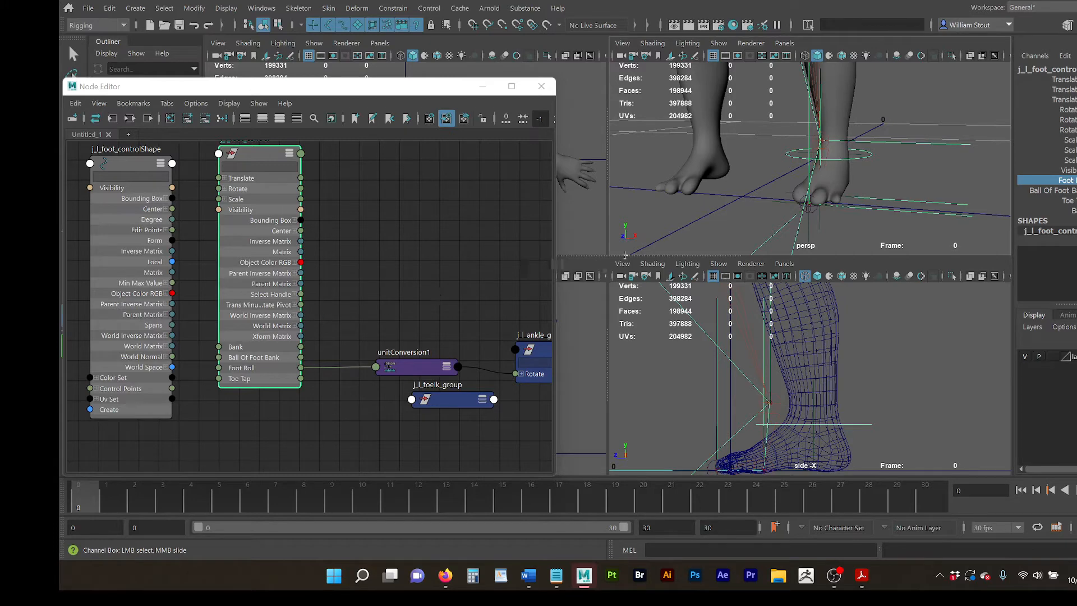
# Step: Select j_l_ankle_group, try rotating it about the Z axis to see the banking motion, and undo the rotation
pyautogui.moveTo(234, 89); pyautogui.dragTo(364, 100)
pyautogui.click(164, 310)
pyautogui.press('e')
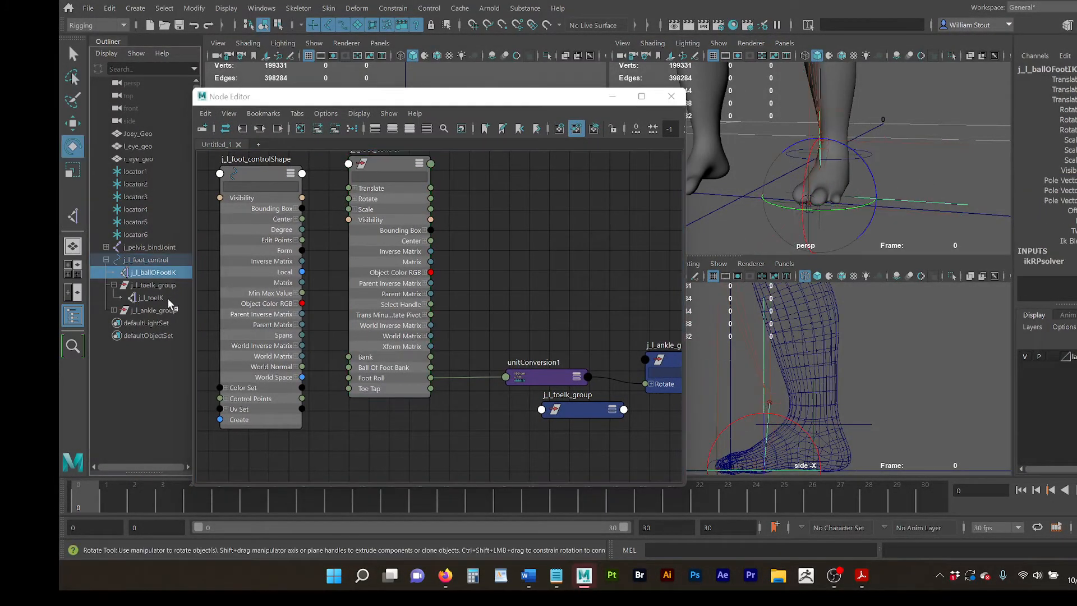
pyautogui.moveTo(870, 179); pyautogui.dragTo(870, 204)
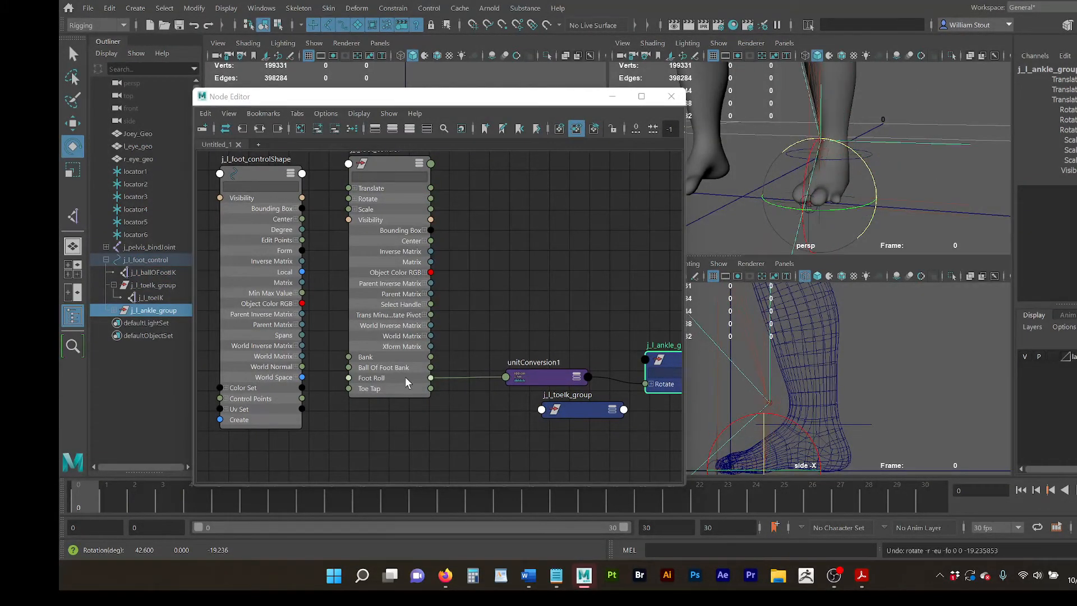
# Step: Try to connect the Ball Of Foot Bank output of j_l_foot_control directly to the compound Rotate attribute of j_l_ankle_group
pyautogui.click(432, 369)
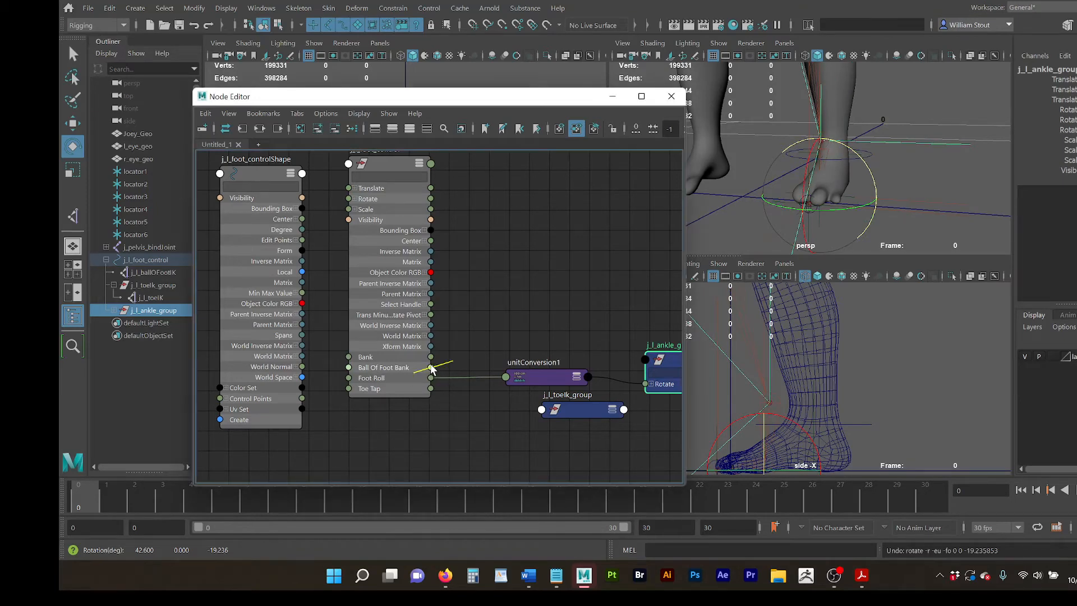
pyautogui.moveTo(432, 370); pyautogui.dragTo(649, 386)
pyautogui.click(621, 288)
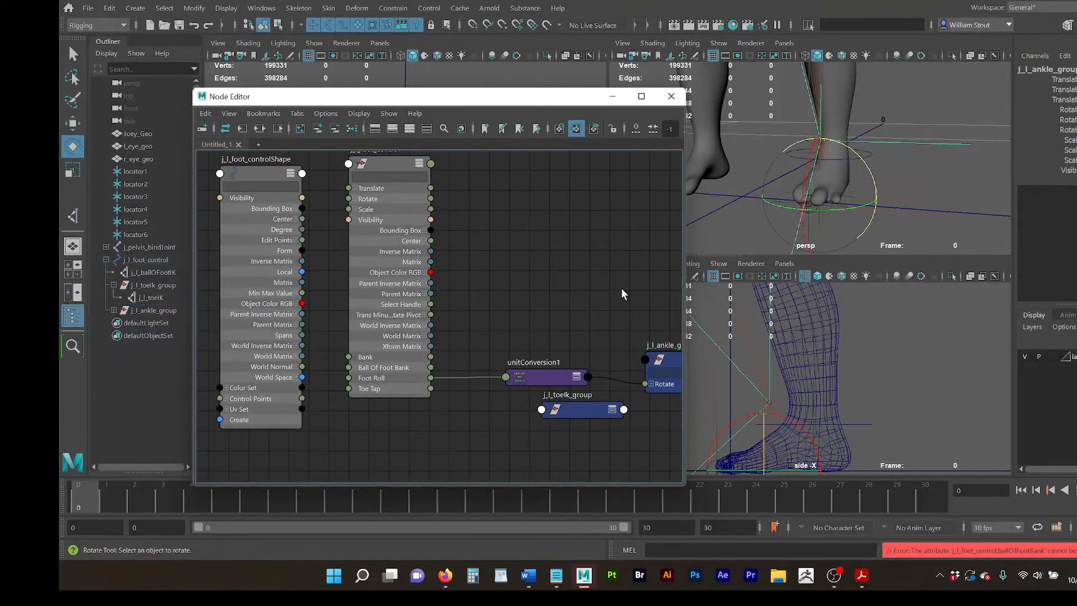
# Step: Expand the Rotate attribute of j_l_ankle_group and connect Ball Of Foot Bank from j_l_foot_control to Rotate Z
pyautogui.click(651, 385)
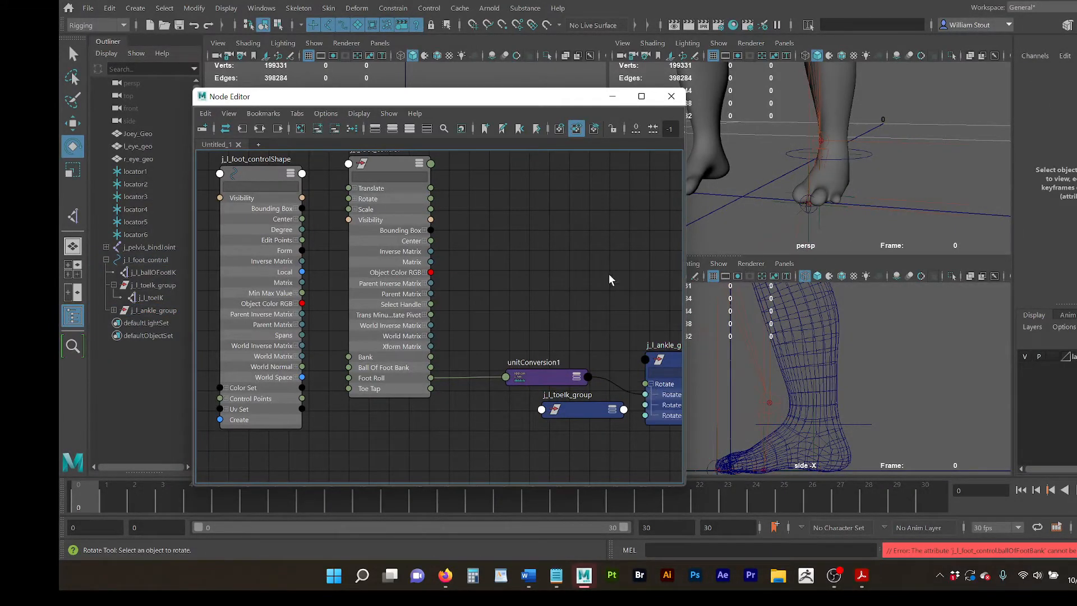
pyautogui.moveTo(686, 262); pyautogui.dragTo(762, 270)
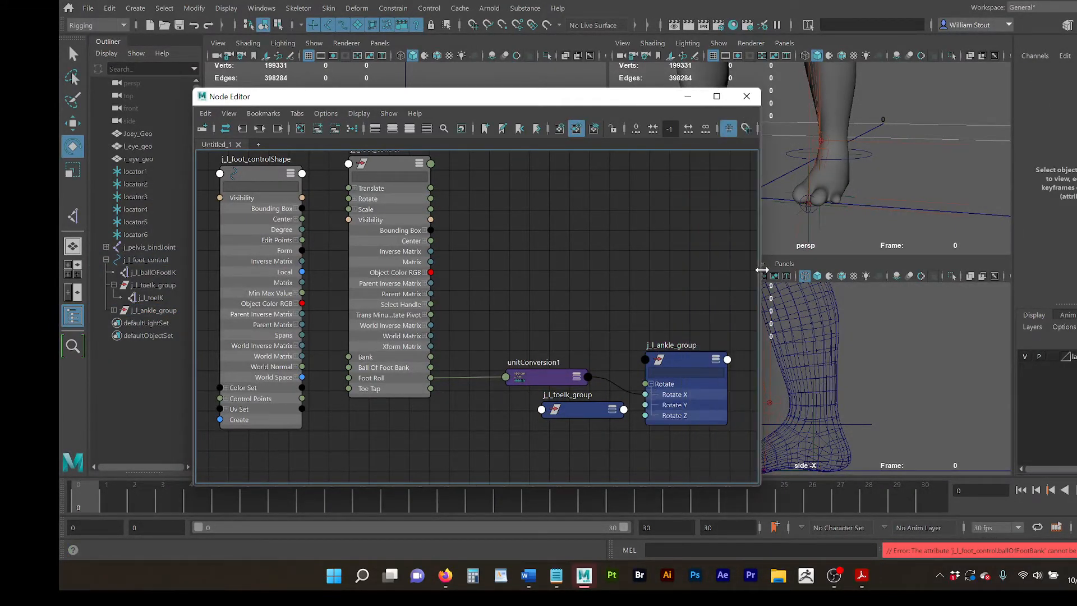
pyautogui.moveTo(431, 369); pyautogui.dragTo(646, 416)
# Step: Select the left foot control, try varying its Ball Of Foot Bank value to test the banking, and undo the change
pyautogui.moveTo(562, 96); pyautogui.dragTo(389, 138)
pyautogui.click(877, 153)
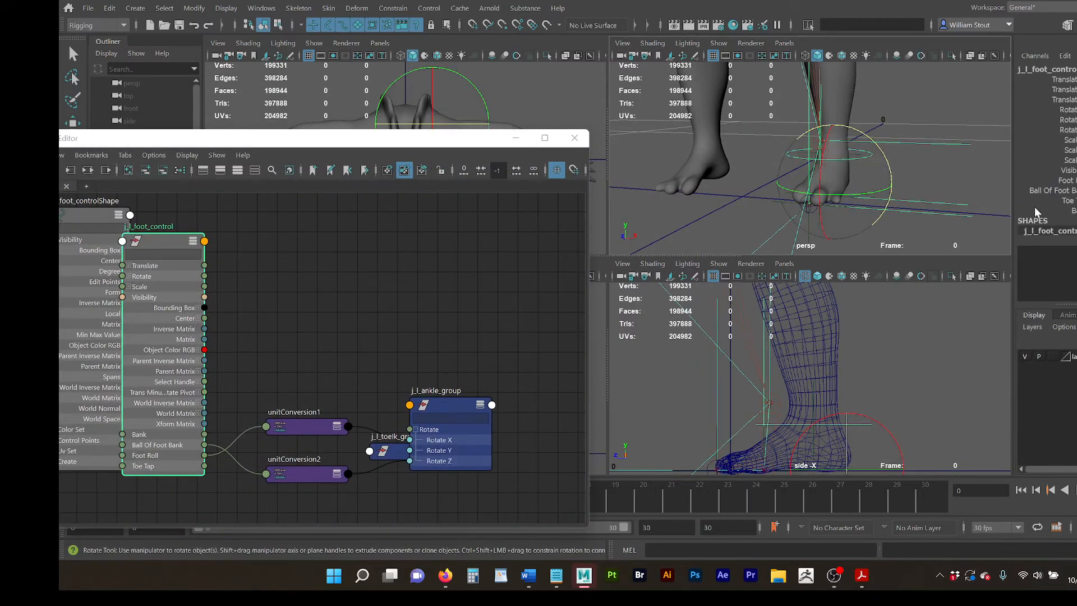
pyautogui.click(1072, 191)
pyautogui.moveTo(909, 170); pyautogui.dragTo(938, 196, button='middle')
pyautogui.hotkey('ctrl', 'z')
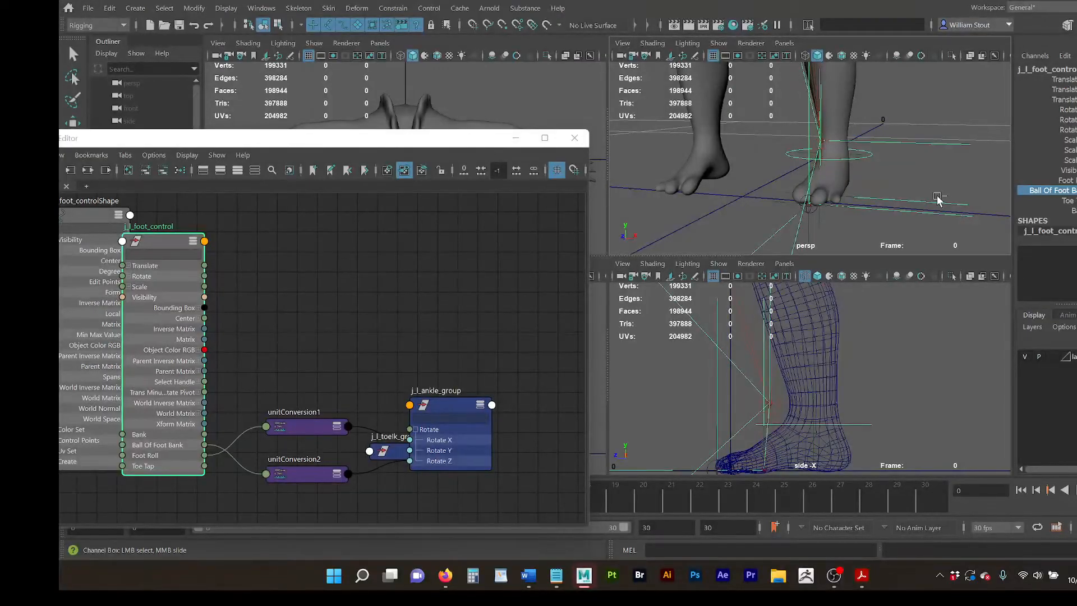
# Step: Set the left foot control's Ball Of Foot Bank value to 0
pyautogui.keyDown('alt'); pyautogui.moveTo(952, 196); pyautogui.dragTo(890, 188); pyautogui.keyUp('alt')
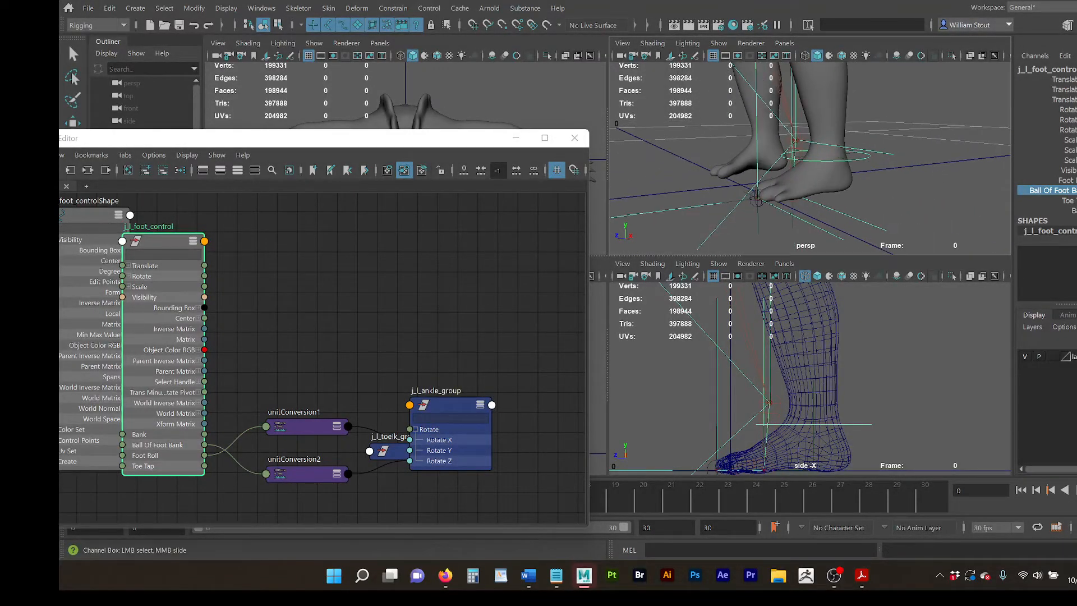
pyautogui.click(1076, 191)
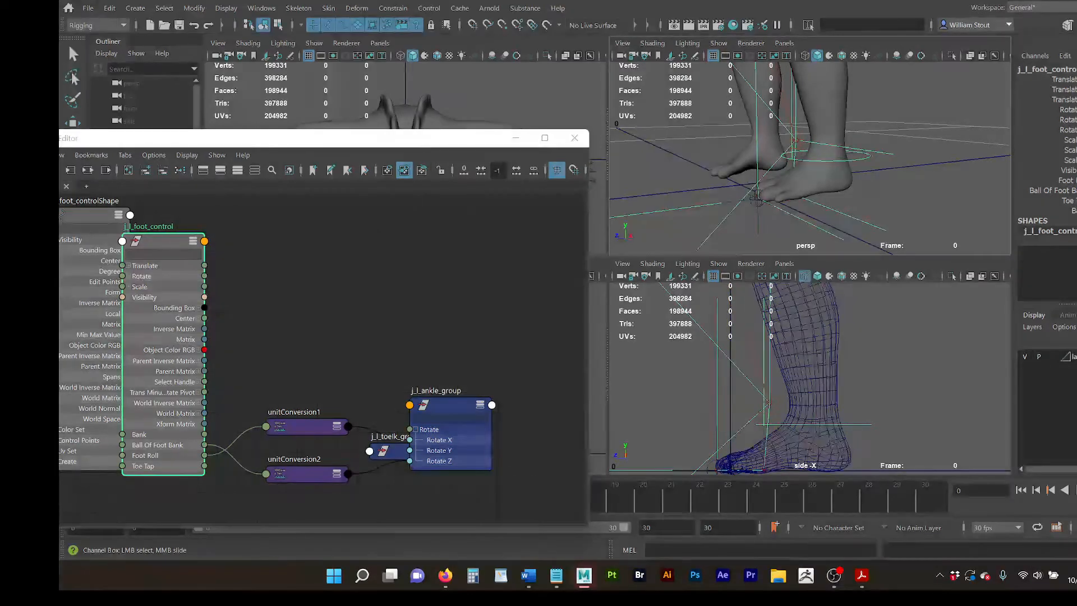
pyautogui.write('0')
pyautogui.press('Return')
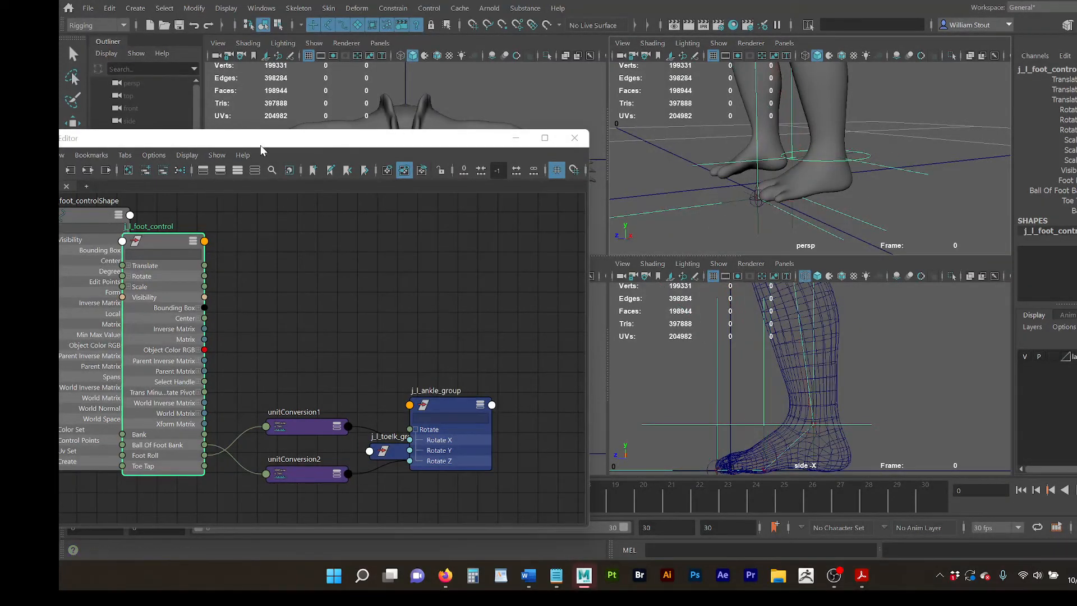
# Step: Select j_l_toeIk_group together with j_l_foot_control and graph their input and output connections in the Node Editor
pyautogui.moveTo(265, 144); pyautogui.dragTo(381, 149)
pyautogui.moveTo(272, 245); pyautogui.dragTo(373, 225)
pyautogui.moveTo(430, 145); pyautogui.dragTo(713, 115)
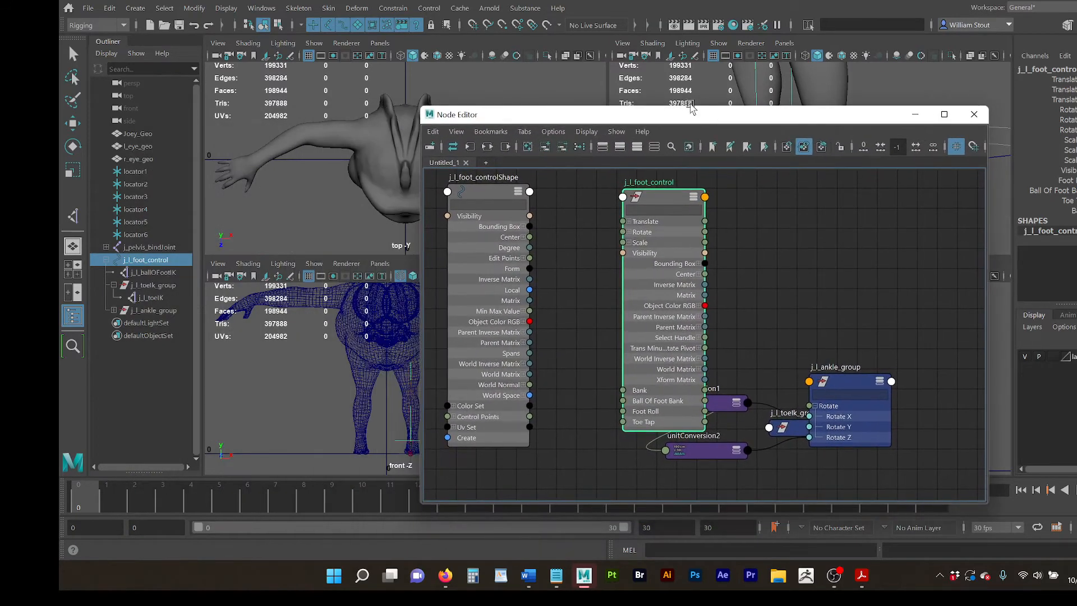
pyautogui.click(151, 285)
pyautogui.press('e')
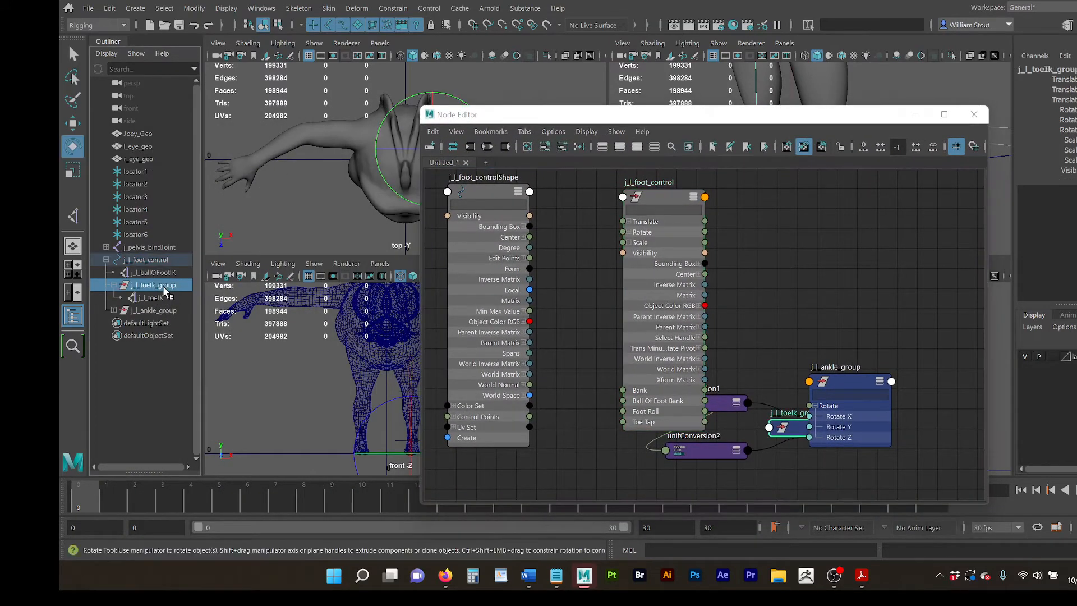
pyautogui.moveTo(588, 119); pyautogui.dragTo(439, 113)
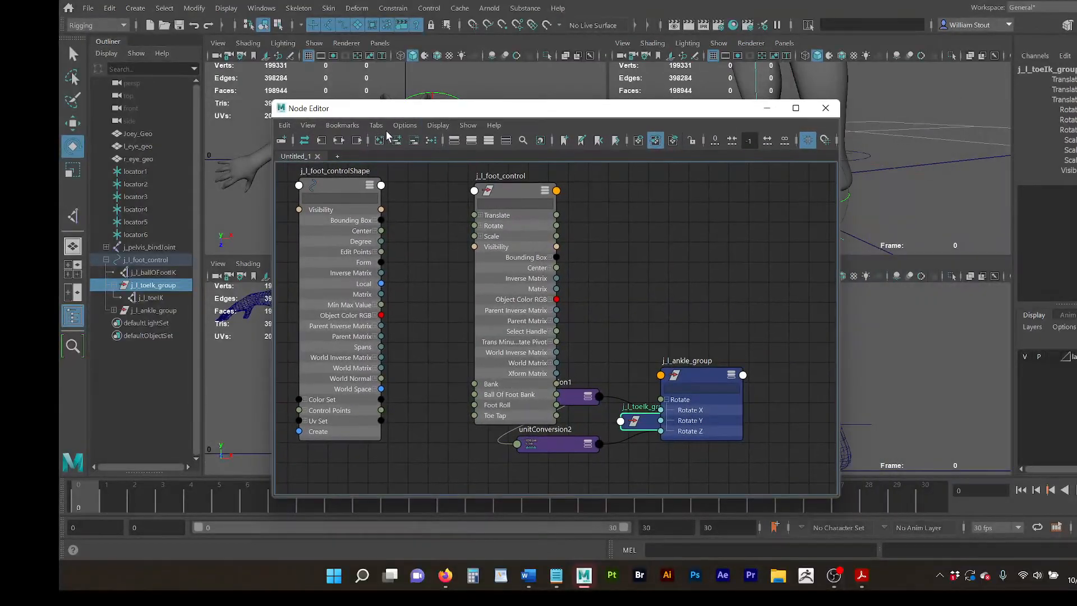
pyautogui.click(514, 193)
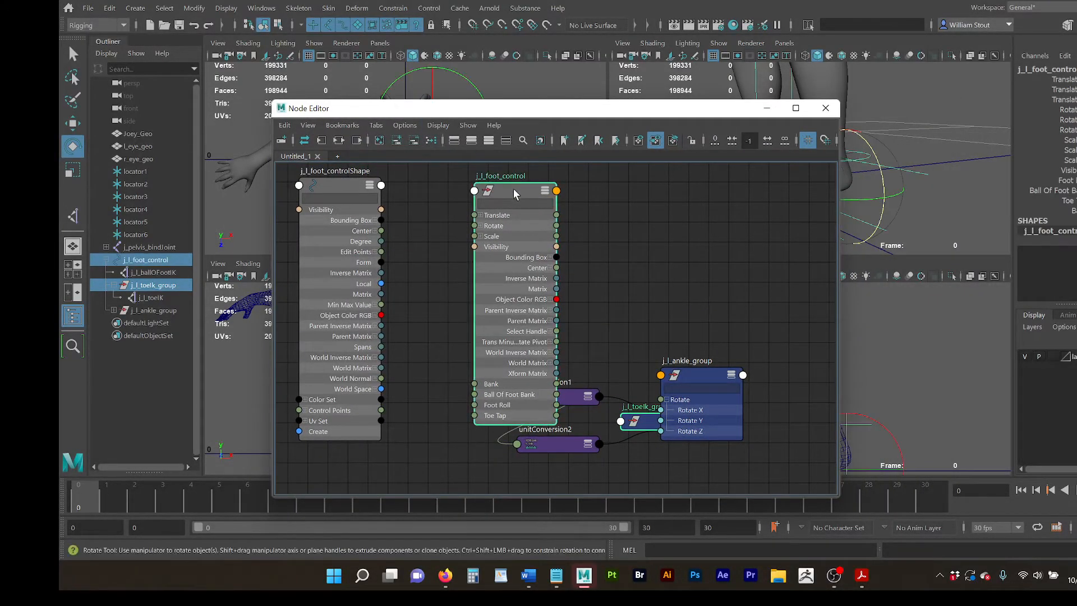
pyautogui.click(338, 141)
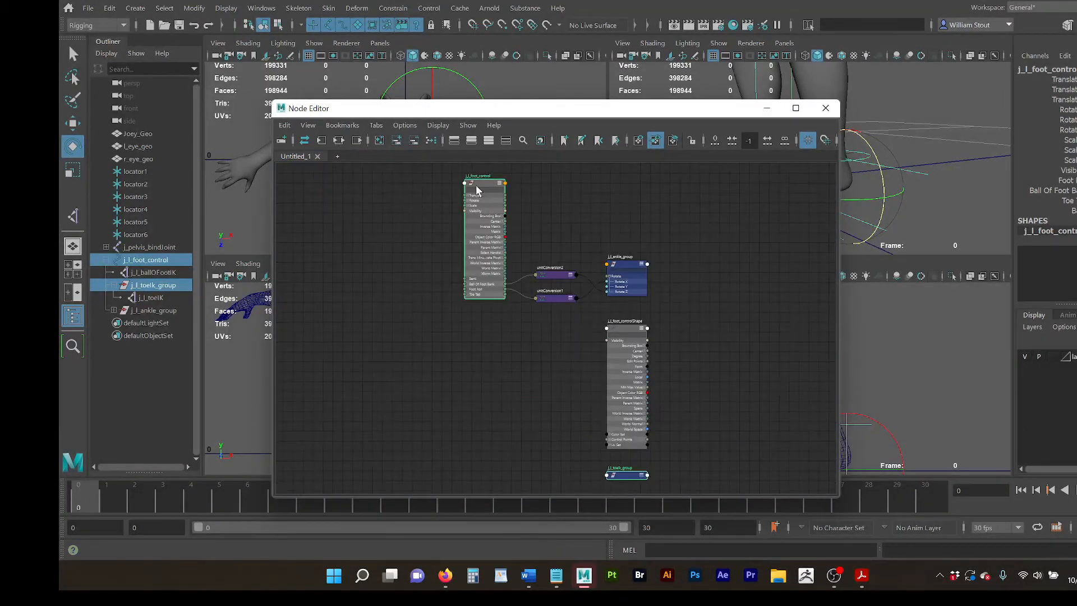
# Step: Rearrange the graph so j_l_foot_controlShape sits clear below j_l_foot_control and j_l_toeIk_group sits beneath the unit conversion nodes
pyautogui.moveTo(476, 185); pyautogui.dragTo(433, 192)
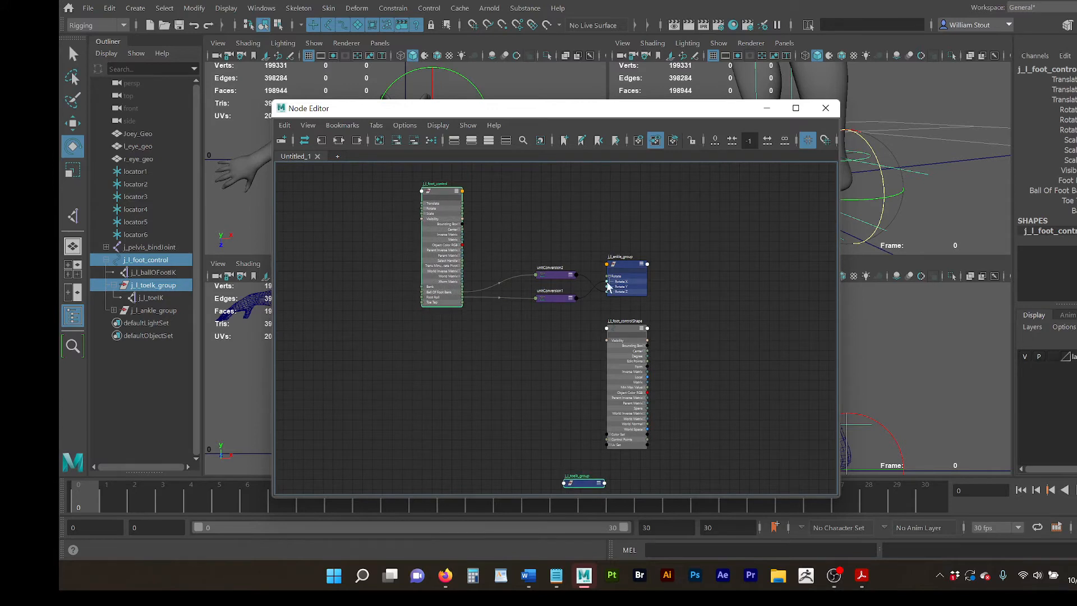
pyautogui.moveTo(629, 328); pyautogui.dragTo(462, 324)
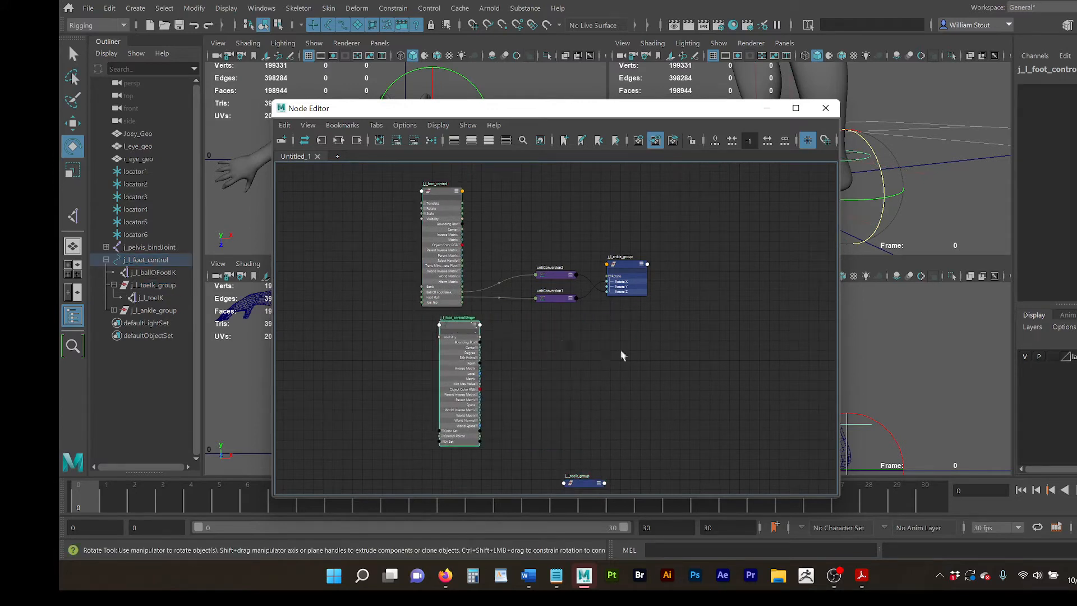
pyautogui.moveTo(586, 484); pyautogui.dragTo(559, 322)
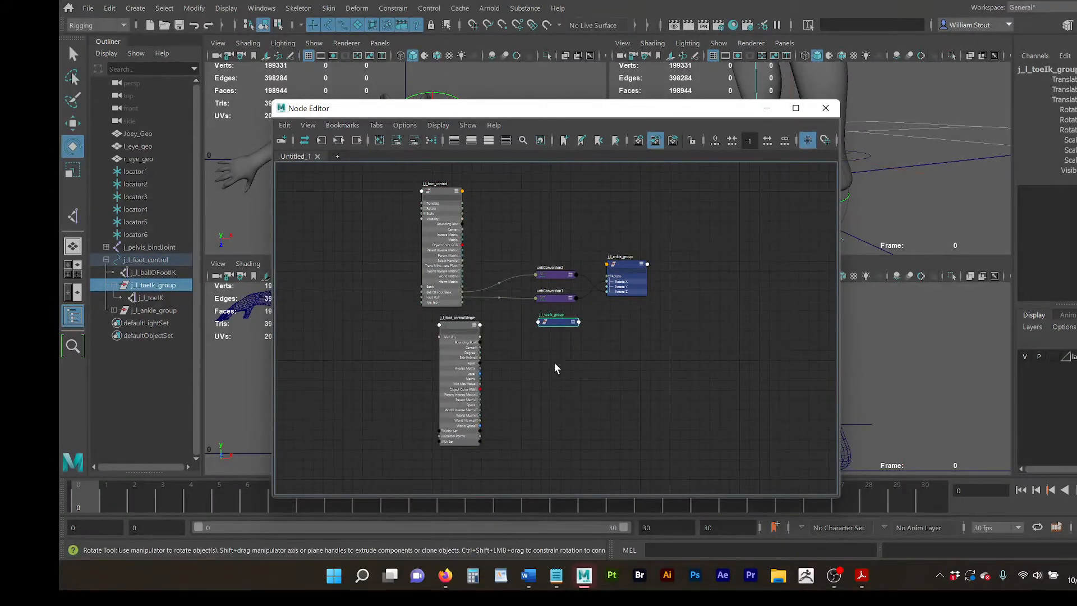
pyautogui.scroll(3, 554, 362)
pyautogui.moveTo(355, 286); pyautogui.dragTo(302, 325)
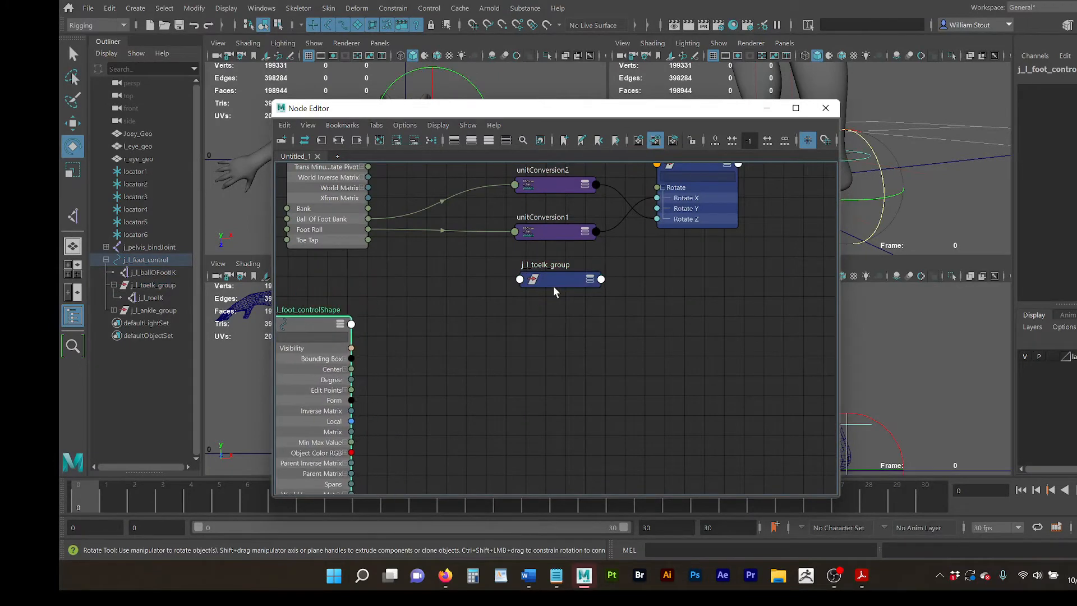
# Step: Try rotating j_l_toeIk_group about the X axis to see the toe tap motion, and undo the rotation
pyautogui.moveTo(651, 109); pyautogui.dragTo(378, 205)
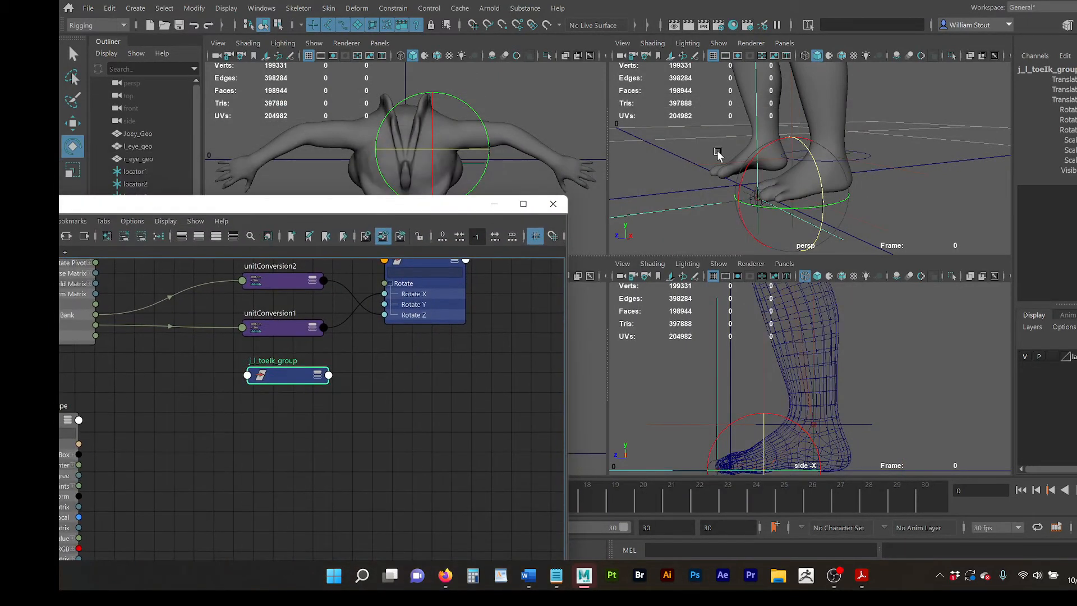
pyautogui.moveTo(771, 147); pyautogui.dragTo(750, 257)
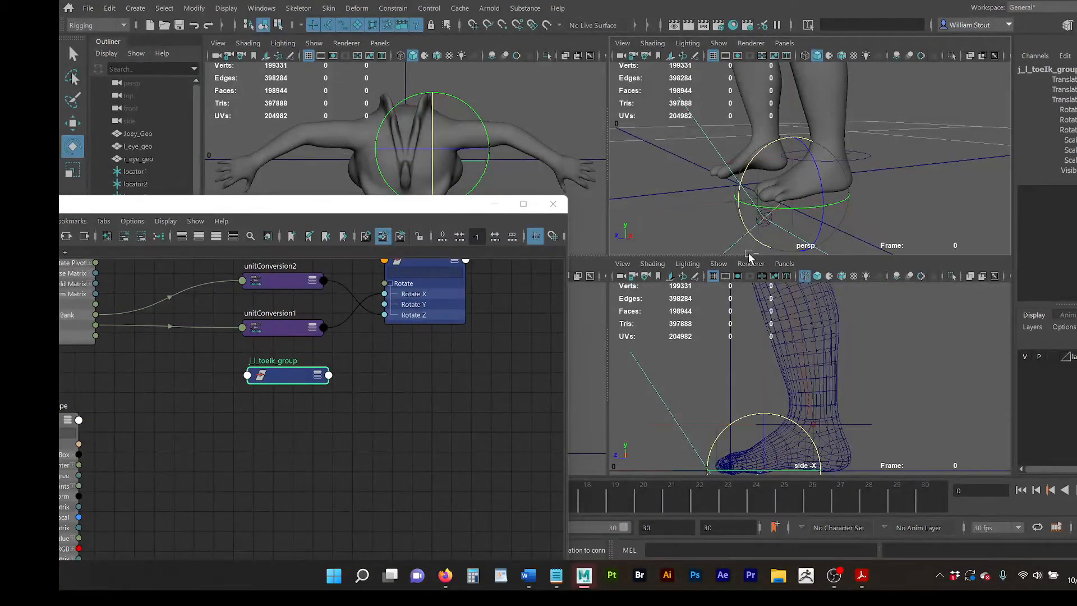
pyautogui.hotkey('ctrl', 'z')
# Step: Connect the Toe Tap output of j_l_foot_control to Rotate X of j_l_toeIk_group
pyautogui.moveTo(399, 205); pyautogui.dragTo(692, 147)
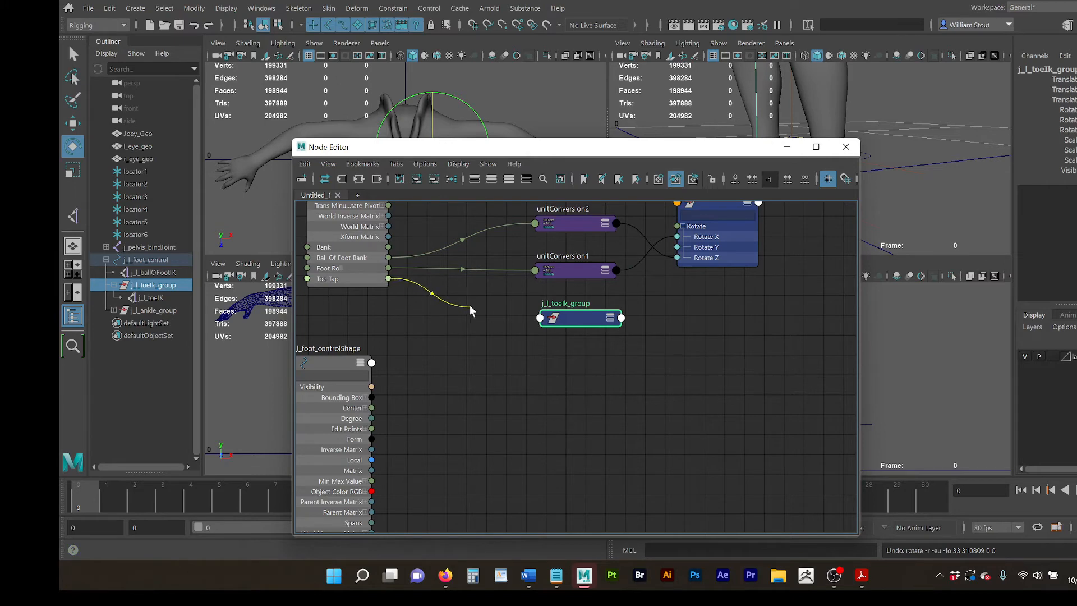
pyautogui.moveTo(471, 307); pyautogui.dragTo(540, 318)
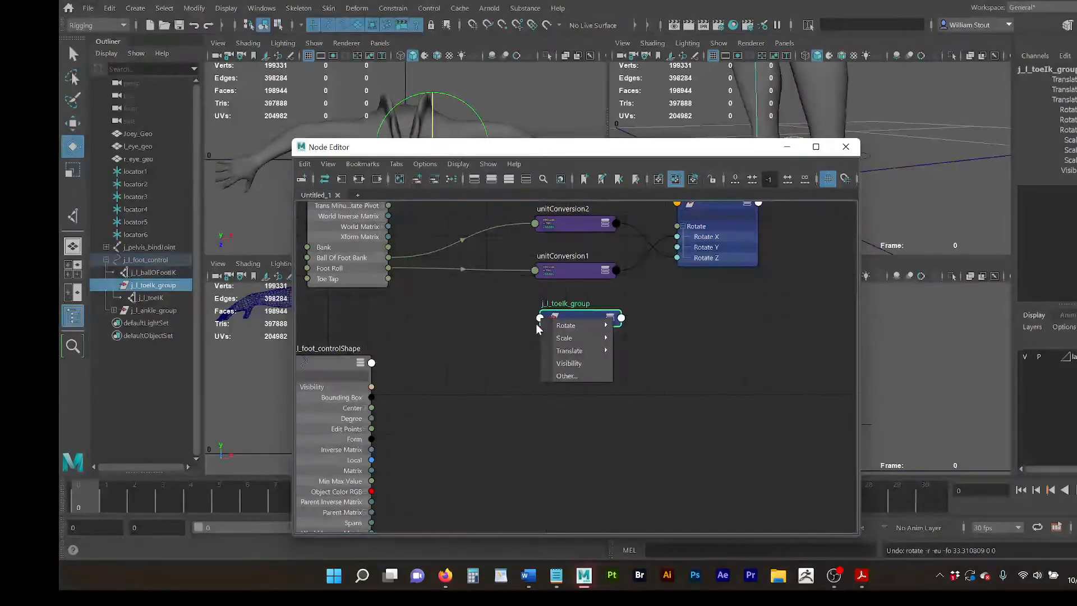
pyautogui.moveTo(589, 329)
pyautogui.click(638, 325)
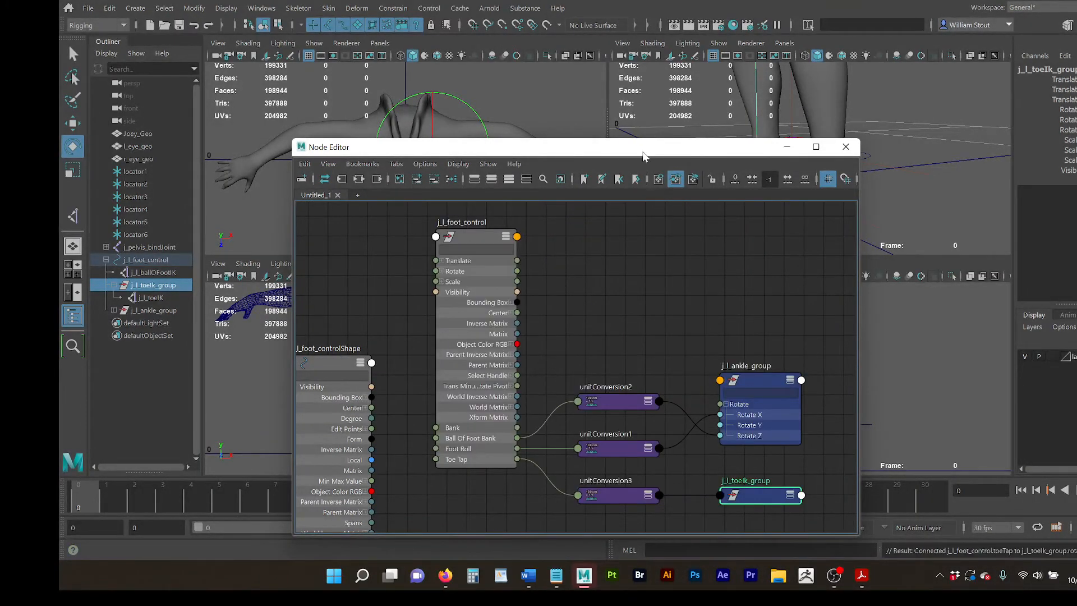
# Step: Reselect the left foot control, vary its Toe Tap value to test the toe motion, and clear the selection
pyautogui.moveTo(643, 152); pyautogui.dragTo(378, 69)
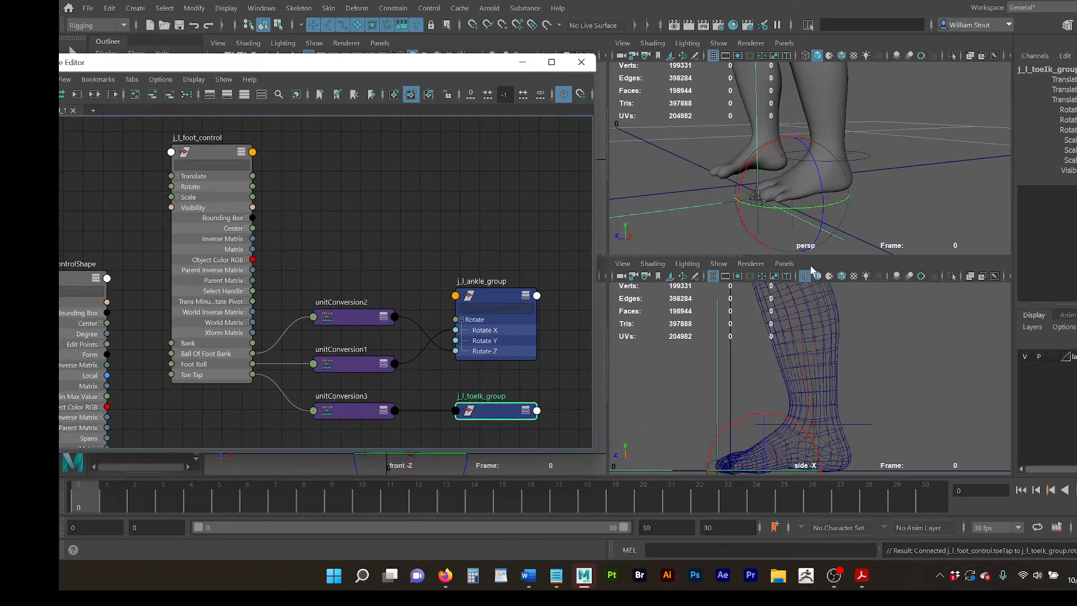
pyautogui.keyDown('alt'); pyautogui.moveTo(884, 202); pyautogui.dragTo(874, 136); pyautogui.keyUp('alt')
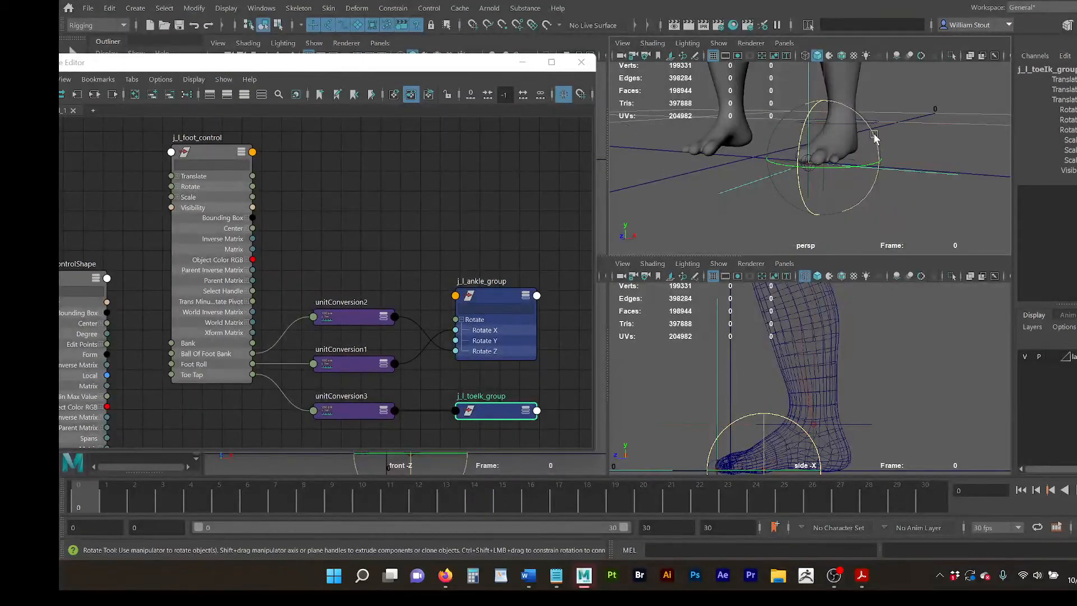
pyautogui.click(944, 167)
pyautogui.click(875, 122)
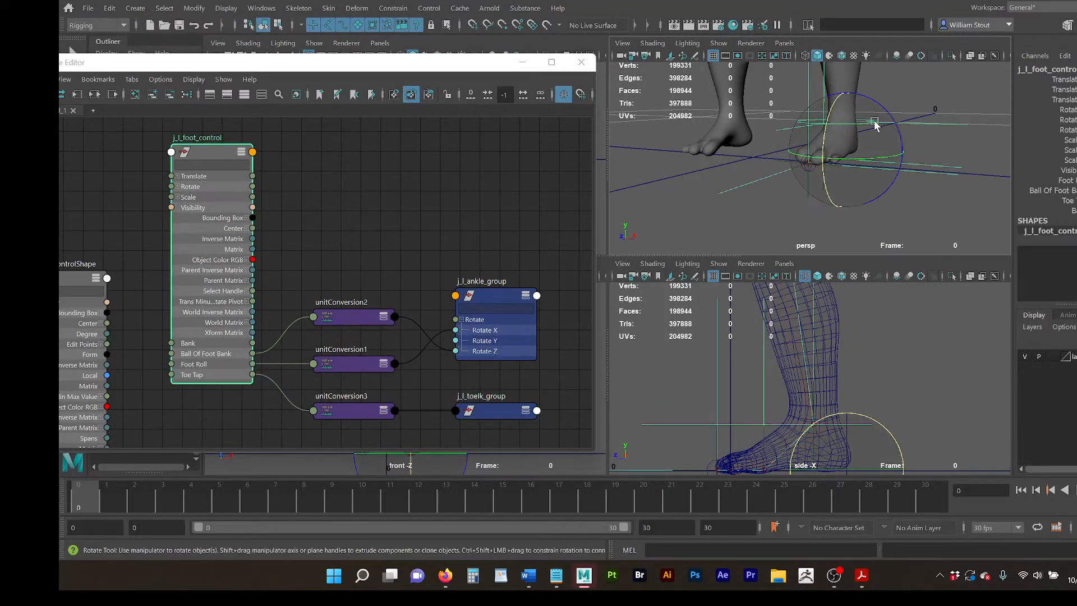
pyautogui.keyDown('alt'); pyautogui.moveTo(858, 143); pyautogui.dragTo(858, 171); pyautogui.keyUp('alt')
pyautogui.click(920, 113)
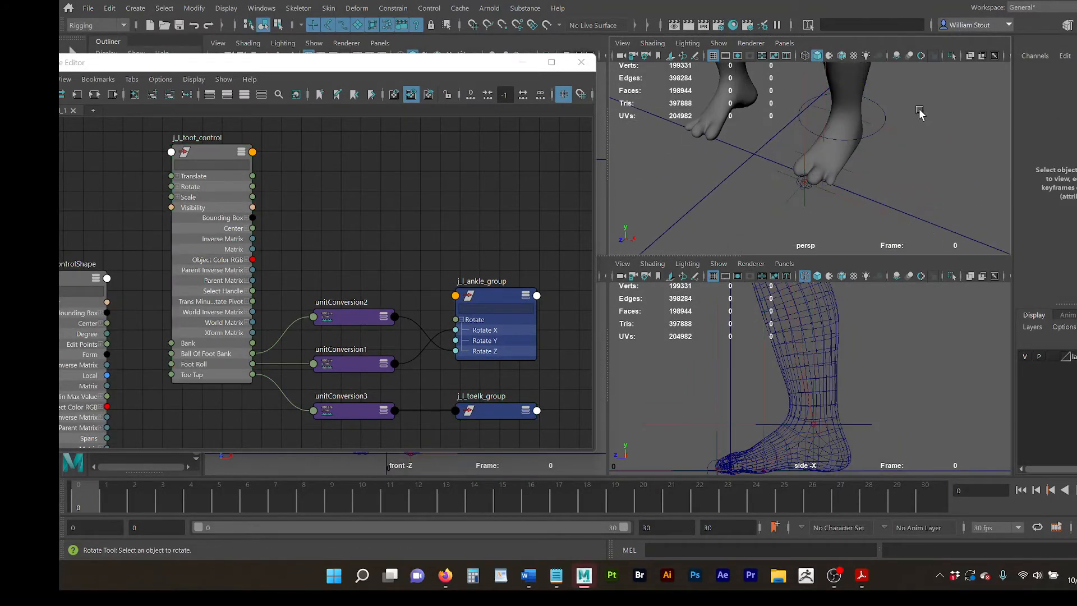
pyautogui.click(884, 118)
pyautogui.click(1063, 201)
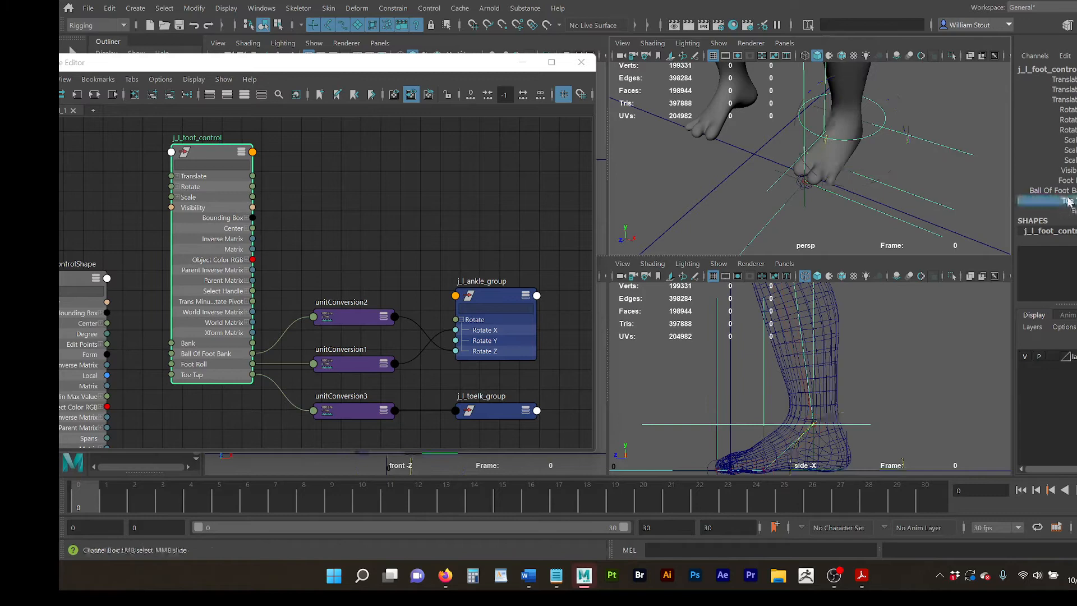
pyautogui.moveTo(934, 182); pyautogui.dragTo(970, 185, button='middle')
pyautogui.click(941, 189)
# Step: Examine the left foot closely from its side and front, focusing on the inner and outer edges of the sole
pyautogui.keyDown('alt'); pyautogui.moveTo(941, 188); pyautogui.dragTo(937, 166); pyautogui.keyUp('alt')
pyautogui.keyDown('alt'); pyautogui.moveTo(929, 176); pyautogui.dragTo(759, 176); pyautogui.keyUp('alt')
pyautogui.scroll(3, 763, 183)
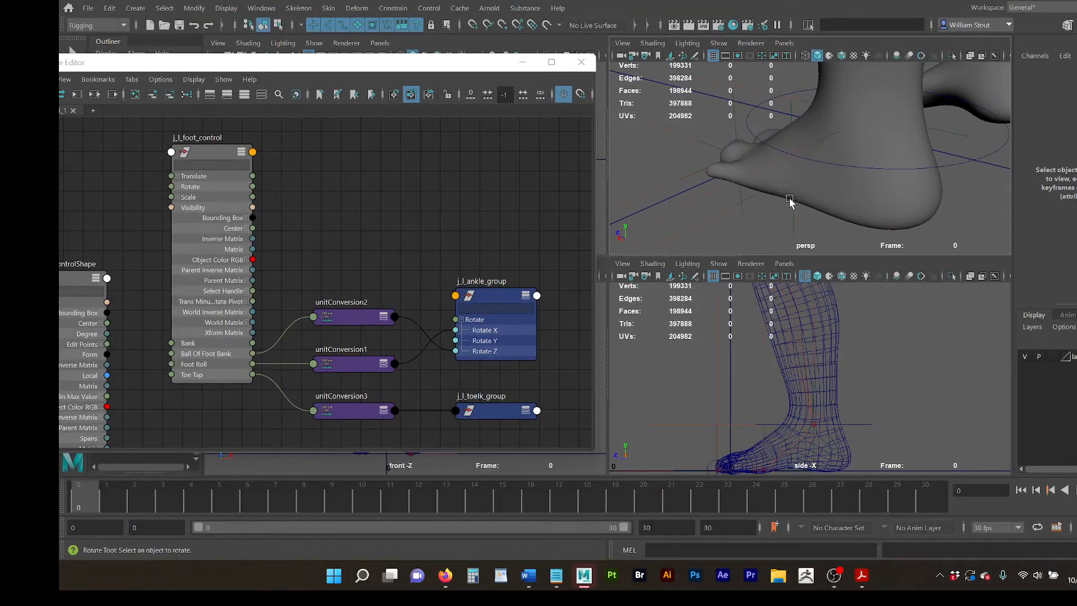
pyautogui.keyDown('alt'); pyautogui.moveTo(790, 202); pyautogui.dragTo(884, 187); pyautogui.keyUp('alt')
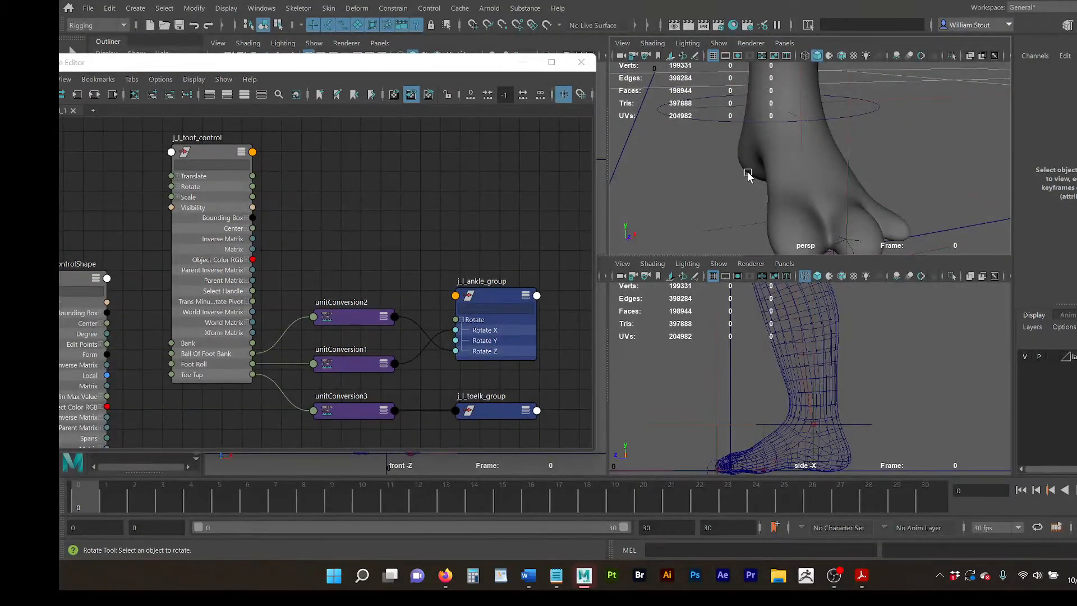
pyautogui.keyDown('alt'); pyautogui.moveTo(764, 167); pyautogui.dragTo(738, 147); pyautogui.keyUp('alt')
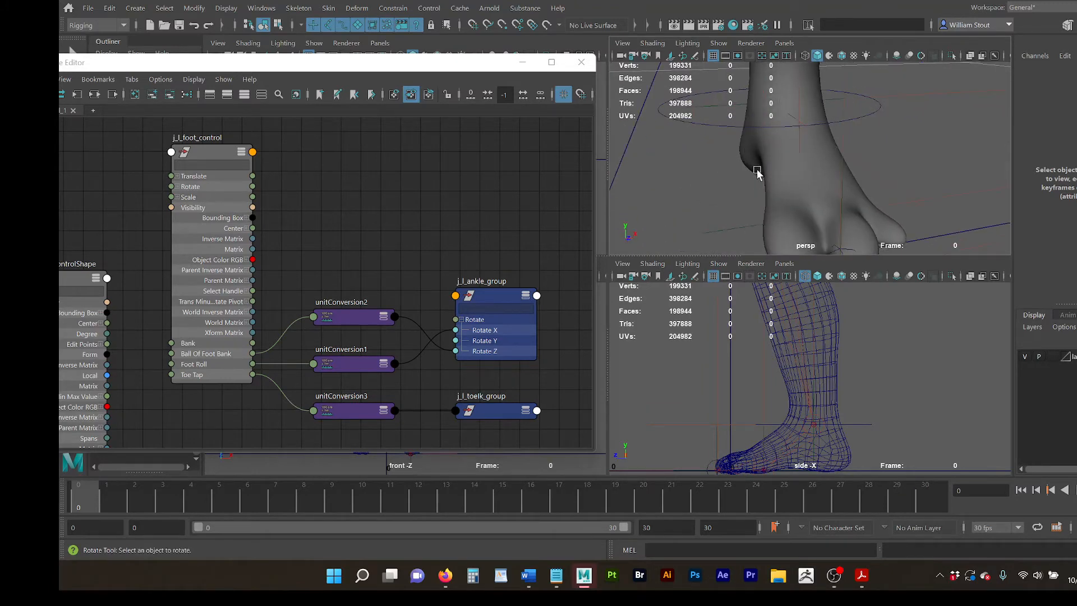
pyautogui.keyDown('alt'); pyautogui.moveTo(793, 196); pyautogui.dragTo(724, 151); pyautogui.keyUp('alt')
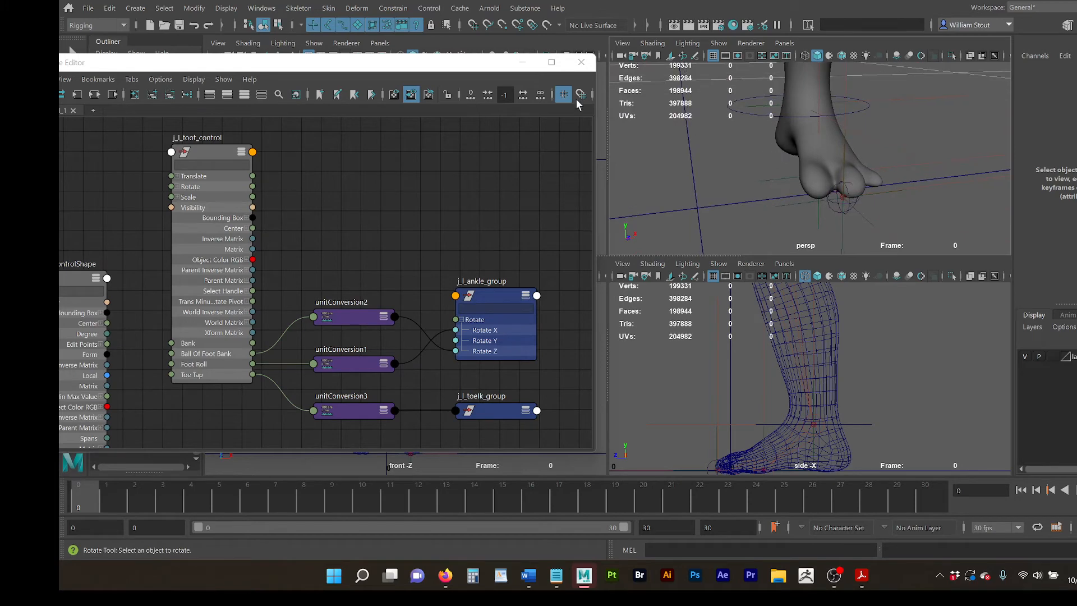
# Step: Create a locator and place it along the inner edge of the left foot, between heel and toes, at about X 0.45 cm
pyautogui.moveTo(279, 62); pyautogui.dragTo(290, 150)
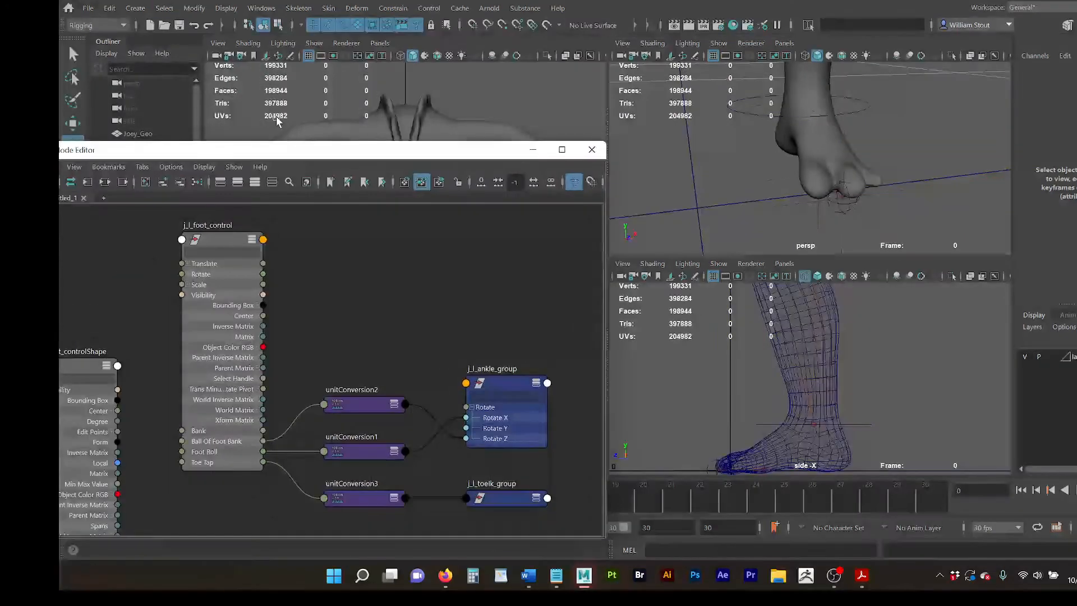
pyautogui.click(133, 8)
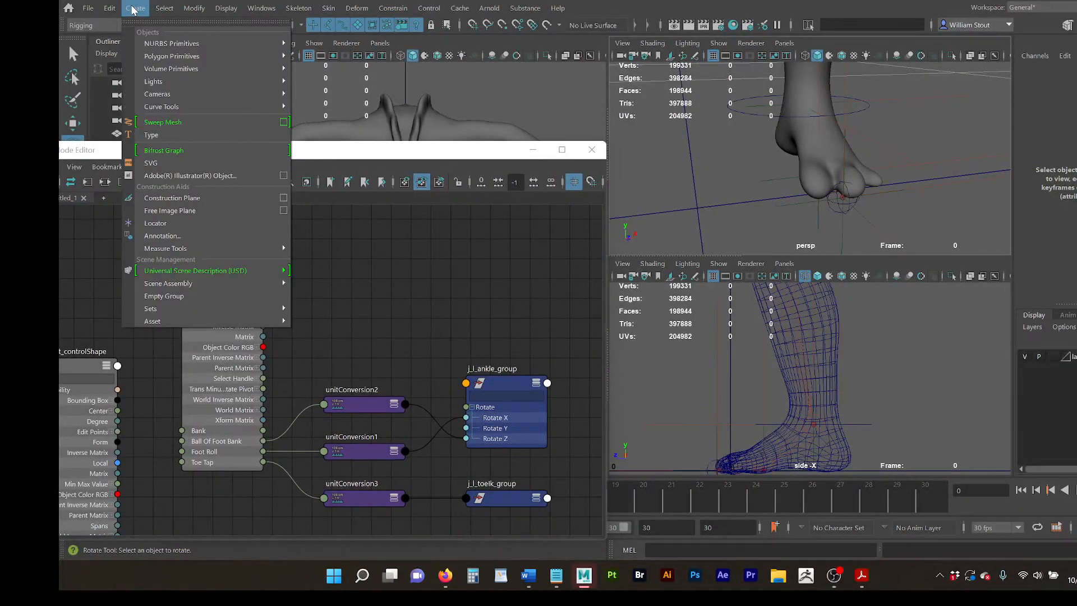
pyautogui.click(175, 225)
pyautogui.press('w')
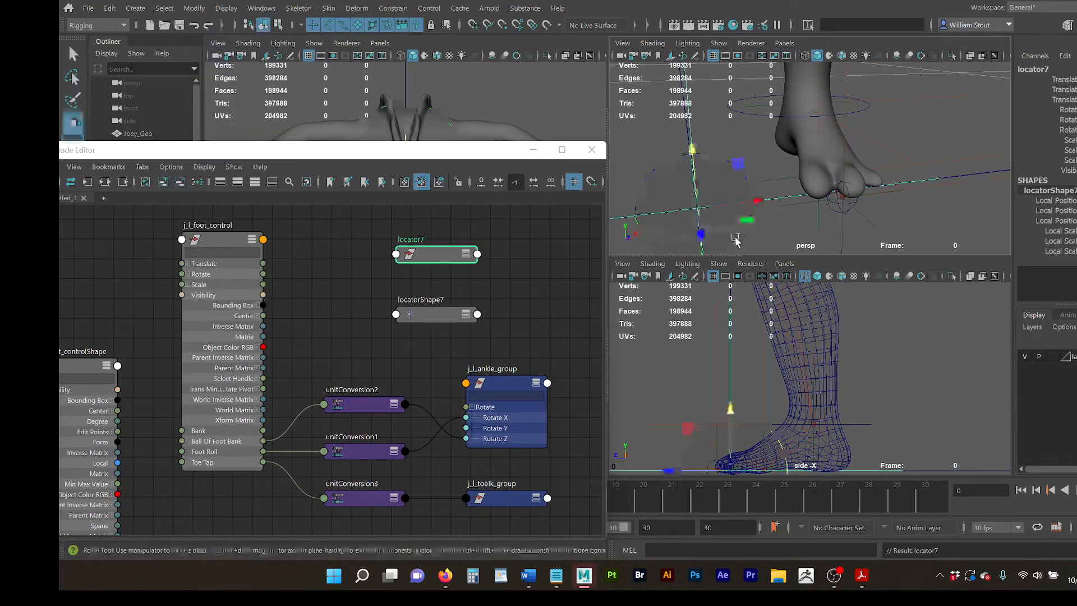
pyautogui.keyDown('alt'); pyautogui.moveTo(712, 180); pyautogui.dragTo(674, 209); pyautogui.keyUp('alt')
pyautogui.moveTo(647, 248); pyautogui.dragTo(837, 177)
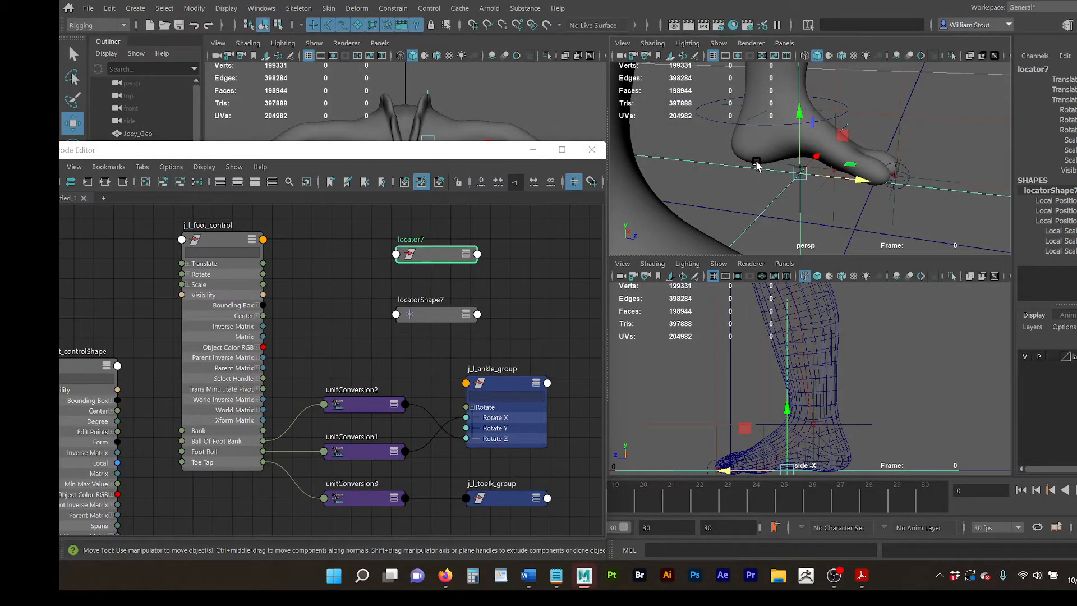
pyautogui.keyDown('alt'); pyautogui.moveTo(757, 165); pyautogui.dragTo(853, 165); pyautogui.keyUp('alt')
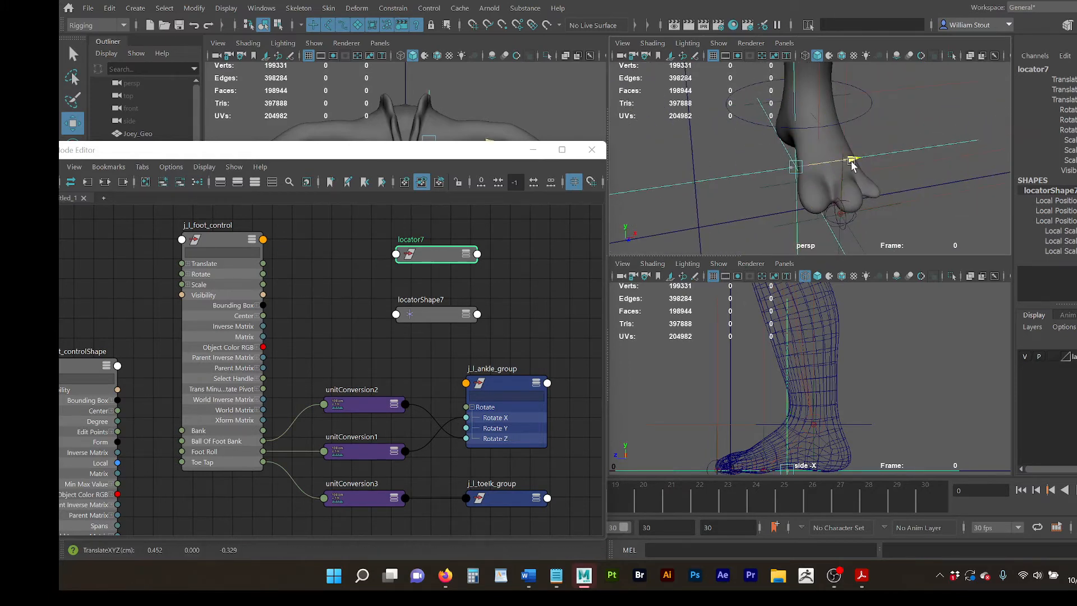
# Step: Duplicate the inner-edge locator and place the copy at the outer edge of the left foot, at about X 0.70 cm
pyautogui.keyDown('alt'); pyautogui.moveTo(810, 197); pyautogui.dragTo(887, 201); pyautogui.keyUp('alt')
pyautogui.hotkey('ctrl', 'd')
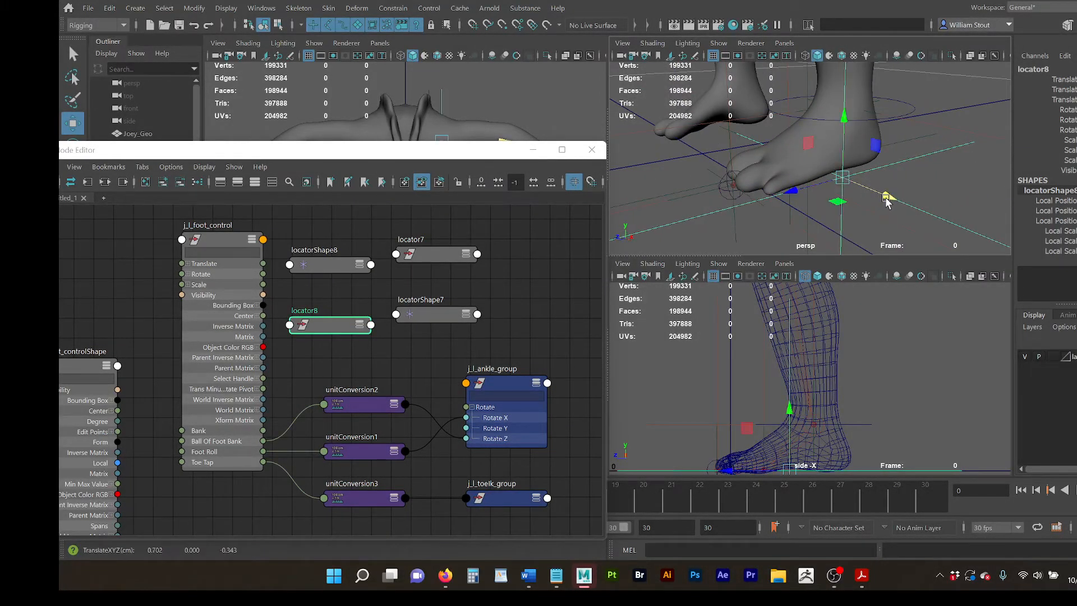
pyautogui.keyDown('alt'); pyautogui.moveTo(841, 165); pyautogui.dragTo(753, 200); pyautogui.keyUp('alt')
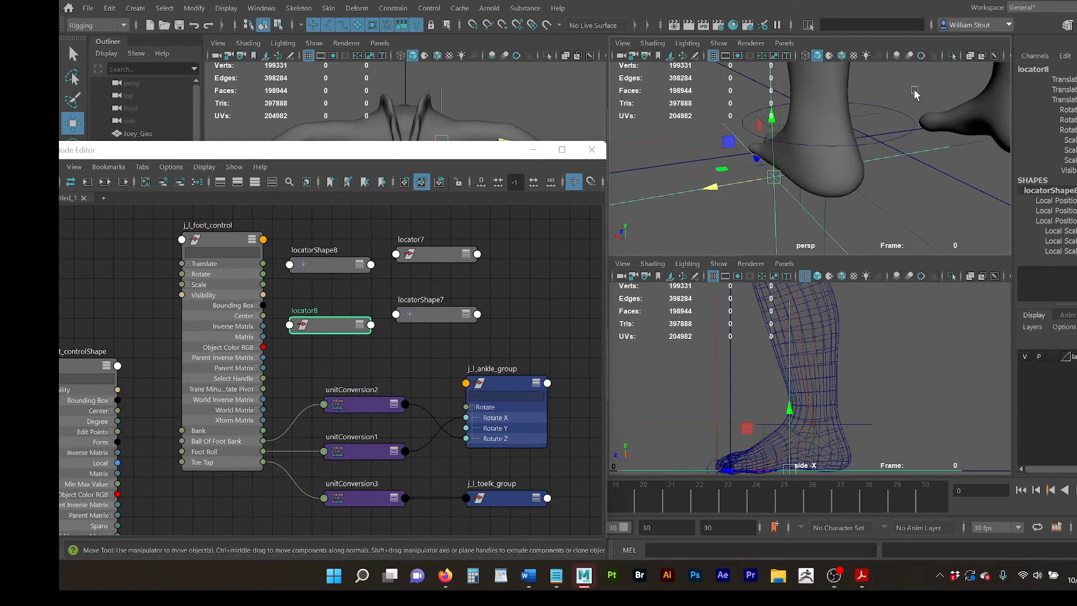
# Step: Rename the outer-edge locator j_l_outerBak_loc and the inner-edge locator j_l_innerBank_loc
pyautogui.click(1073, 71)
pyautogui.write('j_l_outerBak_loc')
pyautogui.press('Return')
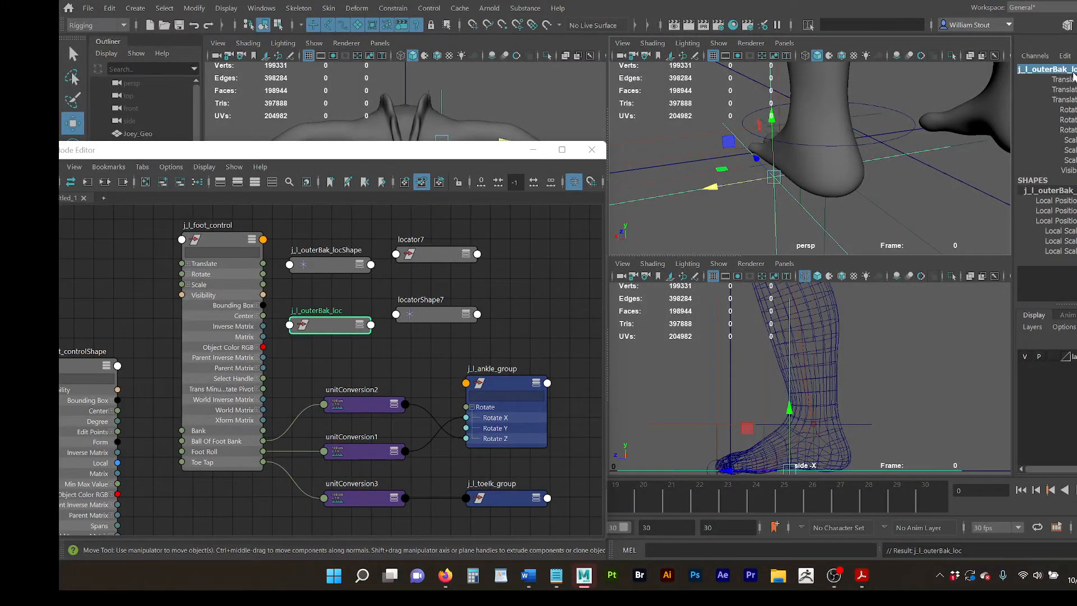
pyautogui.click(781, 161)
pyautogui.doubleClick(1051, 69)
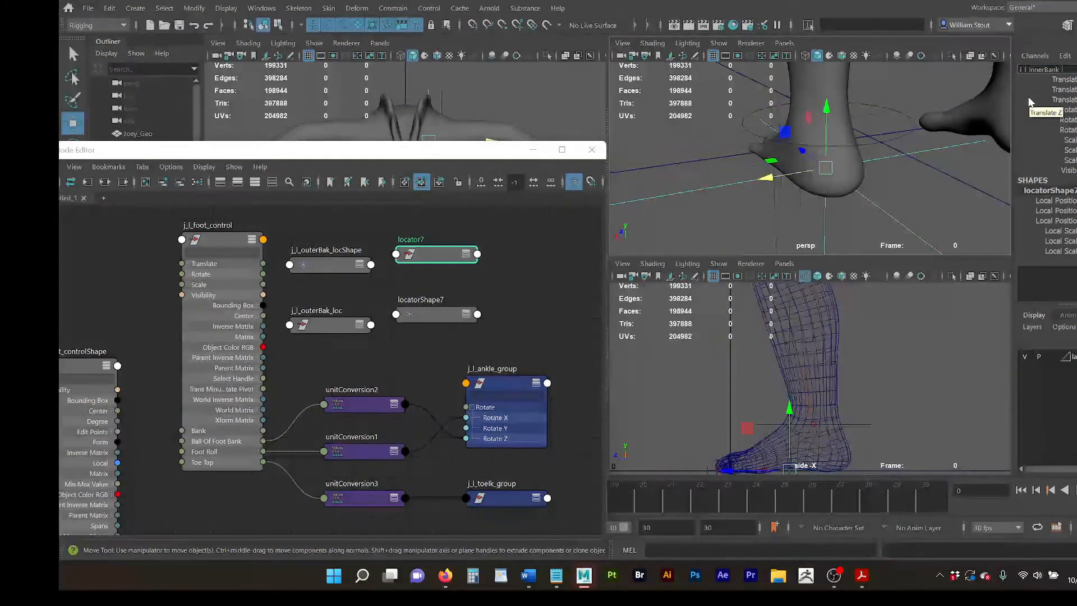
pyautogui.write('c')
pyautogui.press('Return')
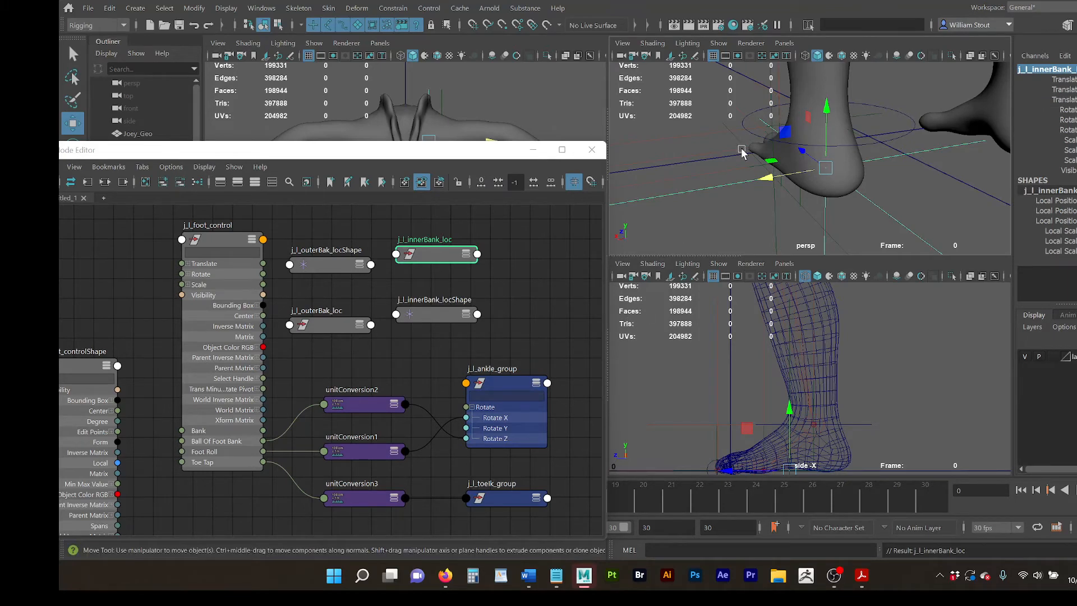
# Step: Try rotating the inner bank locator about Z beside the left foot, and undo the rotation
pyautogui.keyDown('alt'); pyautogui.moveTo(703, 189); pyautogui.dragTo(748, 163); pyautogui.keyUp('alt')
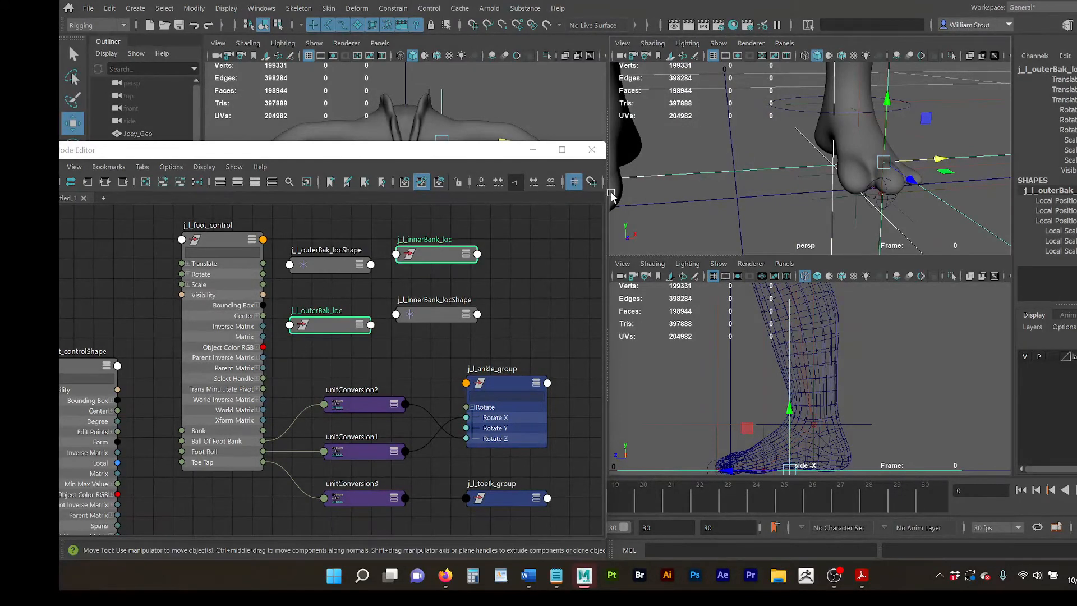
pyautogui.click(647, 173)
pyautogui.click(648, 177)
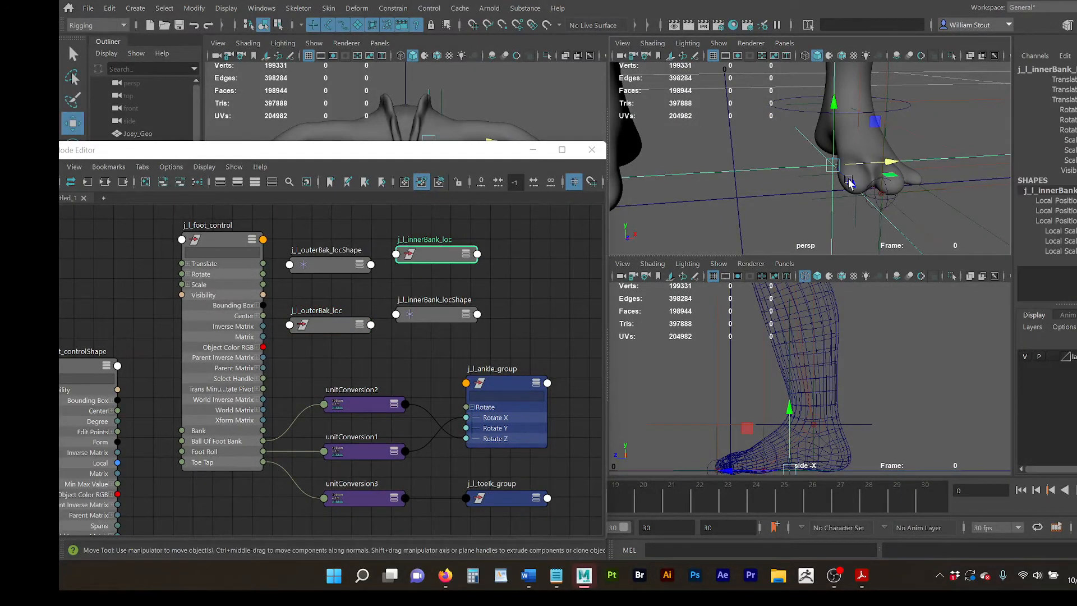
pyautogui.keyDown('alt'); pyautogui.moveTo(849, 183); pyautogui.dragTo(858, 183); pyautogui.keyUp('alt')
pyautogui.press('e')
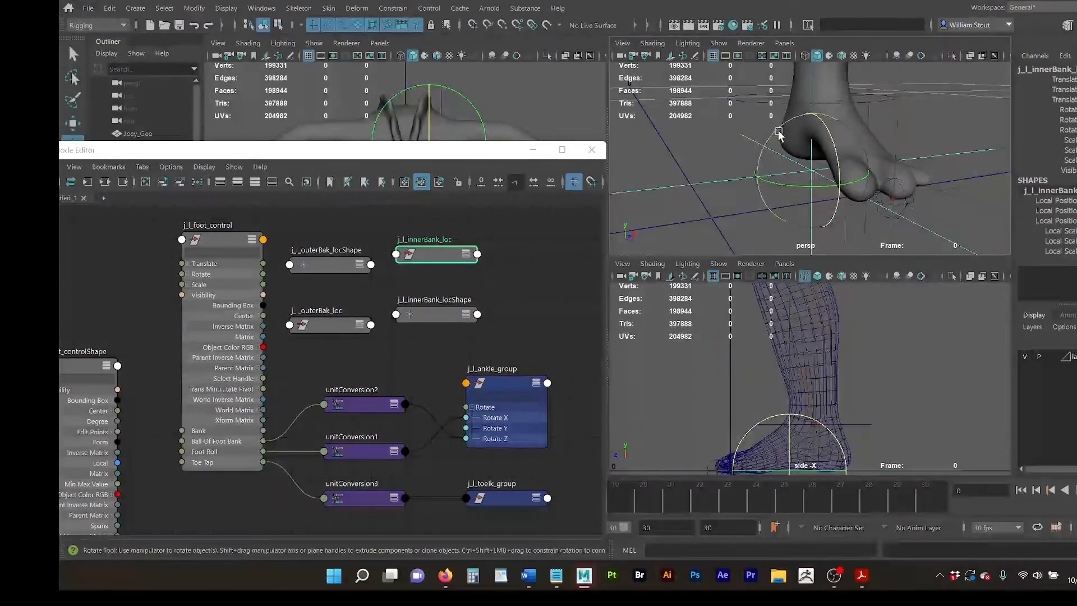
pyautogui.moveTo(786, 134)
pyautogui.mouseDown()
pyautogui.moveTo(754, 159)
pyautogui.moveTo(767, 144)
pyautogui.mouseUp()
pyautogui.hotkey('ctrl', 'z')
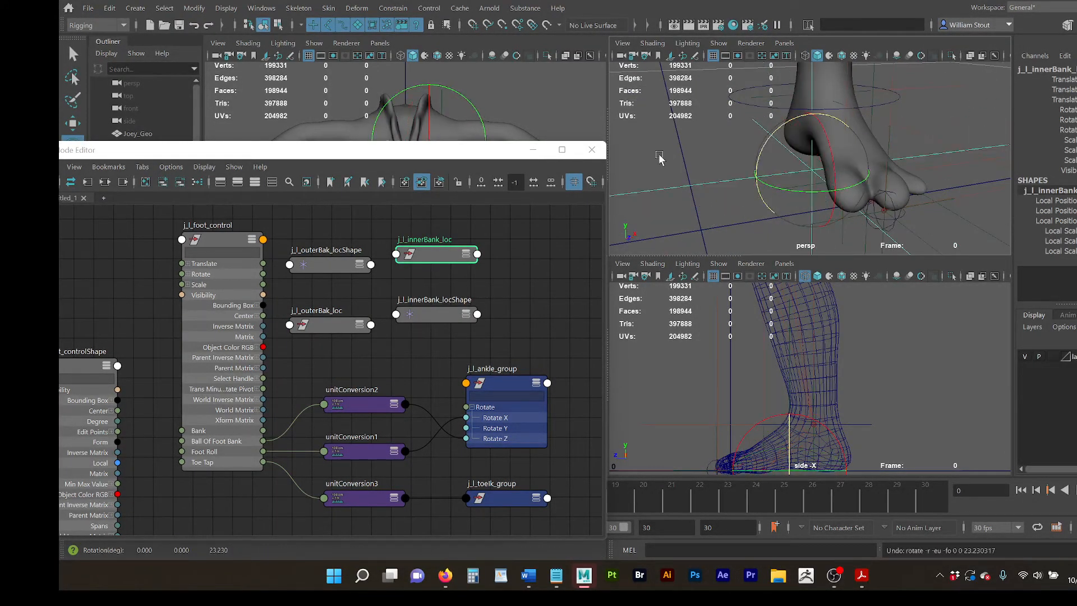
# Step: Move the Node Editor clear of the Outliner and freeze the transformations of the inner and outer bank locators
pyautogui.moveTo(477, 157); pyautogui.dragTo(646, 352)
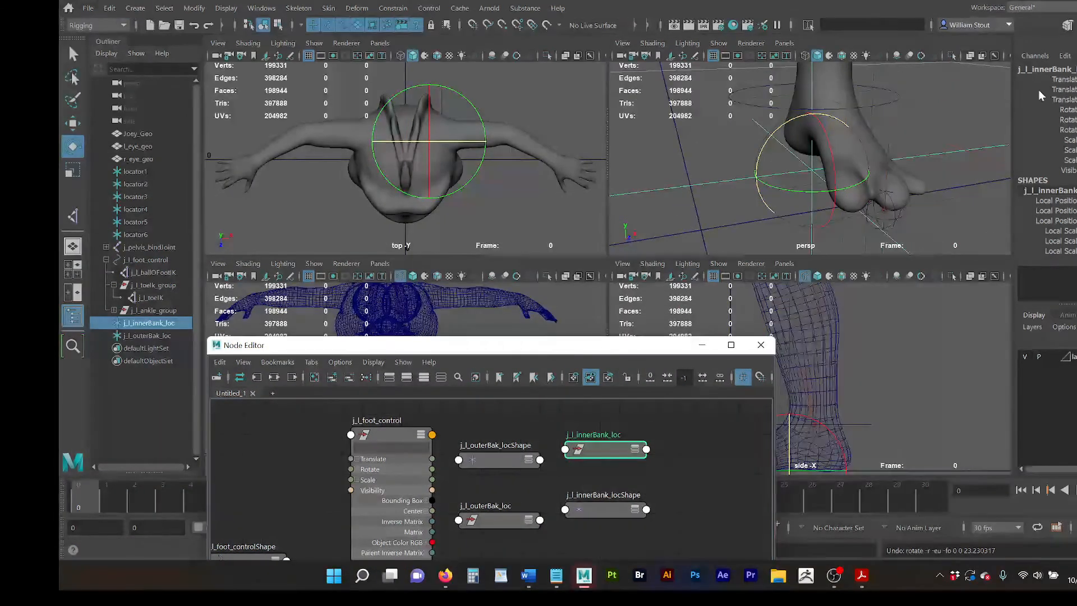
pyautogui.click(194, 8)
pyautogui.click(226, 70)
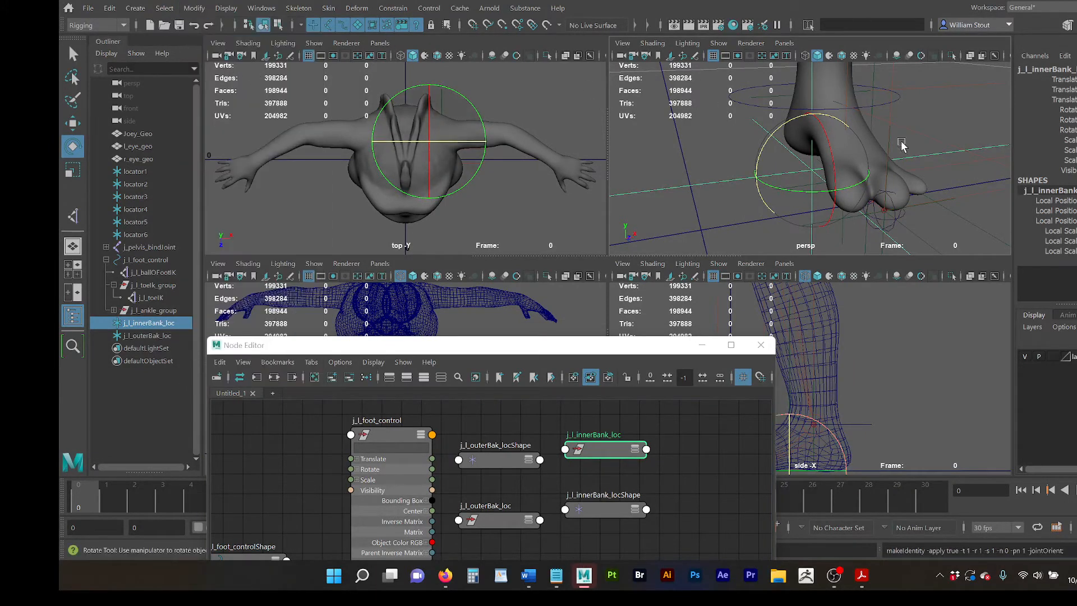
pyautogui.click(924, 162)
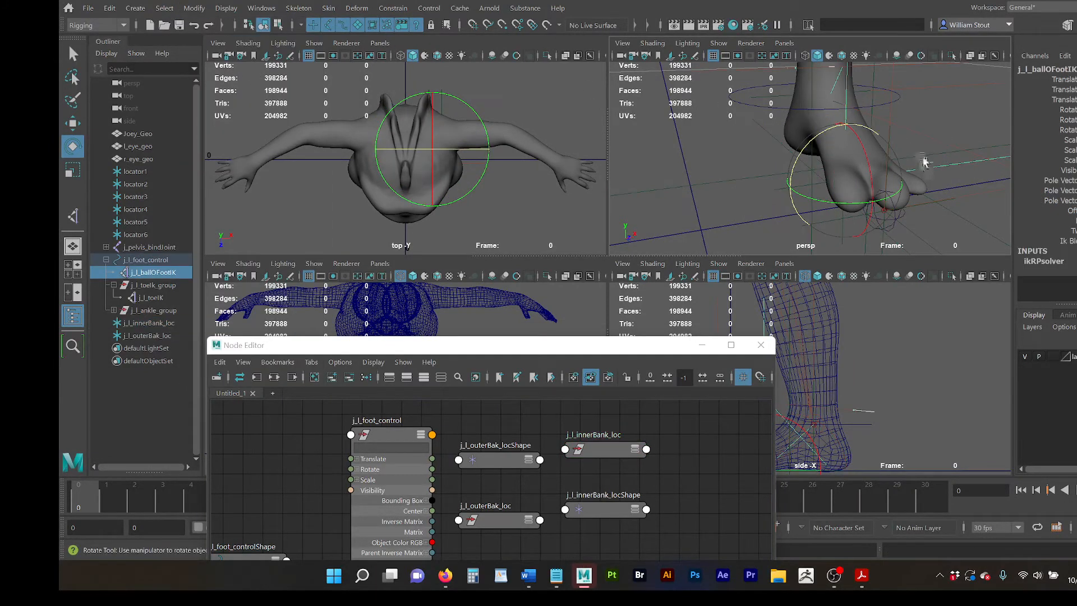
pyautogui.moveTo(927, 163); pyautogui.dragTo(913, 180)
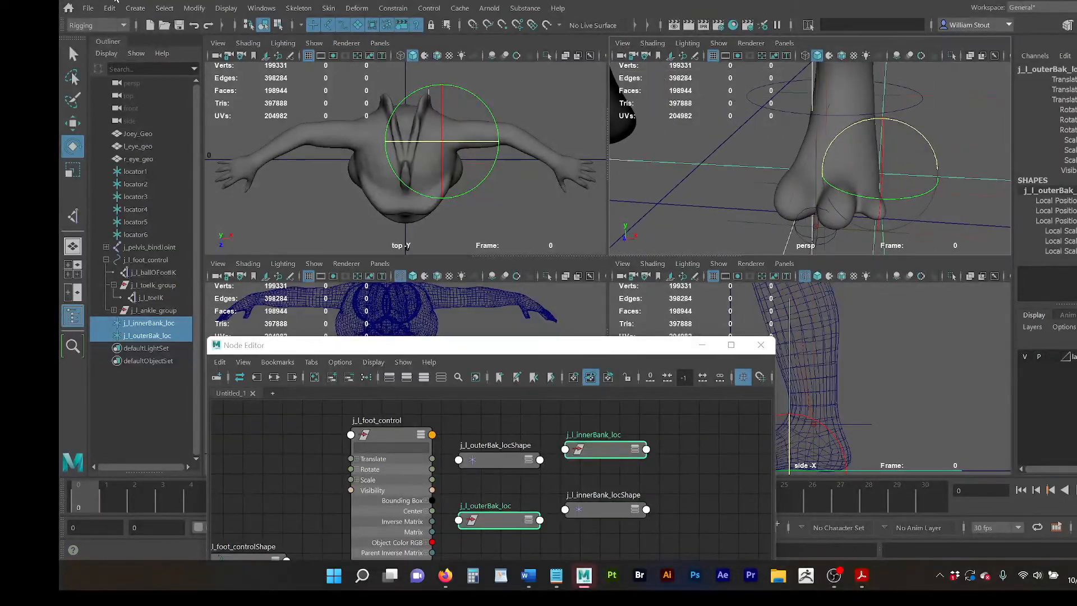
pyautogui.click(194, 8)
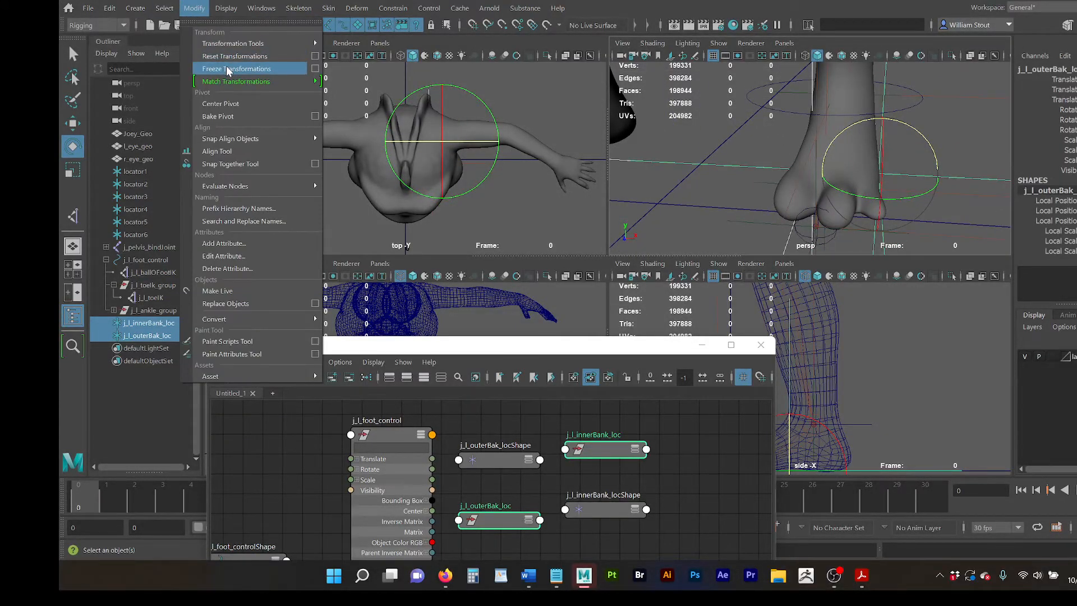
pyautogui.click(289, 70)
# Step: Parent the outer bank locator under the inner bank locator, and parent the inner one under j_l_foot_control
pyautogui.click(167, 336)
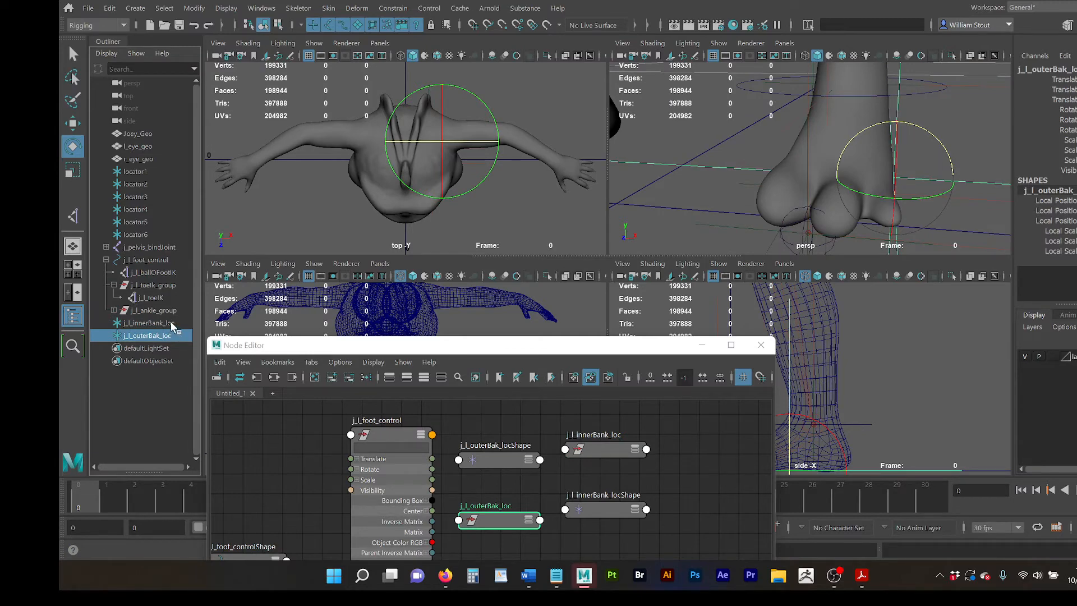
pyautogui.keyDown('ctrl'); pyautogui.click(169, 325); pyautogui.keyUp('ctrl')
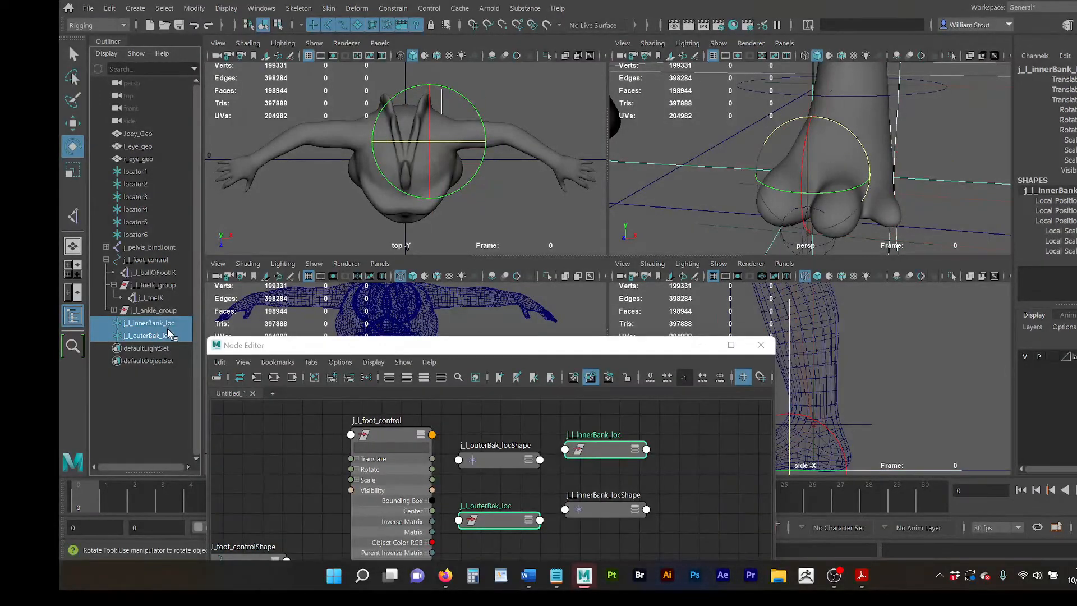
pyautogui.press('p')
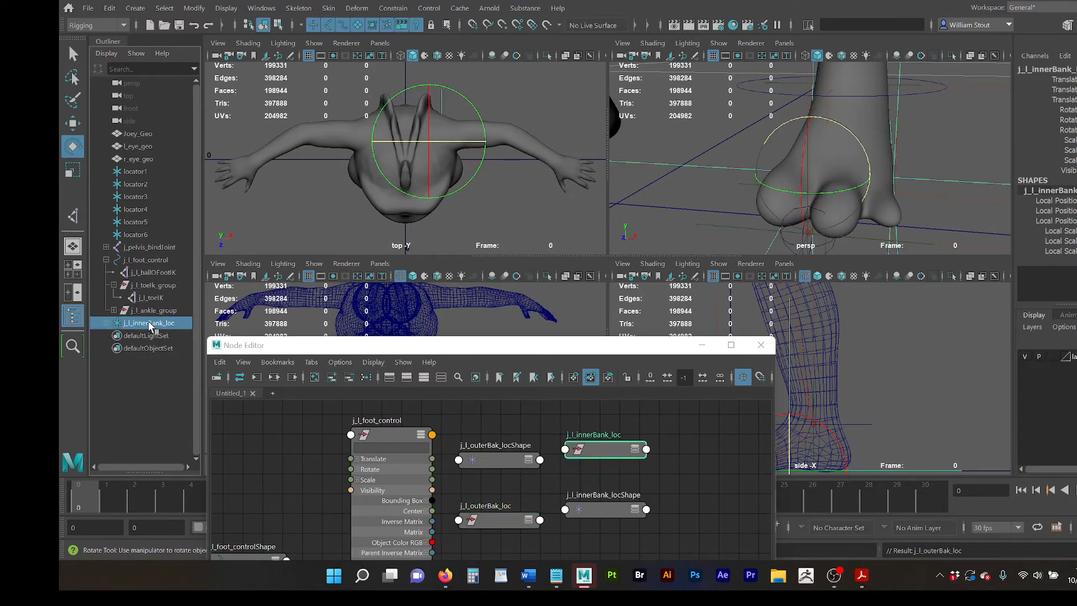
pyautogui.moveTo(141, 259); pyautogui.dragTo(142, 258, button='middle')
pyautogui.click(142, 258)
pyautogui.click(158, 324)
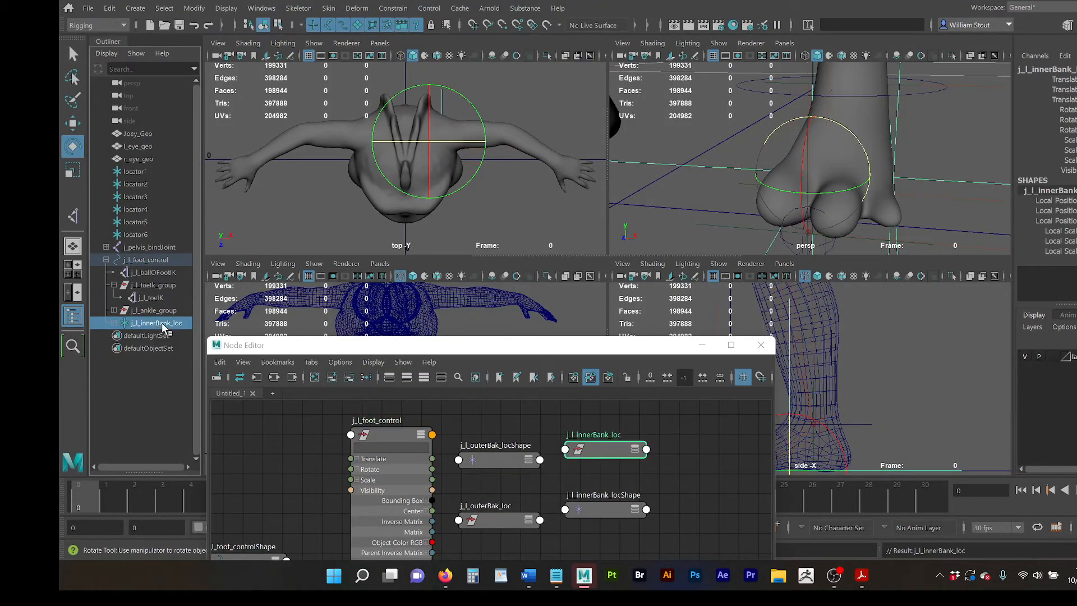
# Step: Parent the ball-of-foot IK handle, the toe IK group and the ankle group under the outer bank locator
pyautogui.click(160, 272)
pyautogui.keyDown('ctrl'); pyautogui.click(162, 286); pyautogui.keyUp('ctrl')
pyautogui.keyDown('shift'); pyautogui.click(168, 310); pyautogui.keyUp('shift')
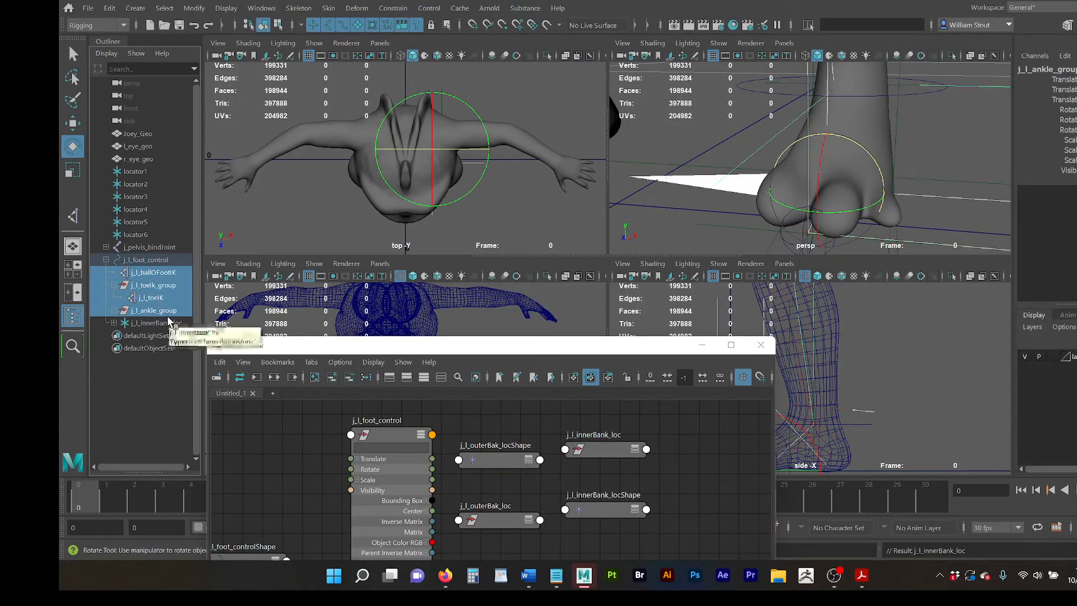
pyautogui.click(165, 311)
pyautogui.keyDown('ctrl'); pyautogui.click(166, 286); pyautogui.keyUp('ctrl')
pyautogui.keyDown('ctrl'); pyautogui.click(166, 274); pyautogui.keyUp('ctrl')
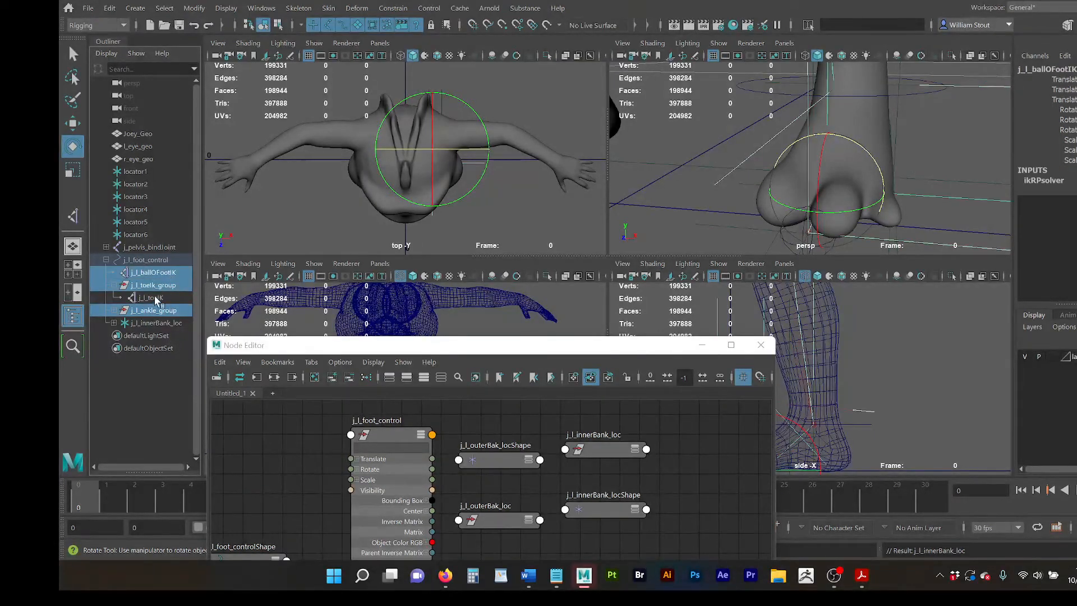
pyautogui.click(116, 285)
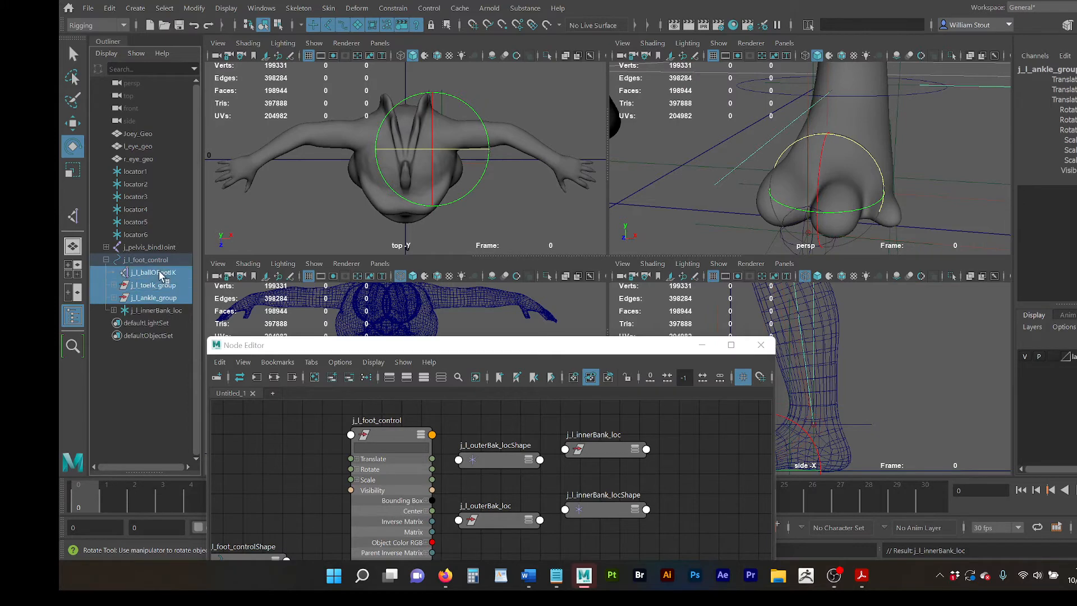
pyautogui.moveTo(160, 270)
pyautogui.mouseDown(button='middle')
pyautogui.moveTo(165, 305)
pyautogui.moveTo(158, 267)
pyautogui.mouseUp(button='middle')
pyautogui.click(113, 310)
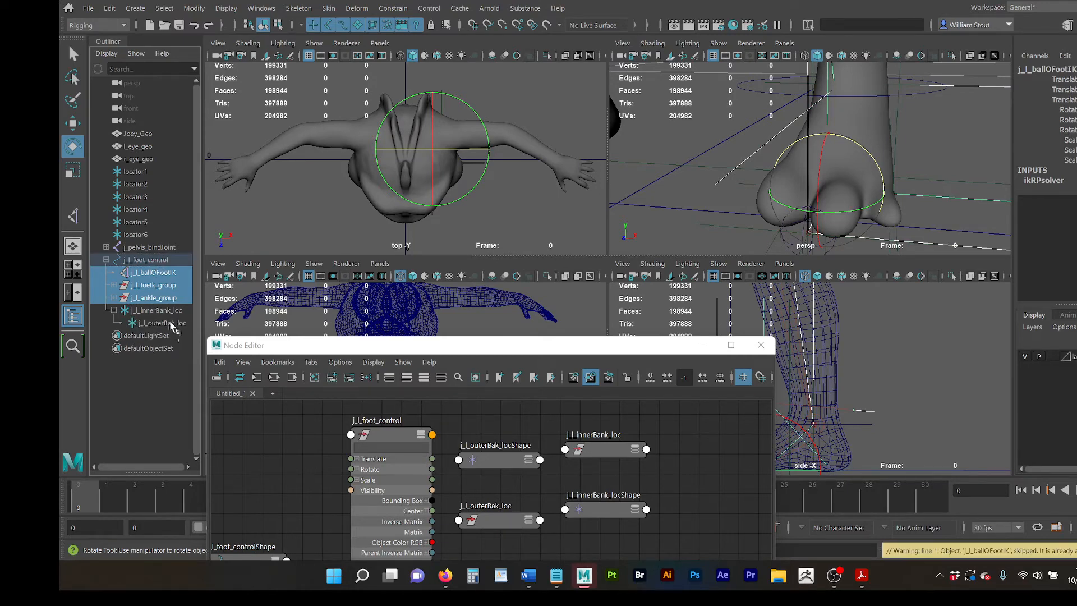
pyautogui.moveTo(156, 271); pyautogui.dragTo(152, 323, button='middle')
# Step: Test the foot bank by rotating the inner and outer bank locators in turn about Z, undoing each rotation
pyautogui.click(156, 273)
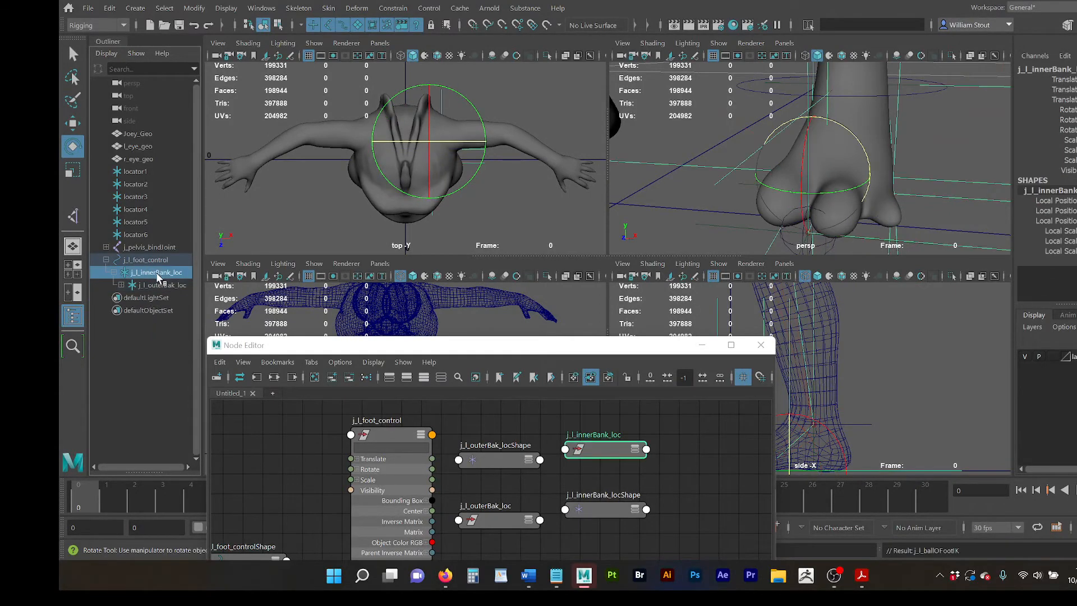
pyautogui.keyDown('alt'); pyautogui.moveTo(676, 242); pyautogui.dragTo(618, 228); pyautogui.keyUp('alt')
pyautogui.keyDown('alt'); pyautogui.moveTo(730, 194); pyautogui.dragTo(769, 180, button='right'); pyautogui.keyUp('alt')
pyautogui.keyDown('alt'); pyautogui.moveTo(769, 178); pyautogui.dragTo(686, 143); pyautogui.keyUp('alt')
pyautogui.hotkey('ctrl', 'z')
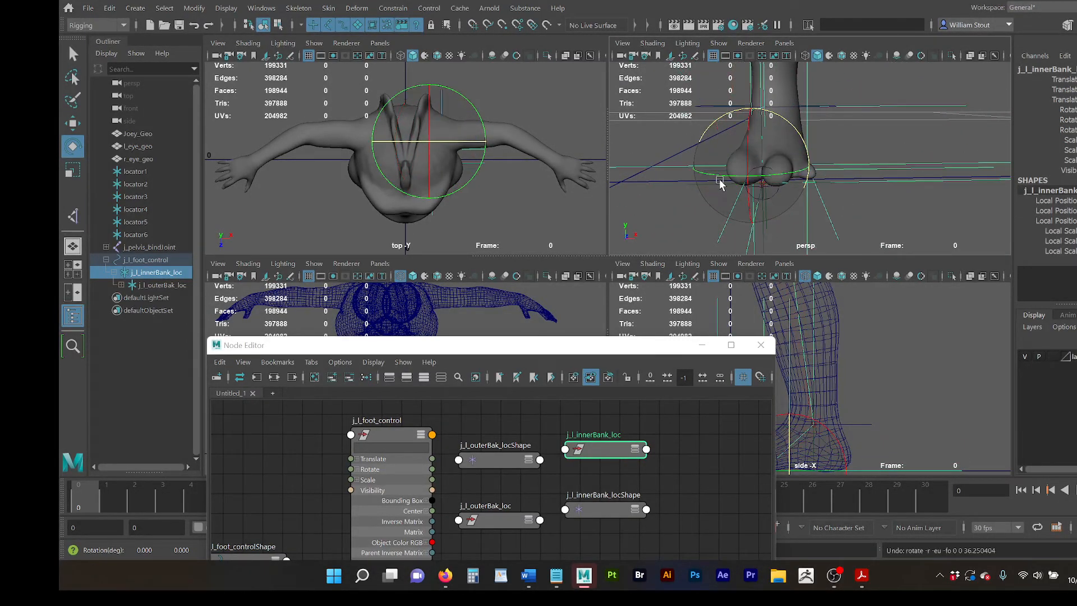
pyautogui.click(179, 286)
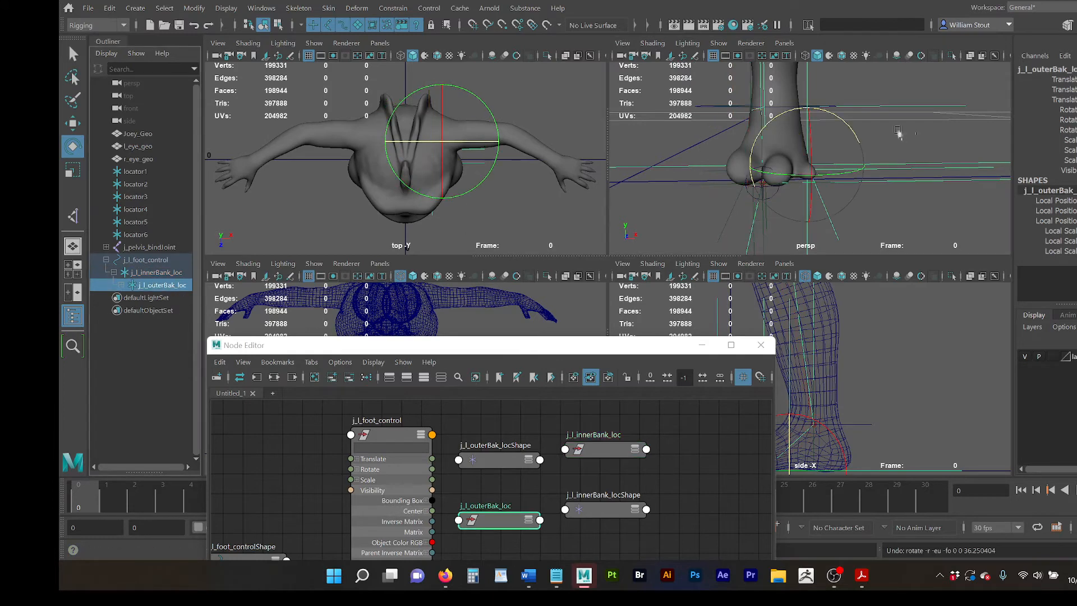
pyautogui.moveTo(847, 127); pyautogui.dragTo(877, 181)
pyautogui.hotkey('ctrl', 'z')
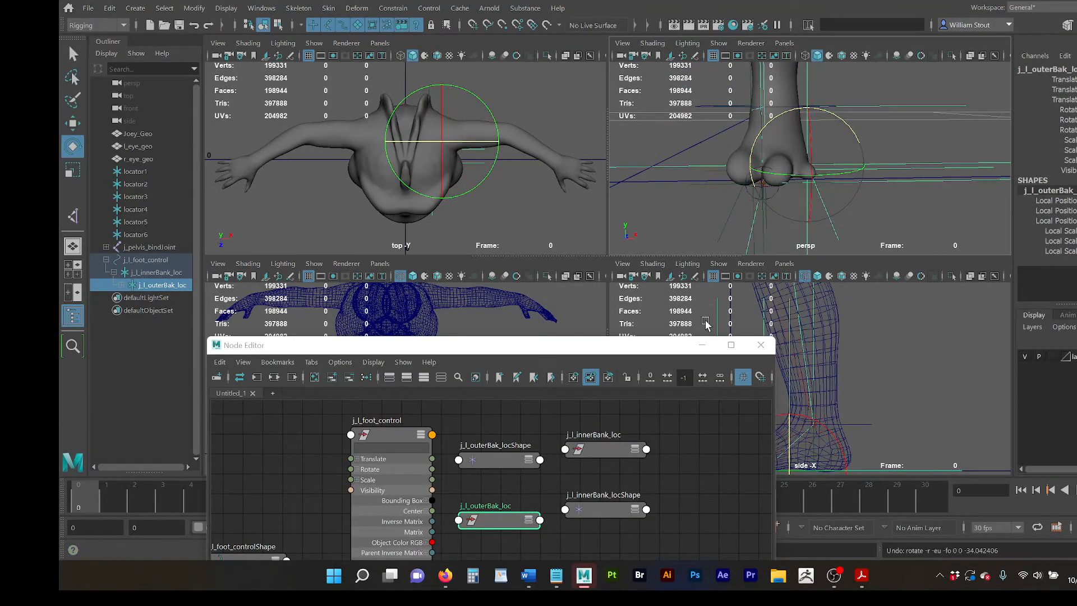
# Step: Close the Node Editor and test the inward foot bank by rotating the inner bank locator about Z and back
pyautogui.click(761, 344)
pyautogui.moveTo(741, 222)
pyautogui.keyDown('alt'); pyautogui.mouseDown()
pyautogui.moveTo(754, 204)
pyautogui.moveTo(709, 197)
pyautogui.moveTo(726, 236)
pyautogui.moveTo(702, 173)
pyautogui.moveTo(760, 200)
pyautogui.moveTo(735, 199)
pyautogui.moveTo(728, 214)
pyautogui.moveTo(677, 204)
pyautogui.moveTo(741, 214)
pyautogui.mouseUp(); pyautogui.keyUp('alt')
pyautogui.click(156, 272)
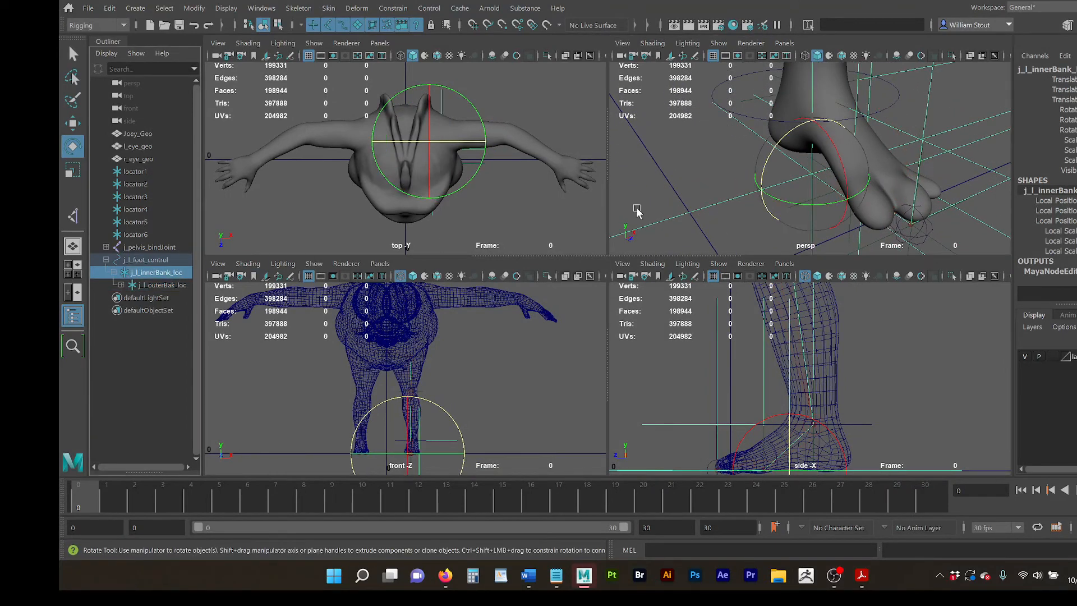
pyautogui.keyDown('alt'); pyautogui.moveTo(638, 216); pyautogui.dragTo(666, 171); pyautogui.keyUp('alt')
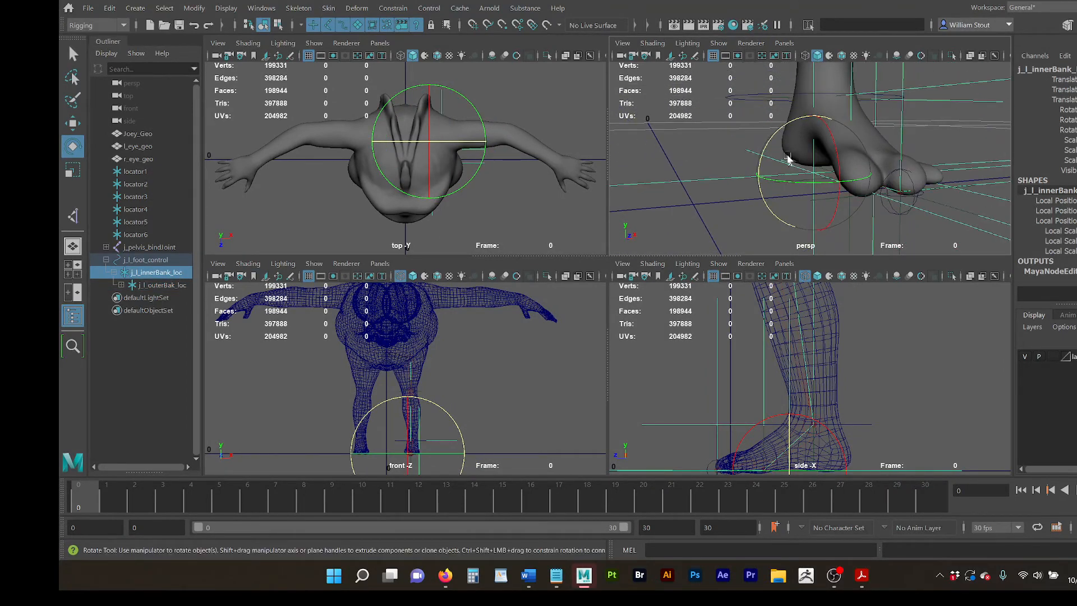
pyautogui.moveTo(786, 123); pyautogui.dragTo(762, 162)
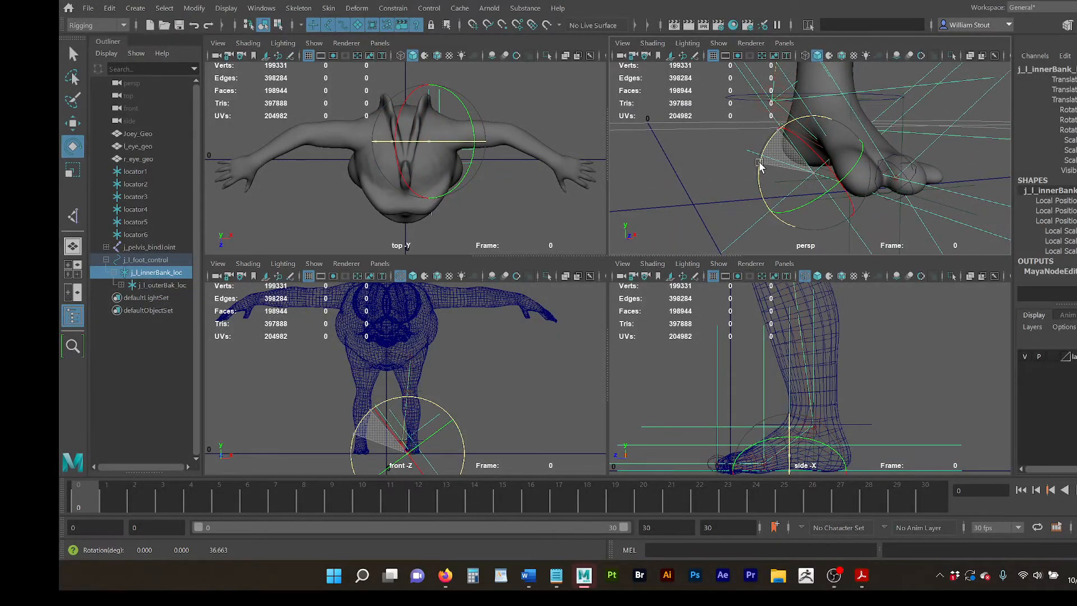
pyautogui.moveTo(761, 165); pyautogui.dragTo(808, 149)
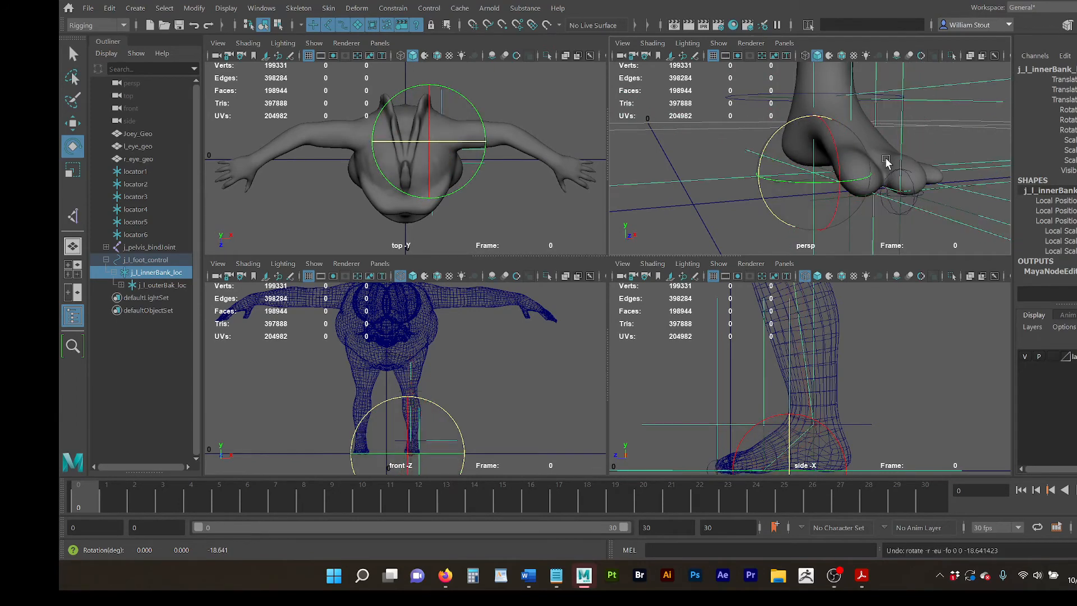
# Step: Test the outward foot bank by rotating the outer bank locator about Z, and undo the rotation
pyautogui.keyDown('alt'); pyautogui.moveTo(886, 163); pyautogui.dragTo(935, 179); pyautogui.keyUp('alt')
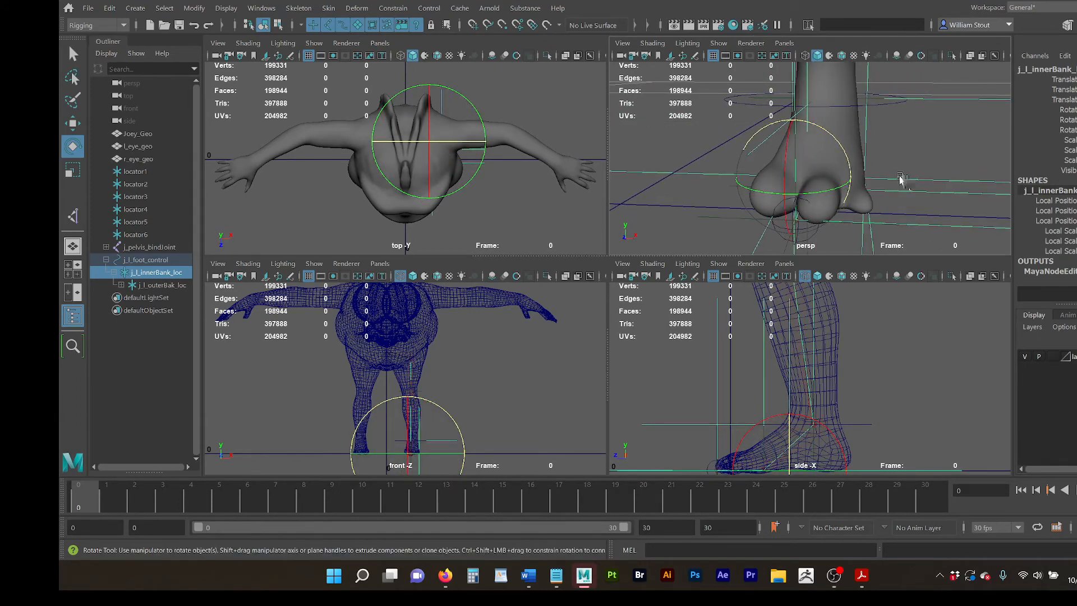
pyautogui.click(918, 182)
pyautogui.moveTo(902, 135); pyautogui.dragTo(933, 189)
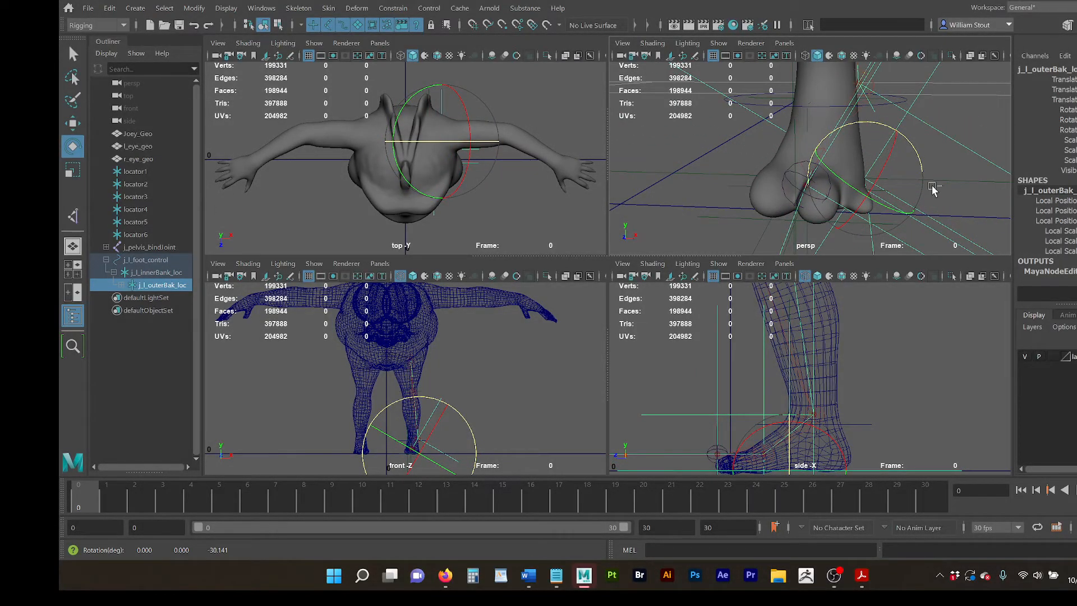
pyautogui.hotkey('ctrl', 'z')
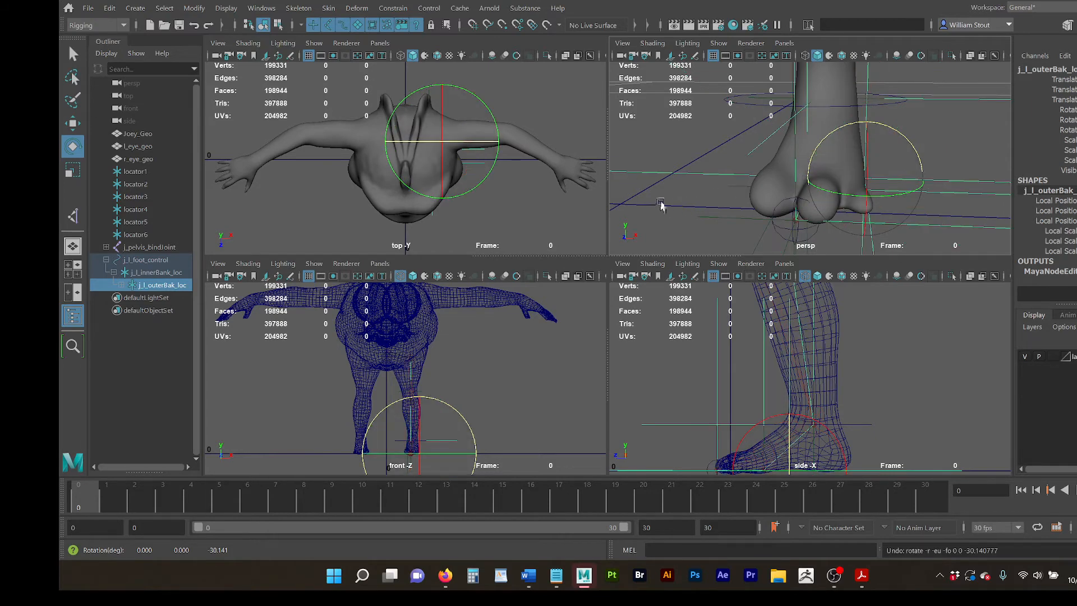
# Step: Review the bank setup by selecting the foot control, the inner bank locator and the outer bank locator in turn
pyautogui.keyDown('alt'); pyautogui.moveTo(671, 185); pyautogui.dragTo(701, 183); pyautogui.keyUp('alt')
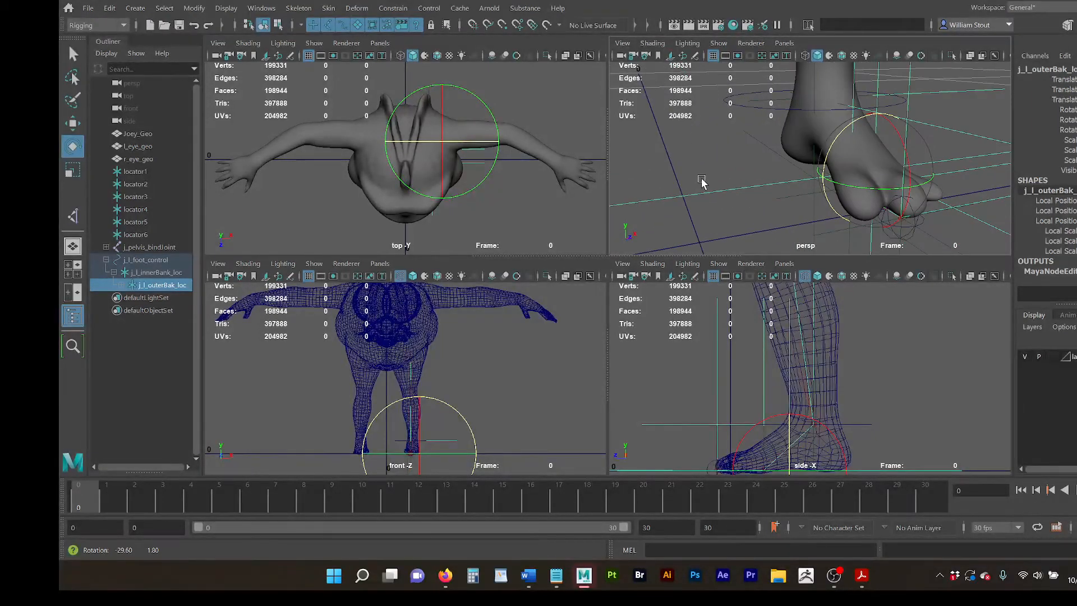
pyautogui.keyDown('alt'); pyautogui.moveTo(786, 147); pyautogui.dragTo(758, 127); pyautogui.keyUp('alt')
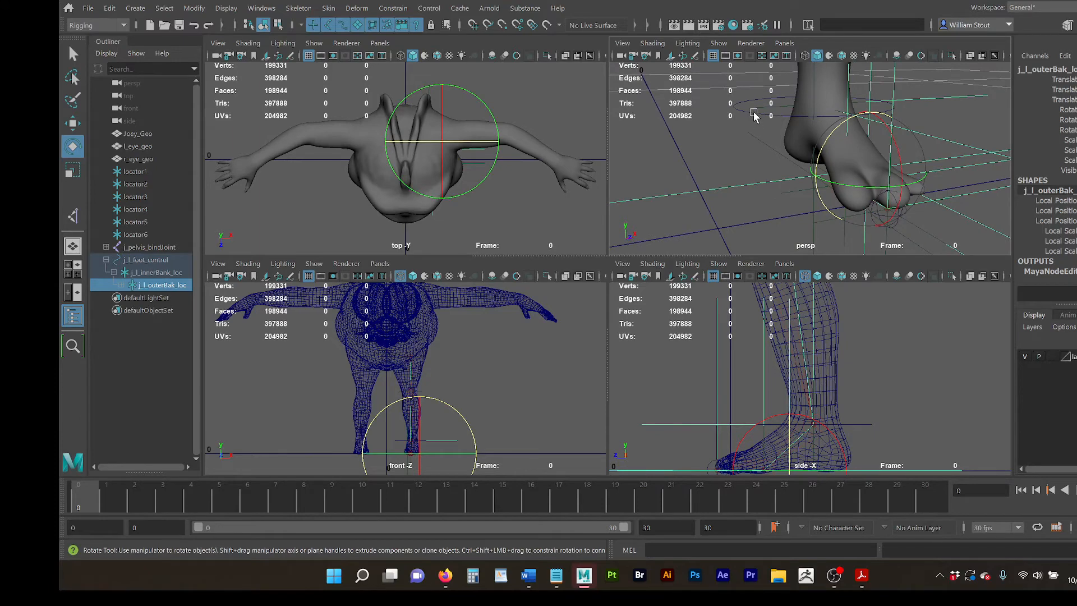
pyautogui.click(755, 115)
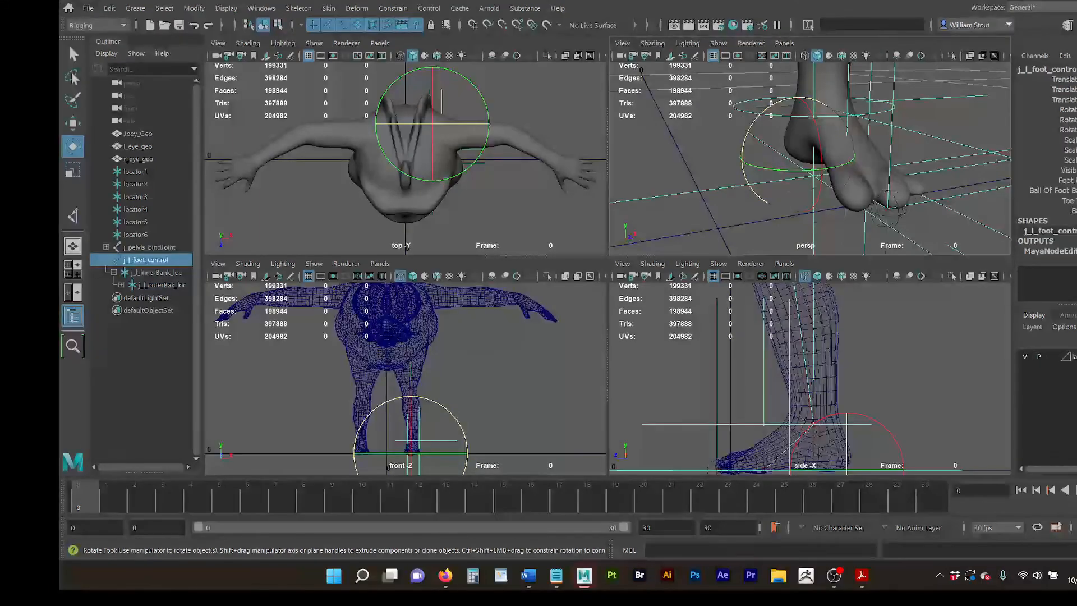
pyautogui.click(714, 187)
pyautogui.click(731, 186)
pyautogui.keyDown('alt'); pyautogui.moveTo(837, 181); pyautogui.dragTo(788, 187); pyautogui.keyUp('alt')
pyautogui.click(948, 184)
pyautogui.click(946, 187)
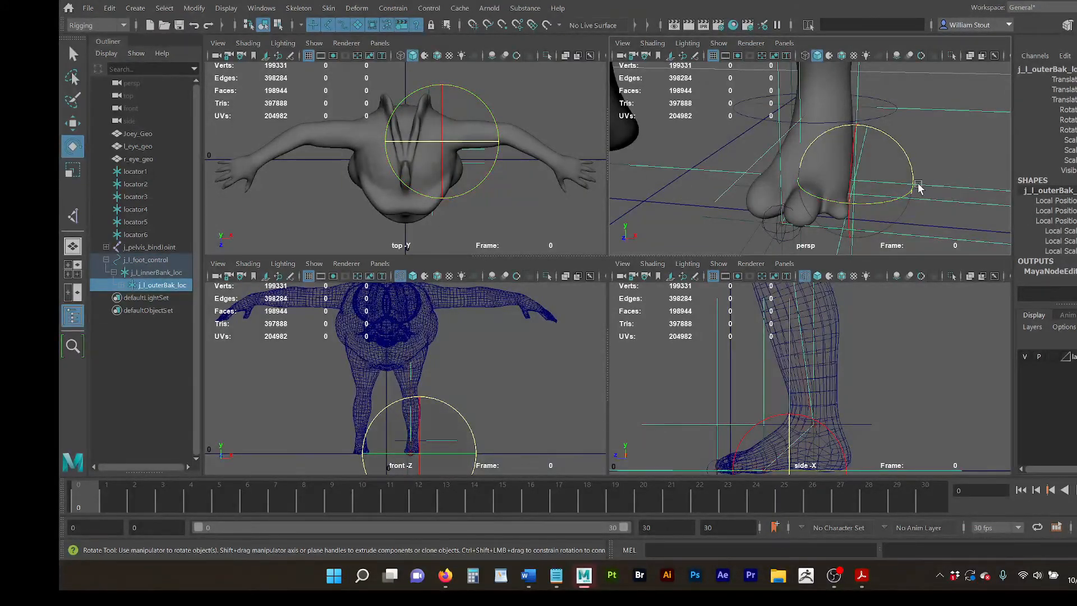
# Step: Switch to the Animation menu set and open the Set Driven Key editor, keeping the foot viewport unobstructed
pyautogui.keyDown('alt'); pyautogui.moveTo(671, 185); pyautogui.dragTo(734, 192); pyautogui.keyUp('alt')
pyautogui.click(164, 275)
pyautogui.click(175, 286)
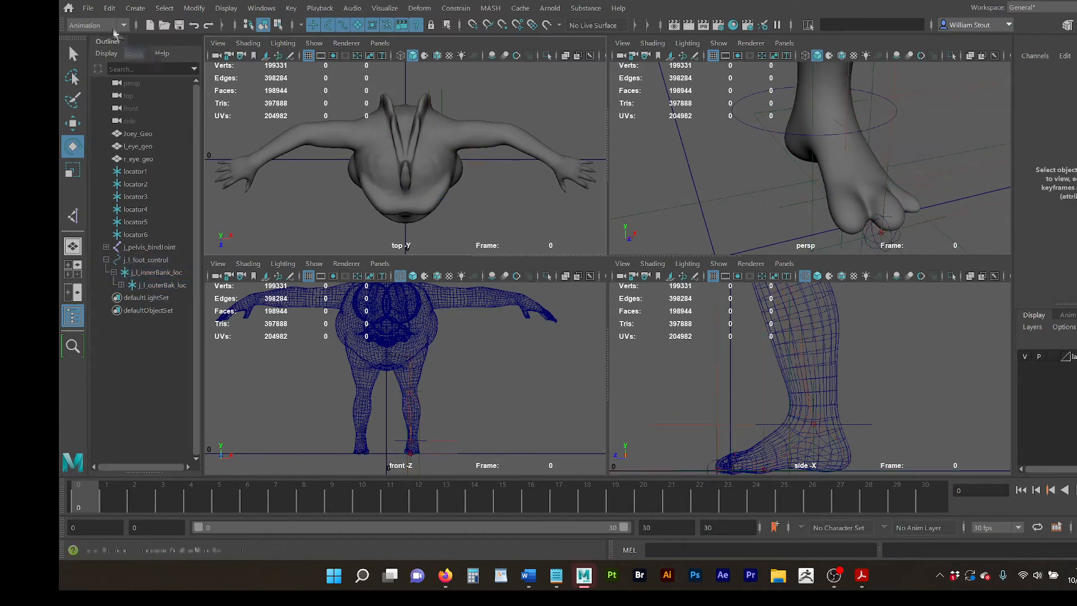
pyautogui.click(98, 26)
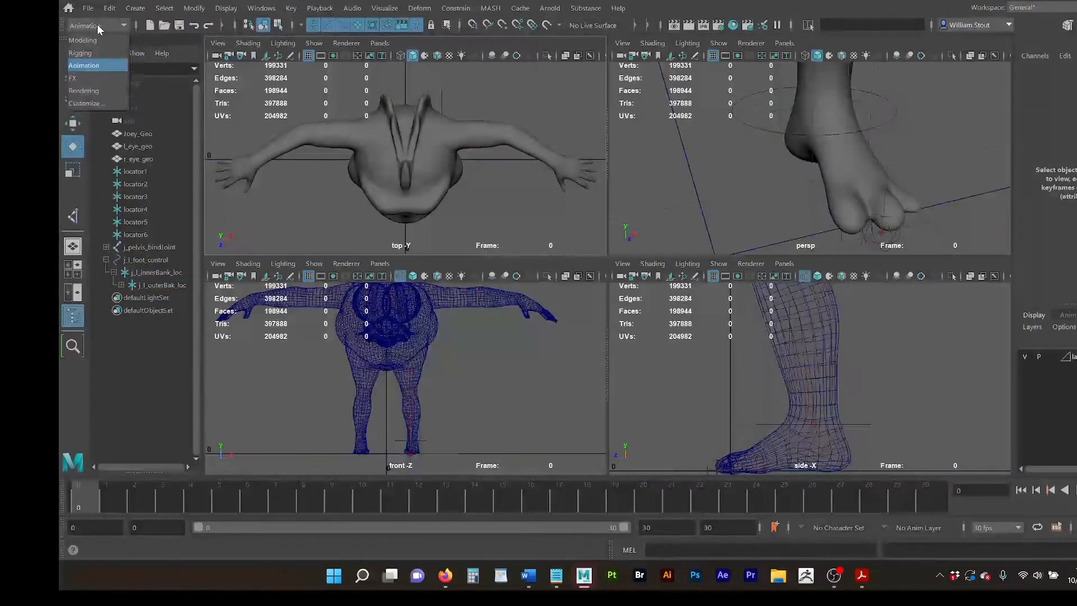
pyautogui.click(95, 65)
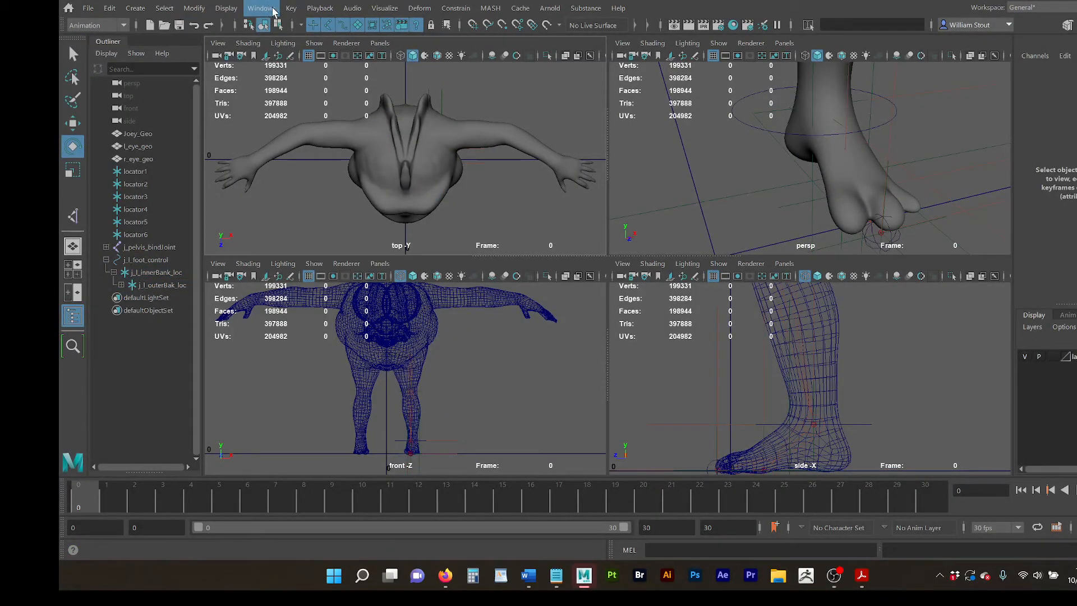
pyautogui.click(291, 9)
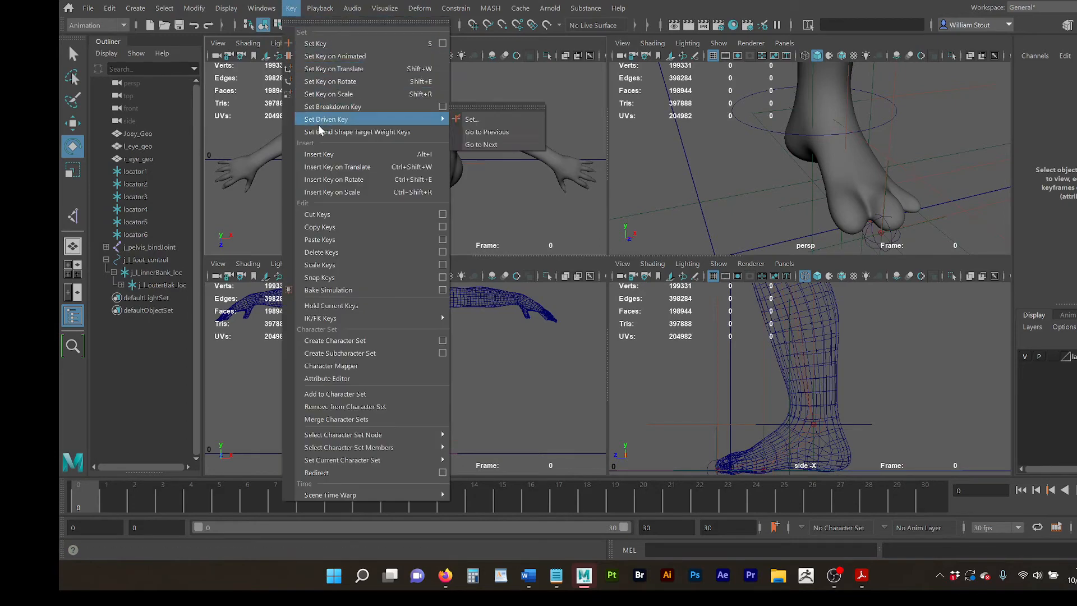
pyautogui.moveTo(331, 124)
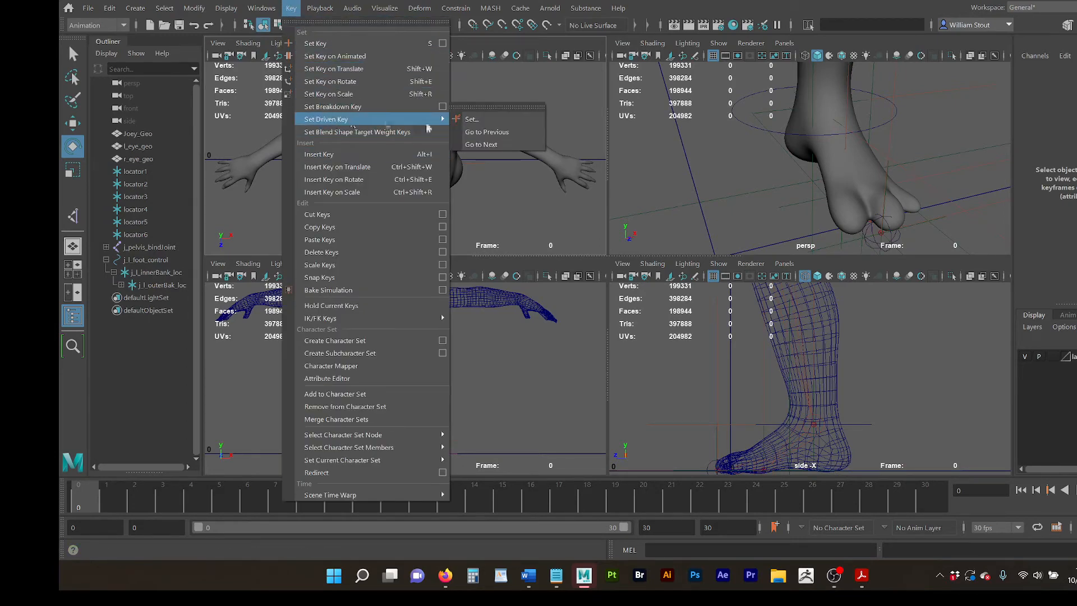
pyautogui.click(486, 120)
pyautogui.moveTo(763, 97); pyautogui.dragTo(457, 67)
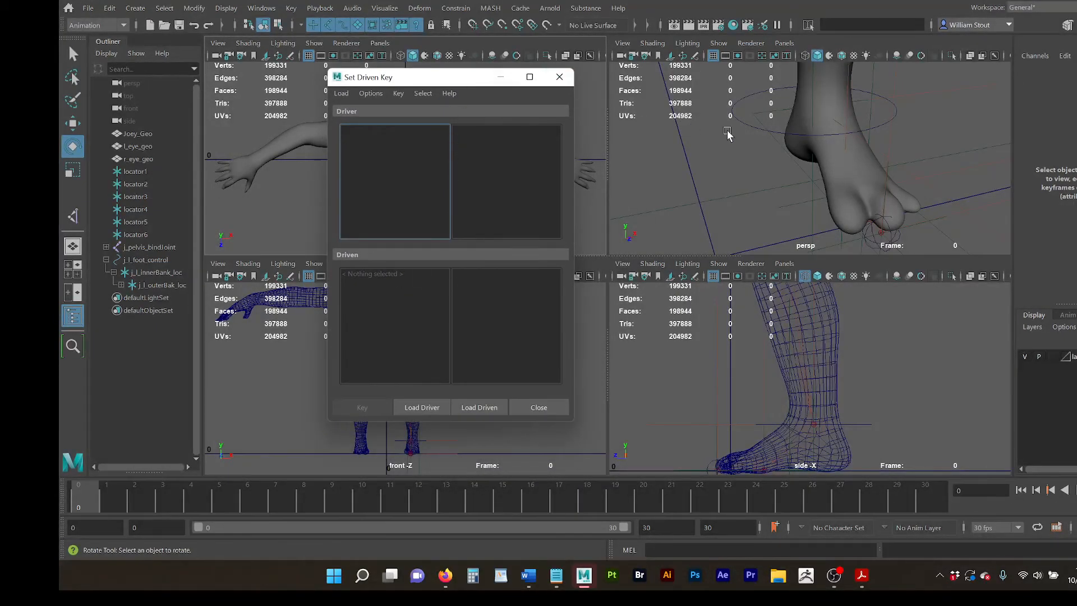
# Step: Load j_l_foot_control as the driver and j_l_innerBank_loc as the driven object for the driven key
pyautogui.click(761, 128)
pyautogui.click(762, 128)
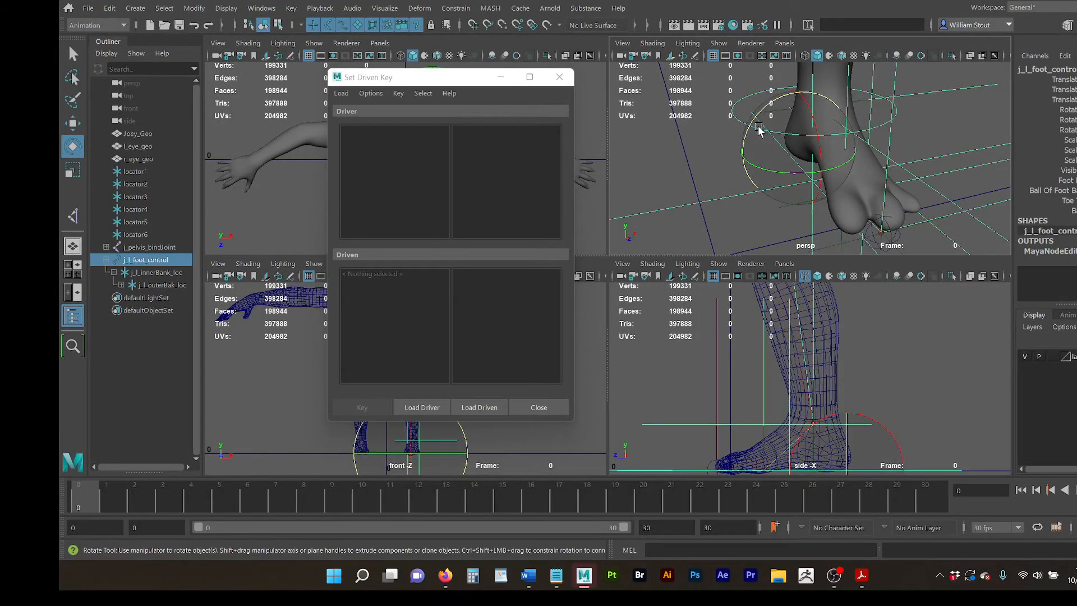
pyautogui.click(423, 406)
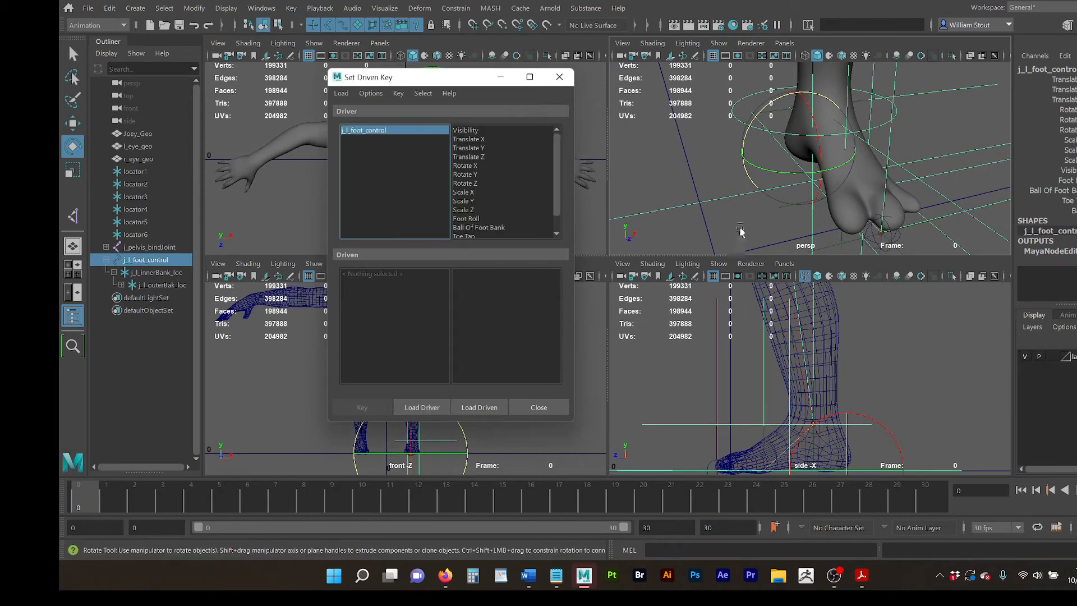
pyautogui.click(154, 274)
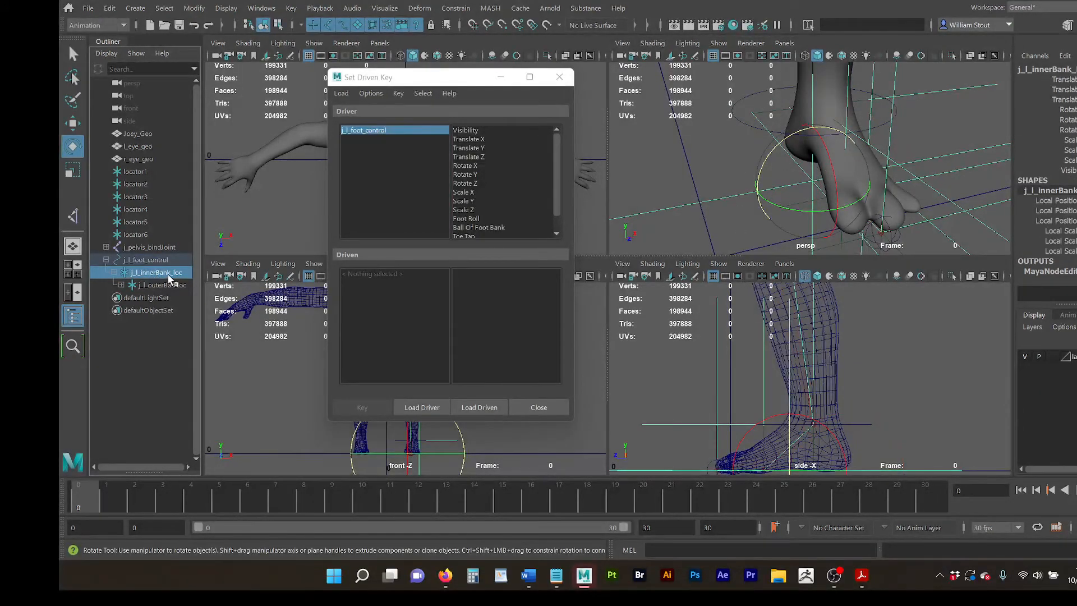
pyautogui.click(478, 407)
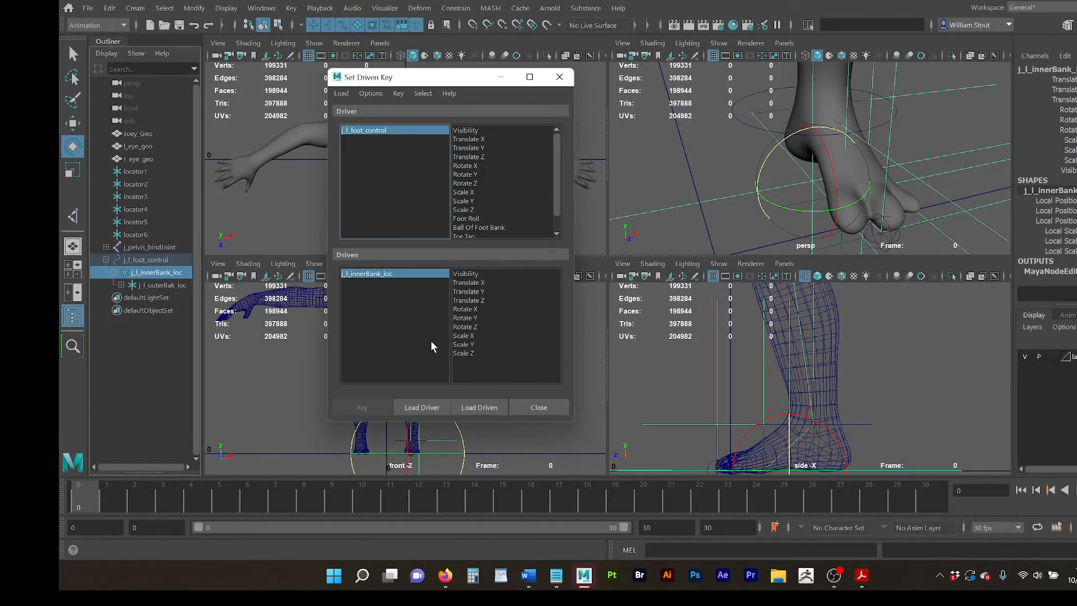
# Step: Pair the foot control's Bank attribute with the inner bank locator's Rotate Z and key their neutral relationship
pyautogui.scroll(-1, 479, 181)
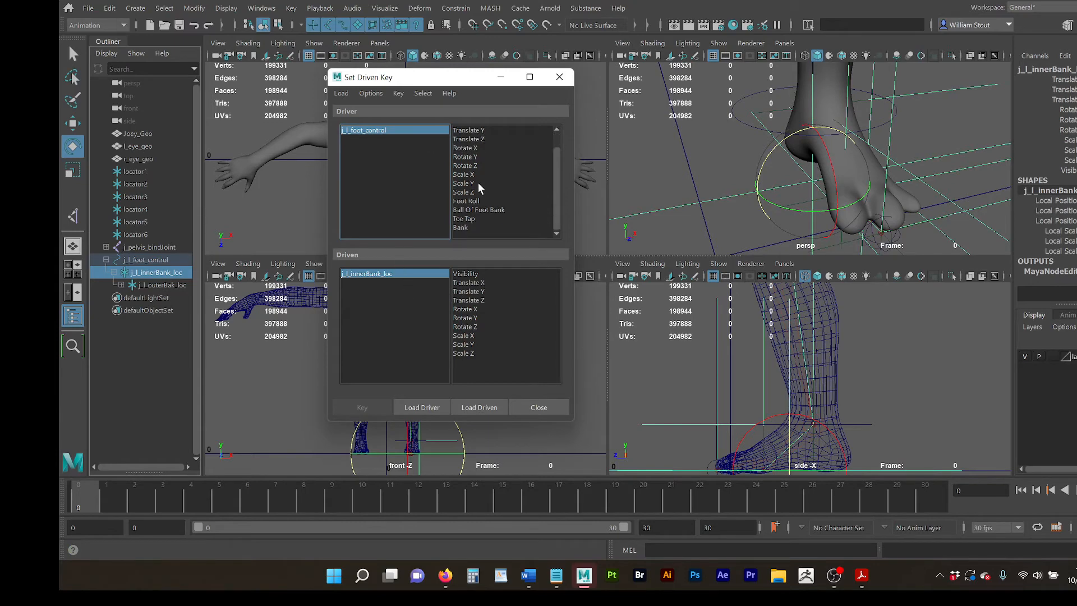
pyautogui.click(460, 227)
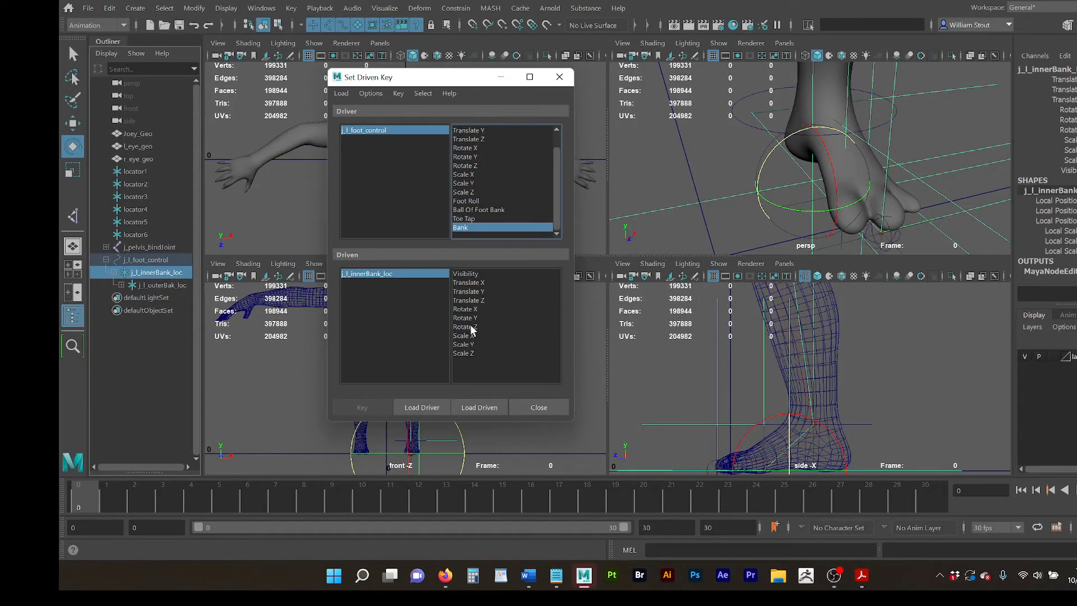
pyautogui.click(470, 327)
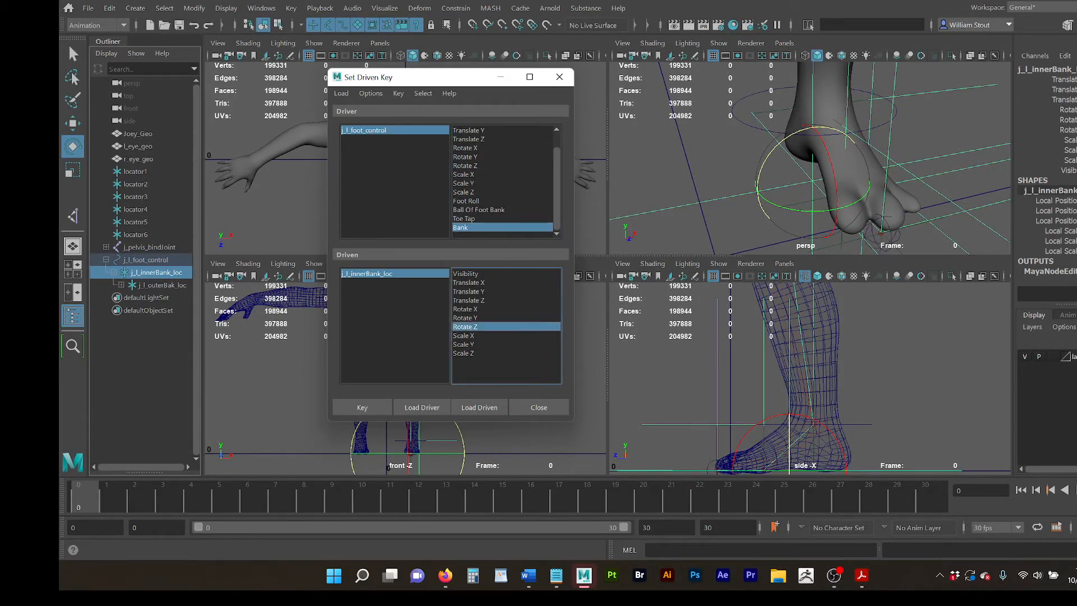
pyautogui.click(372, 403)
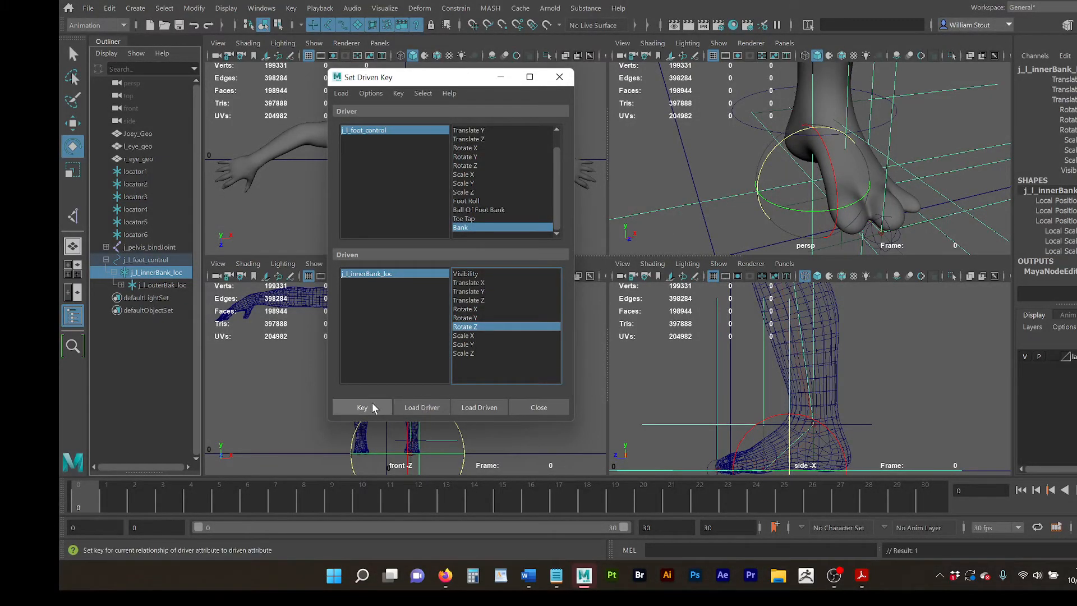
# Step: Test the inward bank direction by rotating the inner bank locator about 25 degrees around Z, and undo the rotation
pyautogui.click(747, 123)
pyautogui.click(748, 124)
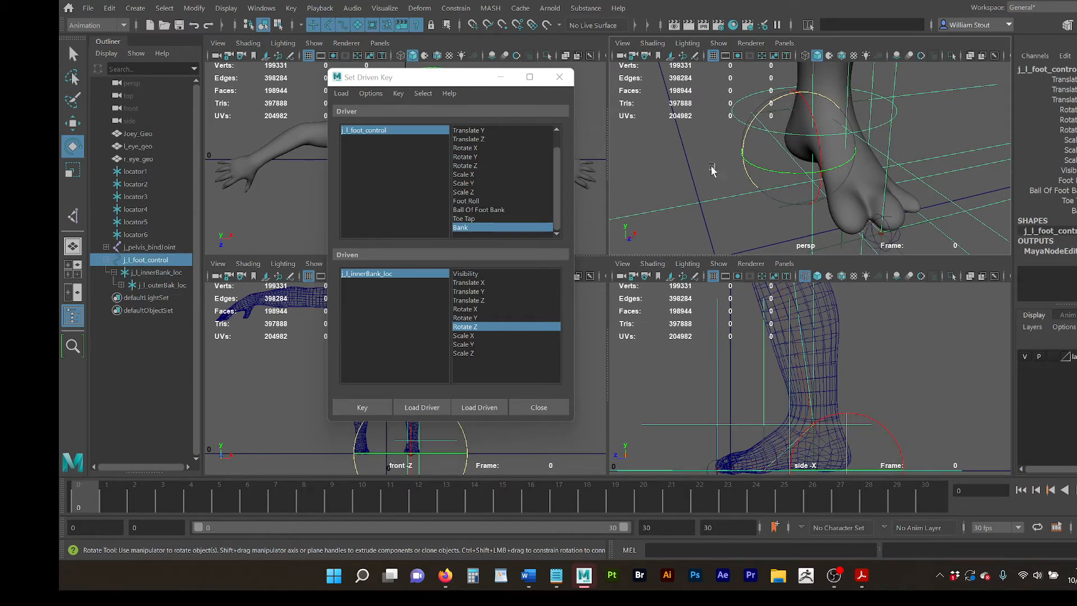
pyautogui.click(672, 205)
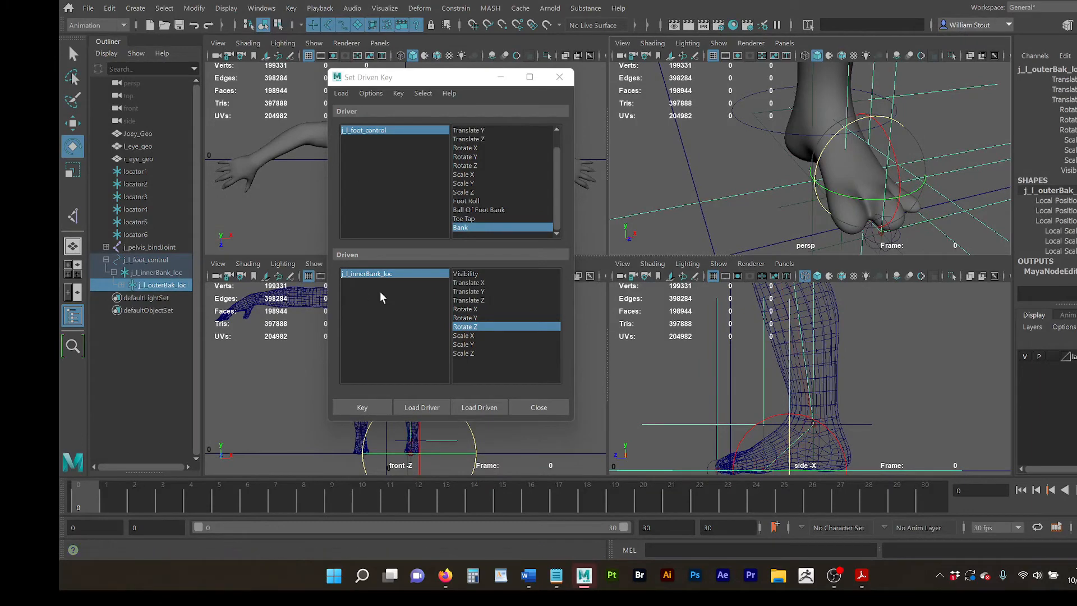
pyautogui.click(169, 272)
pyautogui.moveTo(748, 146); pyautogui.dragTo(802, 178)
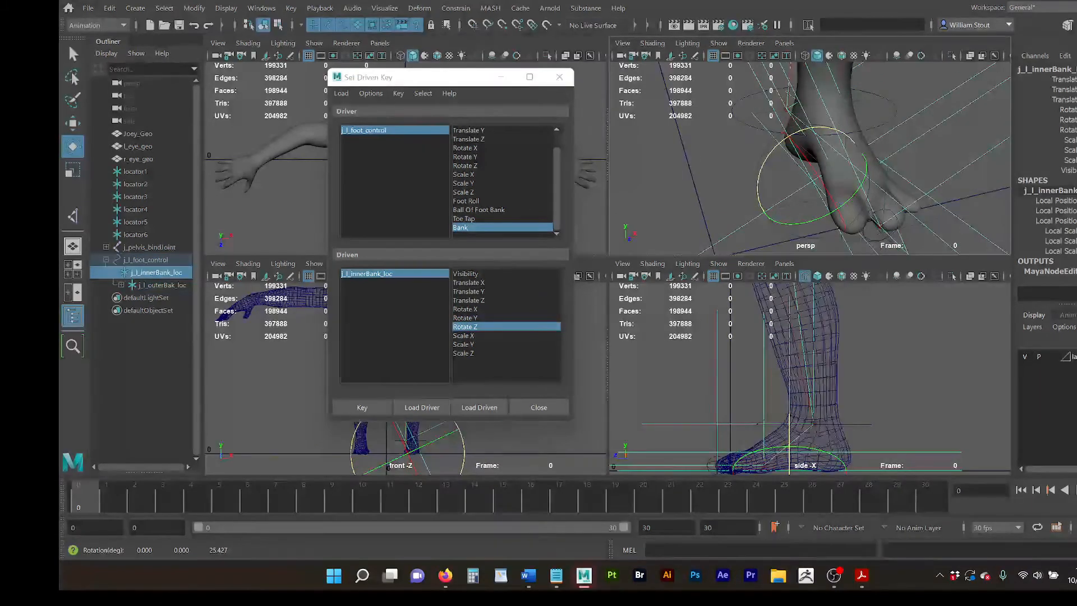
pyautogui.hotkey('ctrl', 'z')
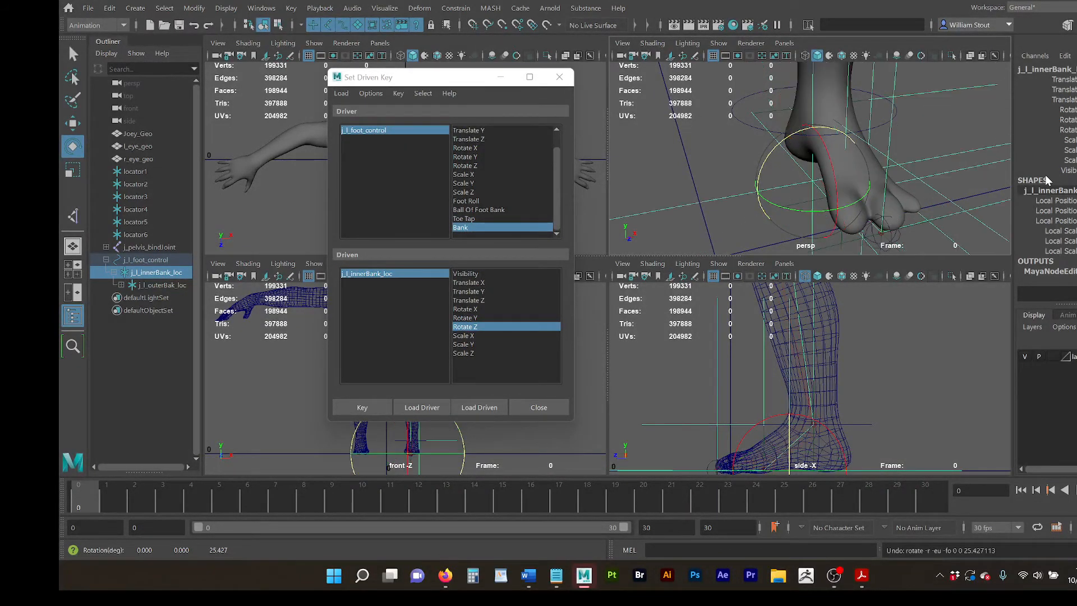
# Step: Rotate the inner bank locator around Z into the inward bank pose and key its Rotate Z against the foot control's Bank
pyautogui.click(746, 127)
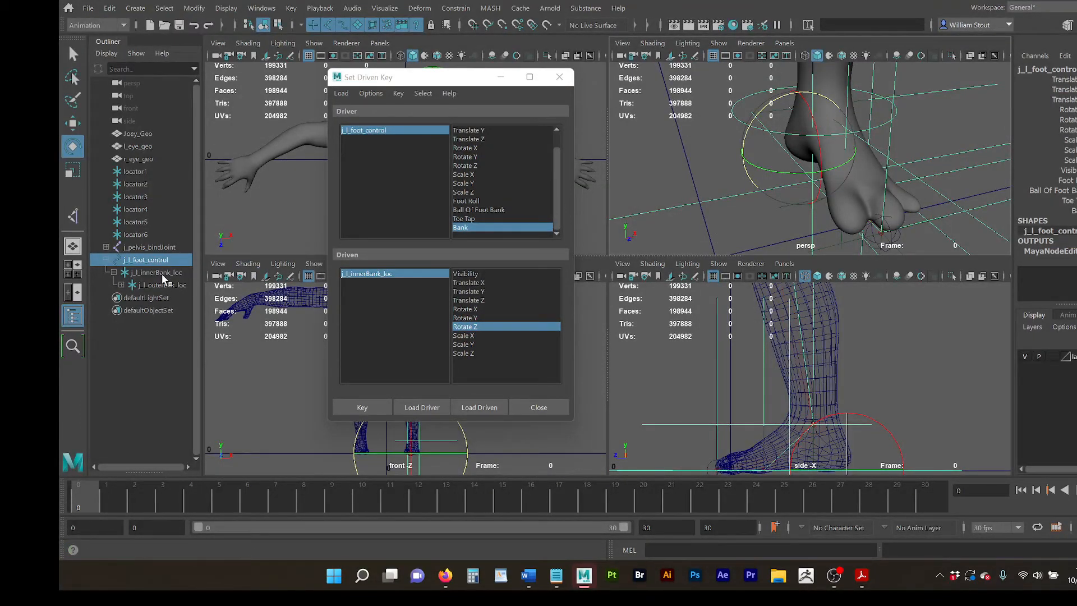
pyautogui.click(467, 326)
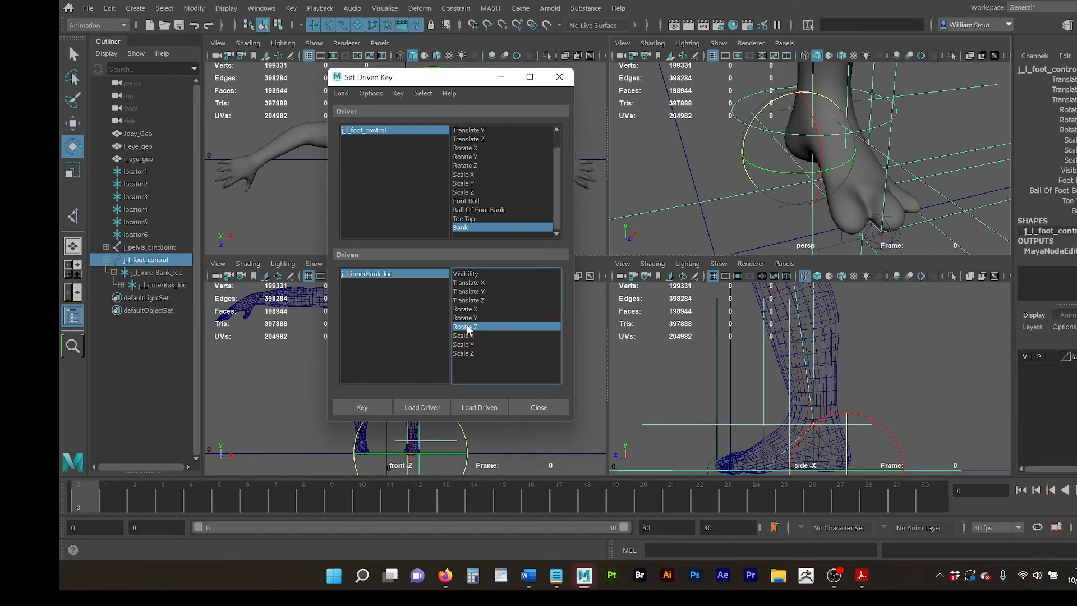
pyautogui.click(167, 273)
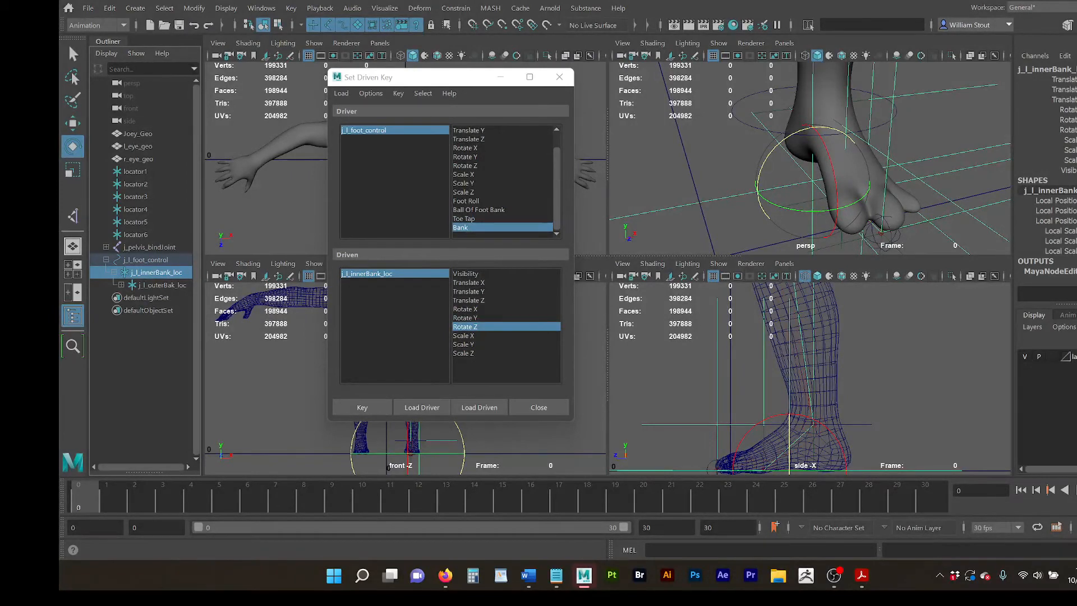
pyautogui.click(1068, 129)
pyautogui.moveTo(687, 165)
pyautogui.mouseDown(button='middle')
pyautogui.moveTo(712, 164)
pyautogui.moveTo(666, 165)
pyautogui.mouseUp(button='middle')
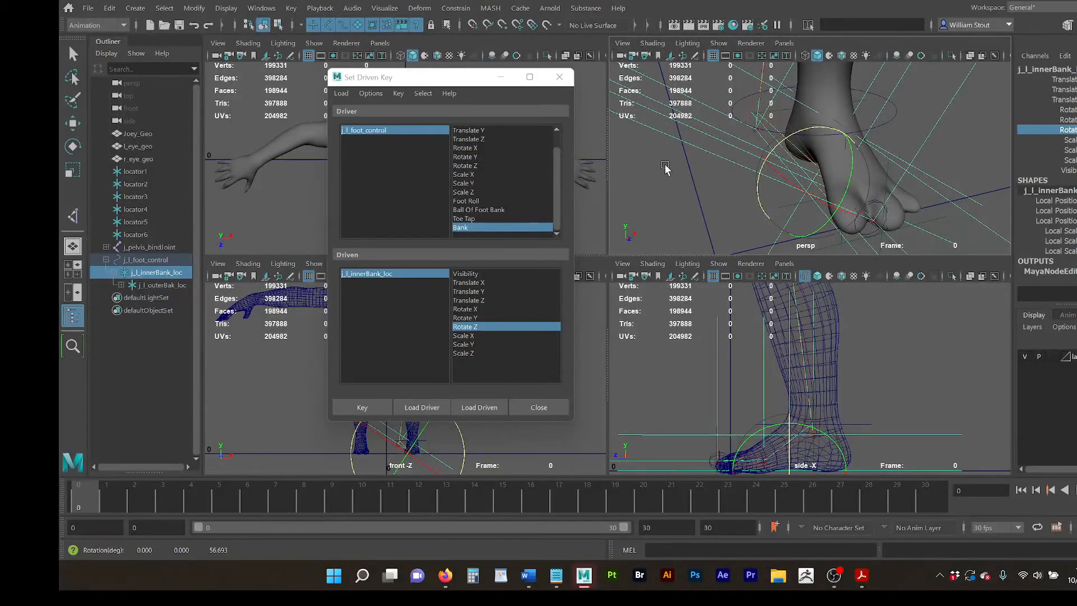
pyautogui.click(1076, 130)
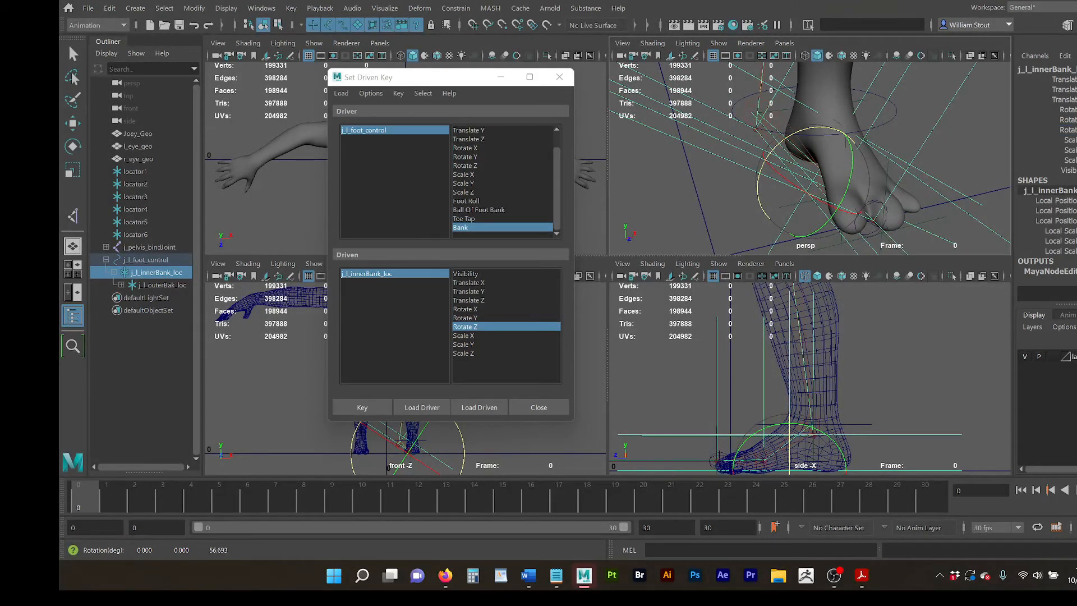
pyautogui.press('Return')
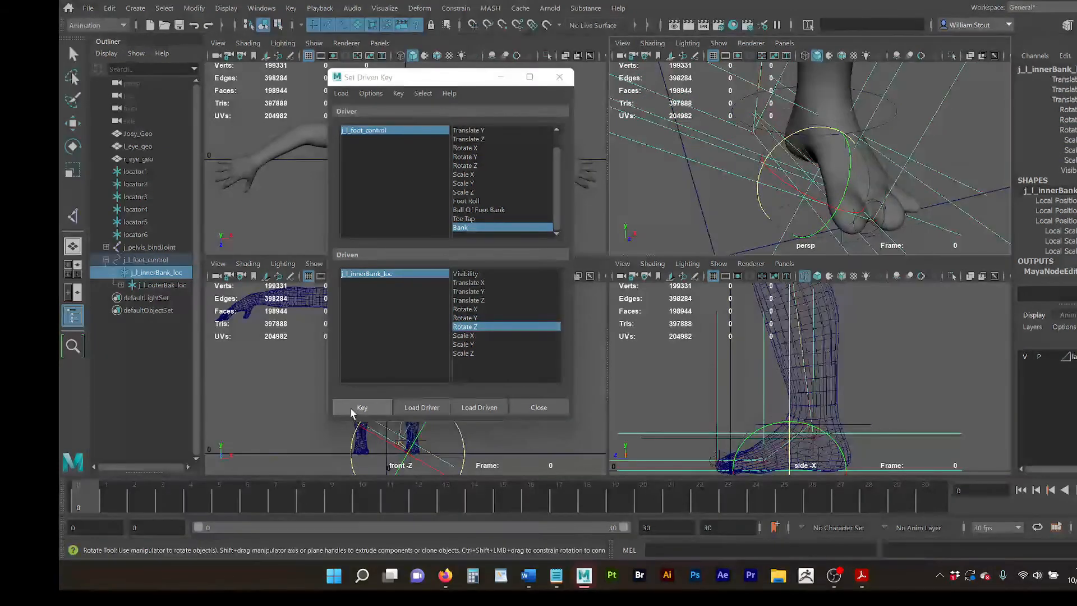
pyautogui.click(350, 407)
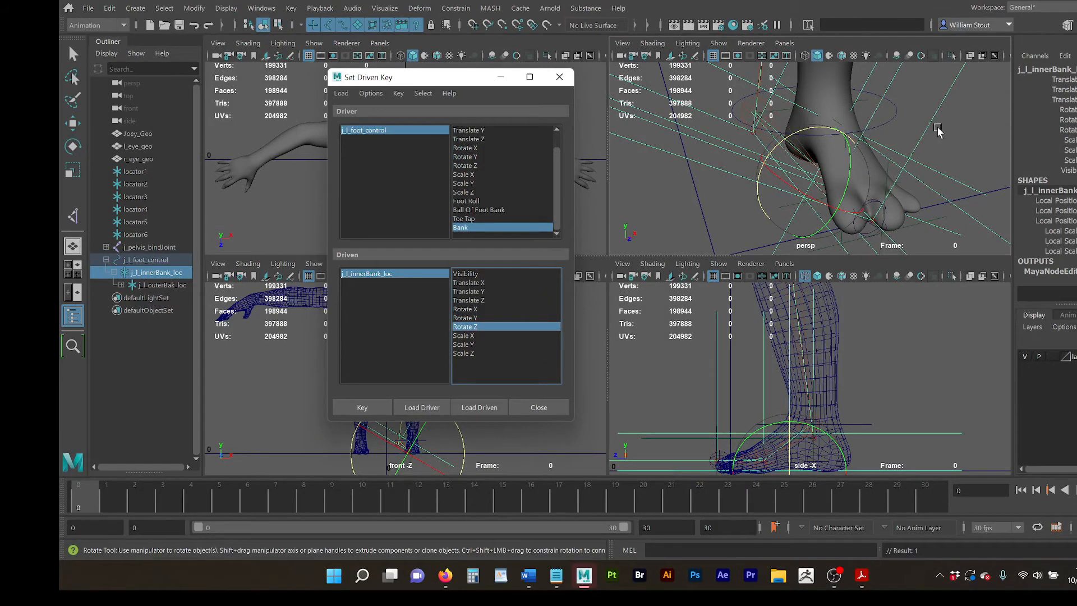
# Step: Return the foot control's Bank to neutral and vary the attribute to test the keyed inward bank
pyautogui.click(964, 121)
pyautogui.click(897, 114)
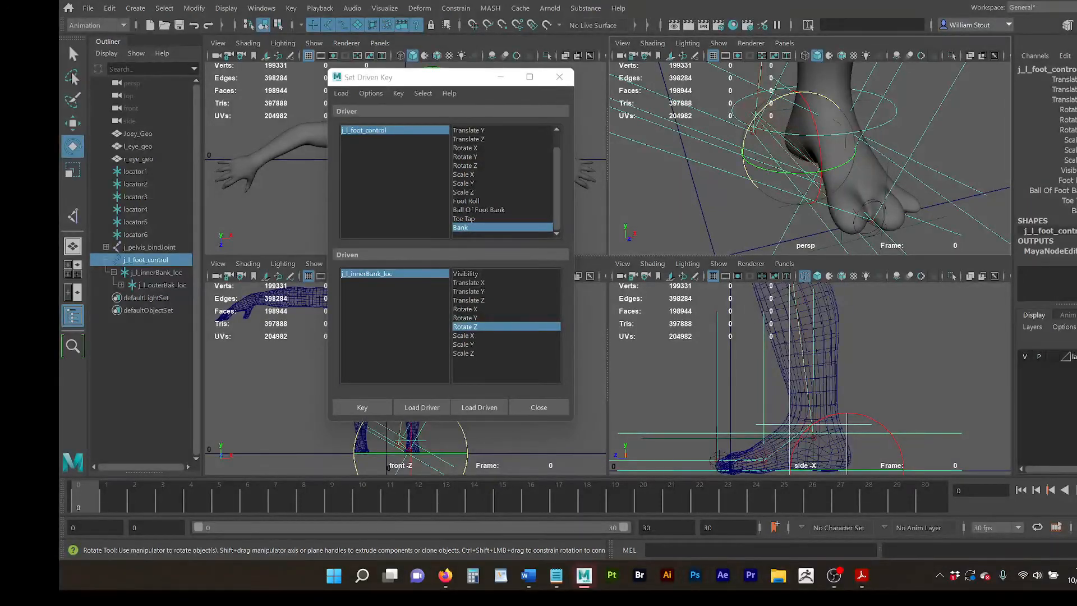
pyautogui.press('Return')
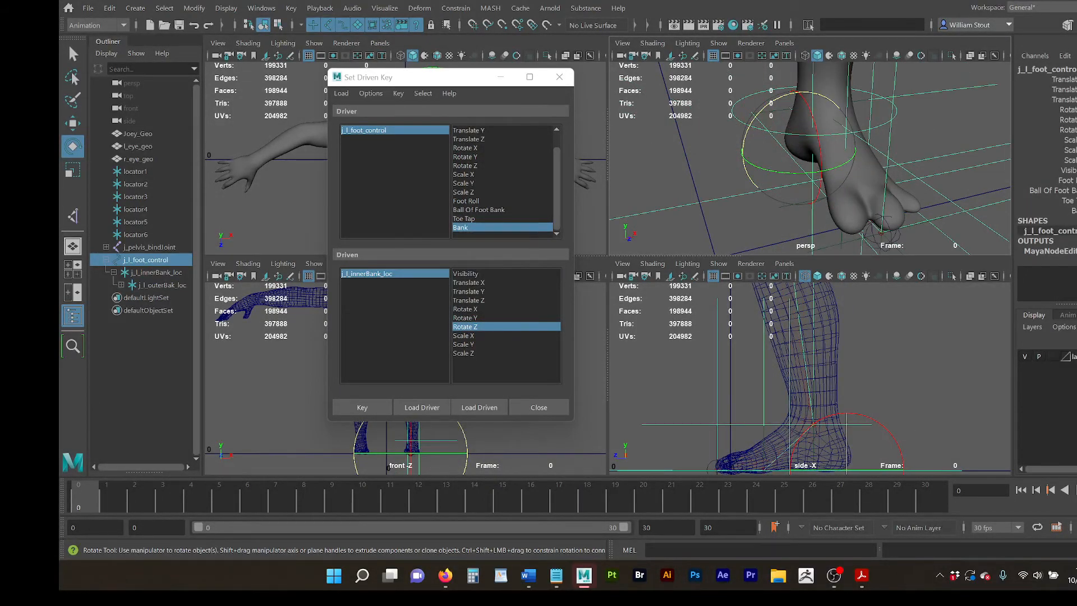
pyautogui.click(1055, 210)
pyautogui.moveTo(803, 193)
pyautogui.mouseDown(button='middle')
pyautogui.moveTo(909, 189)
pyautogui.moveTo(786, 186)
pyautogui.mouseUp(button='middle')
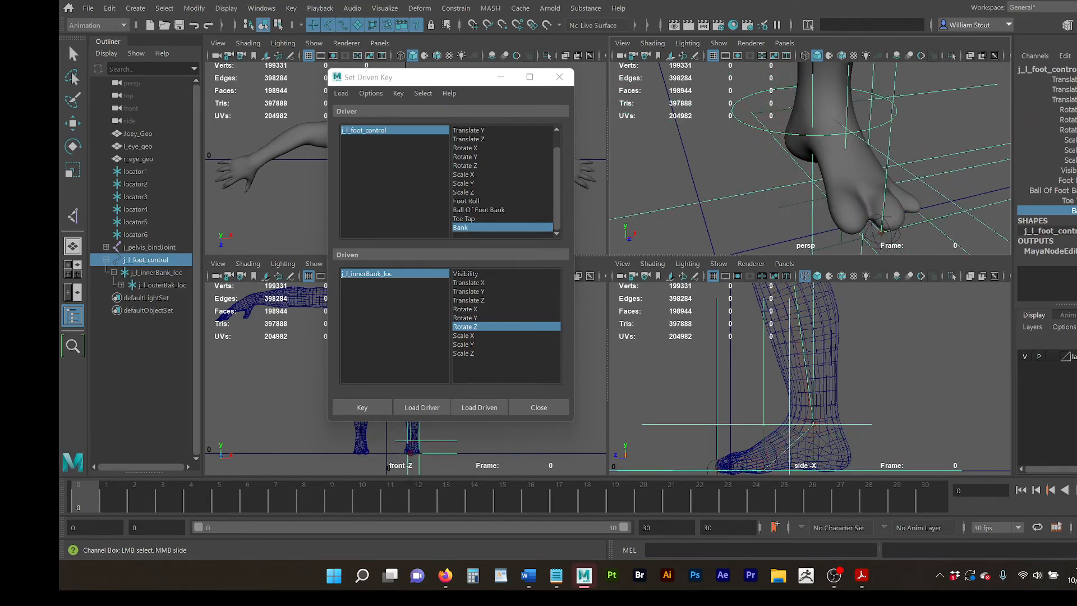
pyautogui.click(1075, 211)
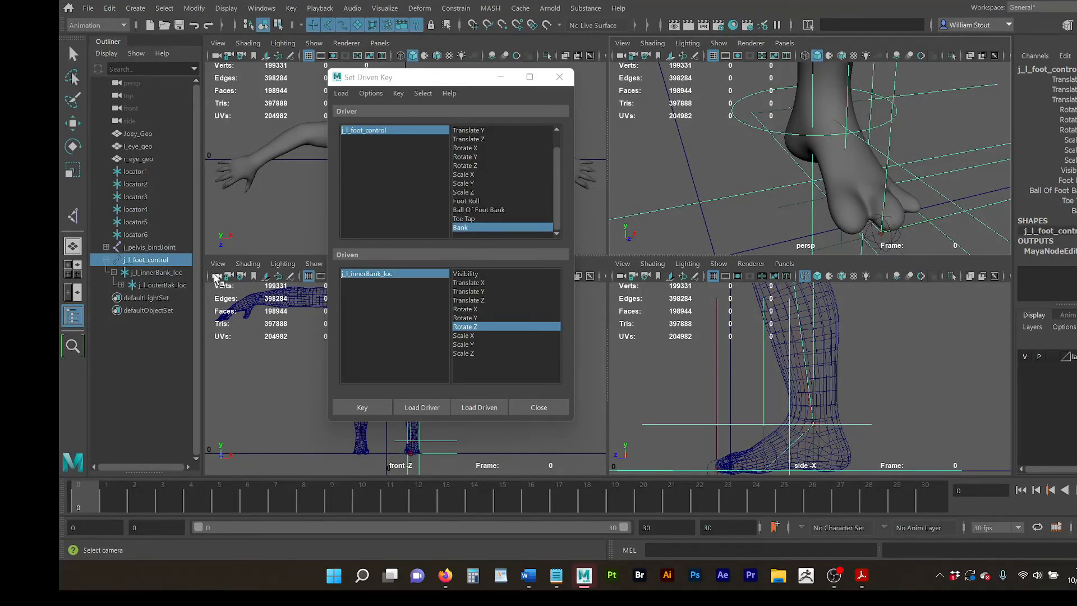
# Step: Load j_l_outerBak_loc as the driven object and key its neutral Rotate Z against the foot control's Bank
pyautogui.click(161, 285)
pyautogui.press('e')
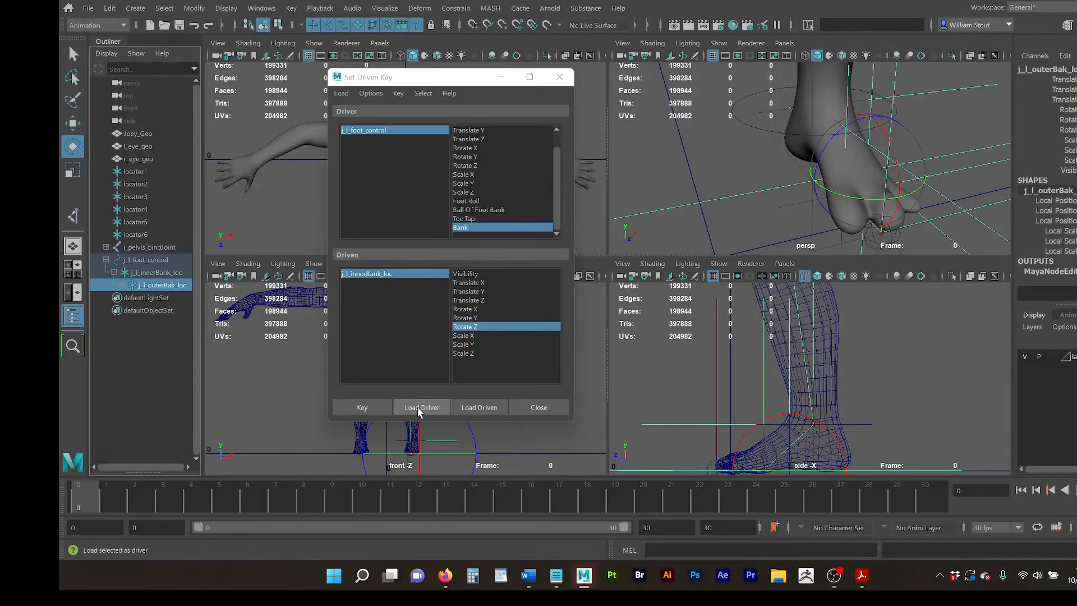
pyautogui.click(481, 410)
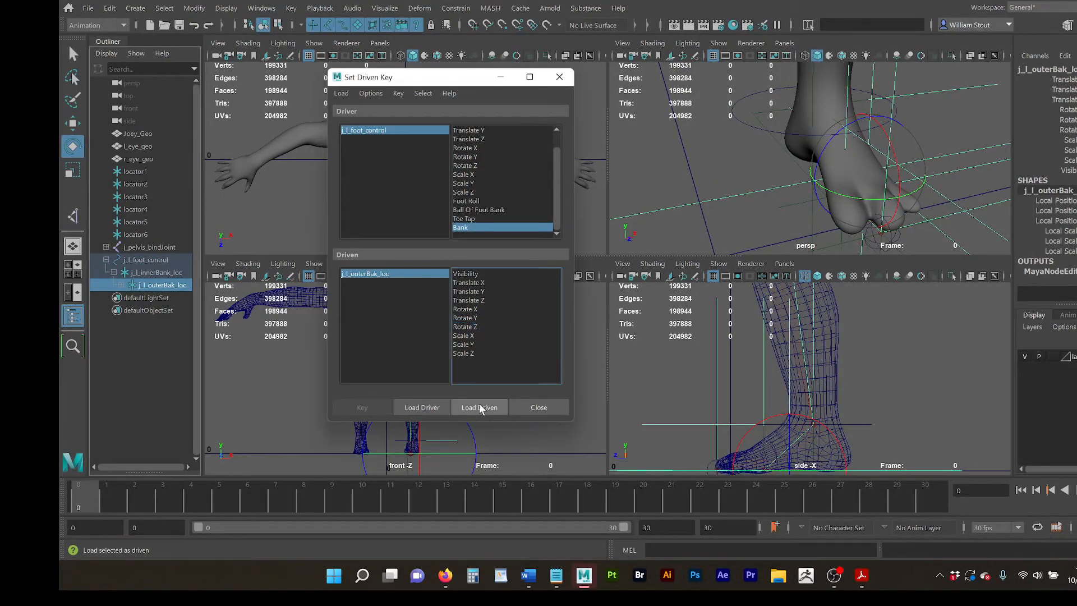
pyautogui.click(476, 327)
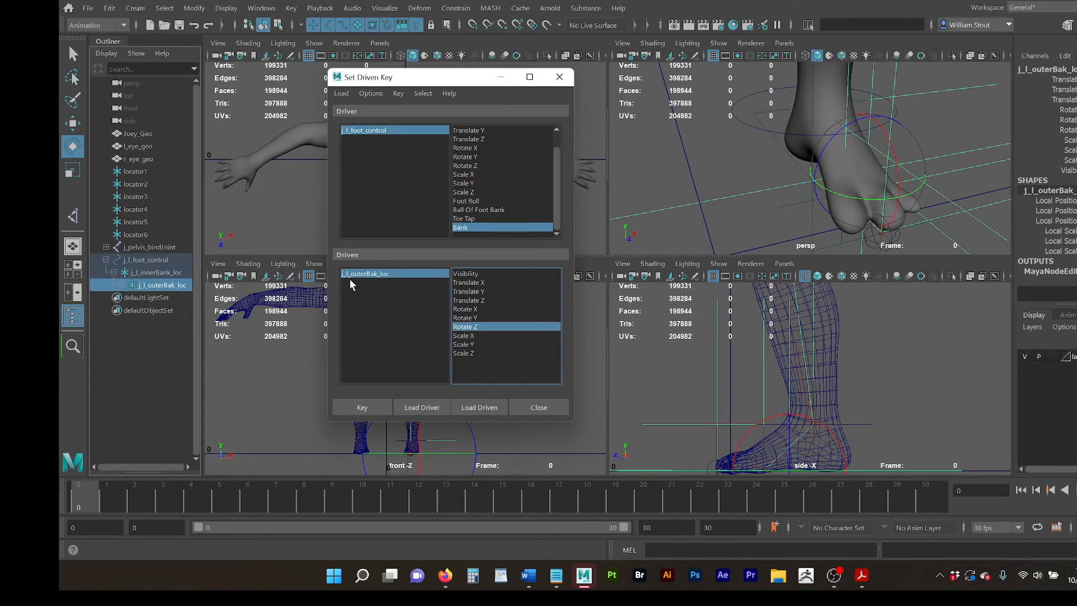
pyautogui.click(357, 408)
# Step: Rotate the outer bank locator around Z into the outward bank pose and key its Rotate Z against the foot control's Bank
pyautogui.keyDown('alt'); pyautogui.moveTo(891, 189); pyautogui.dragTo(912, 119); pyautogui.keyUp('alt')
pyautogui.click(892, 115)
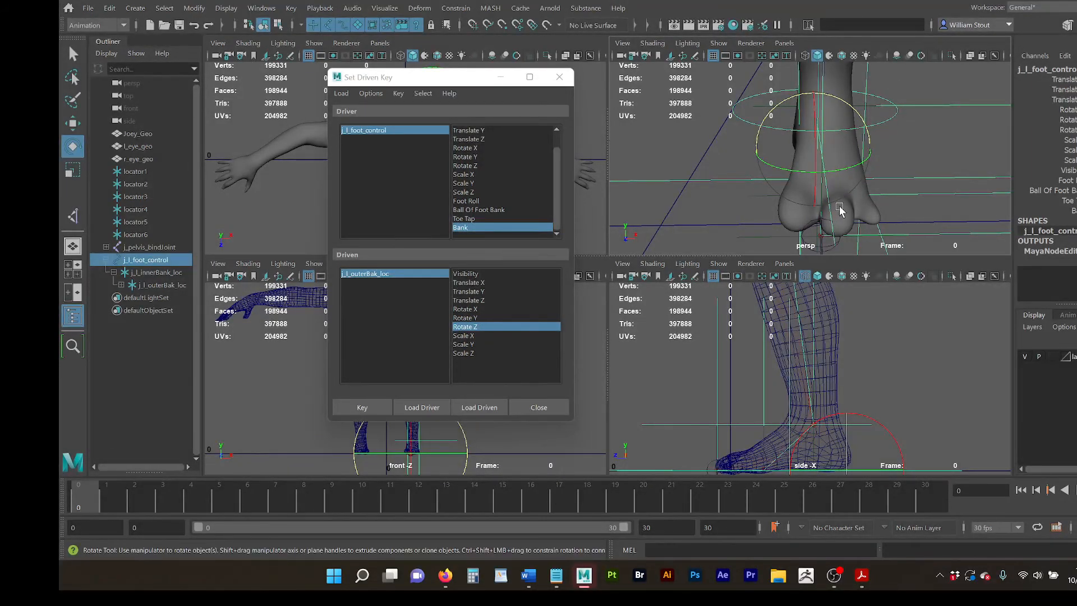
pyautogui.click(164, 286)
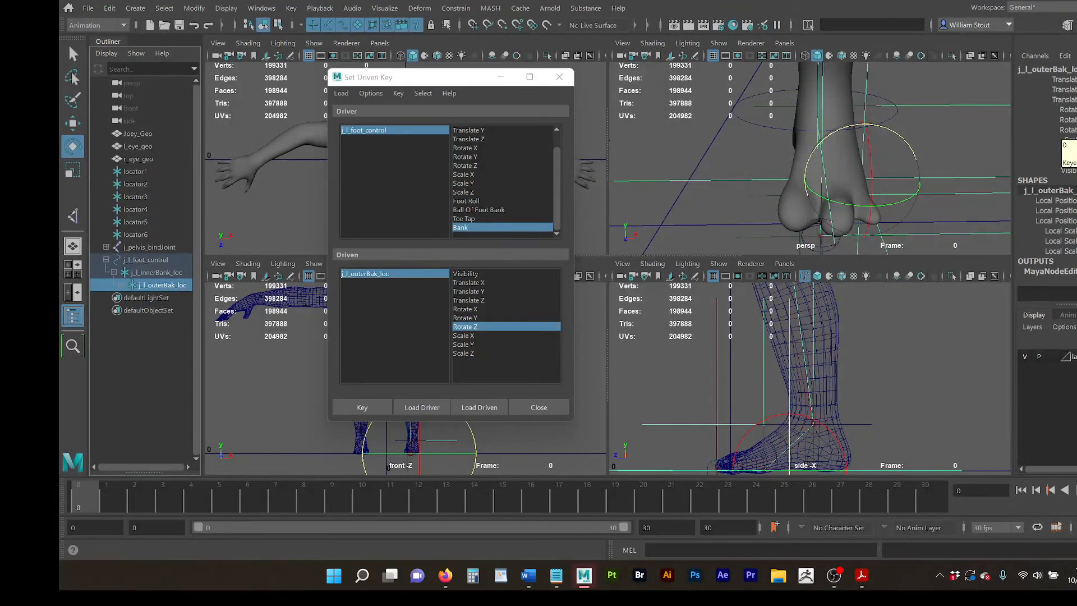
pyautogui.press('Return')
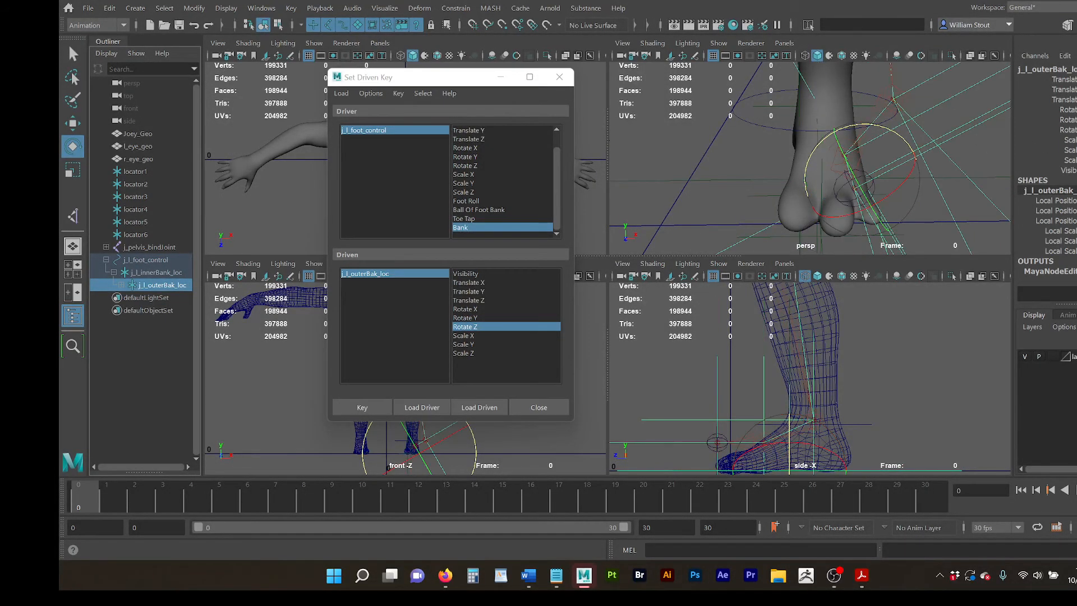
pyautogui.keyDown('alt'); pyautogui.moveTo(795, 217); pyautogui.dragTo(864, 139); pyautogui.keyUp('alt')
pyautogui.keyDown('alt'); pyautogui.moveTo(868, 134); pyautogui.dragTo(845, 128); pyautogui.keyUp('alt')
pyautogui.keyDown('alt'); pyautogui.moveTo(844, 127); pyautogui.dragTo(783, 122, button='right'); pyautogui.keyUp('alt')
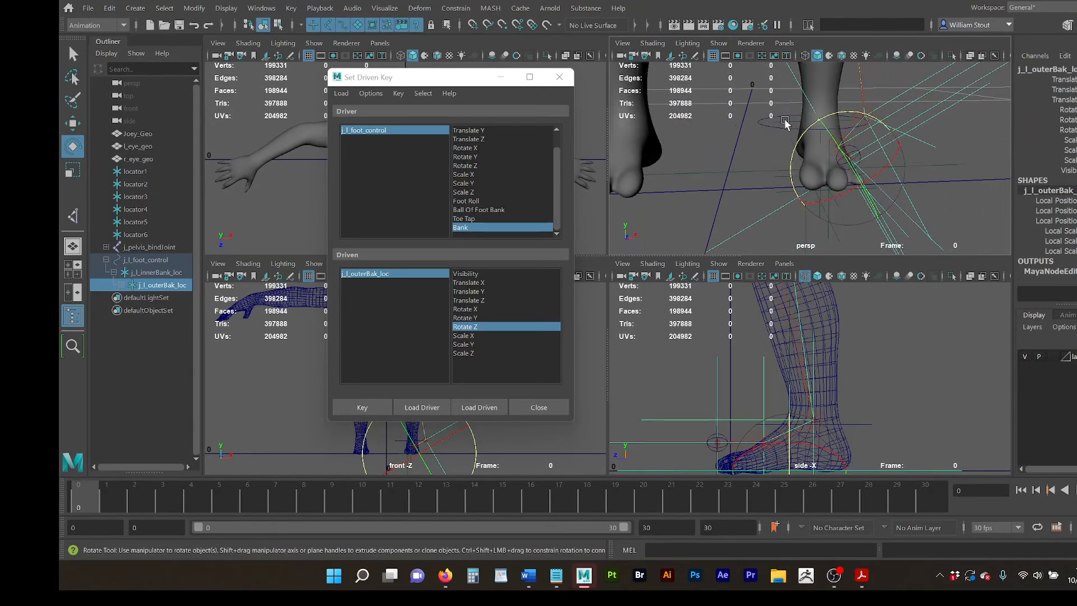
pyautogui.keyDown('alt'); pyautogui.moveTo(783, 122); pyautogui.dragTo(762, 138, button='middle'); pyautogui.keyUp('alt')
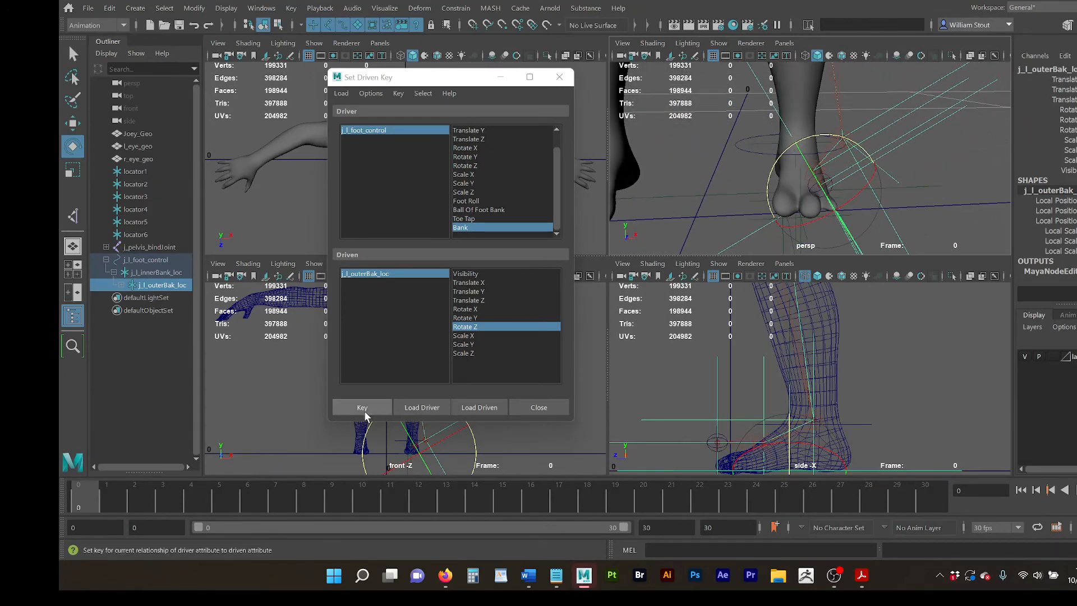
pyautogui.click(363, 409)
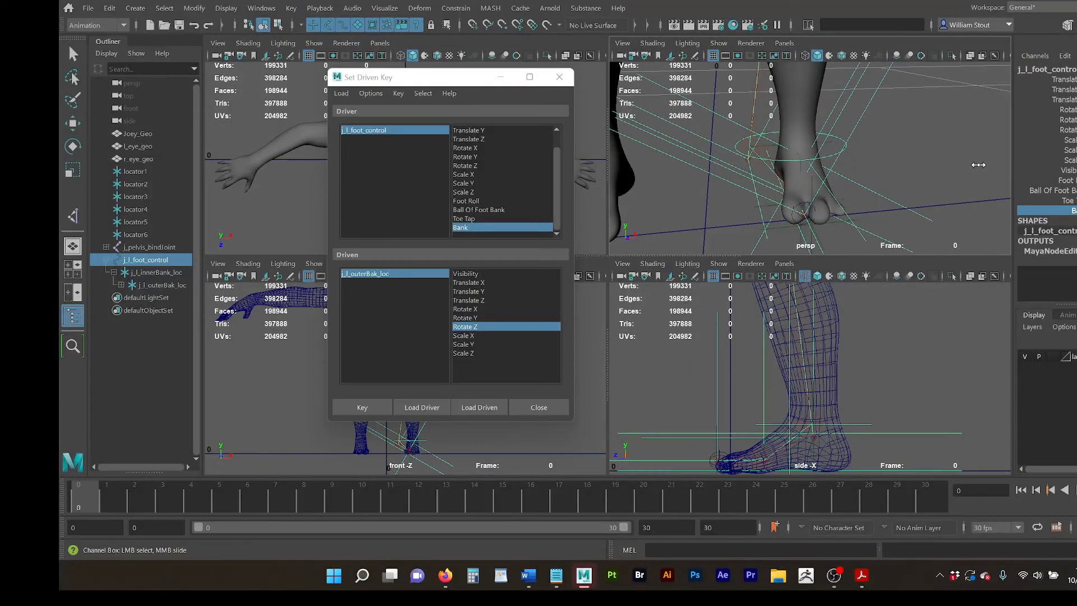
# Step: Vary the foot control's Bank to test the banking, undo the change, and close the Set Driven Key window
pyautogui.moveTo(979, 163); pyautogui.dragTo(885, 166, button='middle')
pyautogui.hotkey('ctrl', 'z')
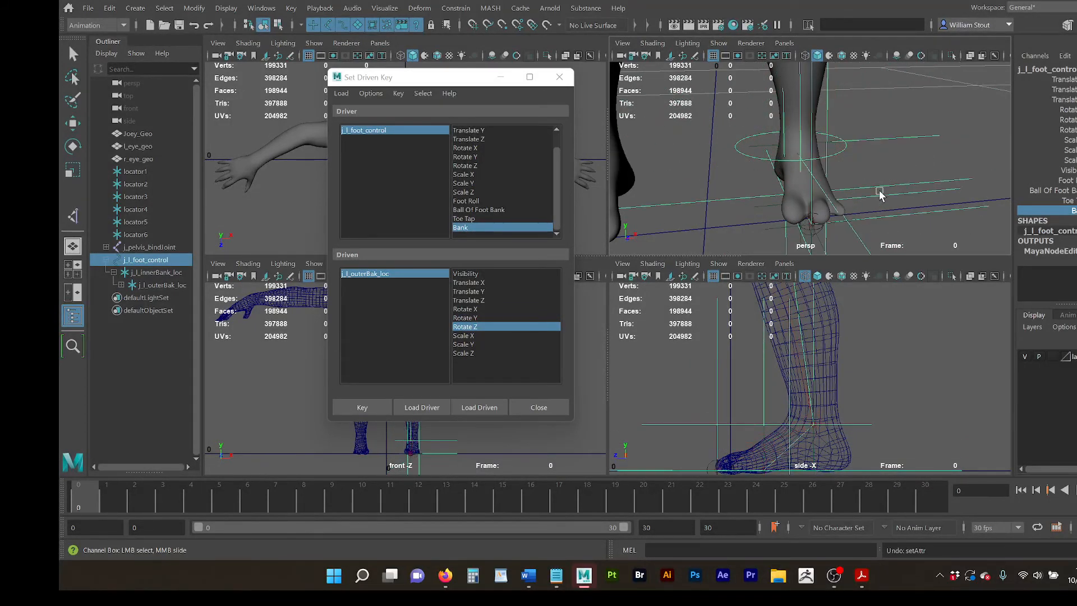
pyautogui.click(560, 77)
# Step: Maximize the perspective view and hide the display layer containing the character's body mesh so the leg joints are accessible
pyautogui.press('q')
pyautogui.press('space')
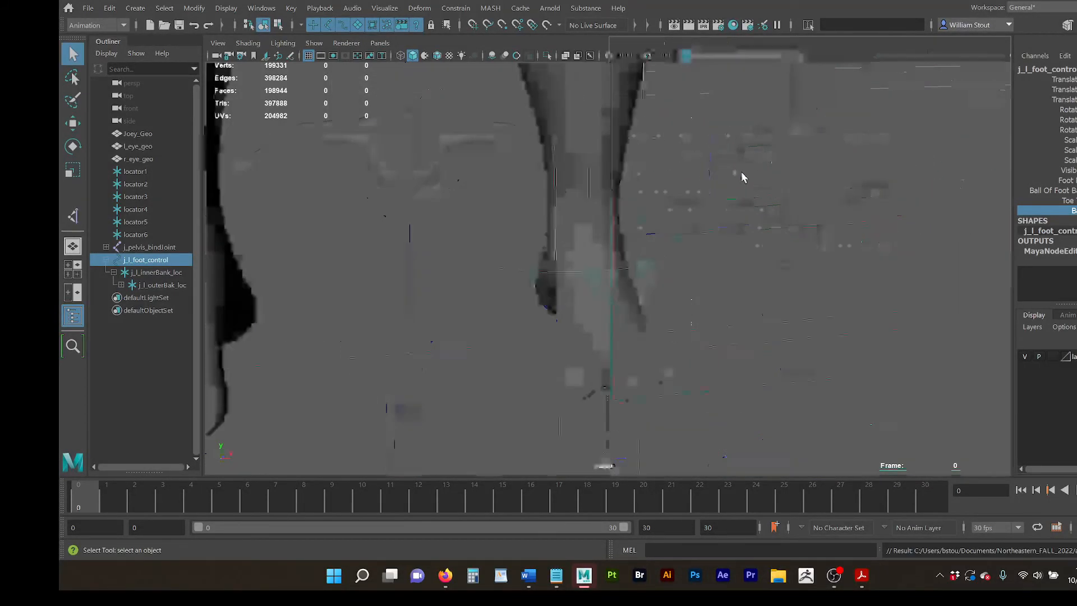
pyautogui.keyDown('alt'); pyautogui.moveTo(902, 163); pyautogui.dragTo(525, 148, button='right'); pyautogui.keyUp('alt')
pyautogui.keyDown('alt'); pyautogui.moveTo(526, 152); pyautogui.dragTo(719, 193); pyautogui.keyUp('alt')
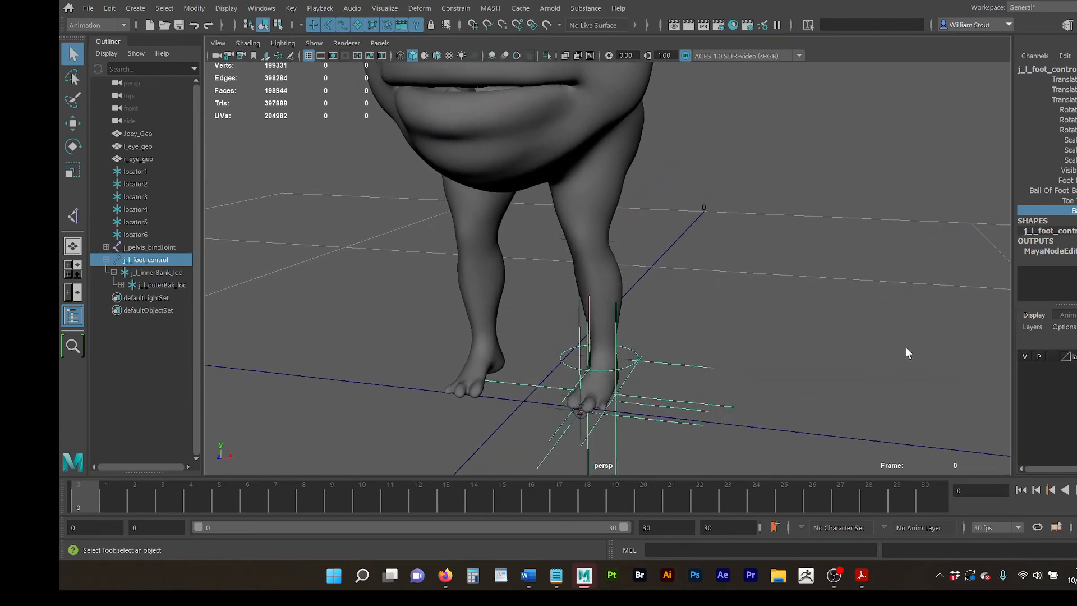
pyautogui.moveTo(837, 141)
pyautogui.keyDown('alt'); pyautogui.mouseDown()
pyautogui.moveTo(849, 144)
pyautogui.moveTo(818, 146)
pyautogui.mouseUp(); pyautogui.keyUp('alt')
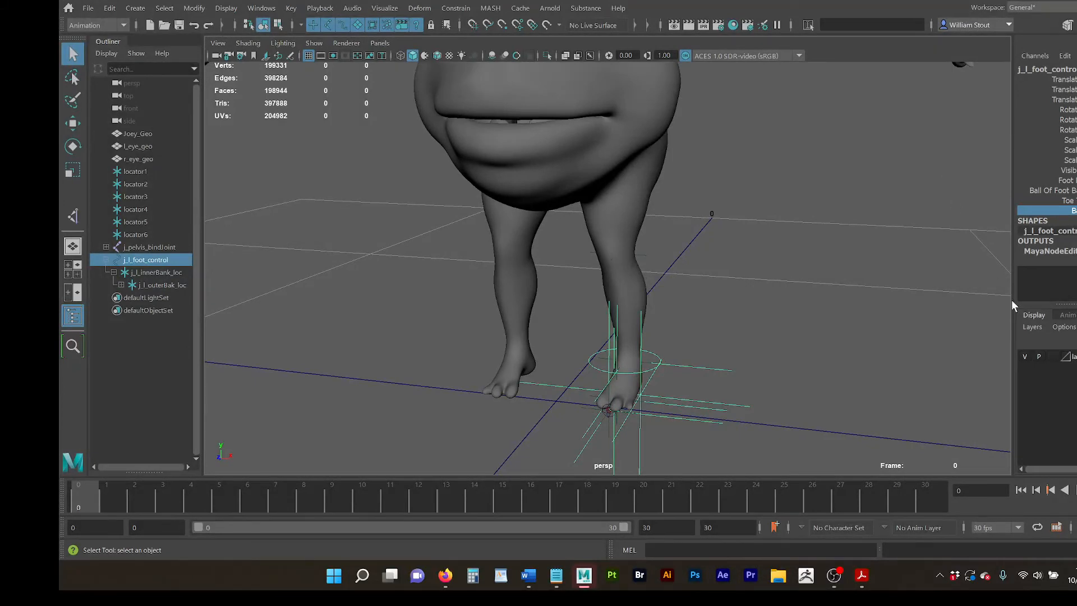
pyautogui.click(1022, 356)
pyautogui.keyDown('alt'); pyautogui.moveTo(788, 224); pyautogui.dragTo(729, 215); pyautogui.keyUp('alt')
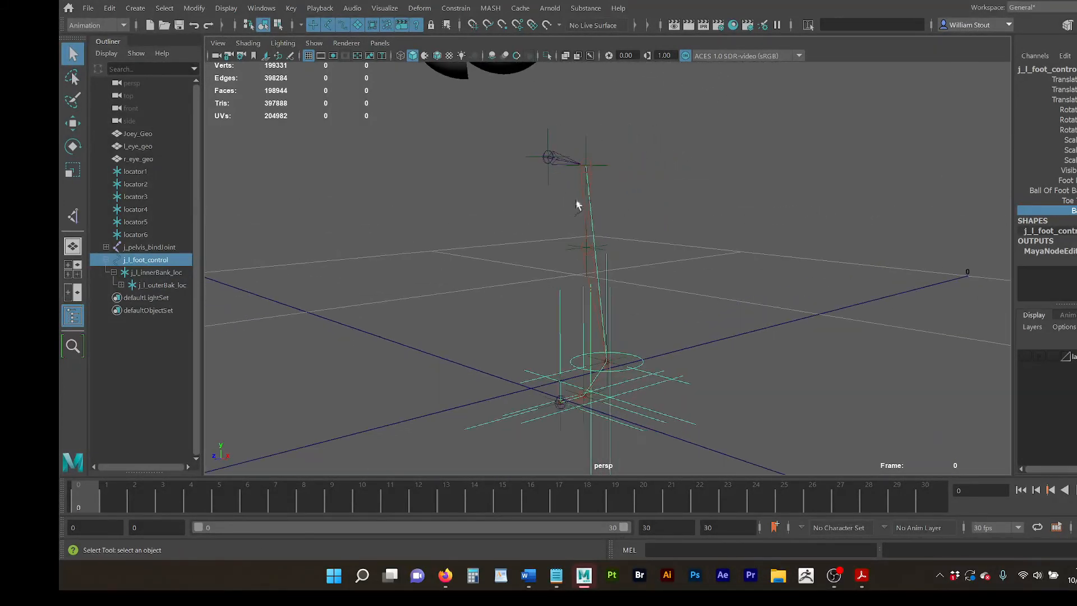
# Step: Mirror the left femur joint chain across YZ with the Behavior function, replacing _l_ with _r_ in the duplicated joint names
pyautogui.click(581, 198)
pyautogui.click(582, 188)
pyautogui.moveTo(626, 196)
pyautogui.keyDown('alt'); pyautogui.mouseDown()
pyautogui.moveTo(666, 170)
pyautogui.moveTo(700, 171)
pyautogui.moveTo(628, 189)
pyautogui.mouseUp(); pyautogui.keyUp('alt')
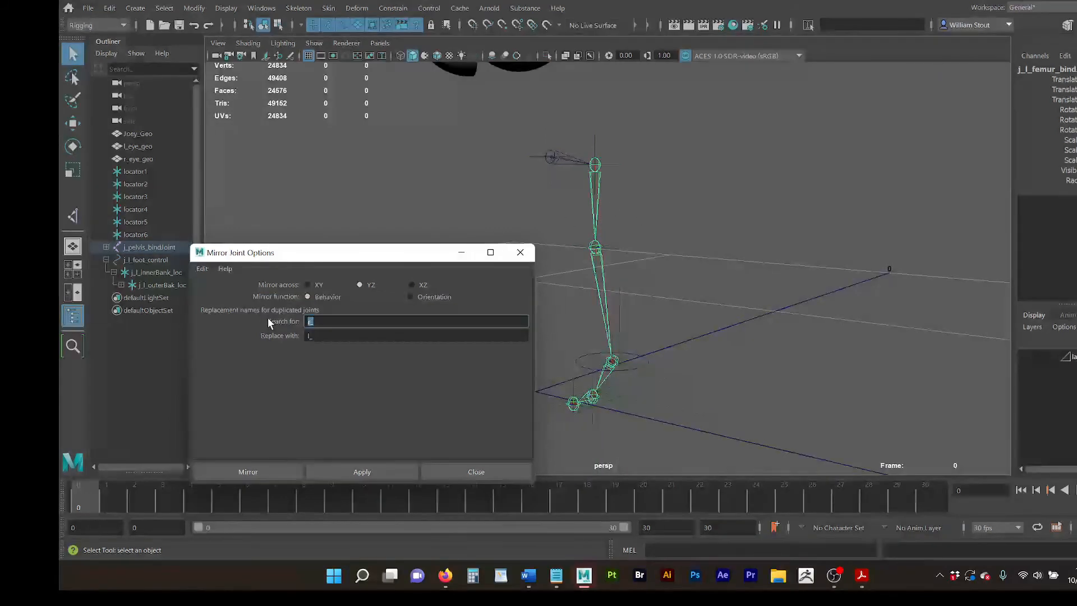
pyautogui.press('BackSpace')
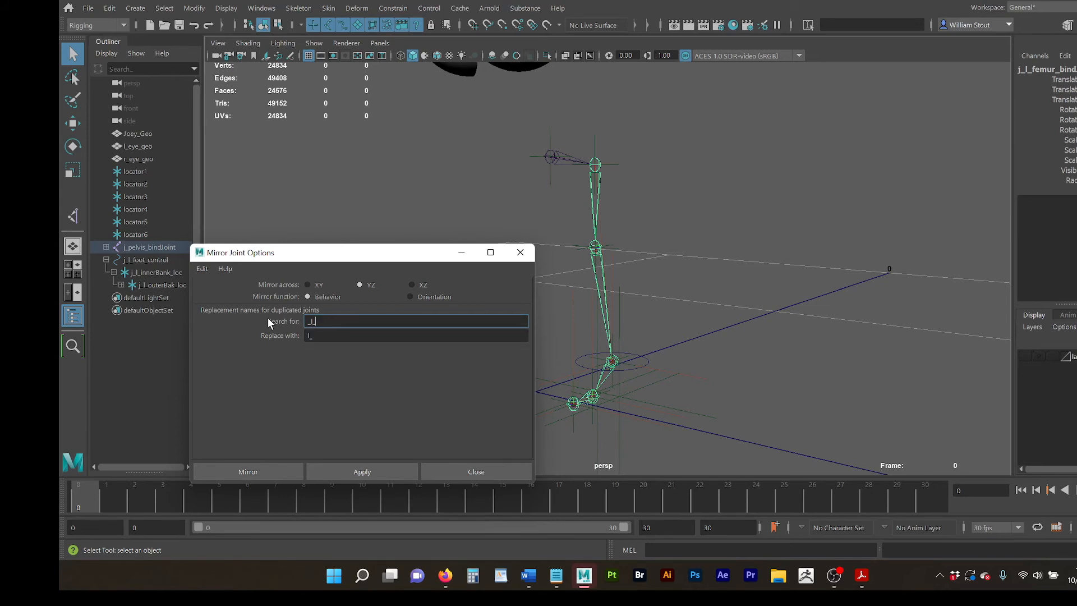
pyautogui.click(323, 335)
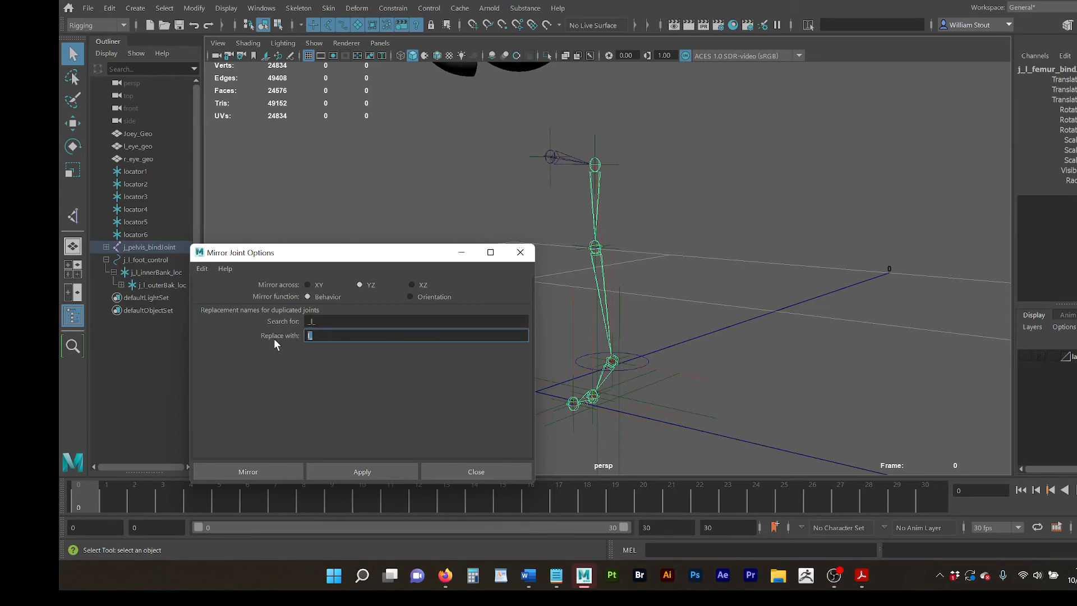
pyautogui.press('BackSpace')
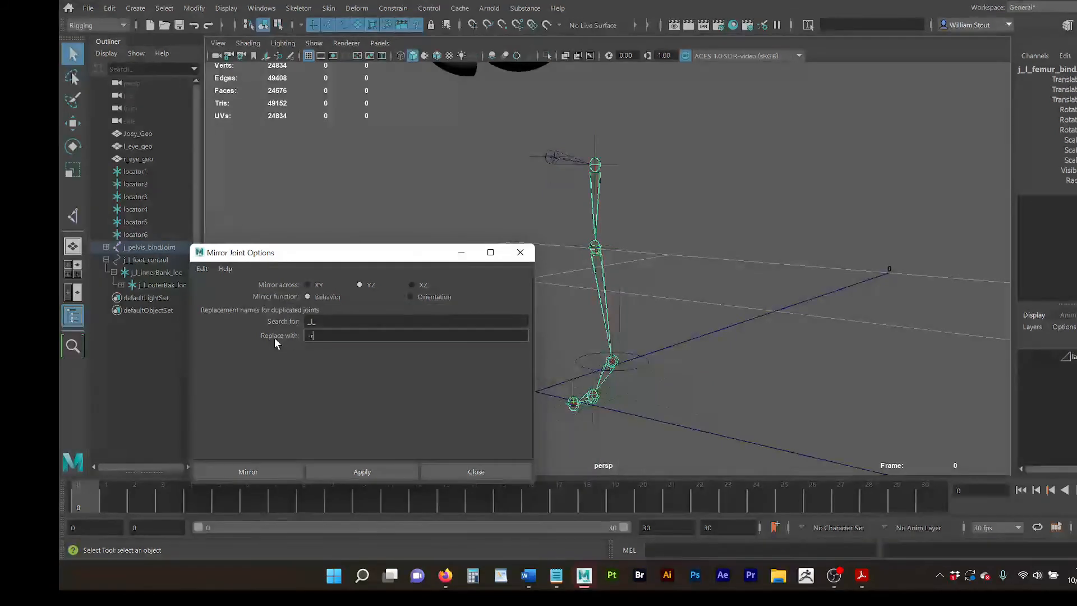
pyautogui.write('r')
pyautogui.press('BackSpace')
pyautogui.press('BackSpace')
pyautogui.press('BackSpace')
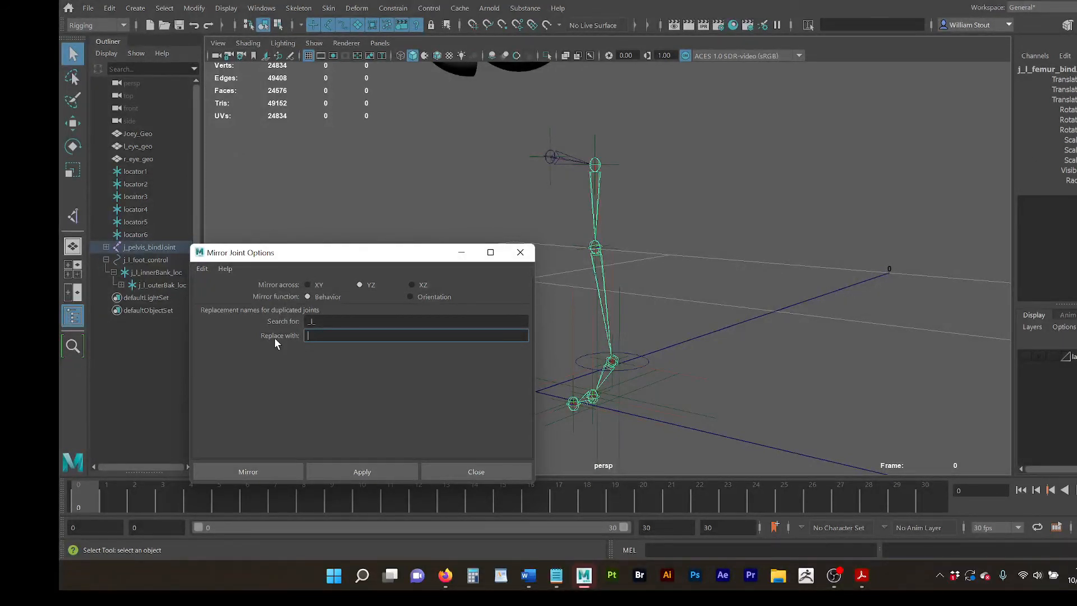
pyautogui.write('_r_')
pyautogui.moveTo(385, 252); pyautogui.dragTo(953, 209)
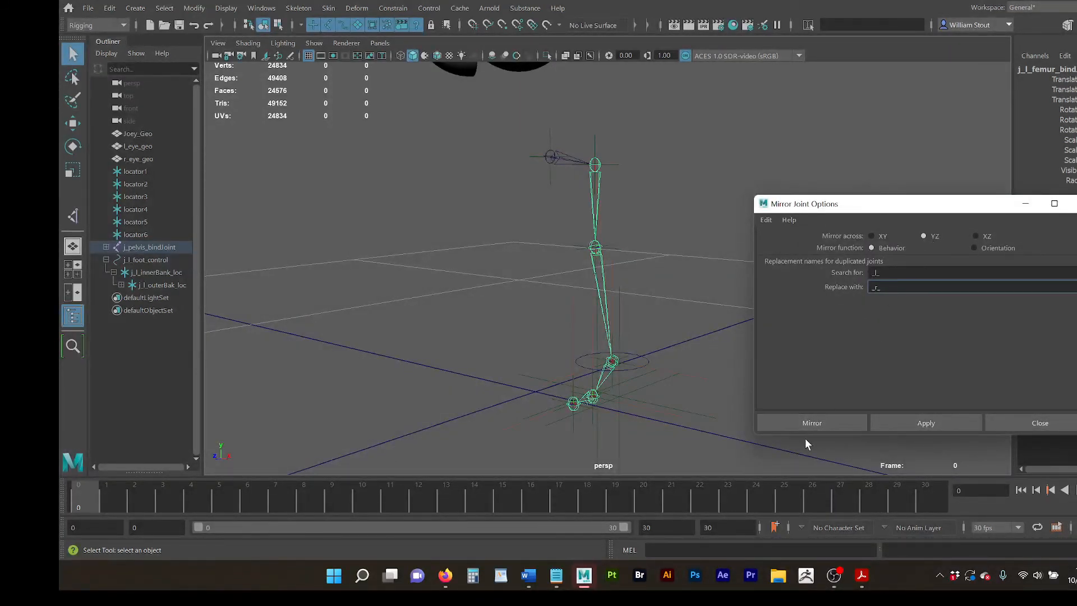
pyautogui.click(816, 422)
# Step: Select the mirrored IK handles j_r_ankleIK, j_r_ballOFootIK and j_r_toeIK and freeze their transformations
pyautogui.keyDown('alt'); pyautogui.moveTo(759, 353); pyautogui.dragTo(690, 342); pyautogui.keyUp('alt')
pyautogui.click(511, 187)
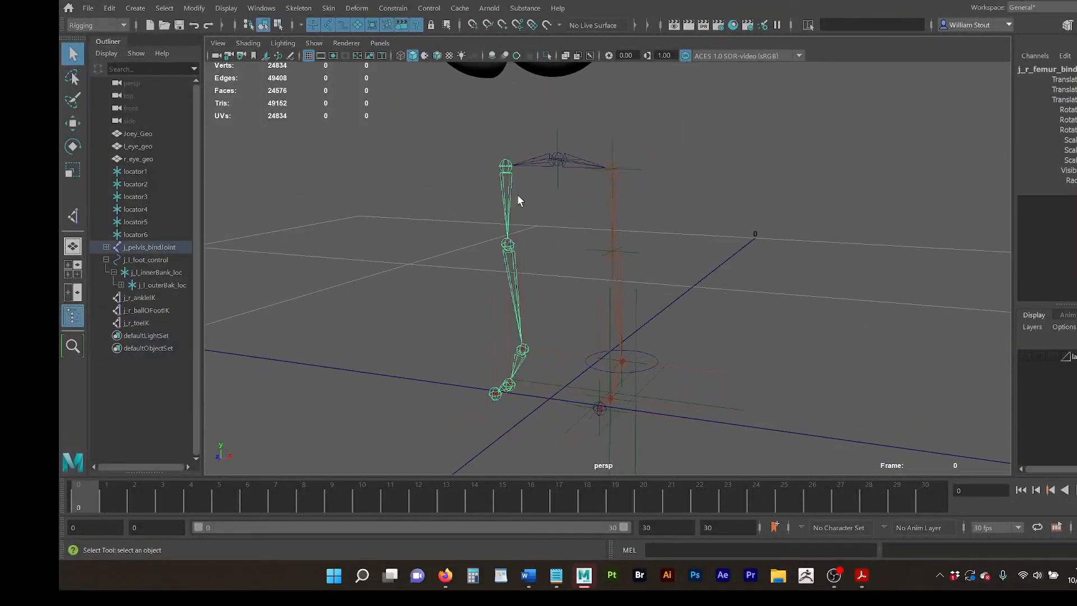
pyautogui.keyDown('alt'); pyautogui.moveTo(471, 239); pyautogui.dragTo(453, 171, button='middle'); pyautogui.keyUp('alt')
pyautogui.keyDown('alt'); pyautogui.moveTo(452, 172); pyautogui.dragTo(592, 173); pyautogui.keyUp('alt')
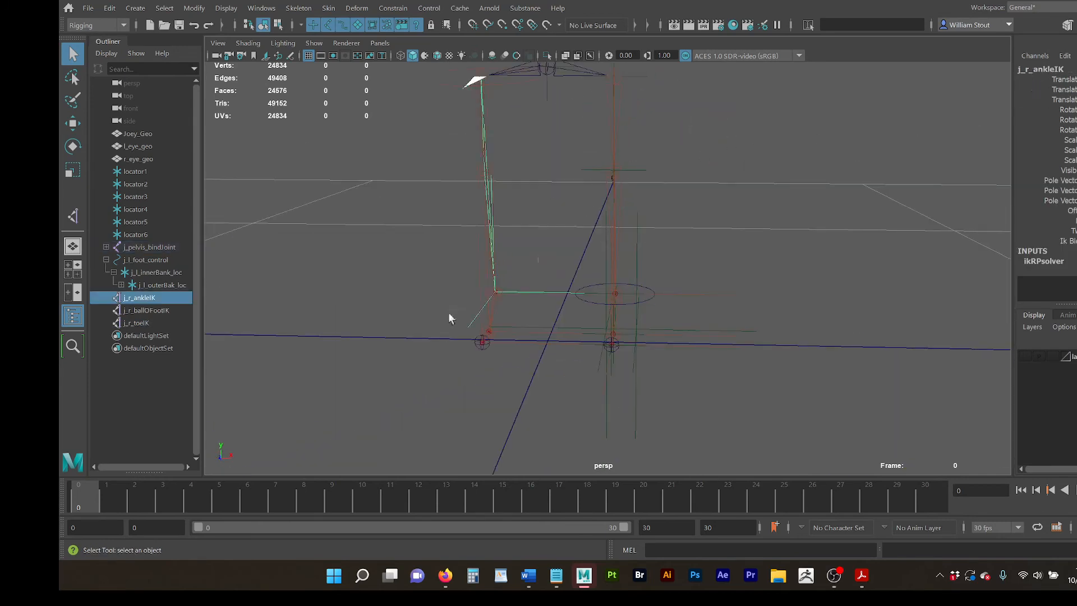
pyautogui.keyDown('alt'); pyautogui.moveTo(449, 318); pyautogui.dragTo(457, 294); pyautogui.keyUp('alt')
pyautogui.keyDown('shift'); pyautogui.click(140, 323); pyautogui.keyUp('shift')
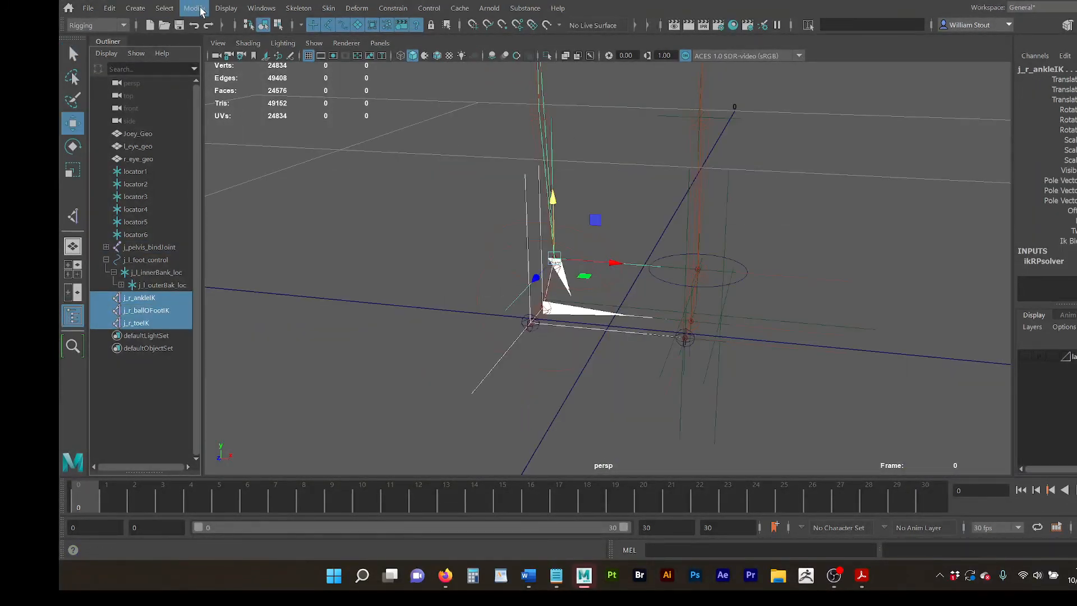
pyautogui.click(194, 8)
pyautogui.click(225, 73)
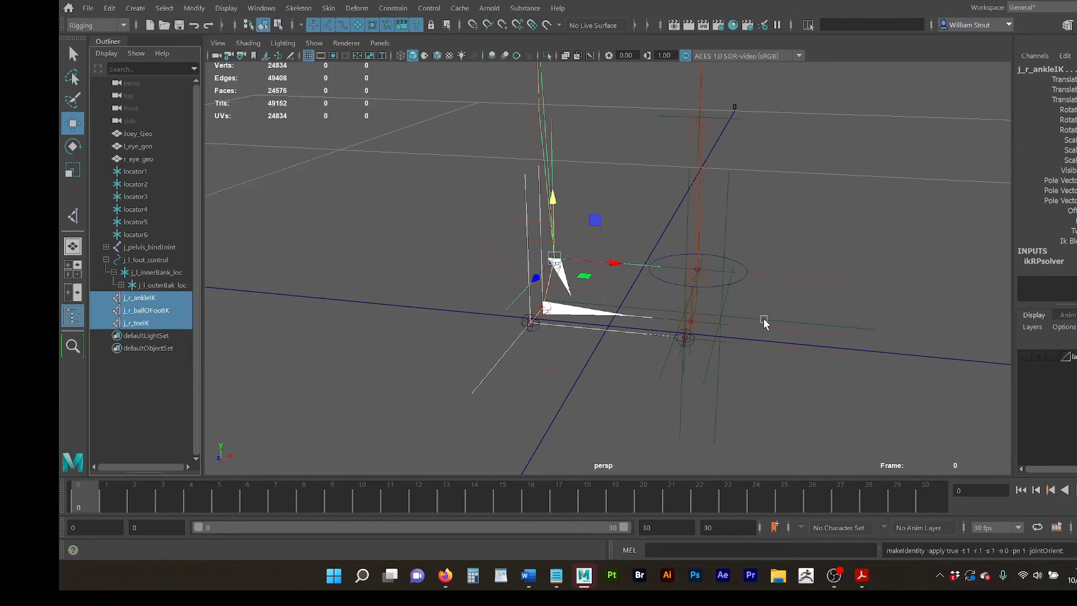
# Step: Duplicate j_l_foot_control and move the copy along X, clear of the left foot on its outer side
pyautogui.click(747, 282)
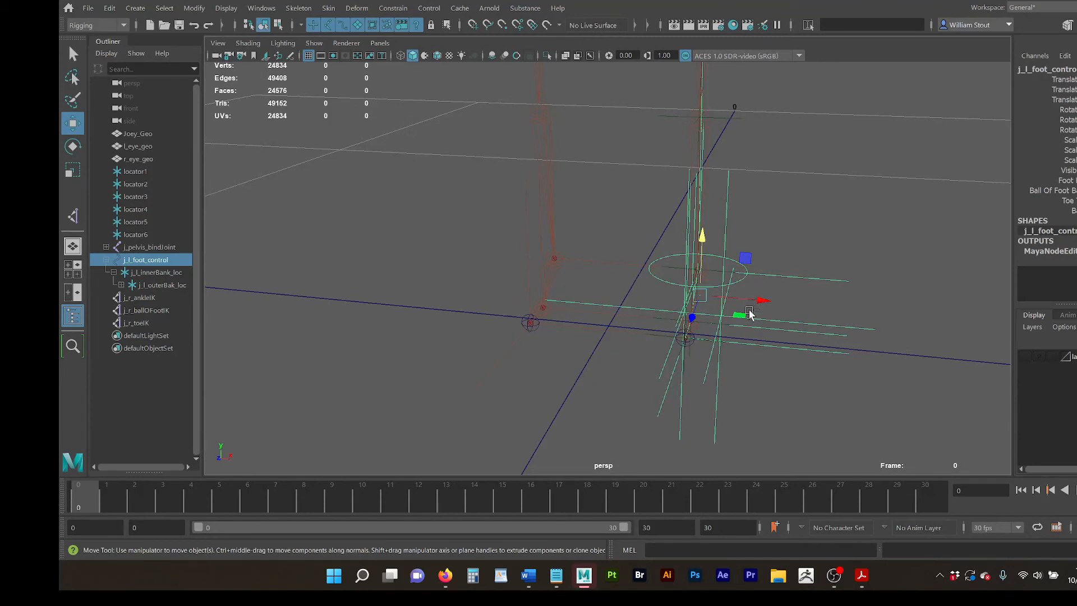
pyautogui.moveTo(750, 313)
pyautogui.keyDown('shift'); pyautogui.mouseDown()
pyautogui.moveTo(772, 303)
pyautogui.moveTo(1012, 339)
pyautogui.mouseUp(); pyautogui.keyUp('shift')
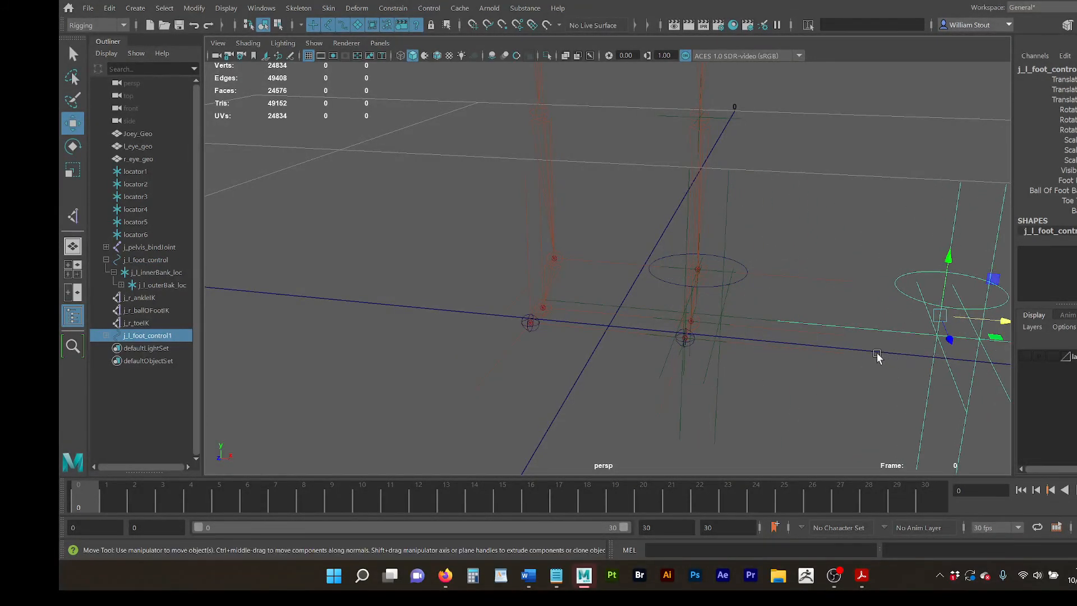
pyautogui.keyDown('alt'); pyautogui.moveTo(878, 356); pyautogui.dragTo(730, 335, button='middle'); pyautogui.keyUp('alt')
pyautogui.keyDown('alt'); pyautogui.moveTo(730, 335); pyautogui.dragTo(625, 306); pyautogui.keyUp('alt')
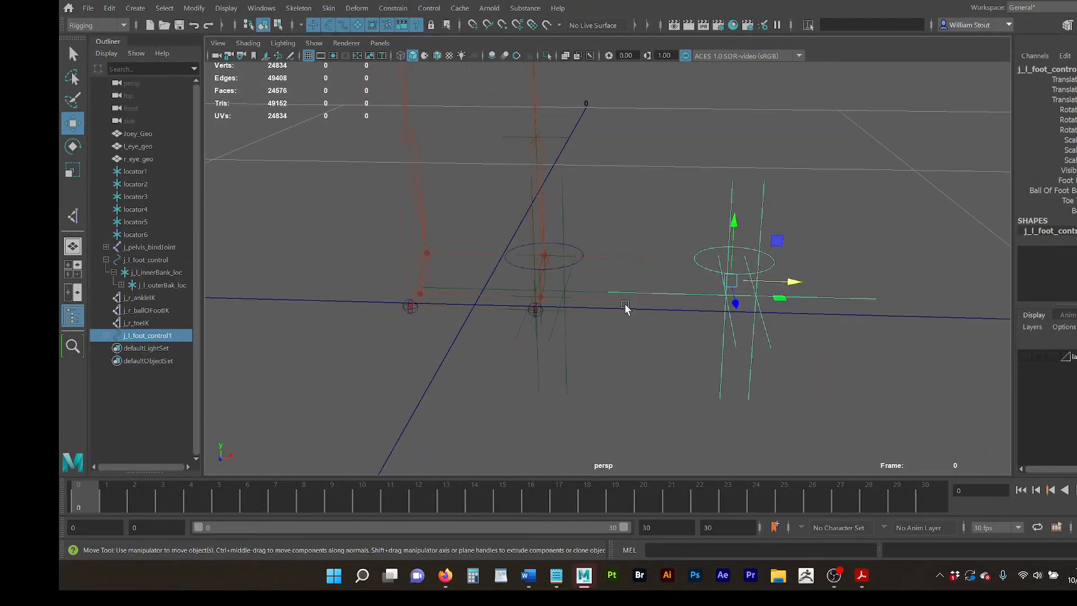
# Step: Expand the duplicated foot control's full hierarchy and delete its ankle, toe and ball-of-foot IK handles
pyautogui.click(105, 336)
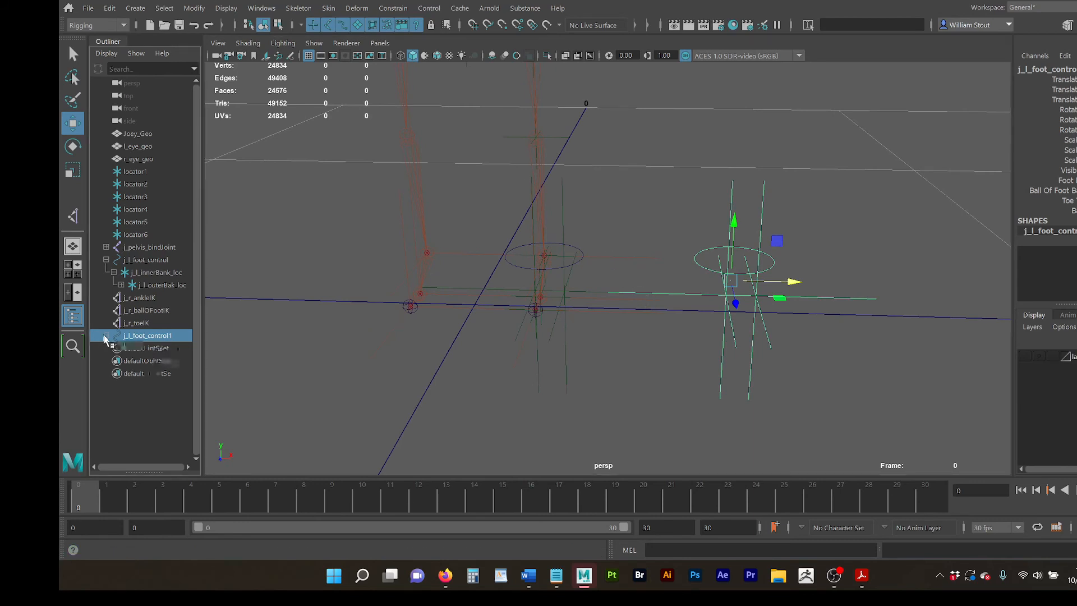
pyautogui.click(107, 336)
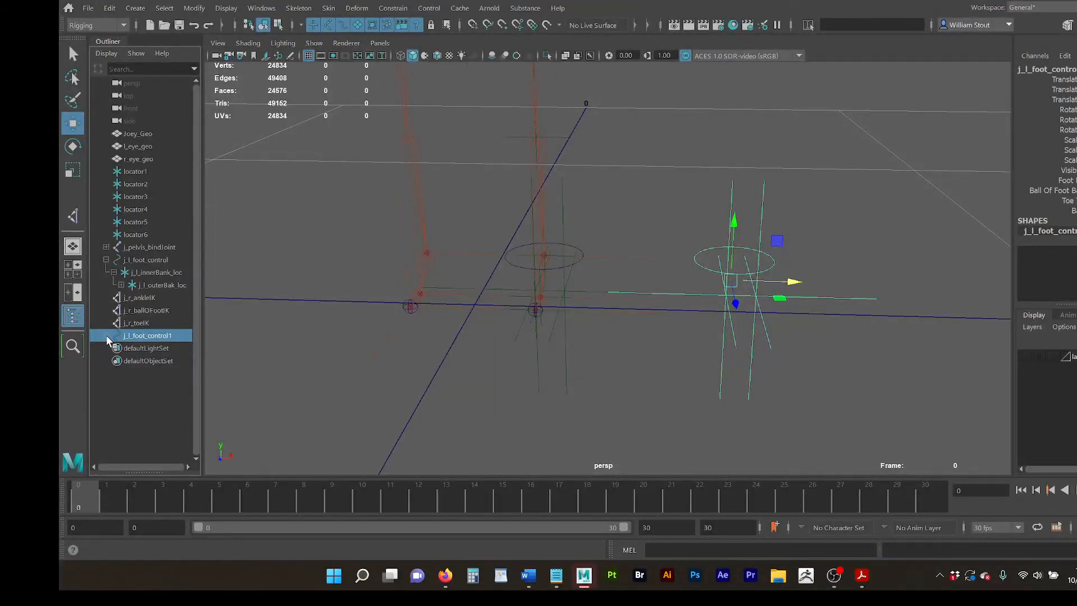
pyautogui.keyDown('shift'); pyautogui.click(107, 336); pyautogui.keyUp('shift')
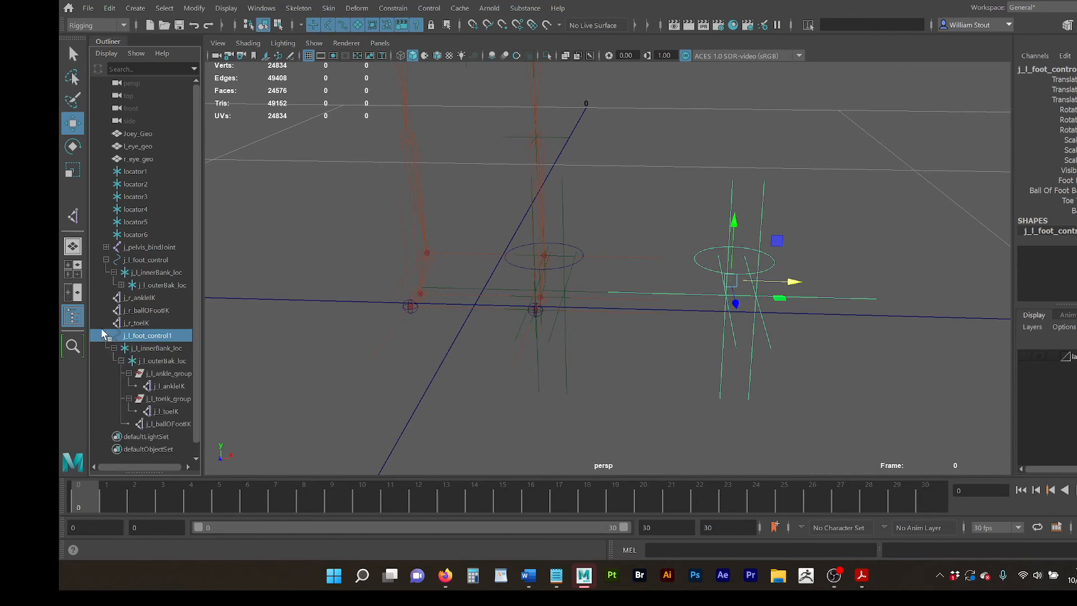
pyautogui.click(180, 424)
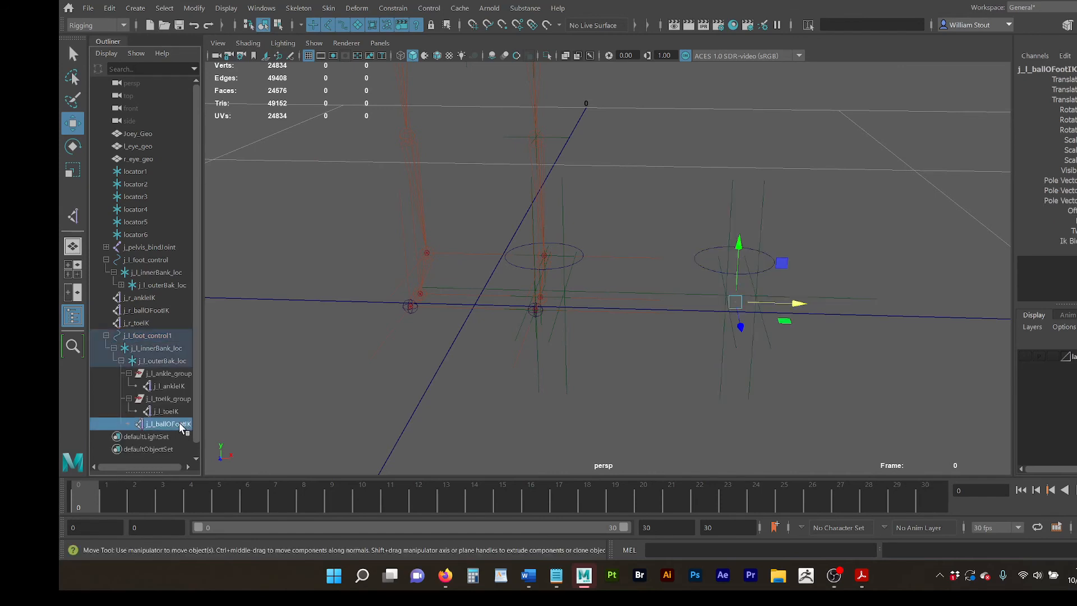
pyautogui.moveTo(200, 415); pyautogui.dragTo(259, 422)
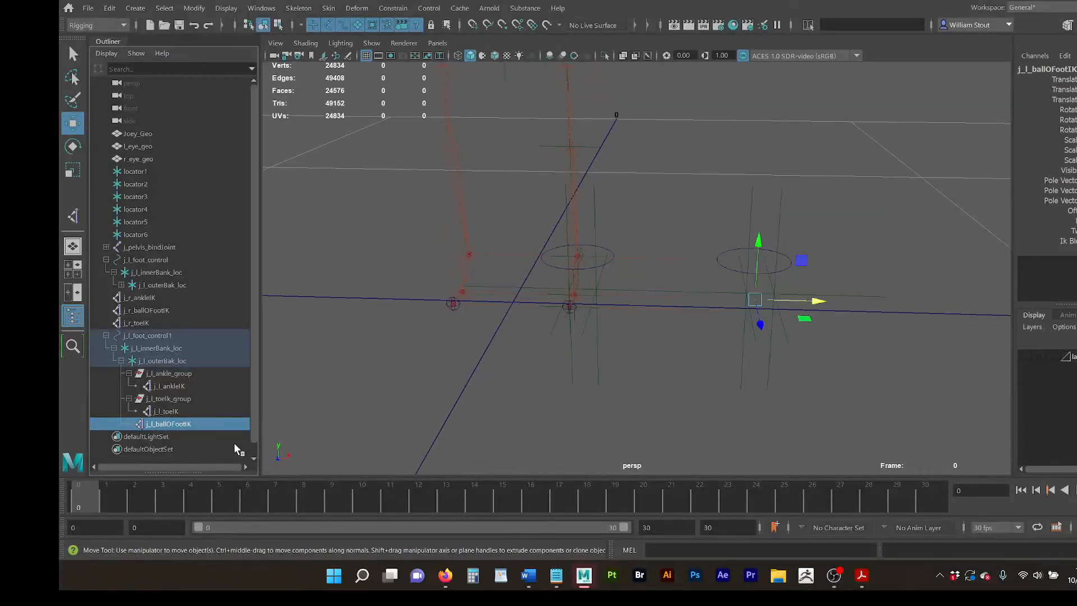
pyautogui.keyDown('ctrl'); pyautogui.click(196, 410); pyautogui.keyUp('ctrl')
pyautogui.keyDown('ctrl'); pyautogui.click(187, 386); pyautogui.keyUp('ctrl')
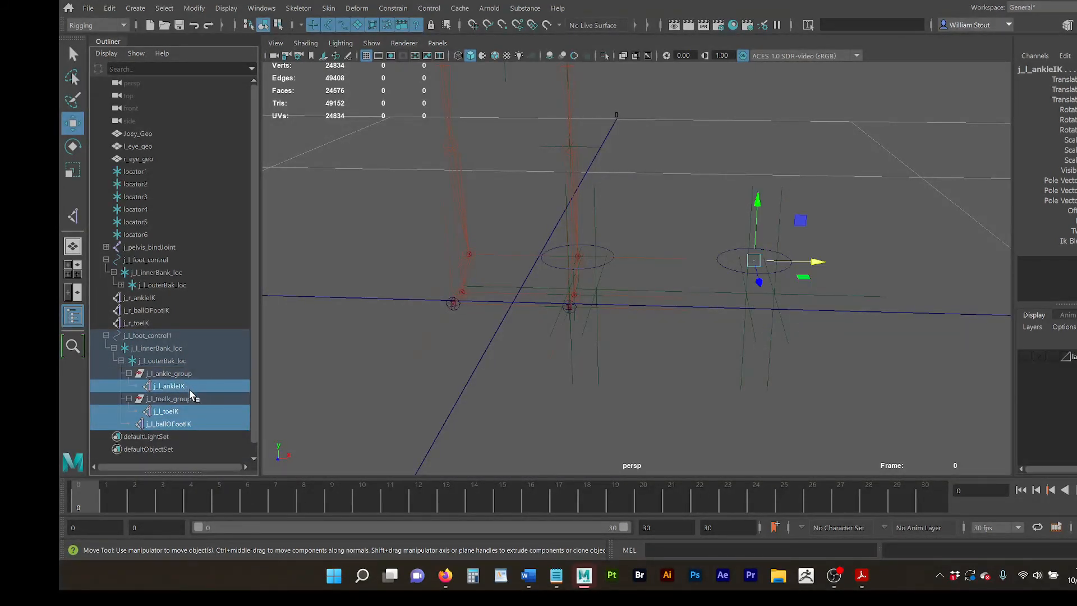
pyautogui.press('Delete')
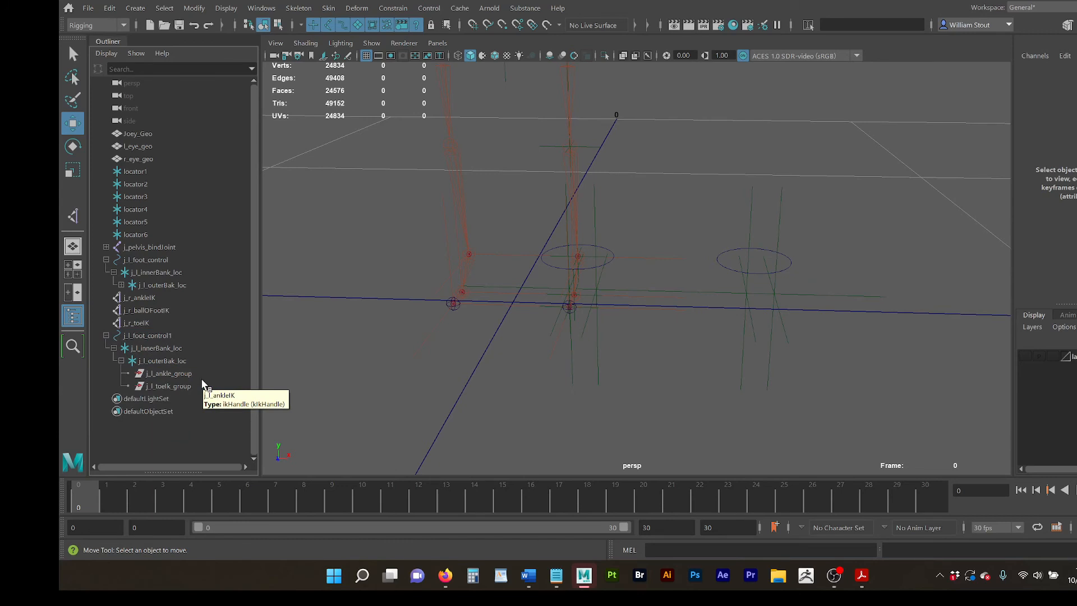
# Step: Replace _l_ with _r_ in the names of the duplicated foot control's entire hierarchy
pyautogui.click(726, 262)
pyautogui.moveTo(732, 331)
pyautogui.keyDown('alt'); pyautogui.mouseDown()
pyautogui.moveTo(579, 319)
pyautogui.moveTo(746, 327)
pyautogui.mouseUp(); pyautogui.keyUp('alt')
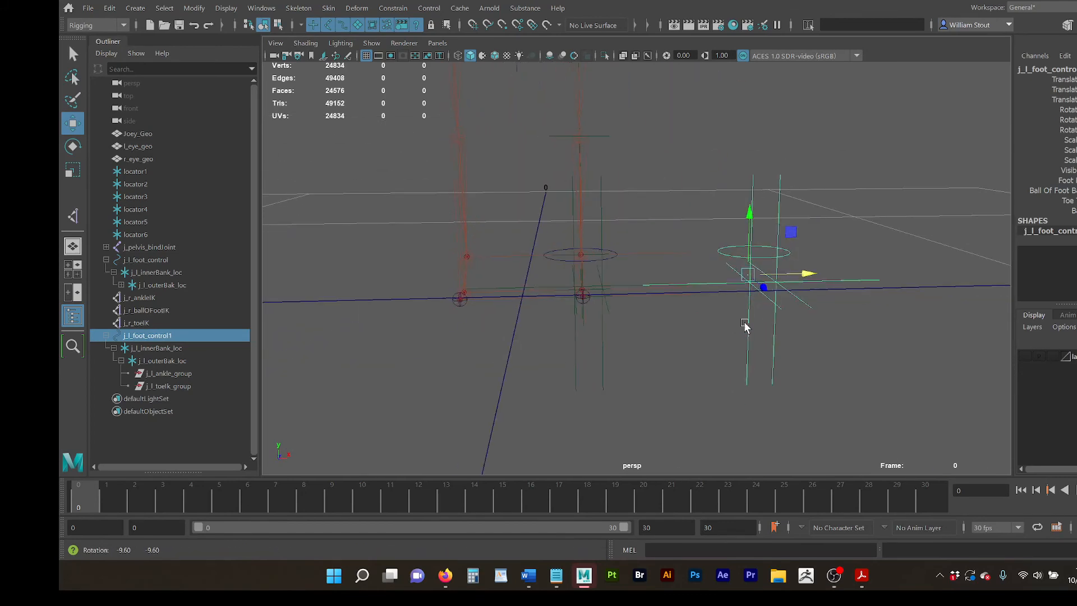
pyautogui.click(193, 9)
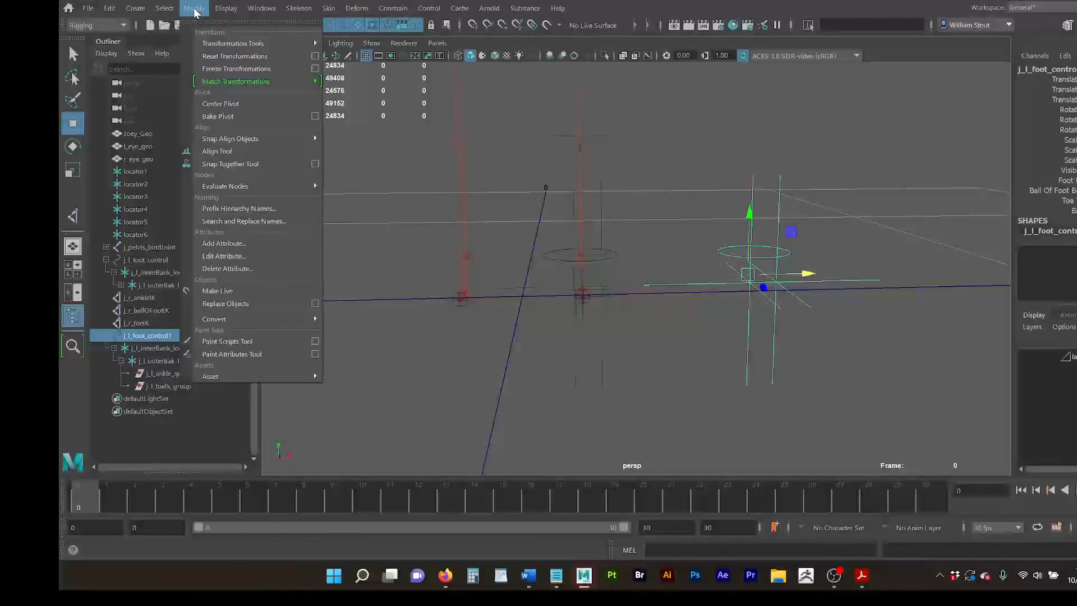
pyautogui.click(238, 221)
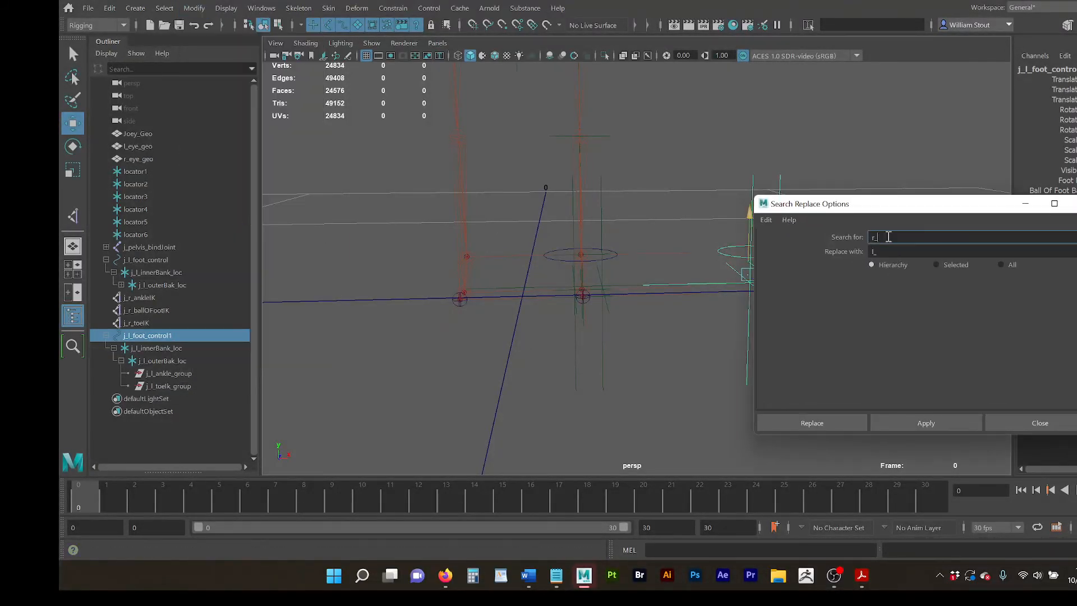
pyautogui.moveTo(887, 210); pyautogui.dragTo(768, 341)
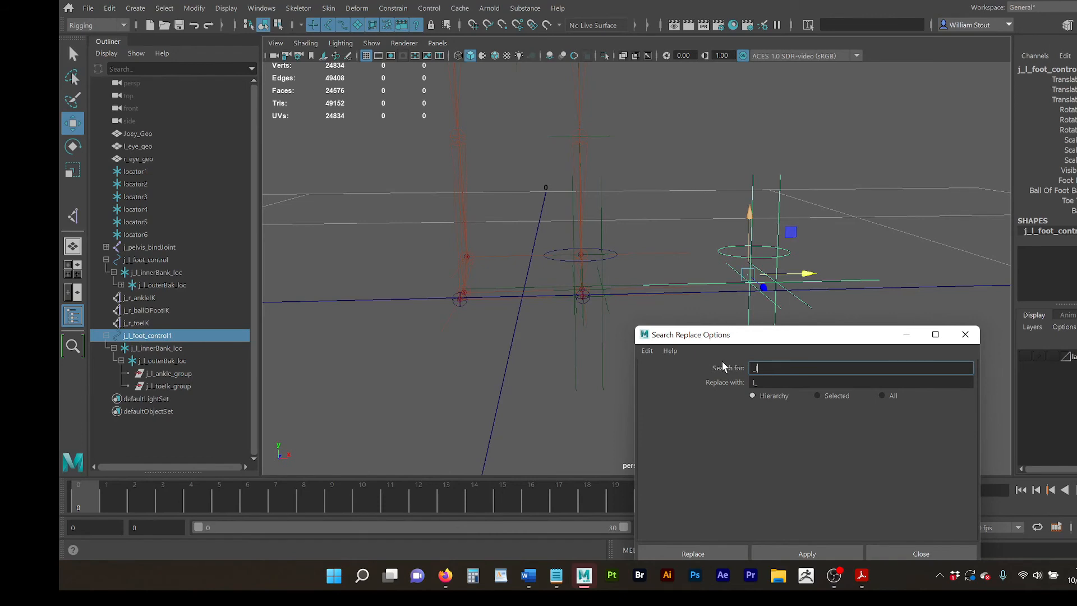
pyautogui.write('_')
pyautogui.press('Tab')
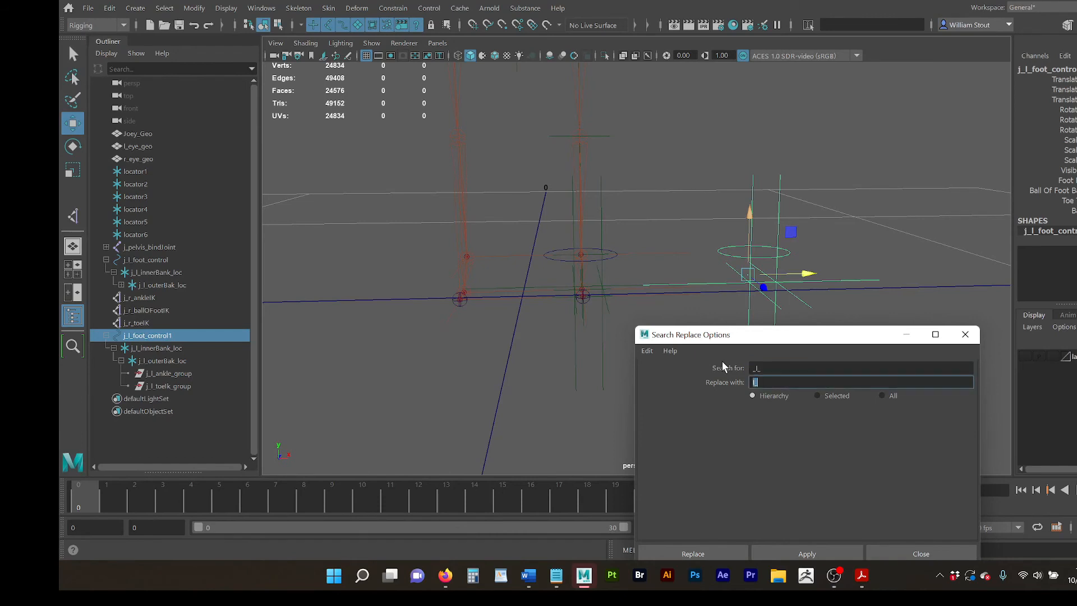
pyautogui.write('_r_')
pyautogui.click(811, 553)
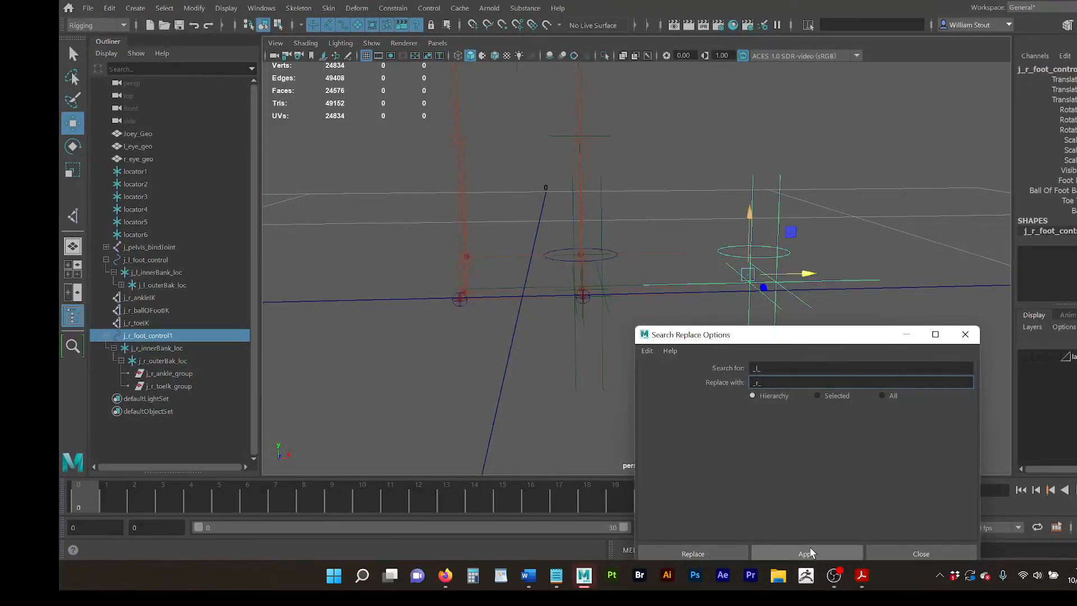
# Step: Correct the spelling of the duplicated outer bank locator's name to j_r_outerBank_loc
pyautogui.doubleClick(168, 361)
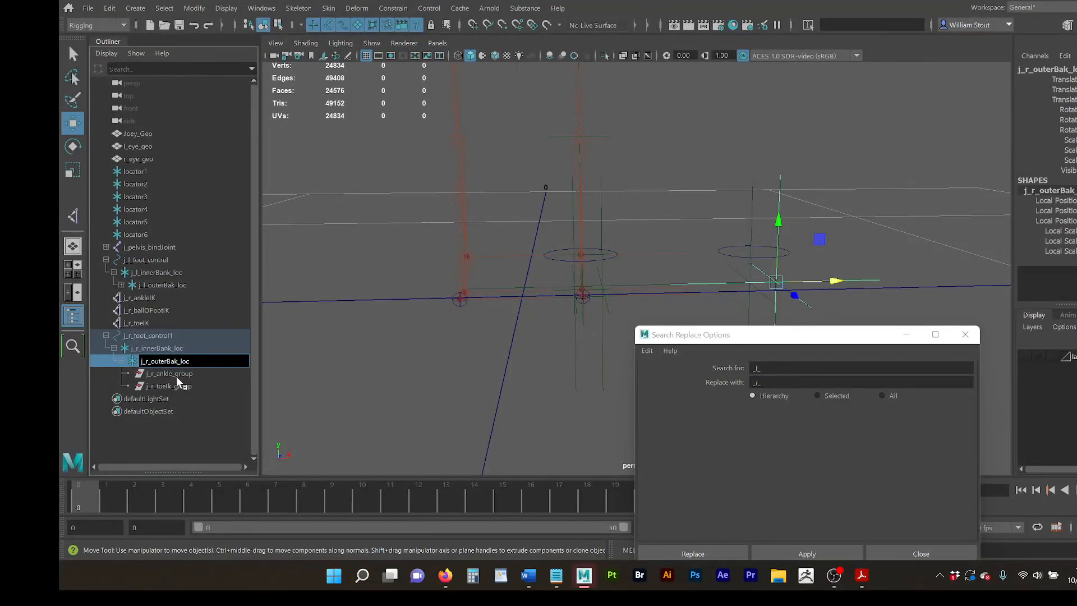
pyautogui.write('n')
pyautogui.press('Return')
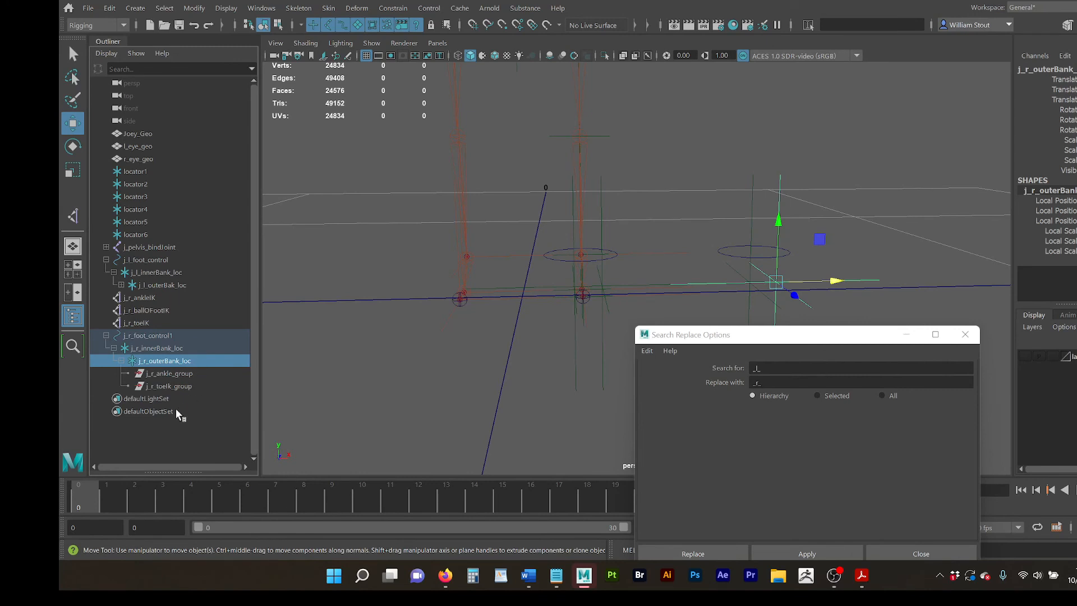
# Step: Rename the duplicated foot control as j_r_foot_control
pyautogui.click(163, 336)
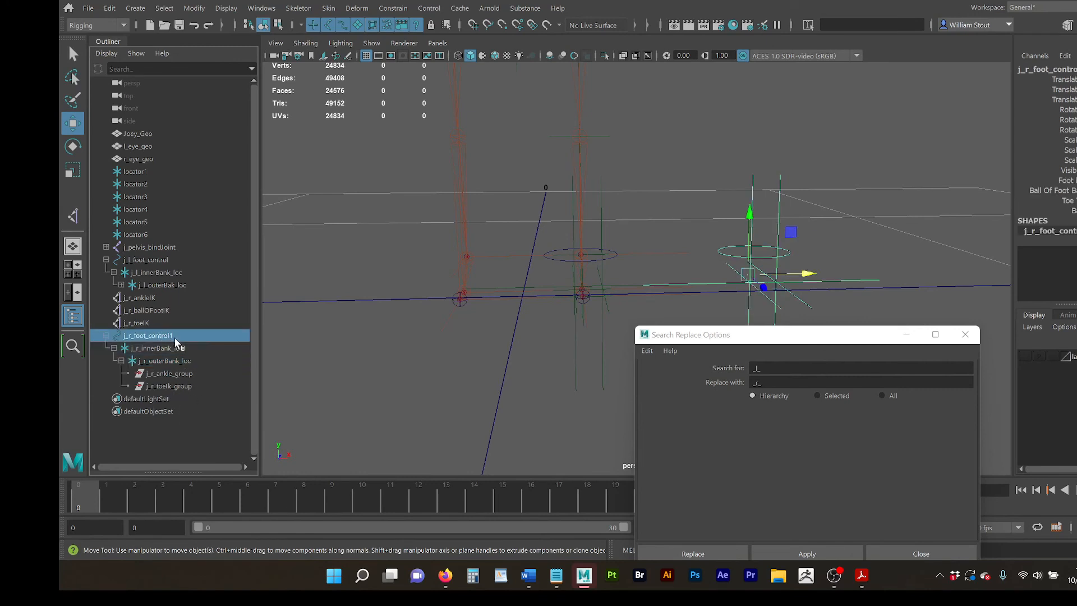
pyautogui.doubleClick(163, 335)
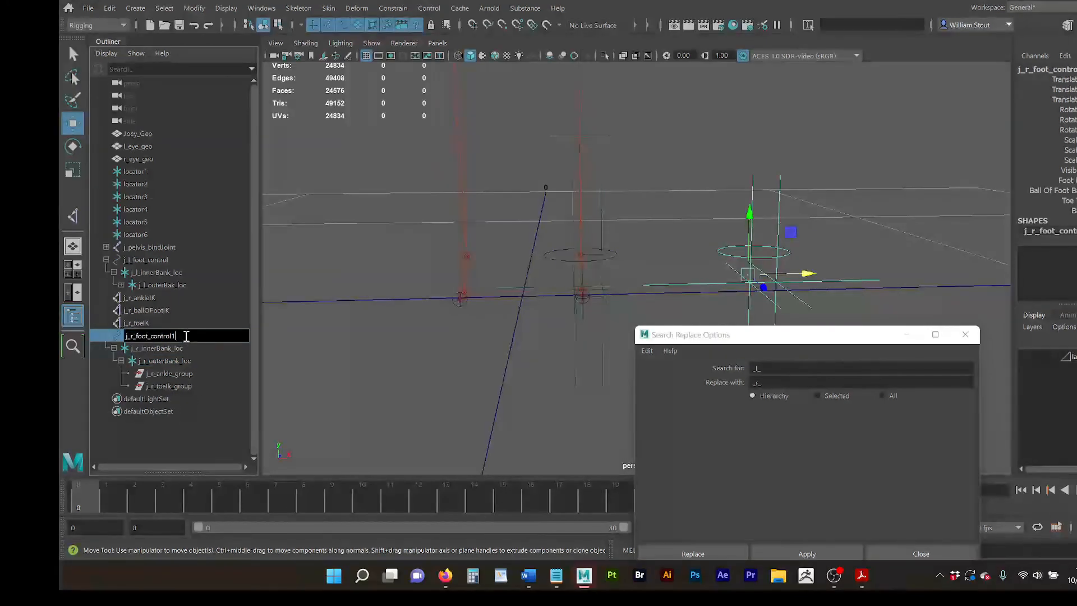
pyautogui.press('BackSpace')
pyautogui.press('Return')
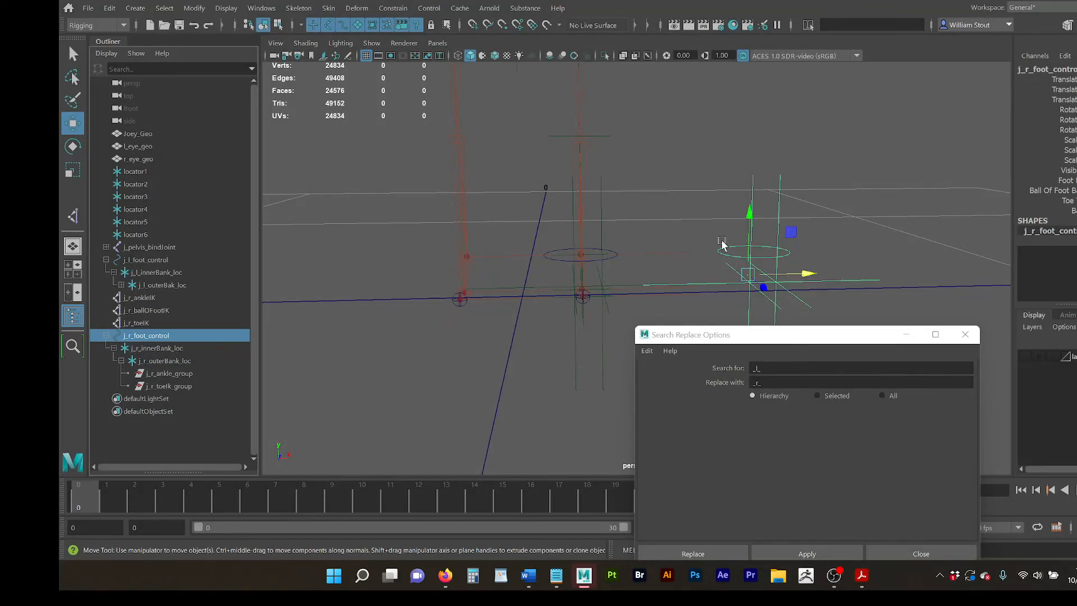
# Step: Try to move the duplicated foot control freely across to the right foot's joints
pyautogui.keyDown('alt'); pyautogui.moveTo(809, 274); pyautogui.dragTo(789, 288); pyautogui.keyUp('alt')
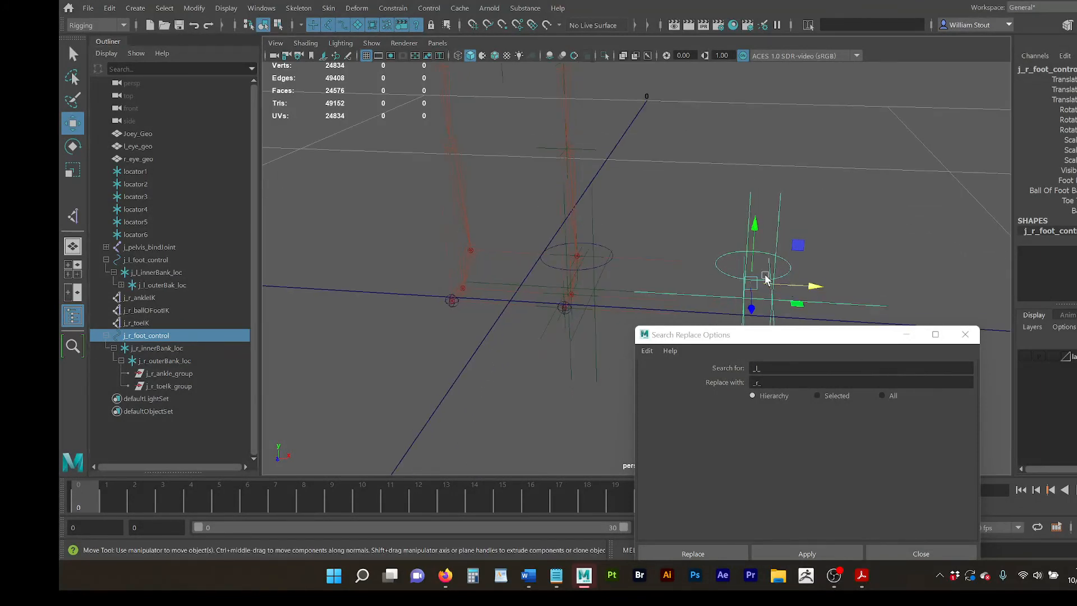
pyautogui.click(770, 285)
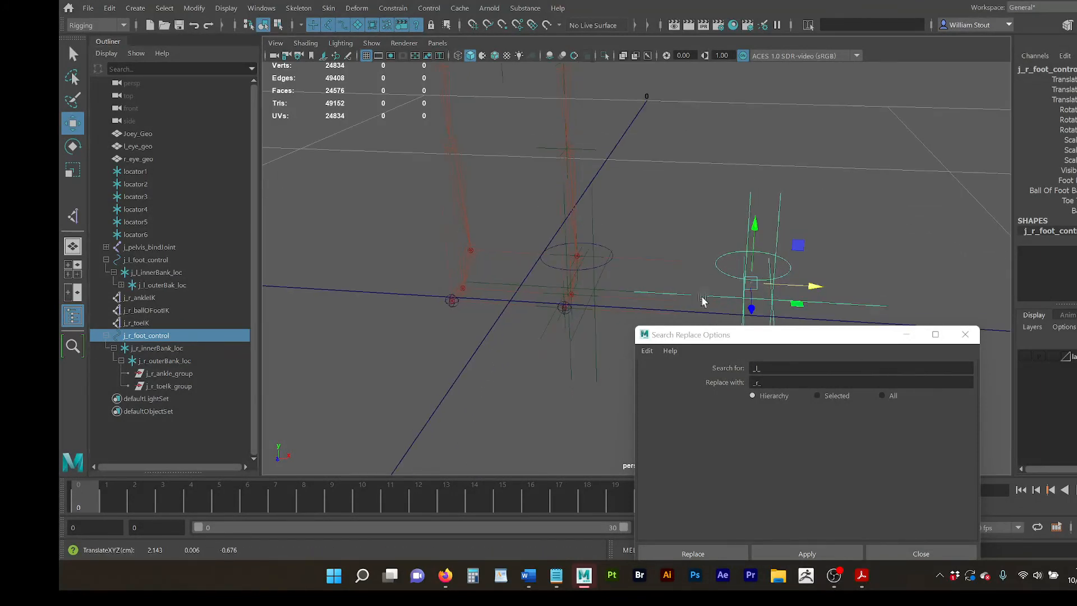
pyautogui.press('d')
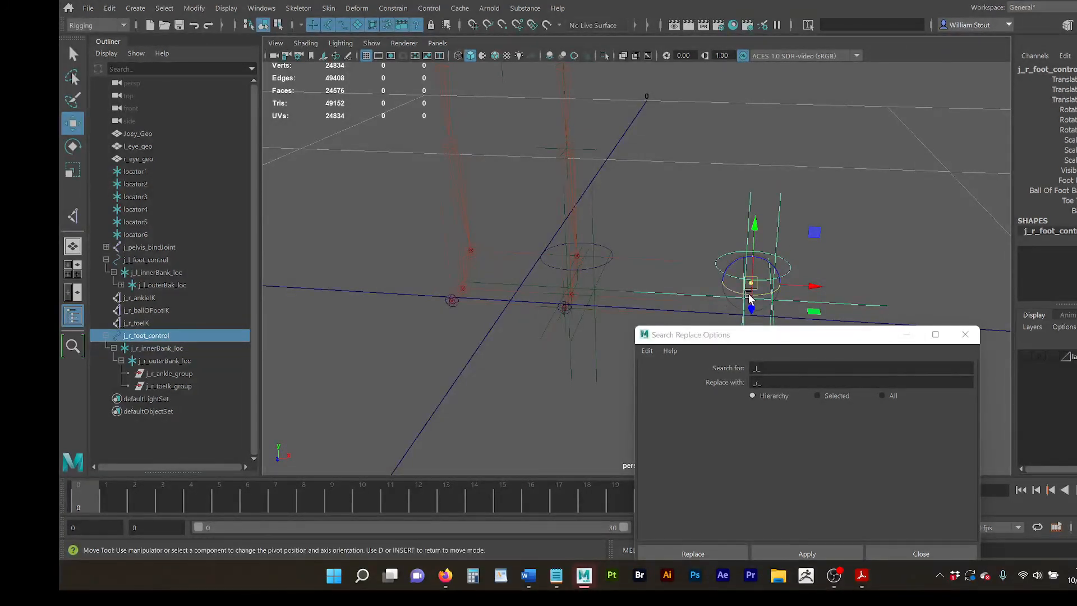
pyautogui.press('d')
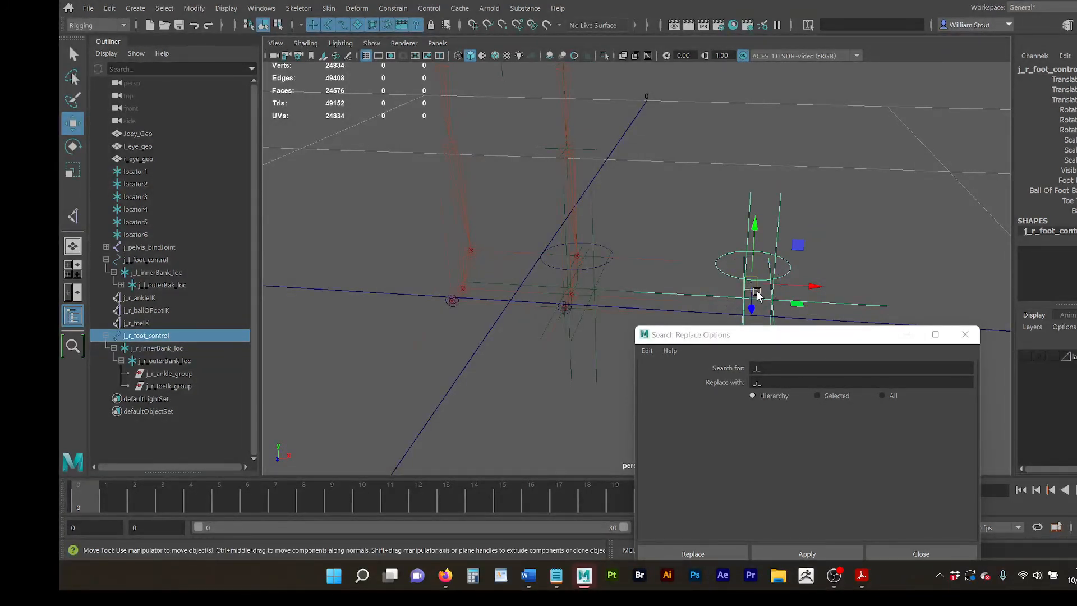
pyautogui.moveTo(762, 289); pyautogui.dragTo(476, 262)
# Step: Move the duplicated foot control along X until it is centred on the right foot's joints in front view, and show the body mesh layer
pyautogui.keyDown('alt'); pyautogui.moveTo(452, 339); pyautogui.dragTo(583, 192); pyautogui.keyUp('alt')
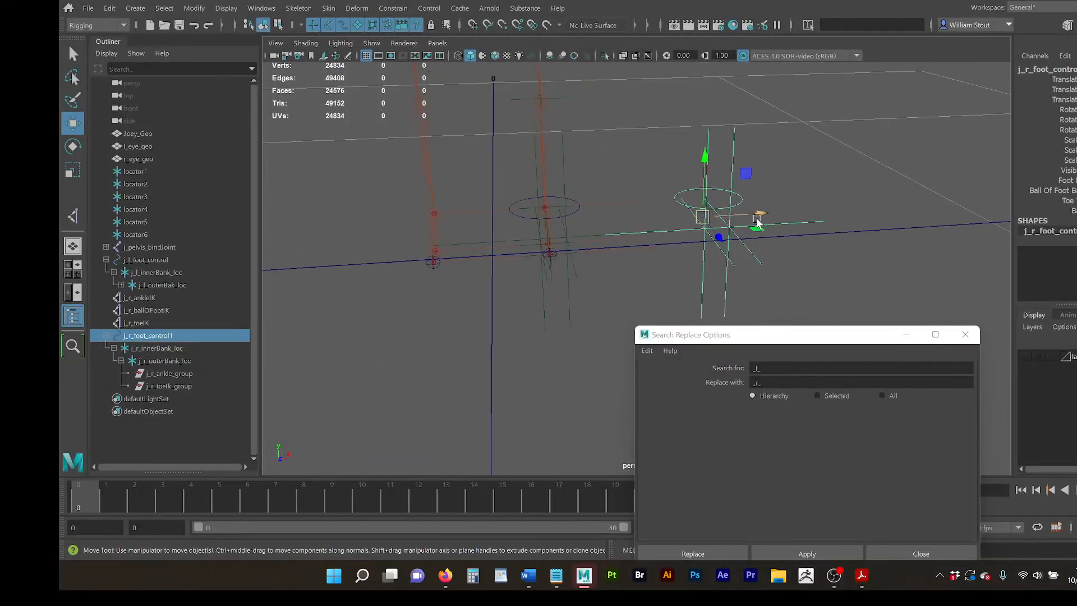
pyautogui.moveTo(761, 214); pyautogui.dragTo(518, 226)
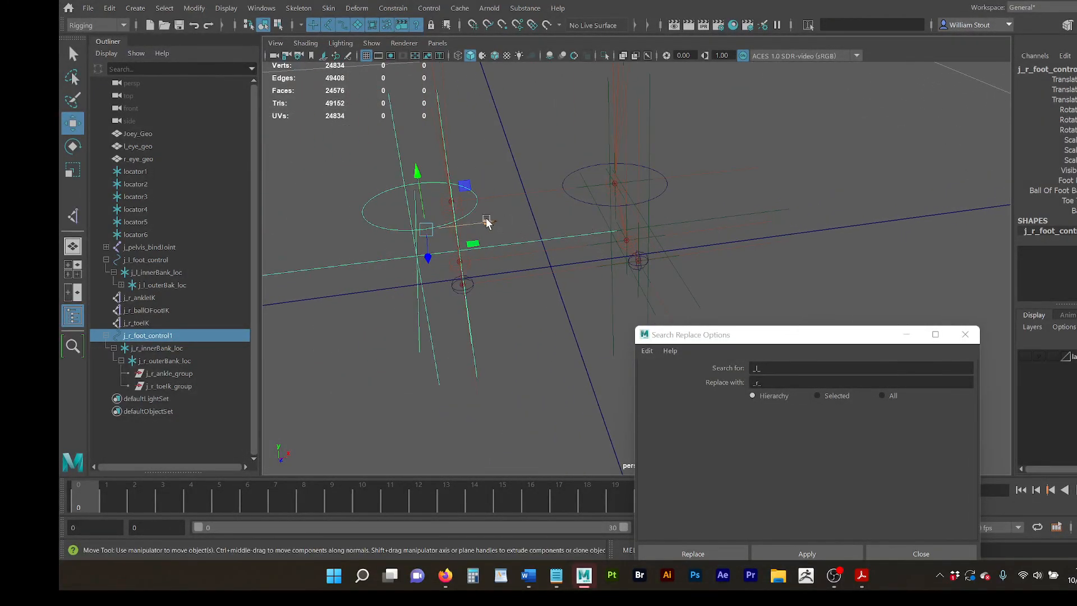
pyautogui.press('space')
pyautogui.press('space')
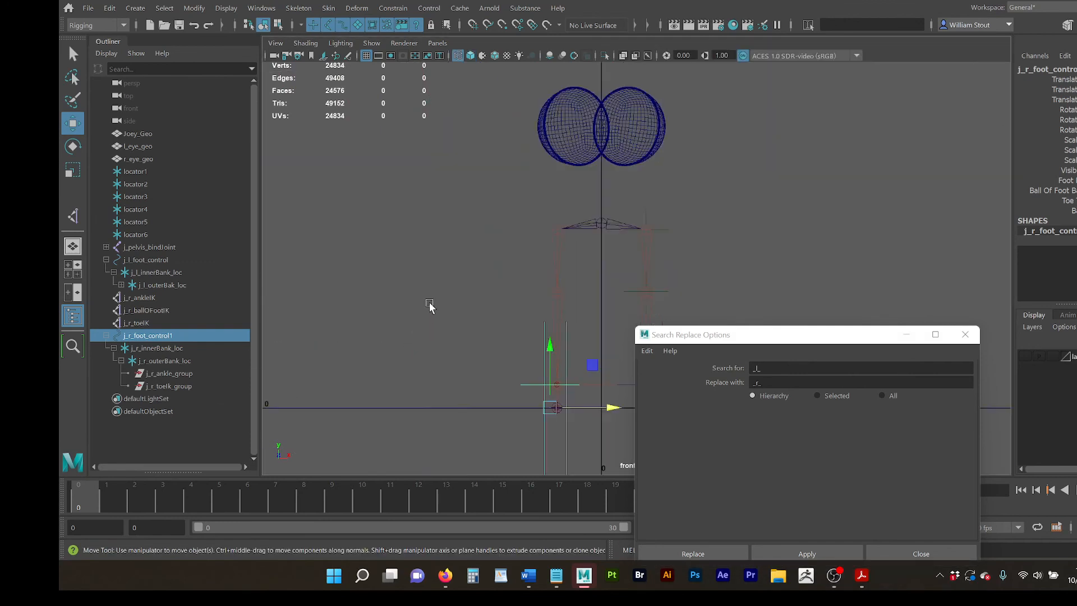
pyautogui.keyDown('alt'); pyautogui.moveTo(465, 275); pyautogui.dragTo(434, 115, button='middle'); pyautogui.keyUp('alt')
pyautogui.keyDown('alt'); pyautogui.moveTo(456, 190); pyautogui.dragTo(581, 180, button='right'); pyautogui.keyUp('alt')
pyautogui.keyDown('alt'); pyautogui.moveTo(388, 268); pyautogui.dragTo(519, 317, button='middle'); pyautogui.keyUp('alt')
pyautogui.keyDown('alt'); pyautogui.moveTo(421, 241); pyautogui.dragTo(490, 230, button='right'); pyautogui.keyUp('alt')
pyautogui.moveTo(549, 265); pyautogui.dragTo(564, 270)
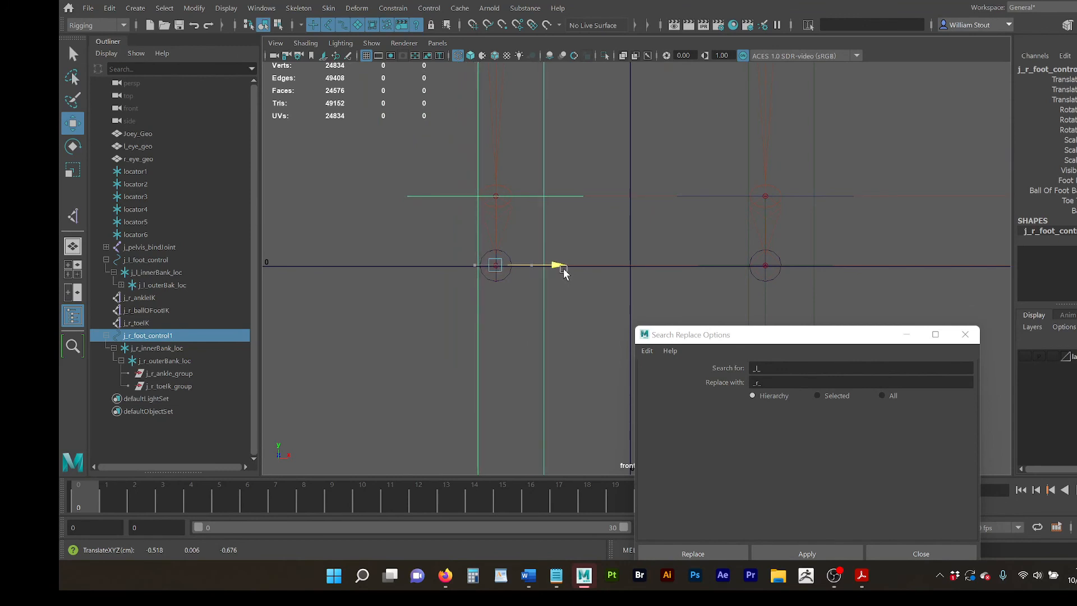
pyautogui.moveTo(564, 271); pyautogui.dragTo(563, 270)
pyautogui.keyDown('alt'); pyautogui.moveTo(739, 260); pyautogui.dragTo(622, 281, button='middle'); pyautogui.keyUp('alt')
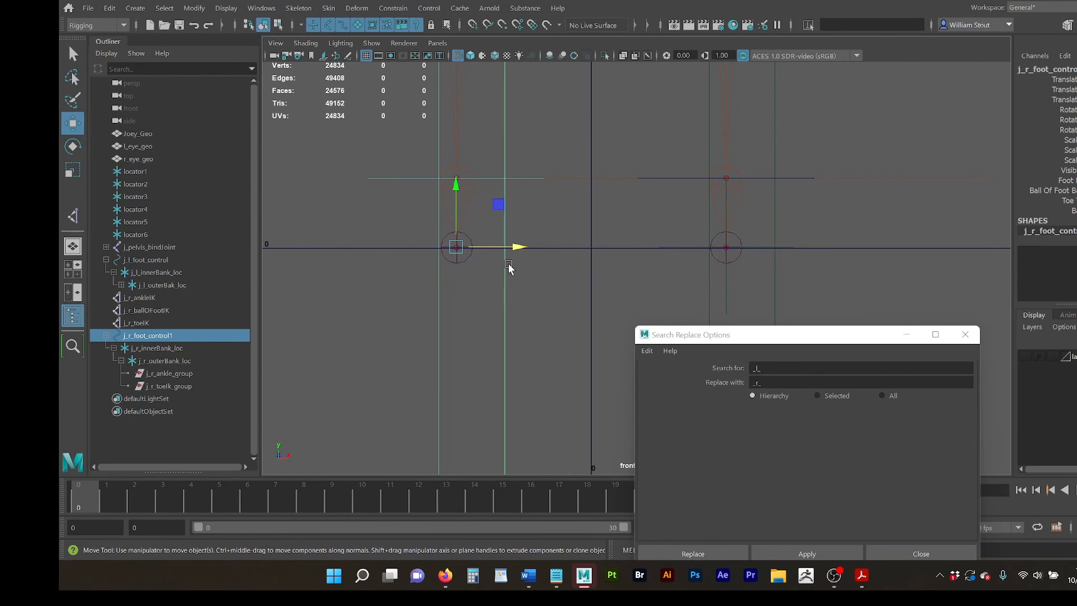
pyautogui.click(1026, 358)
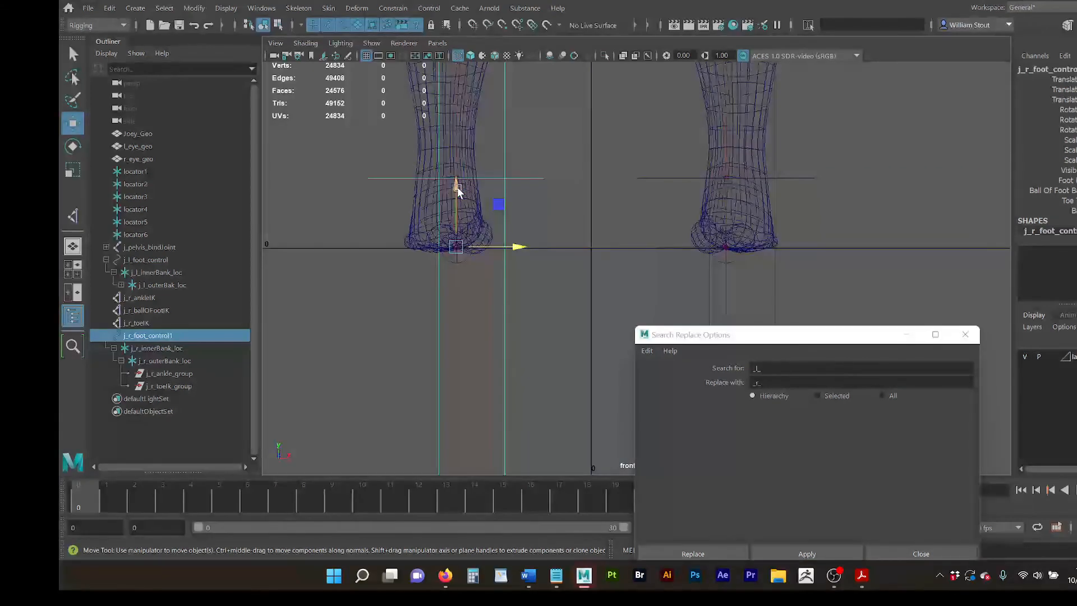
# Step: Try to shift both right bank locators together along X towards the outer side of the foot, and undo the move
pyautogui.moveTo(411, 336); pyautogui.dragTo(524, 360)
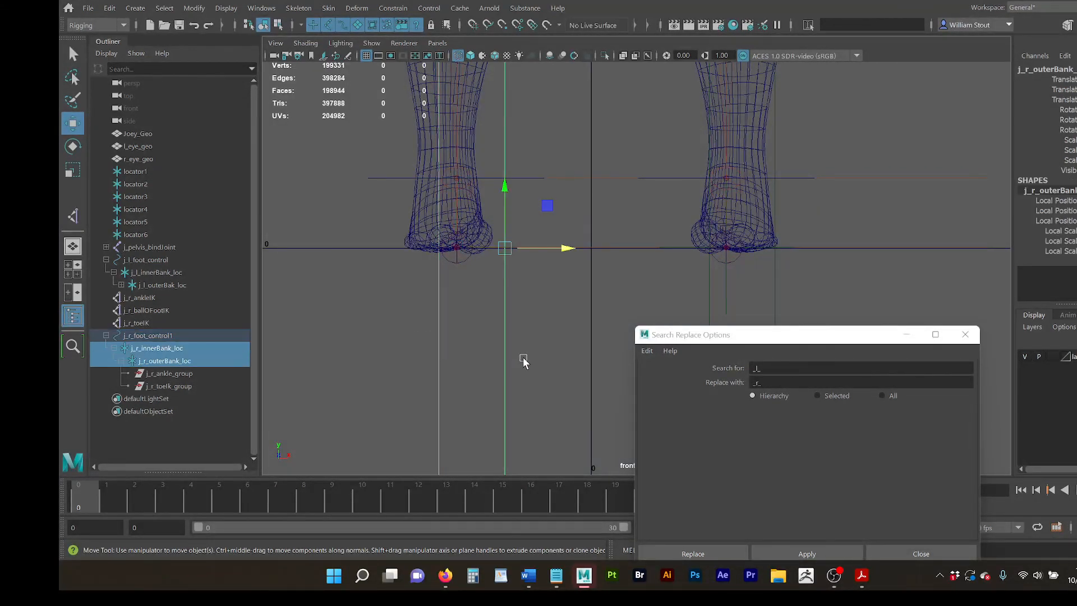
pyautogui.moveTo(567, 259); pyautogui.dragTo(550, 250)
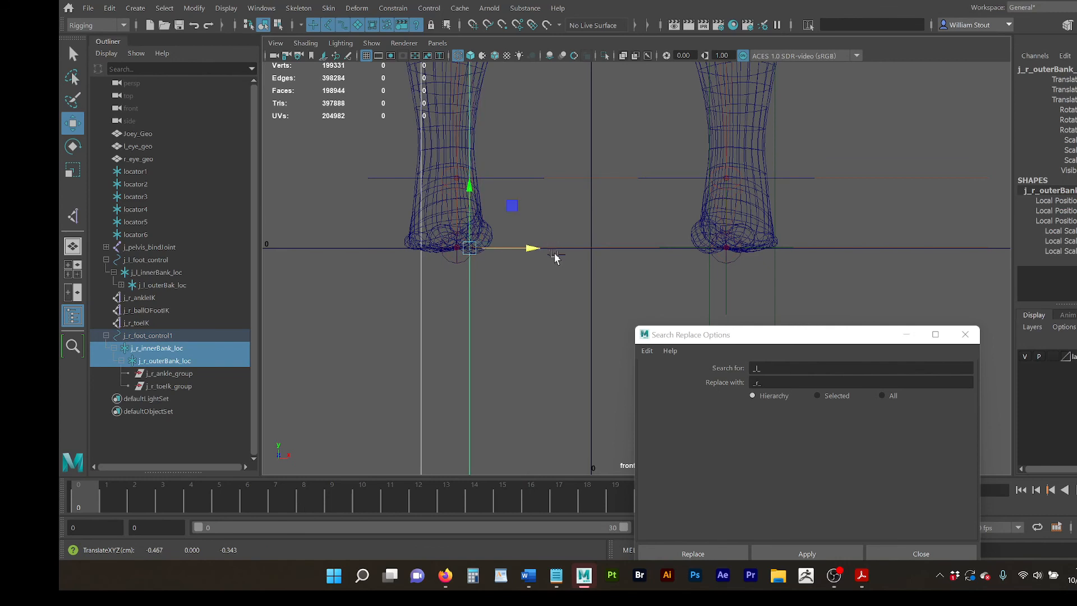
pyautogui.hotkey('ctrl', 'z')
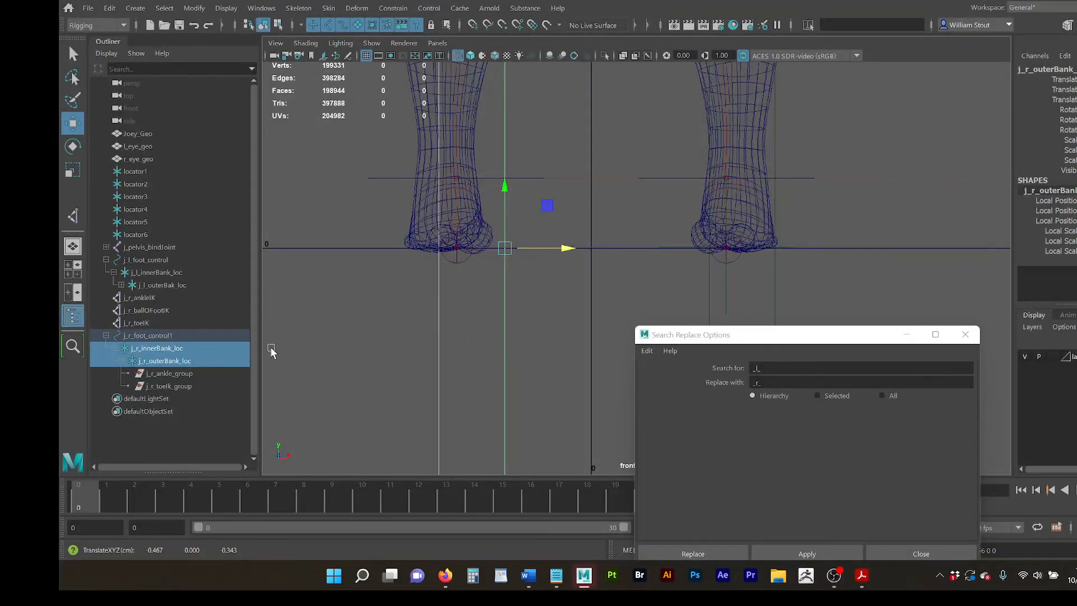
# Step: Reparent j_r_ankle_group and j_r_toeIk_group from the outer bank locator directly under the right foot control
pyautogui.click(169, 373)
pyautogui.keyDown('shift'); pyautogui.click(184, 386); pyautogui.keyUp('shift')
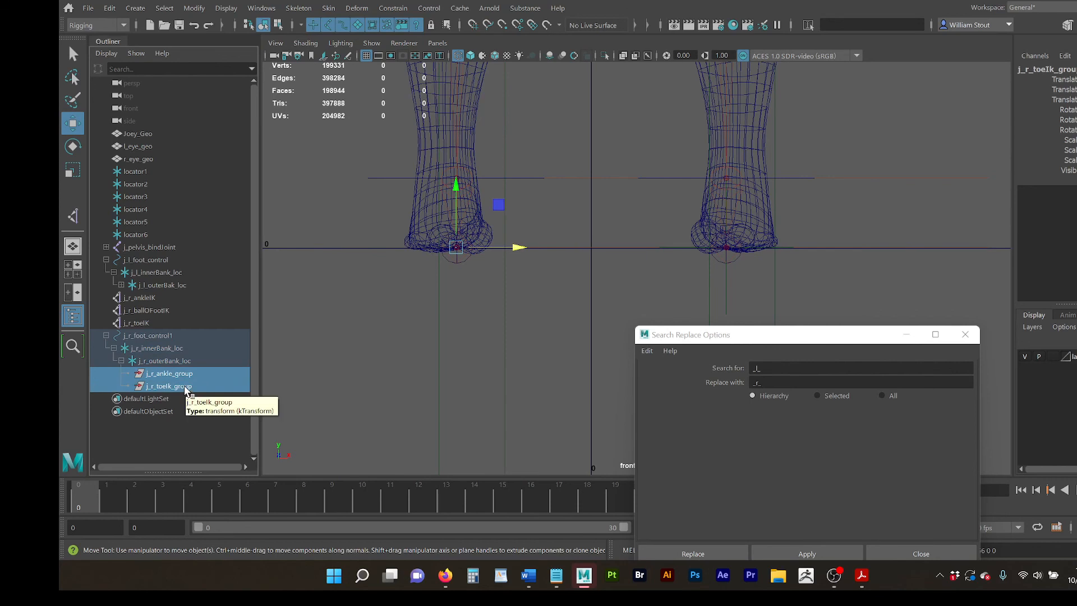
pyautogui.click(181, 384)
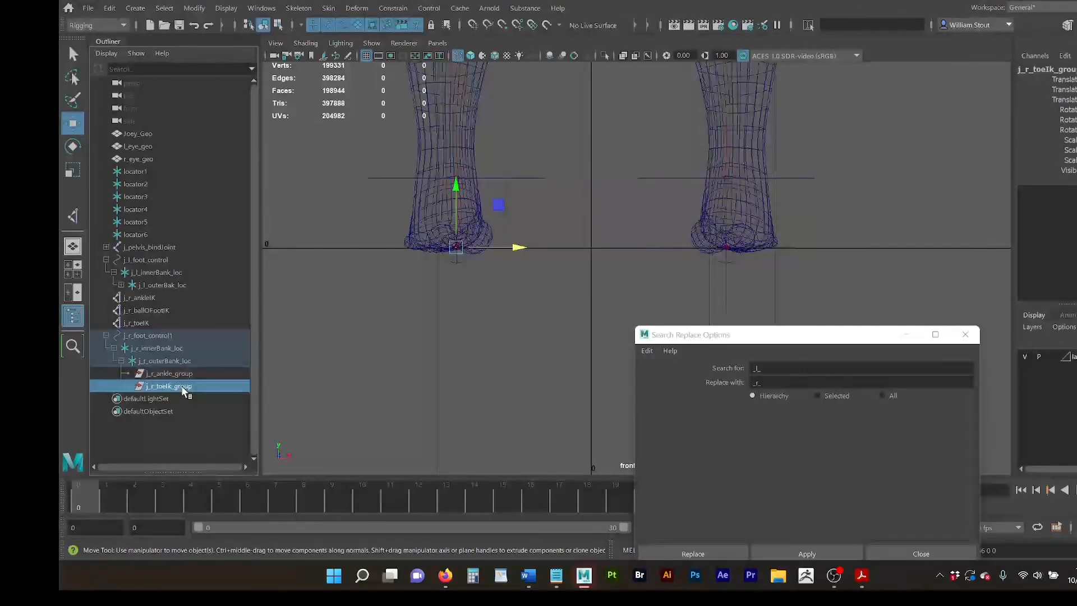
pyautogui.click(181, 372)
pyautogui.keyDown('shift'); pyautogui.click(181, 386); pyautogui.keyUp('shift')
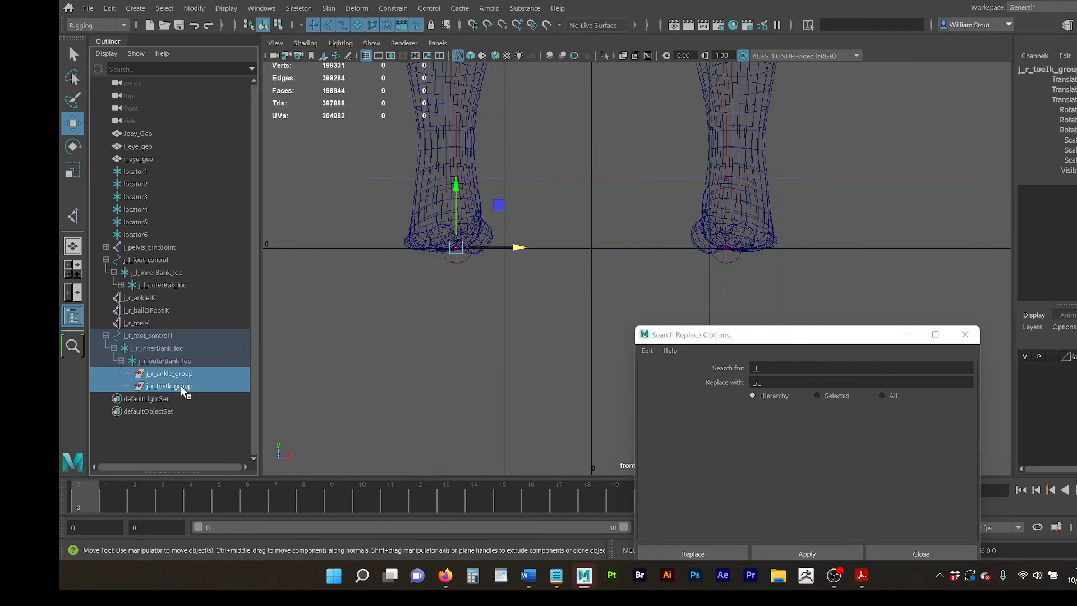
pyautogui.click(181, 373)
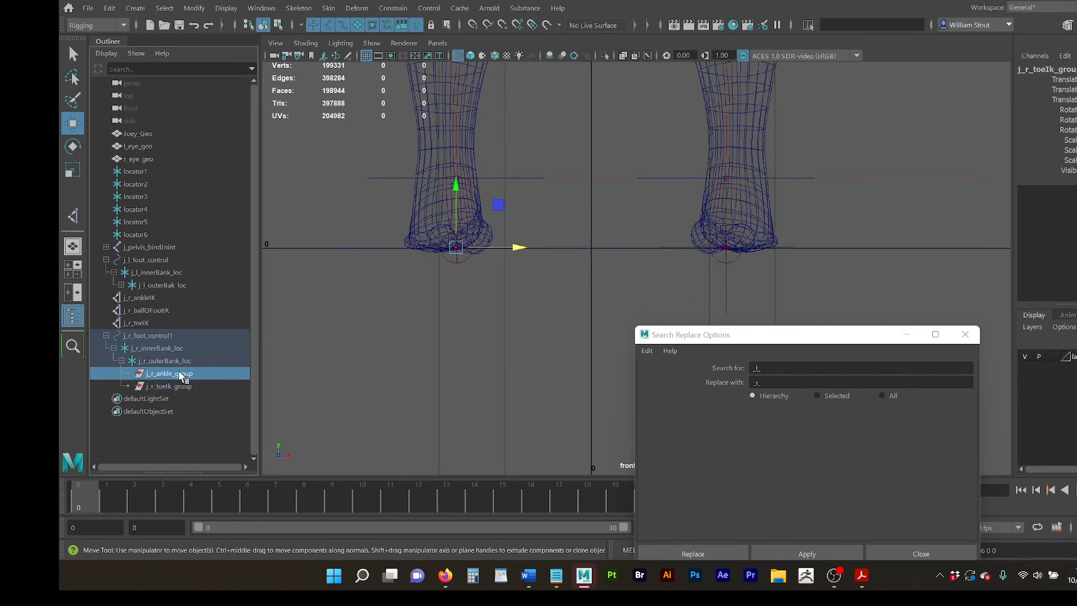
pyautogui.keyDown('shift'); pyautogui.click(178, 384); pyautogui.keyUp('shift')
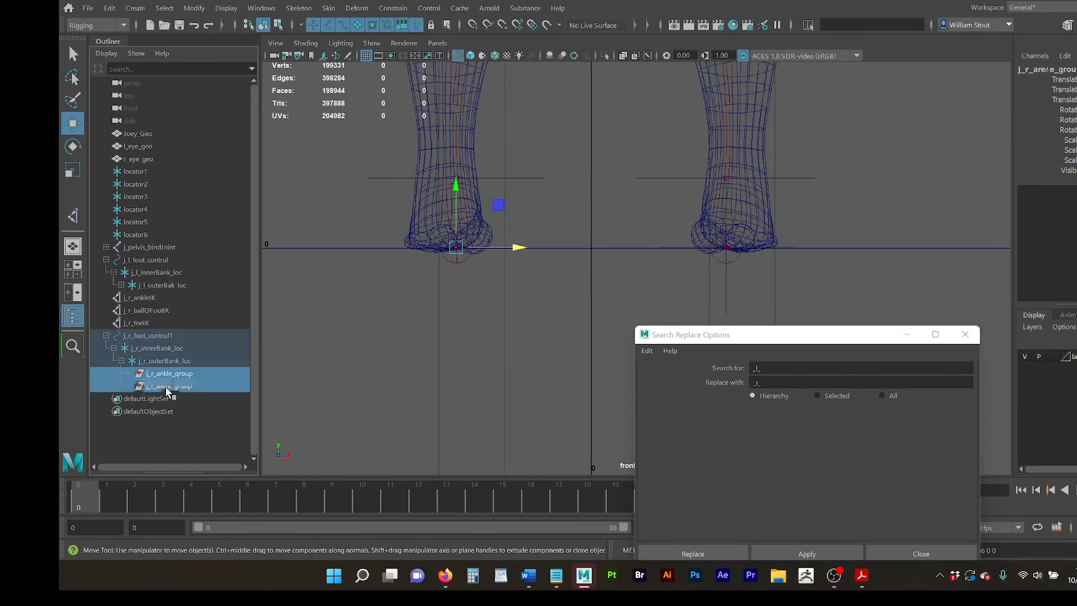
pyautogui.moveTo(181, 378); pyautogui.dragTo(181, 336)
pyautogui.click(176, 406)
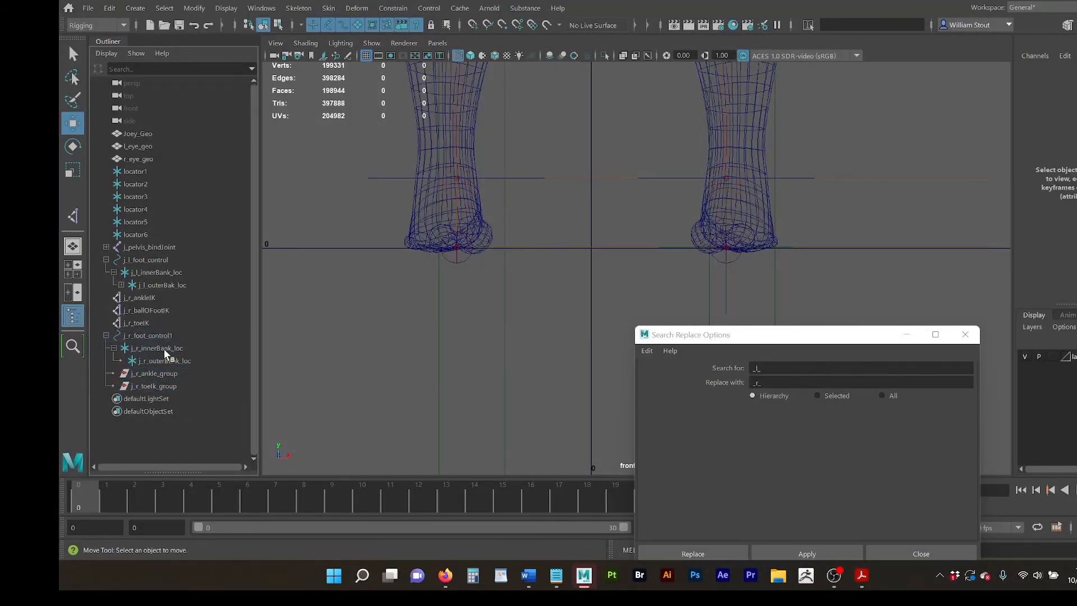
# Step: Move j_r_innerBank_loc with its child locator along X so the two line up with the right foot mesh's side edges
pyautogui.click(164, 357)
pyautogui.click(166, 348)
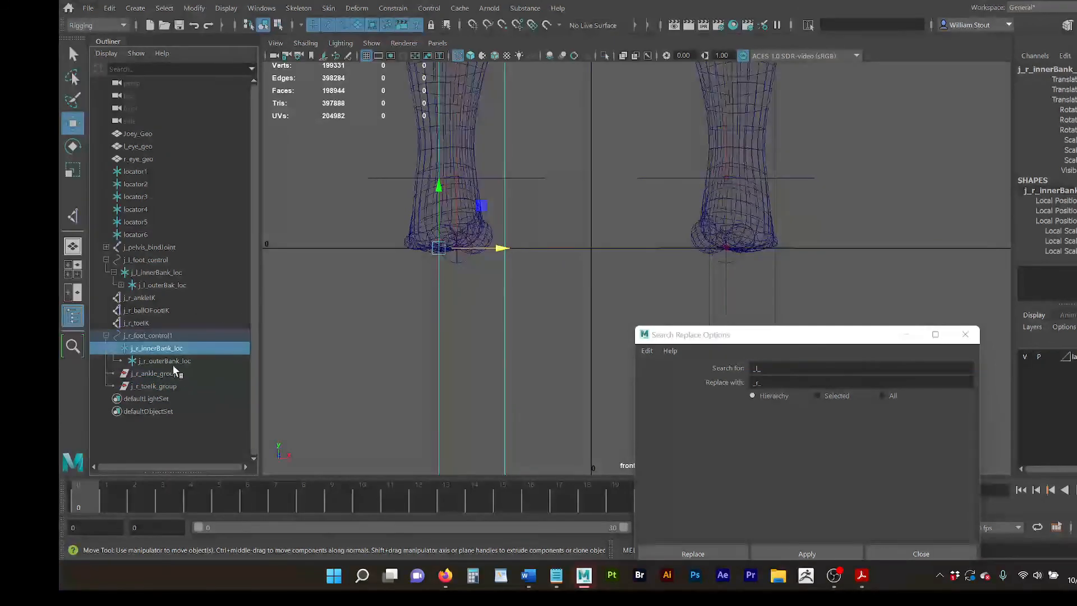
pyautogui.moveTo(504, 249); pyautogui.dragTo(476, 251)
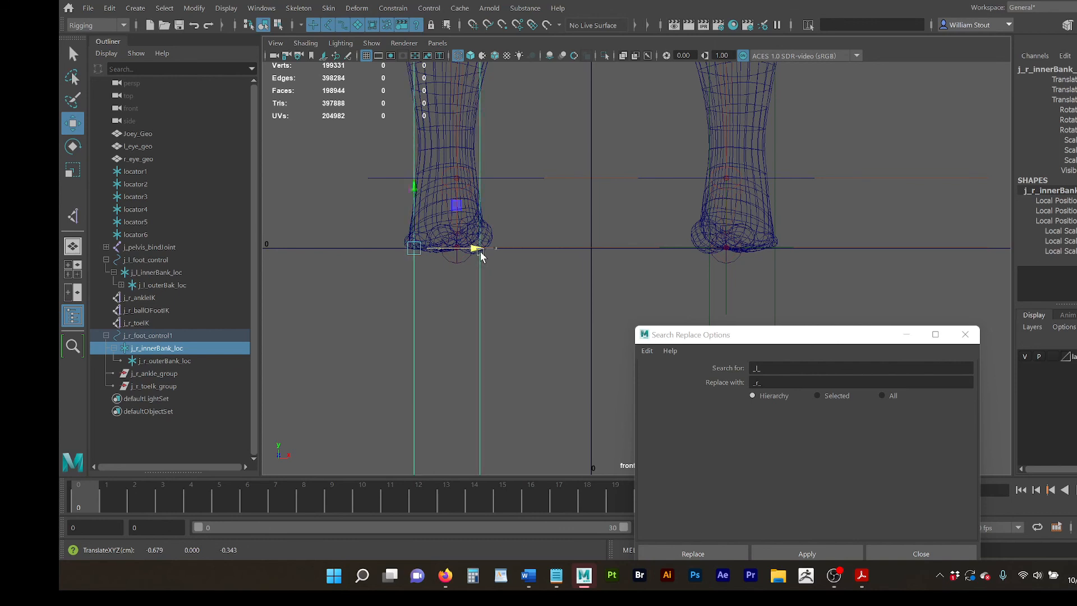
pyautogui.click(411, 323)
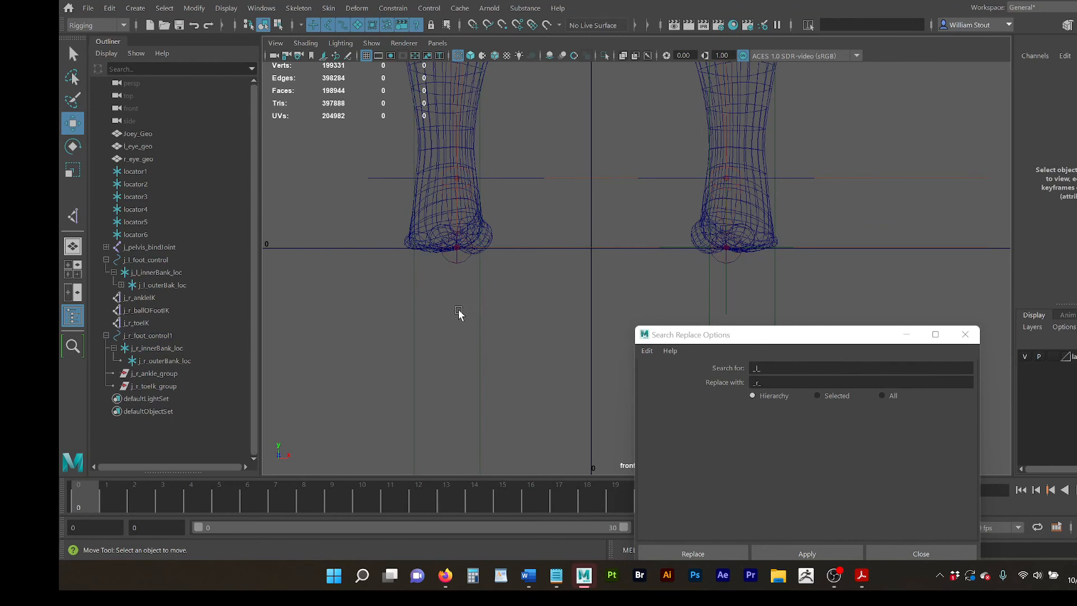
# Step: Swap the right bank locators' names so the parent is j_r_outerBank_loc and its child is j_r_innerBank_loc
pyautogui.moveTo(460, 312); pyautogui.dragTo(500, 312)
pyautogui.moveTo(392, 323); pyautogui.dragTo(448, 323)
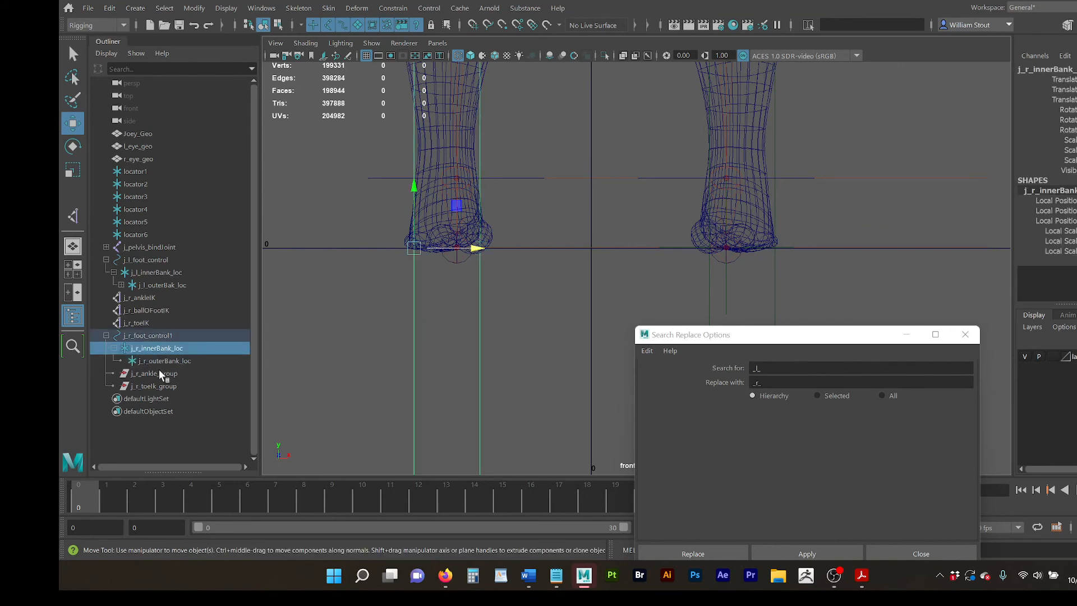
pyautogui.doubleClick(150, 349)
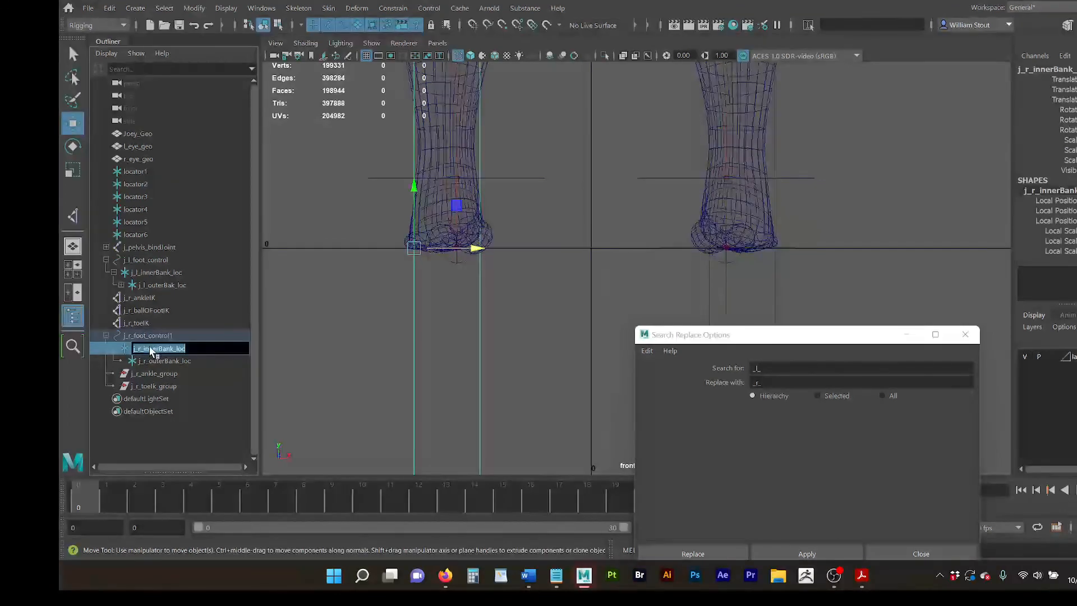
pyautogui.moveTo(144, 348); pyautogui.dragTo(156, 348)
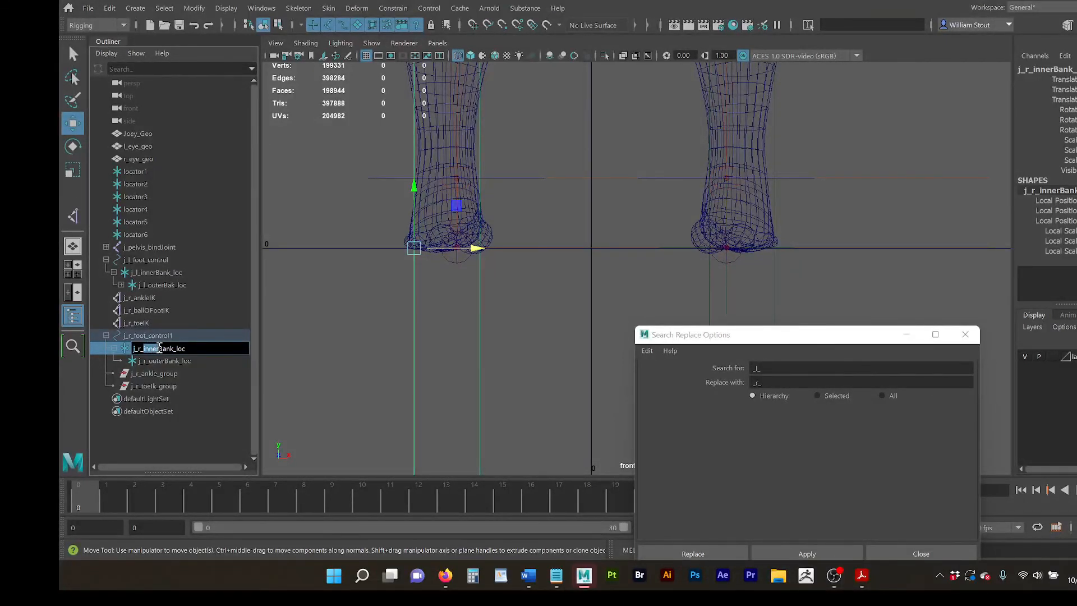
pyautogui.write('ou')
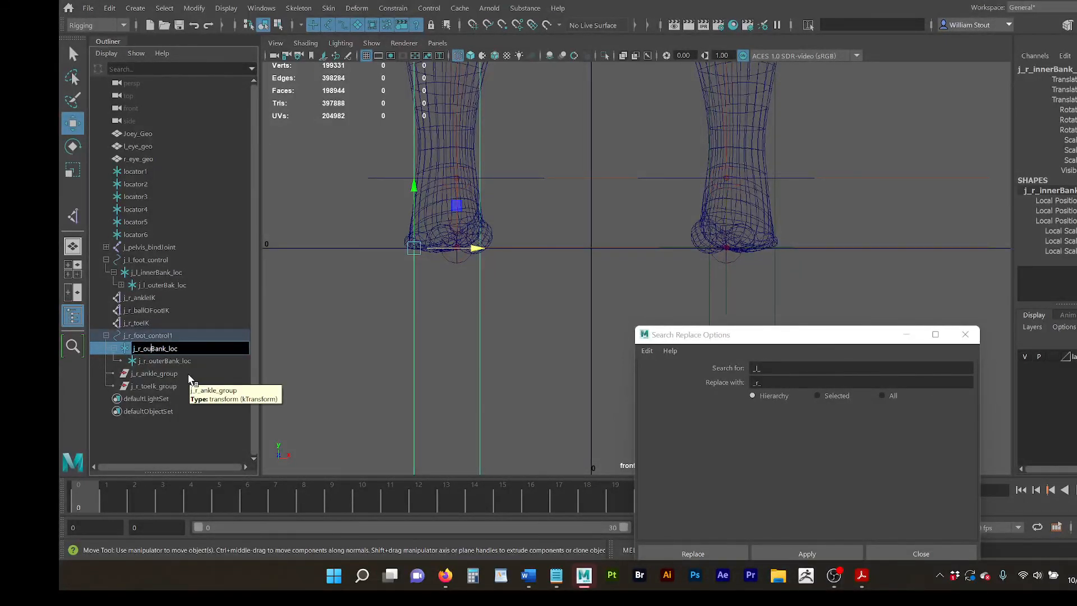
pyautogui.write('ter')
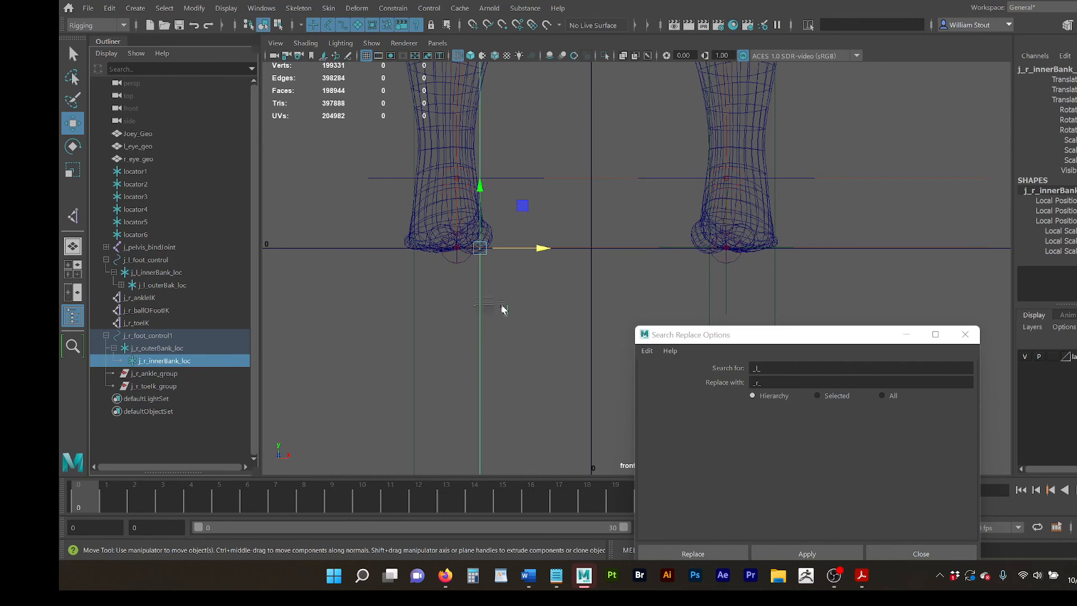
pyautogui.press('Up')
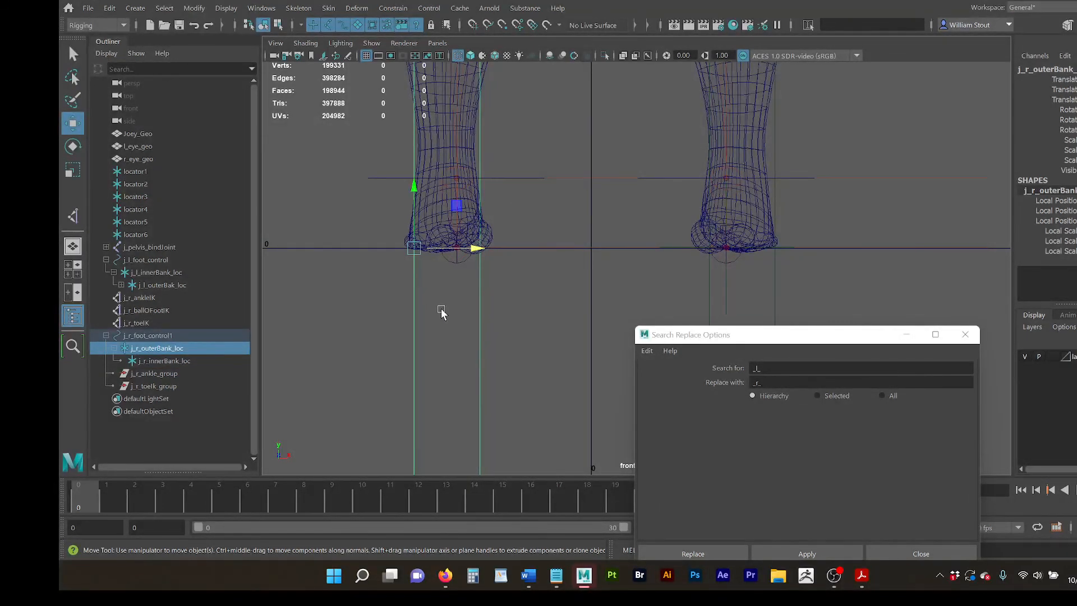
# Step: Reparent j_r_ankle_group and j_r_toeIk_group from the right foot control to j_r_innerBank_loc
pyautogui.click(155, 373)
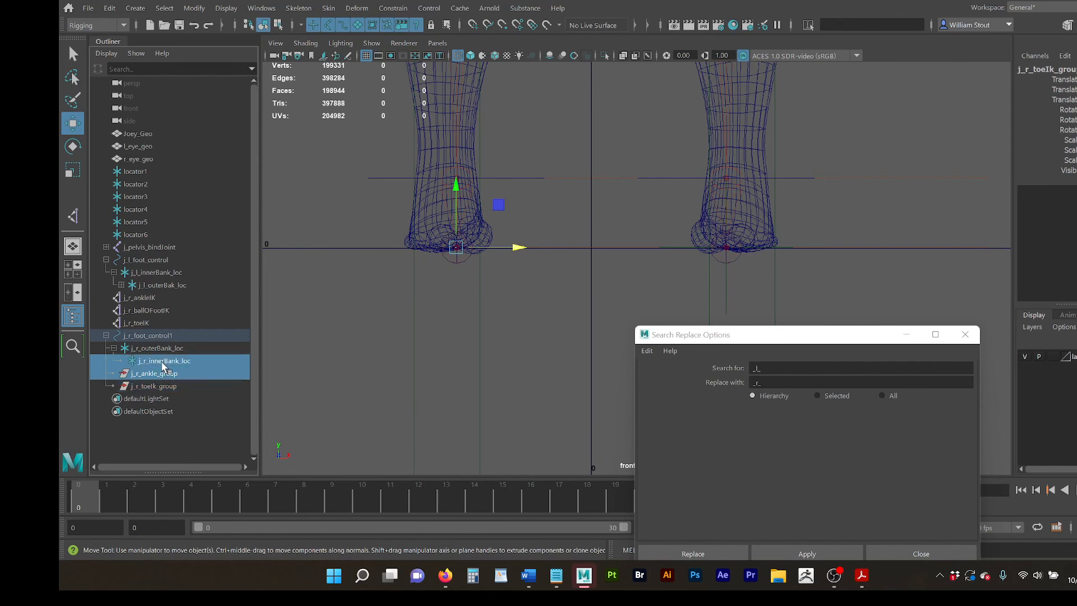
pyautogui.keyDown('ctrl'); pyautogui.click(160, 386); pyautogui.keyUp('ctrl')
pyautogui.moveTo(172, 376); pyautogui.dragTo(170, 366, button='middle')
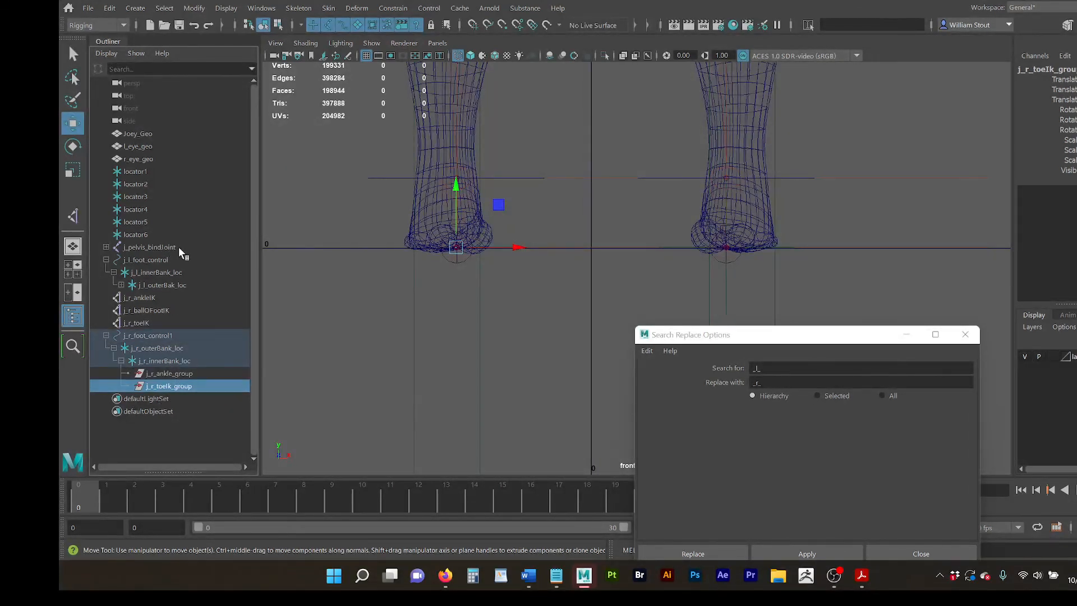
# Step: Parent the j_r_ankleIK handle under j_r_ankle_group
pyautogui.click(147, 299)
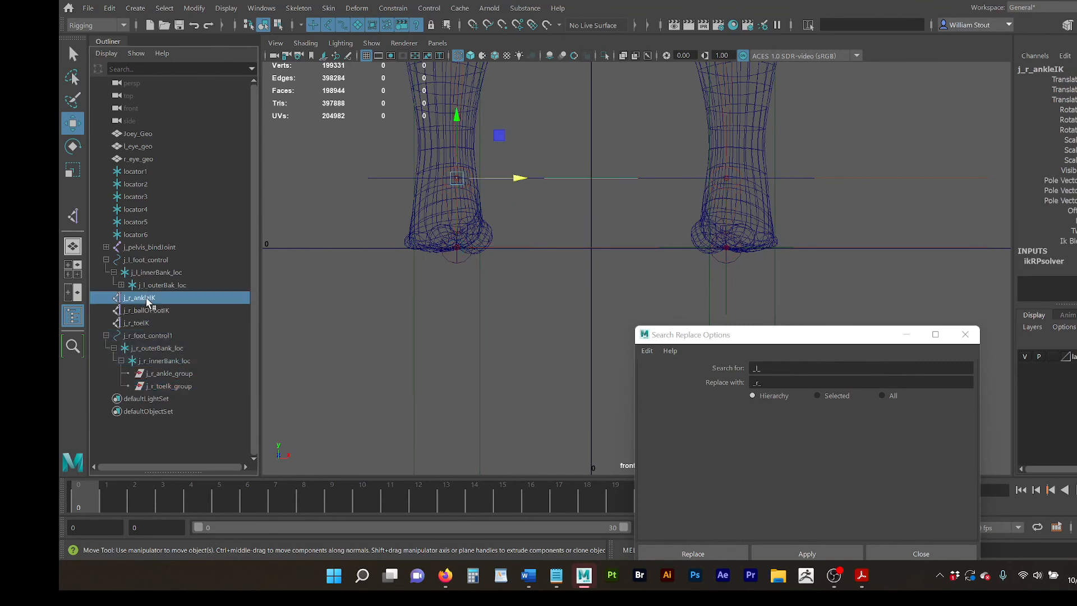
pyautogui.moveTo(147, 298)
pyautogui.mouseDown()
pyautogui.moveTo(159, 342)
pyautogui.moveTo(150, 299)
pyautogui.mouseUp()
pyautogui.moveTo(151, 298); pyautogui.dragTo(193, 371, button='middle')
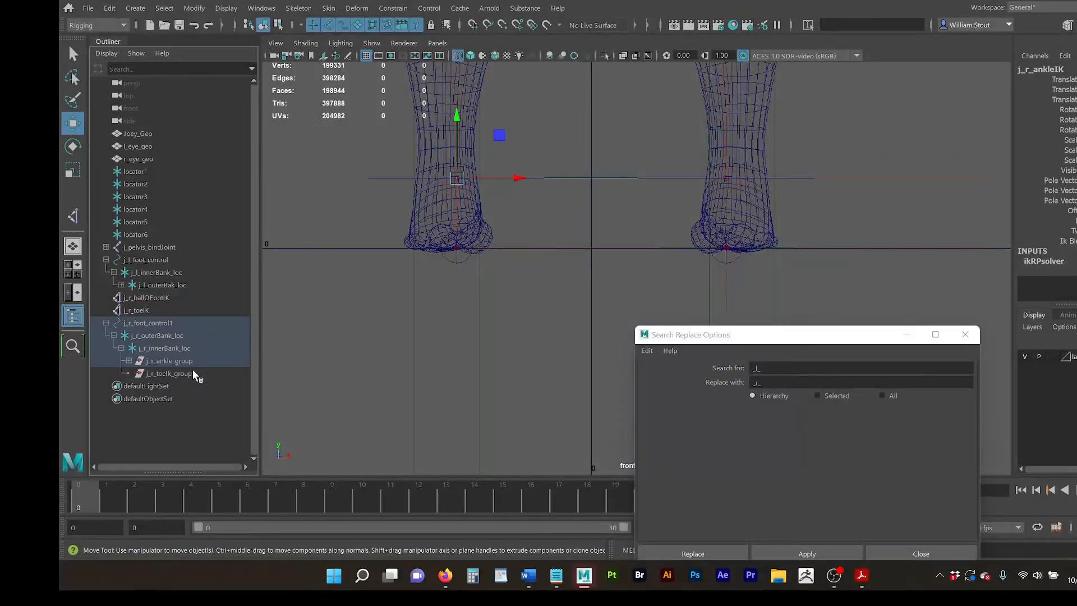
# Step: Parent j_r_ballOFootIK under j_r_innerBank_loc and j_r_toeIK under j_r_toeIk_group
pyautogui.click(160, 298)
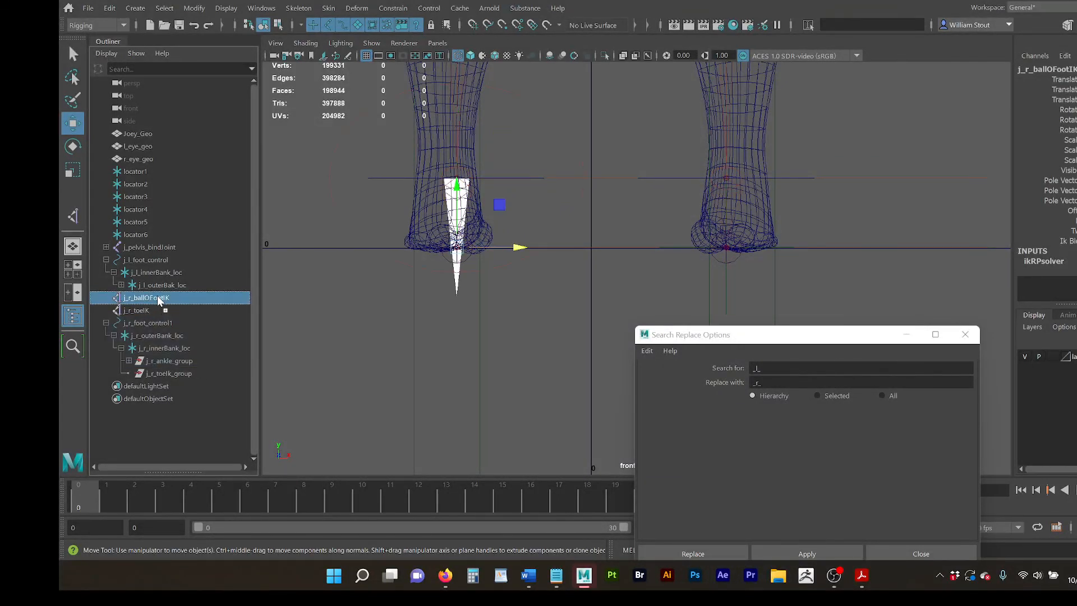
pyautogui.moveTo(159, 299); pyautogui.dragTo(153, 349, button='middle')
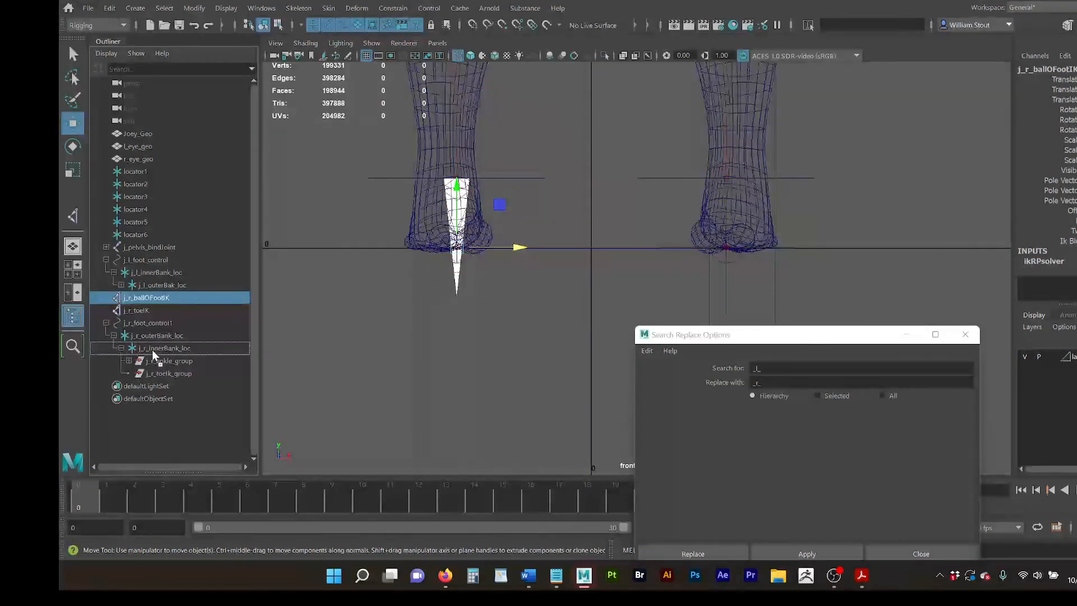
pyautogui.click(138, 298)
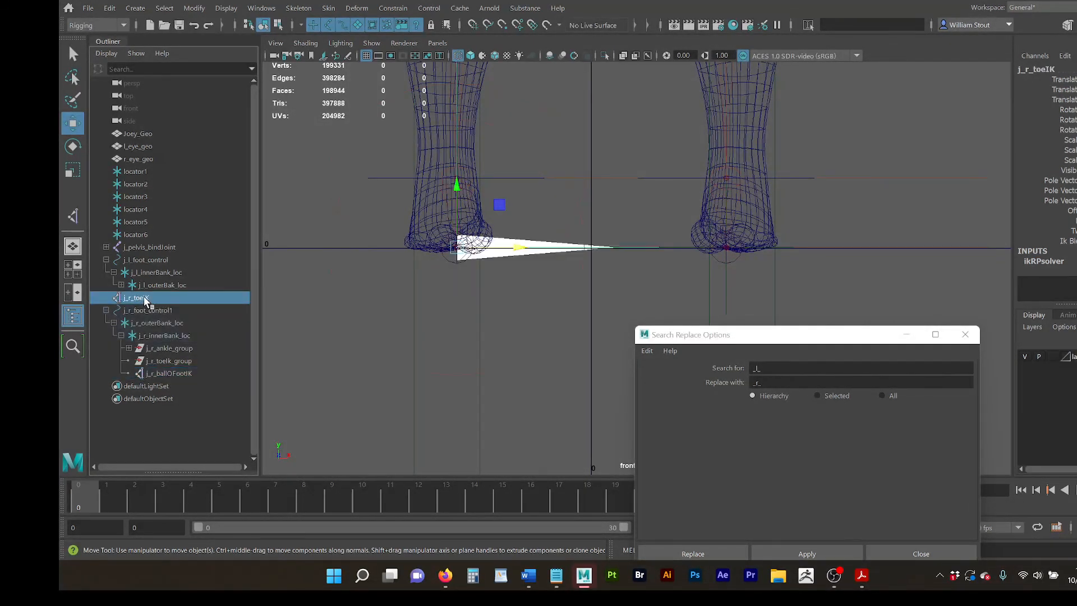
pyautogui.moveTo(144, 301); pyautogui.dragTo(159, 357, button='middle')
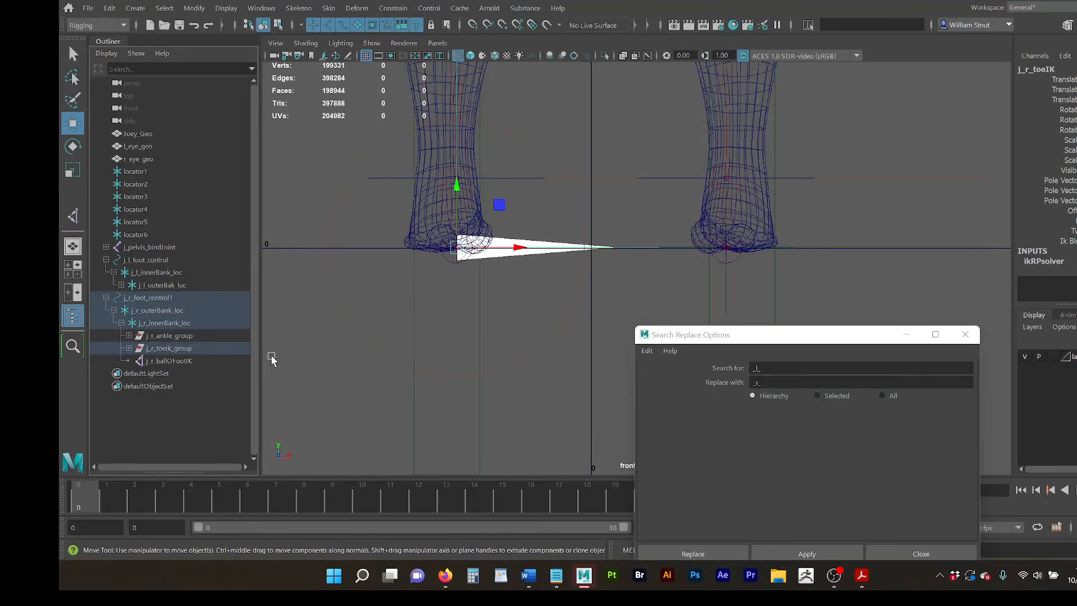
# Step: Test the right foot's outer bank by rotating j_r_outerBank_loc about 39.5° around Z, and undo the rotation
pyautogui.moveTo(469, 232); pyautogui.dragTo(440, 209)
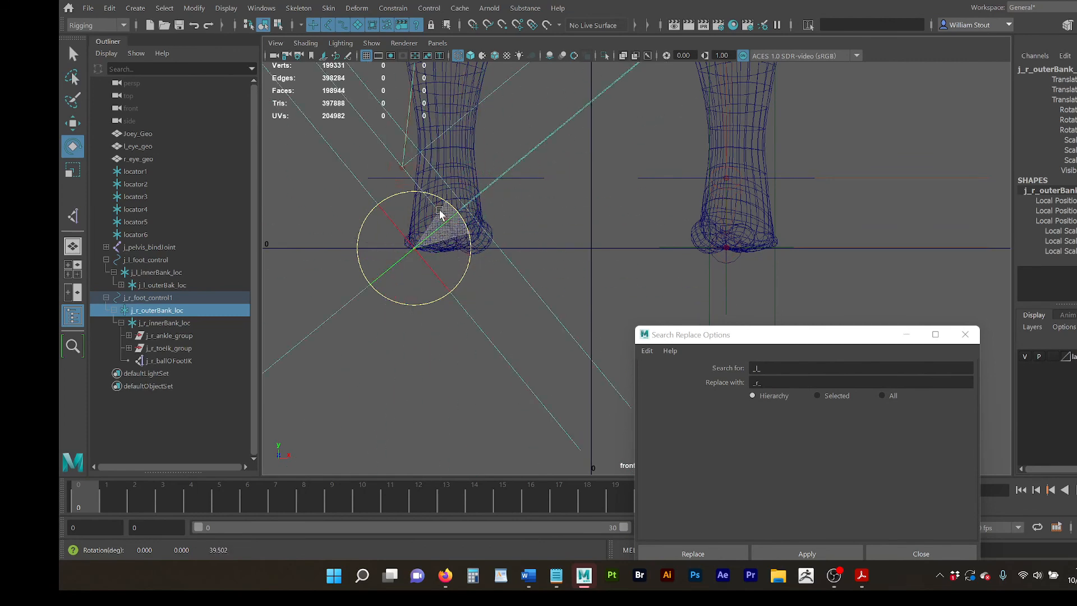
pyautogui.hotkey('ctrl', 'z')
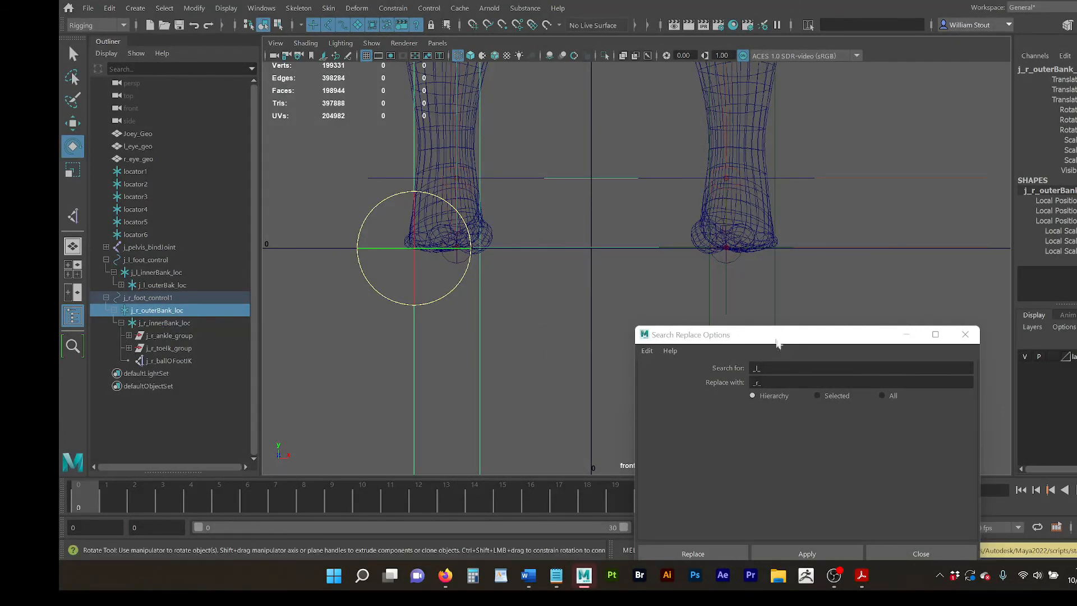
pyautogui.moveTo(776, 340)
pyautogui.mouseDown()
pyautogui.moveTo(518, 310)
pyautogui.moveTo(780, 329)
pyautogui.mouseUp()
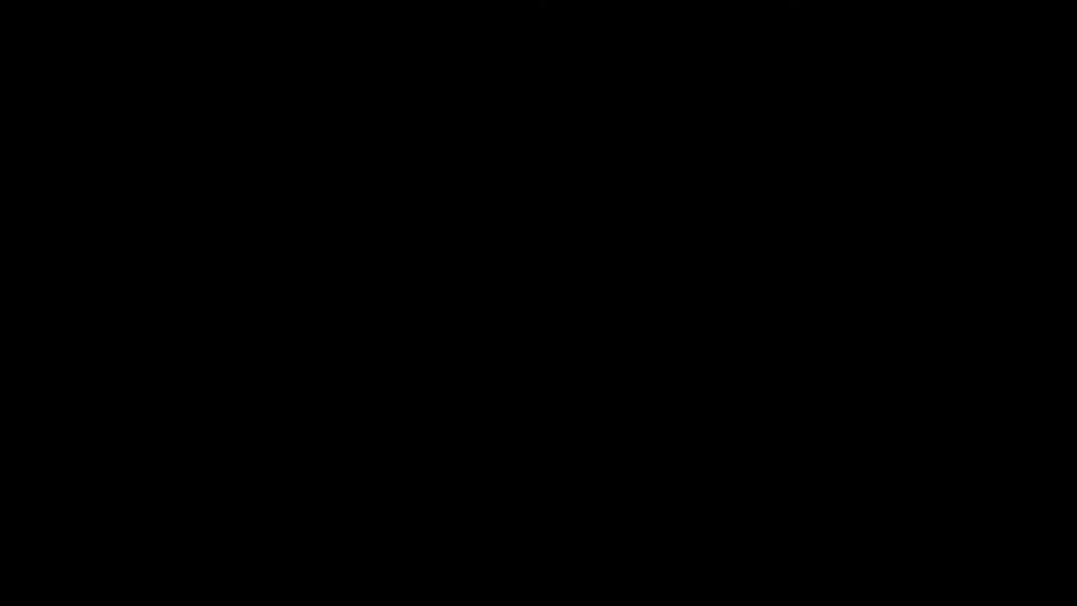